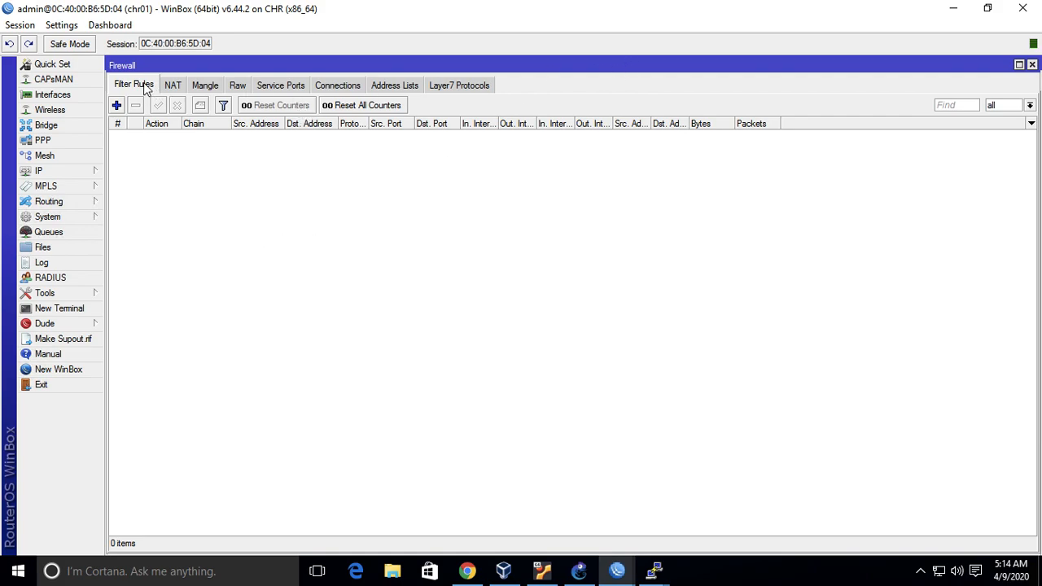
Move and resize the Firewall window so it sits as a wide, shorter floating window in the upper work area.
drag(748, 69, 772, 82)
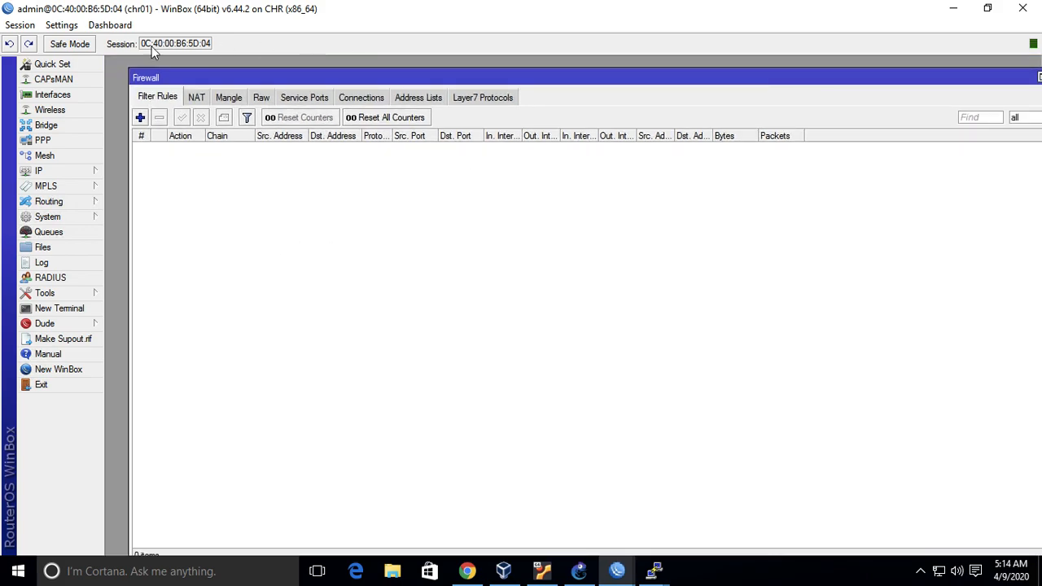
drag(154, 77, 390, 177)
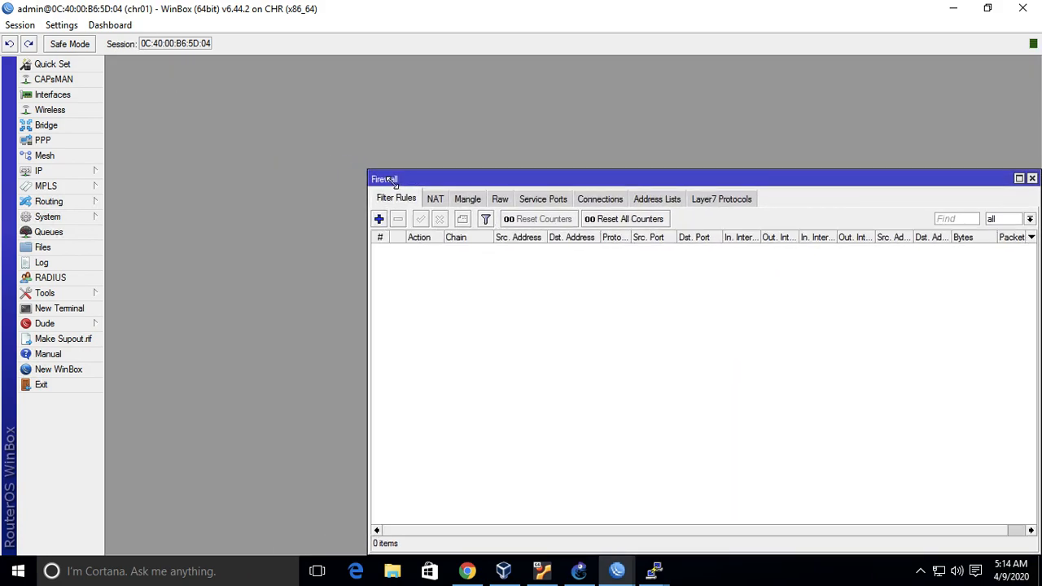
drag(412, 112, 349, 64)
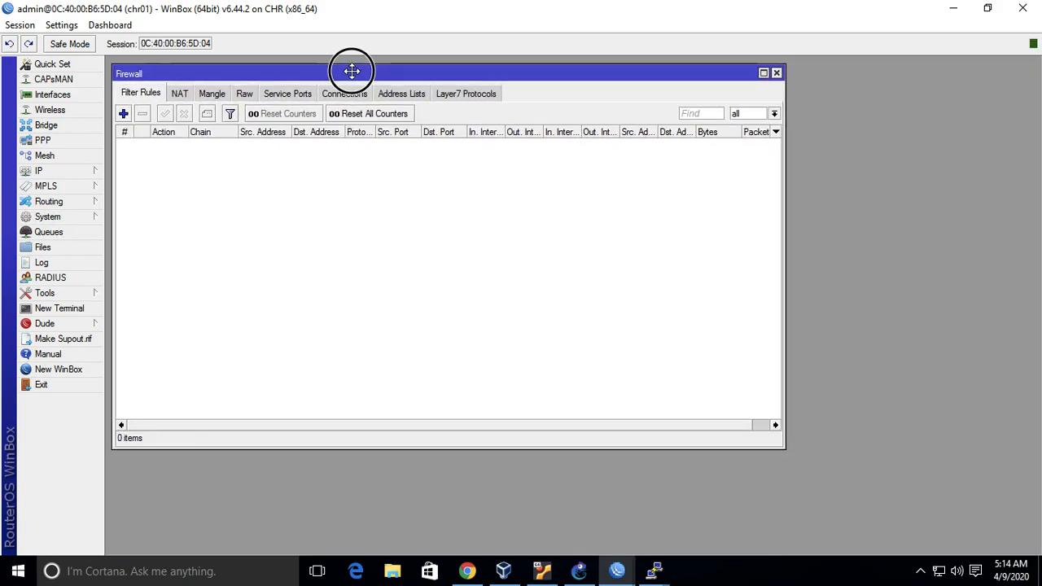
drag(783, 159, 975, 158)
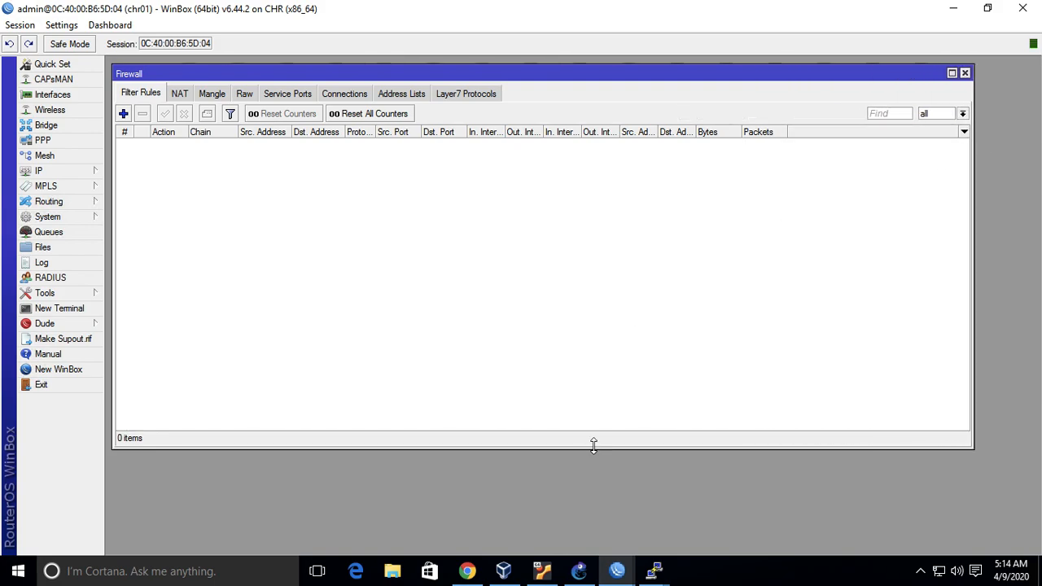
drag(592, 445, 581, 332)
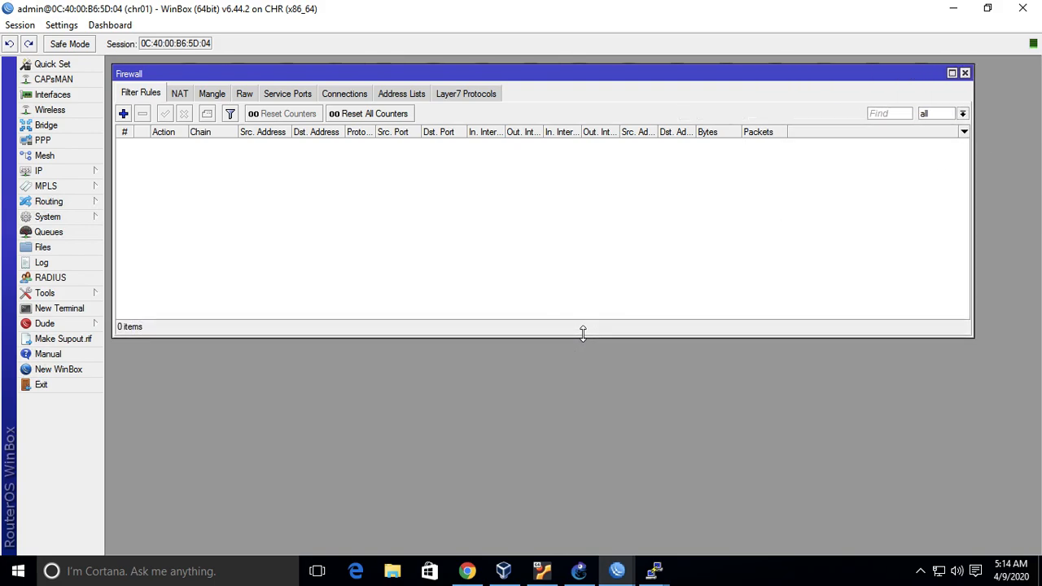
Start a new firewall filter rule and review the available chain options.
click(124, 113)
click(819, 107)
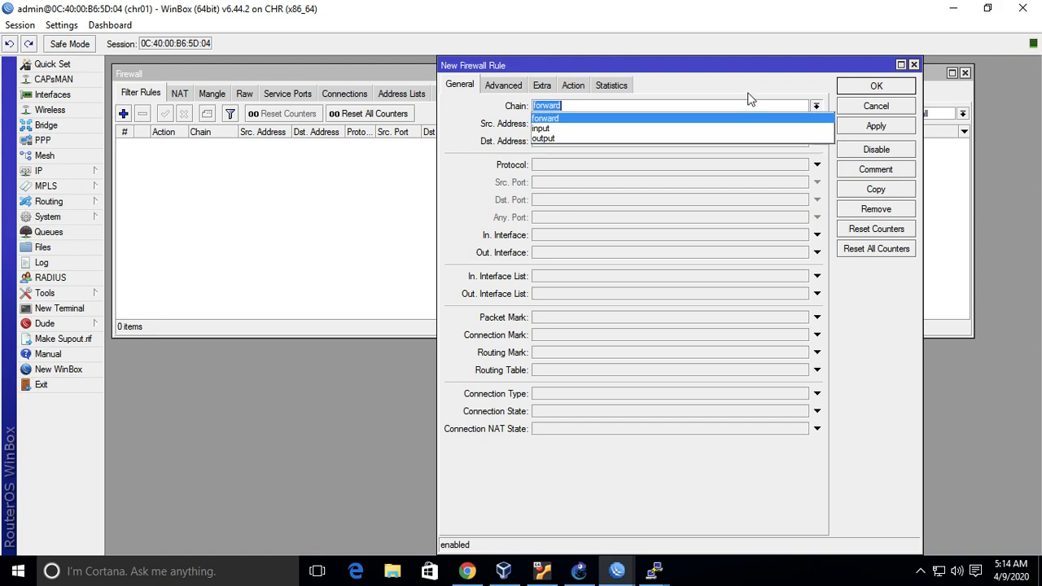
click(771, 82)
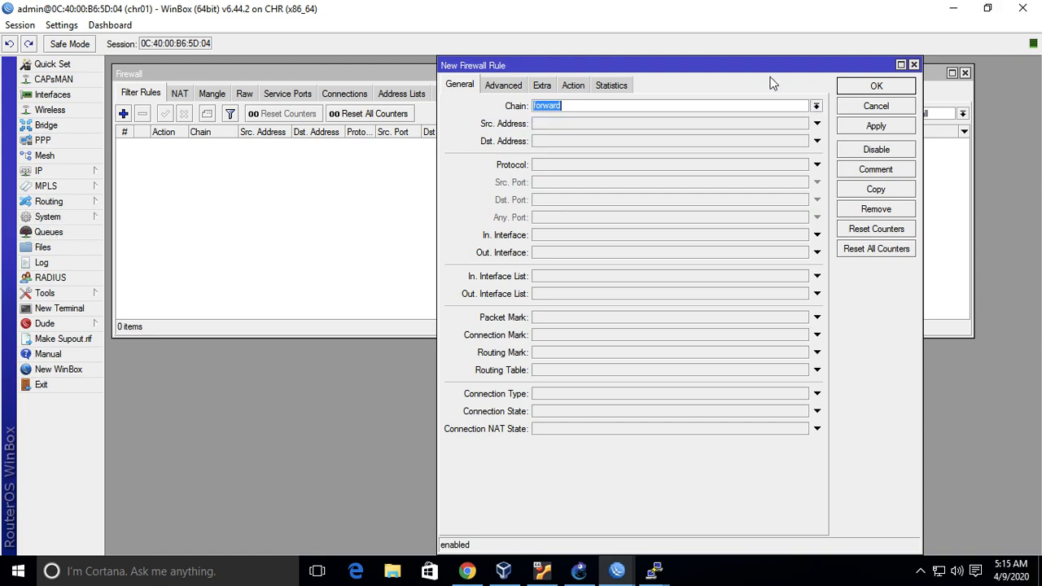
Review the two Filter Action slides in the meeting05 PowerPoint presentation and return to WinBox.
key(ctrl+Left)
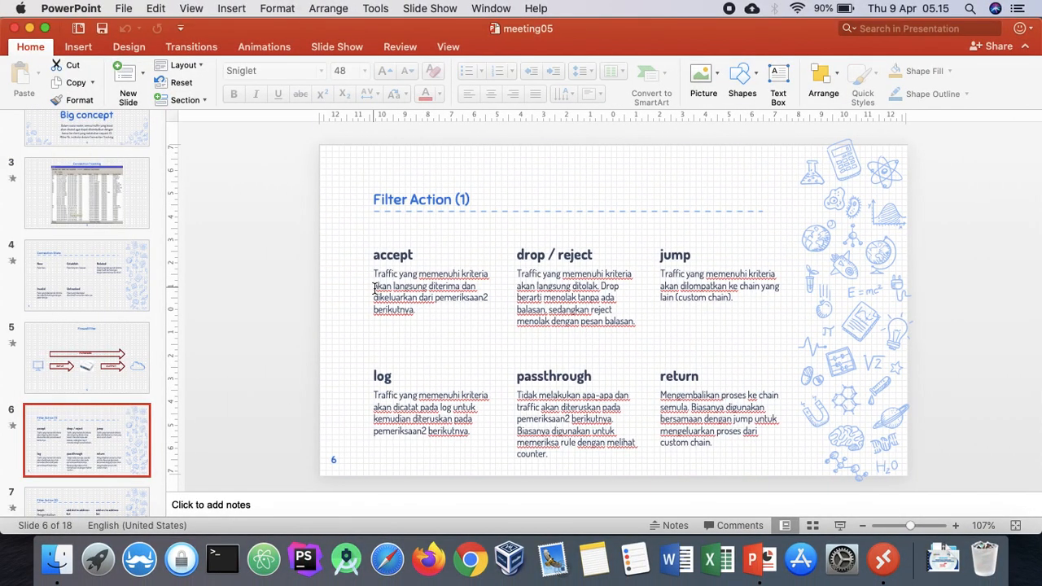
key(ctrl+Right)
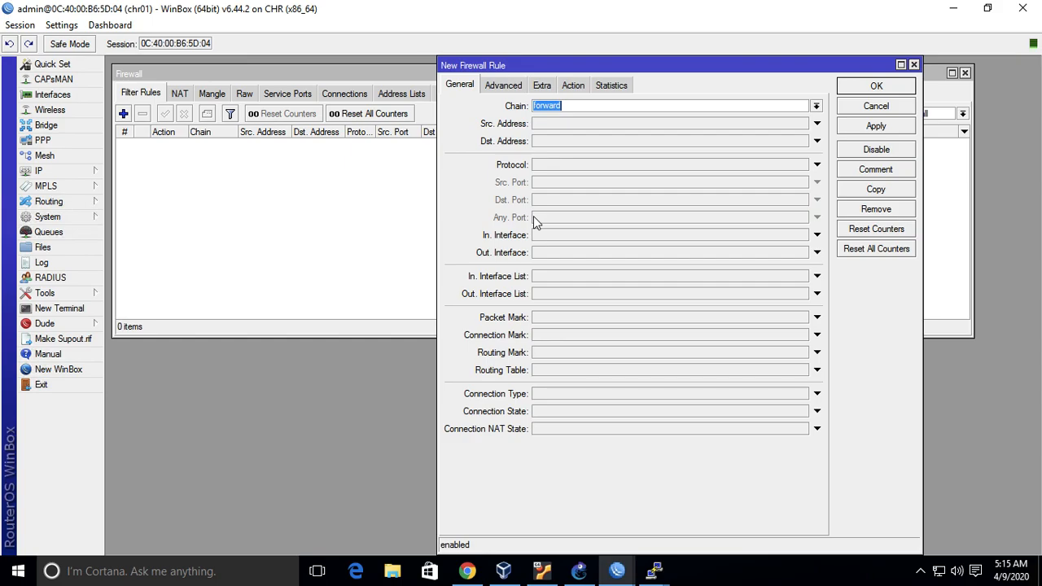
key(ctrl+Left)
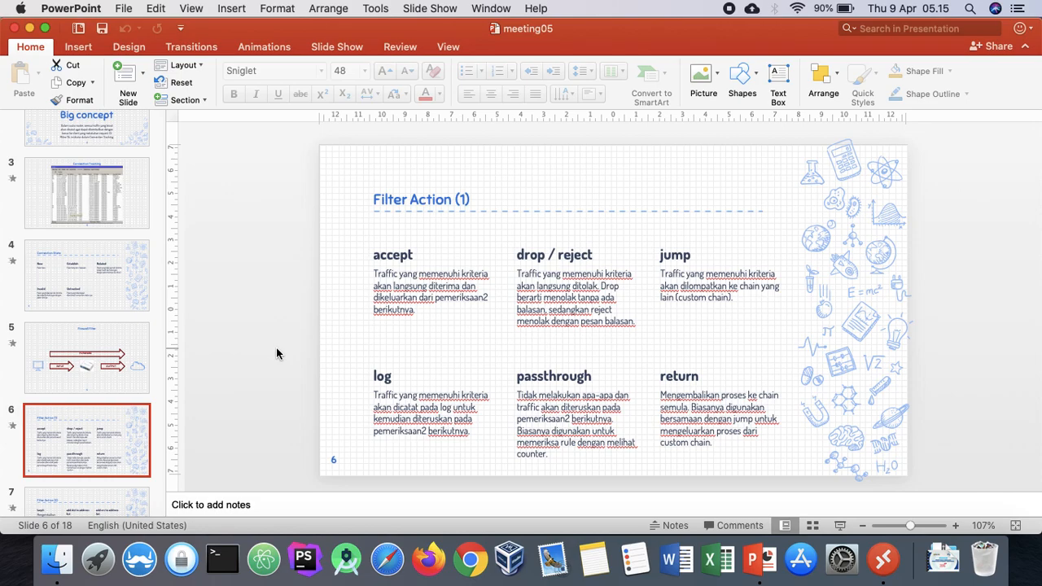
scroll(68, 393, down, 3)
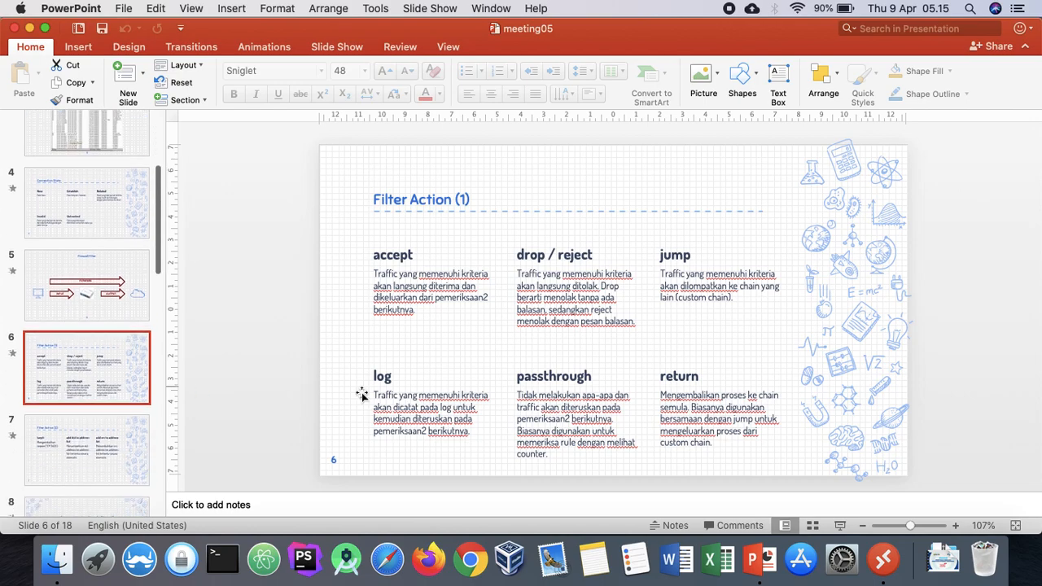
click(60, 459)
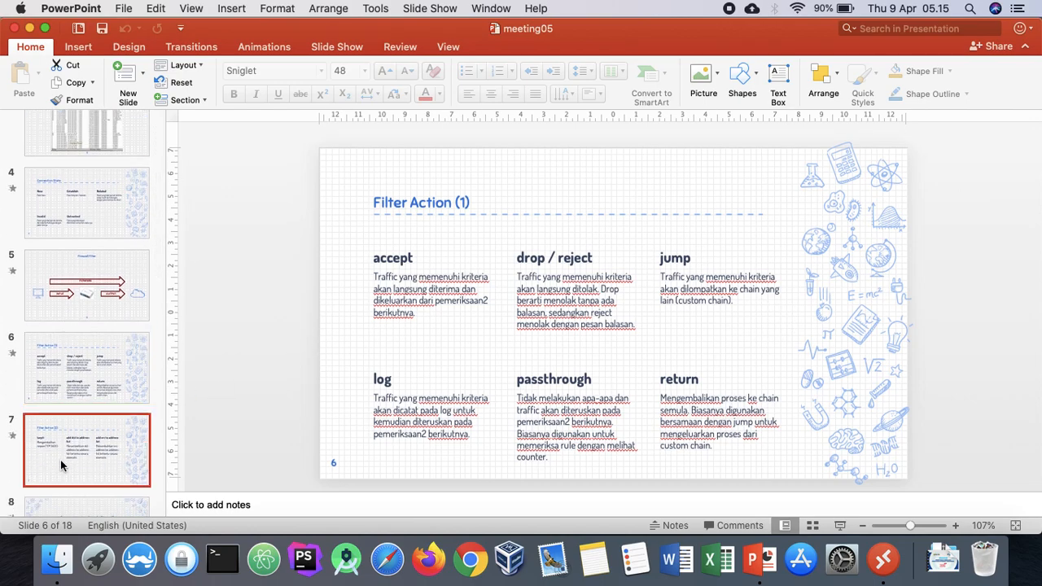
click(98, 386)
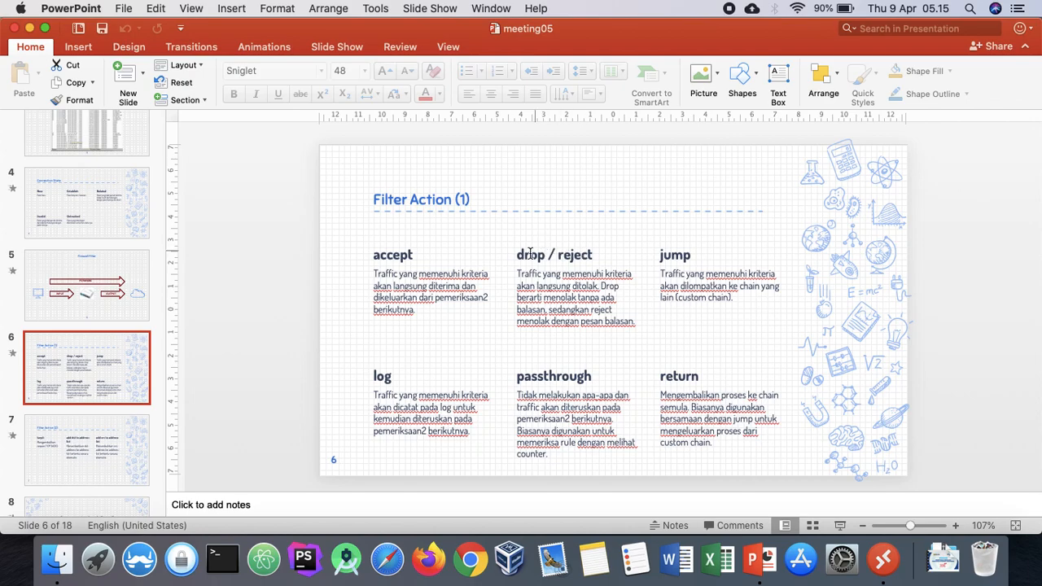
key(ctrl+Right)
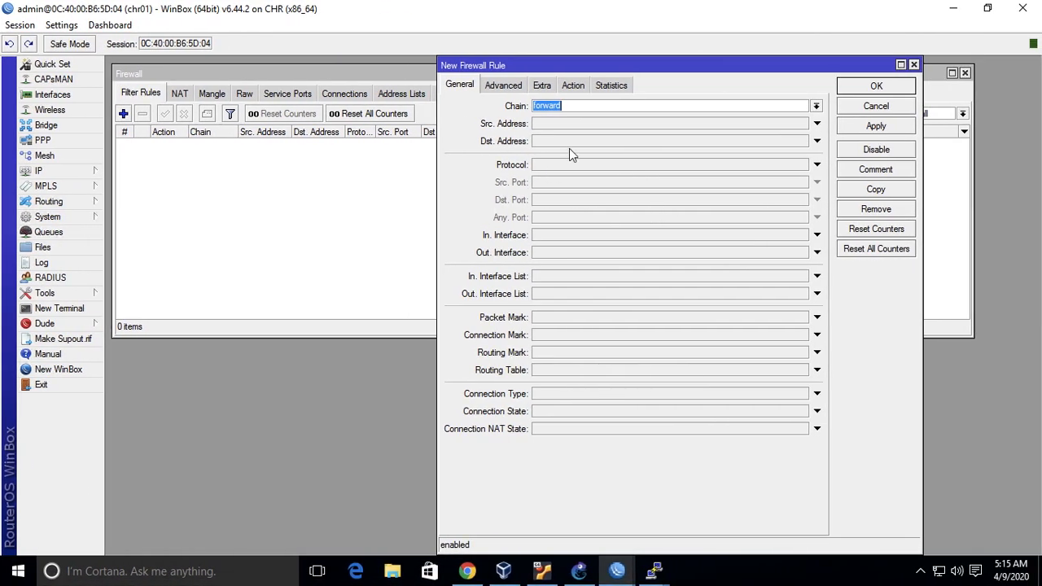
Review the list of actions available for the new firewall rule.
click(573, 84)
click(815, 106)
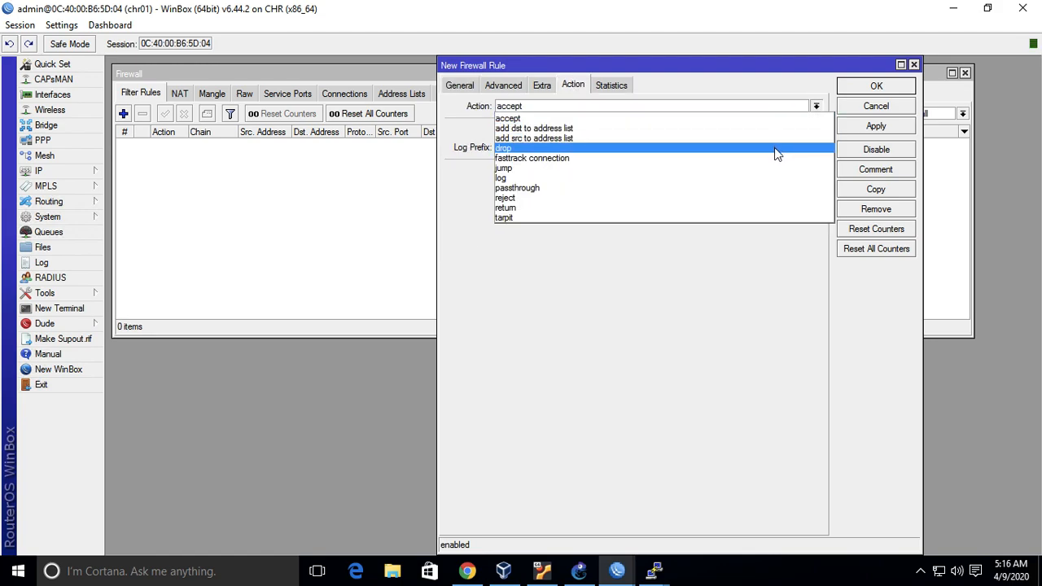
click(727, 311)
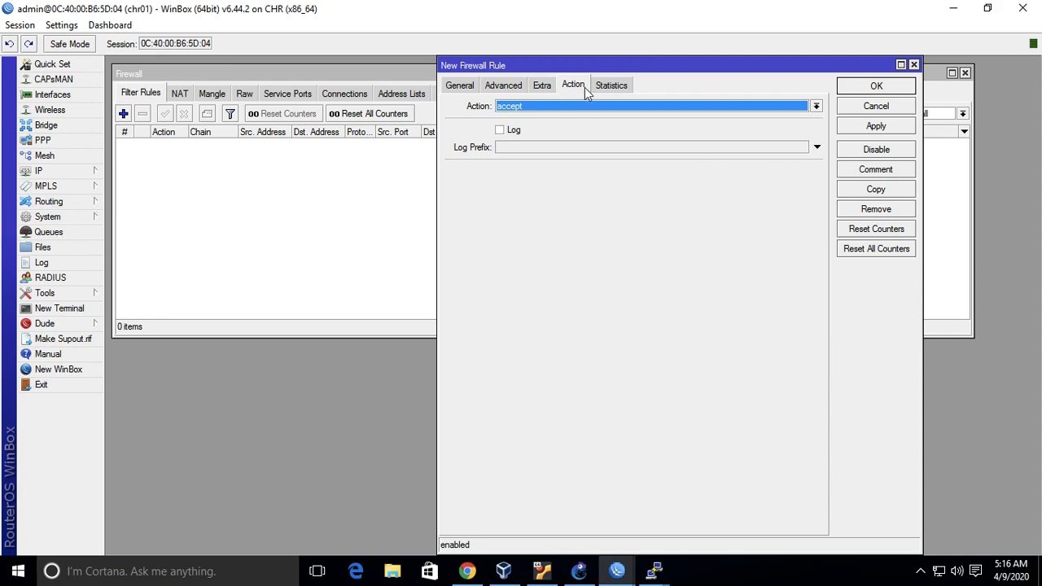
click(530, 107)
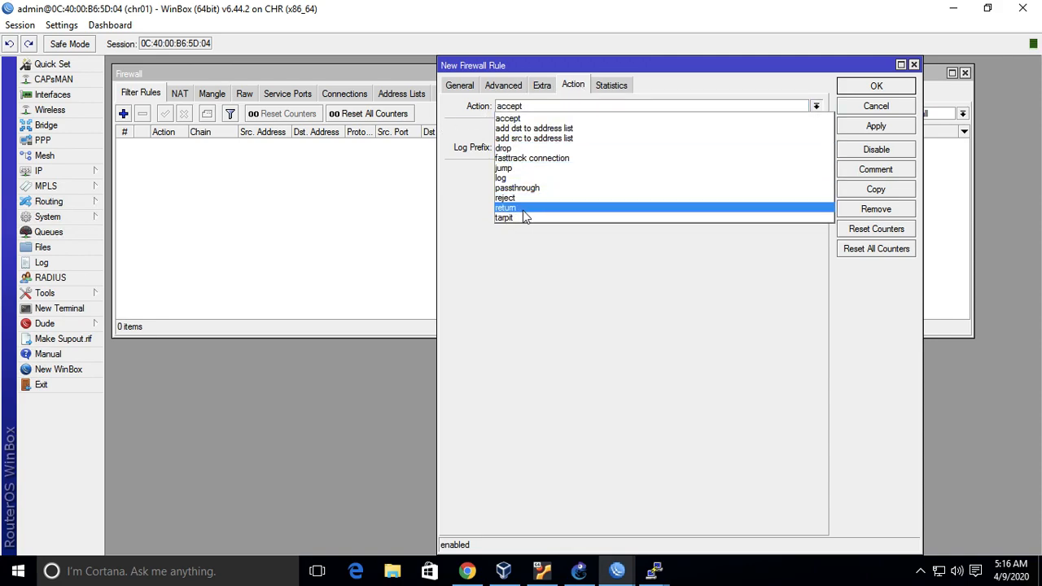
click(561, 308)
key(ctrl+Left)
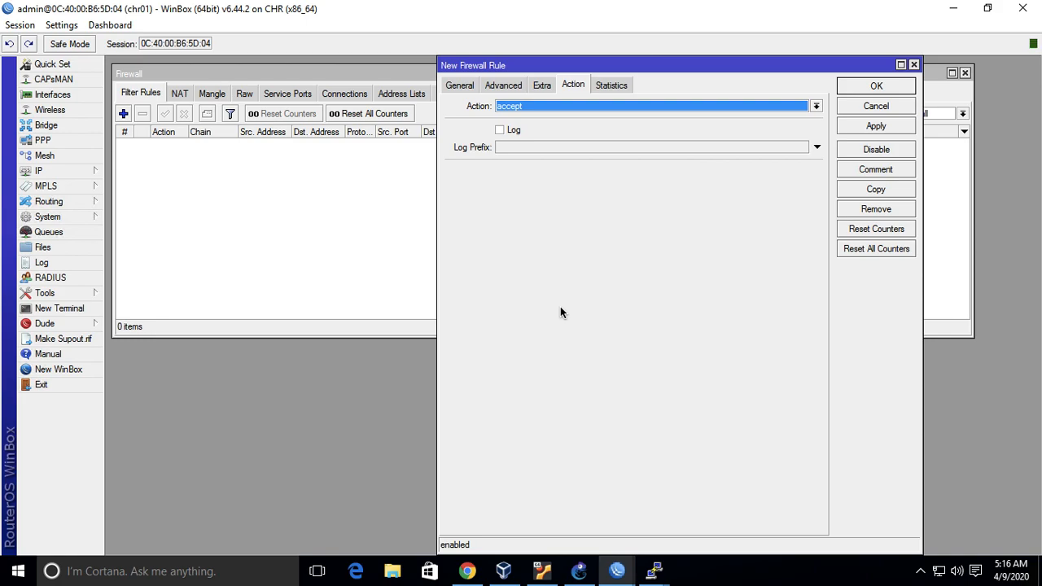
Set the rule's action to reject and review the available reject-with responses.
click(628, 107)
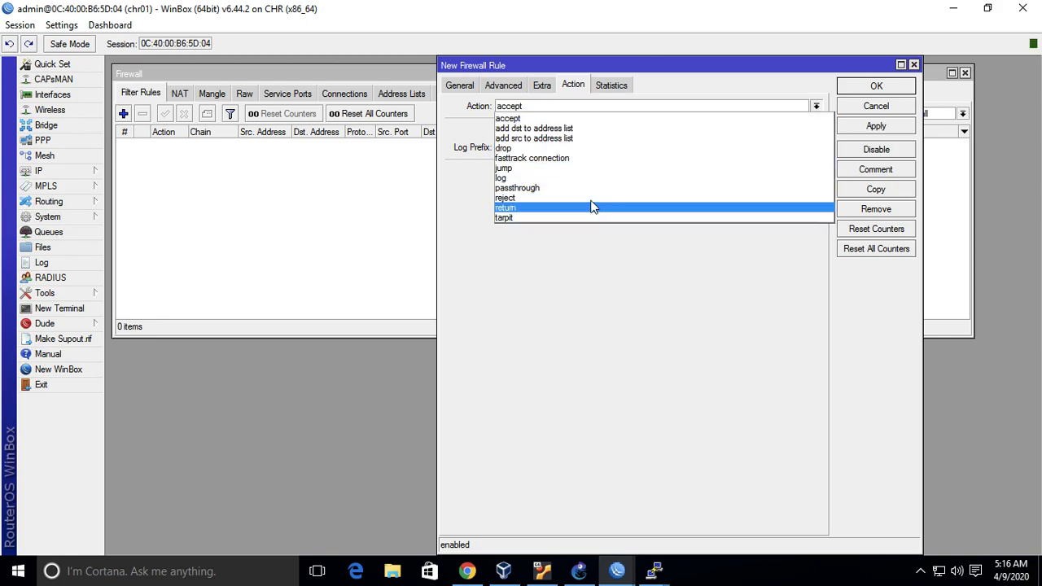
click(591, 199)
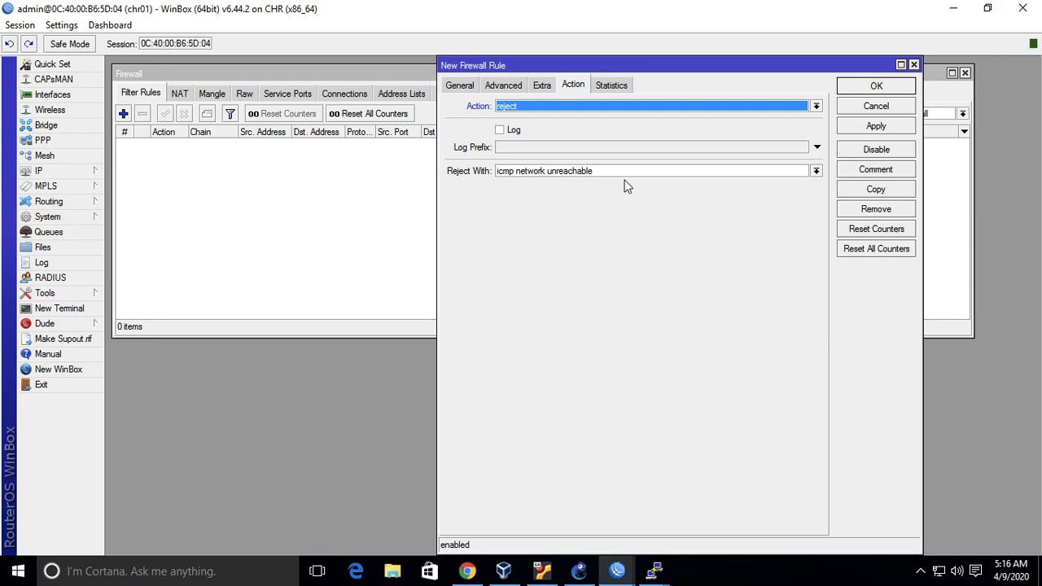
click(604, 171)
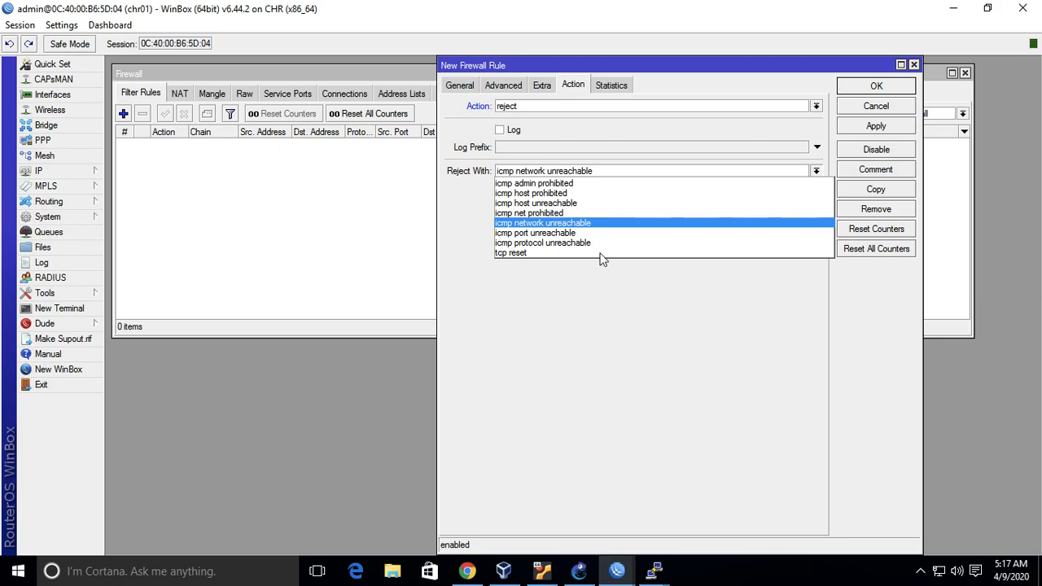
click(633, 317)
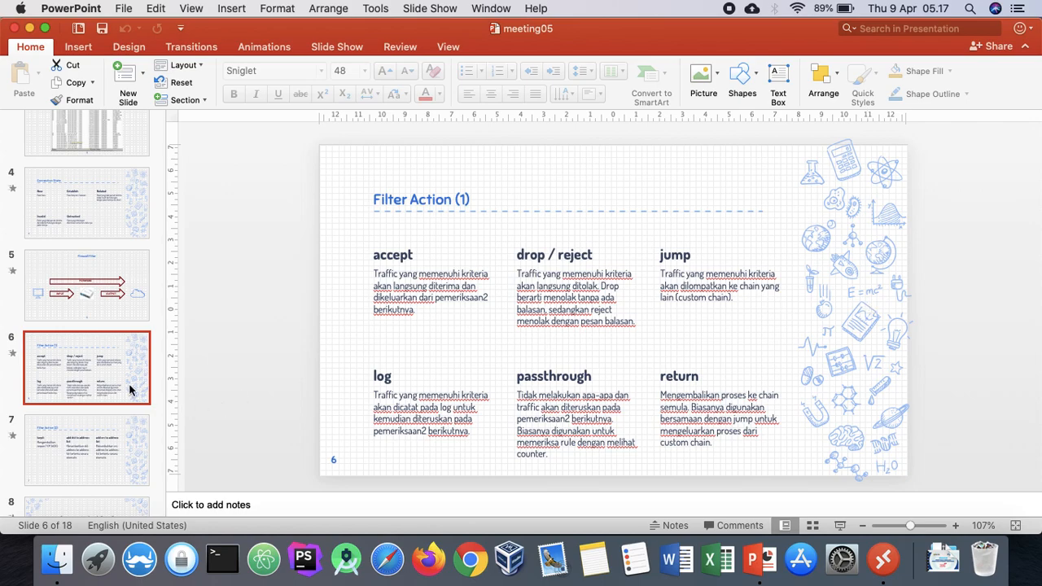
Show the Firewall Filter slide with the forward, input and output chains in PowerPoint.
click(65, 312)
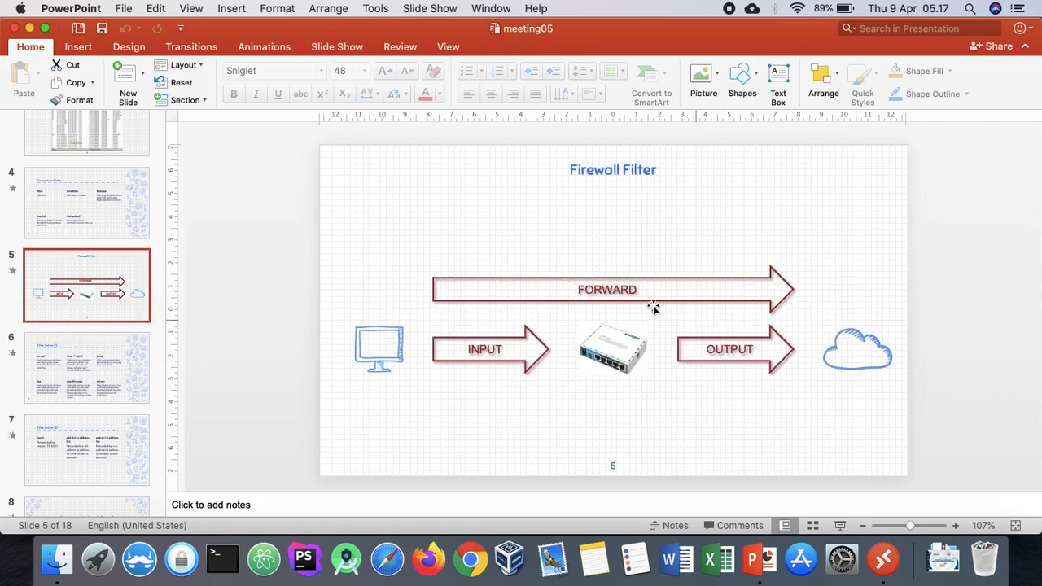
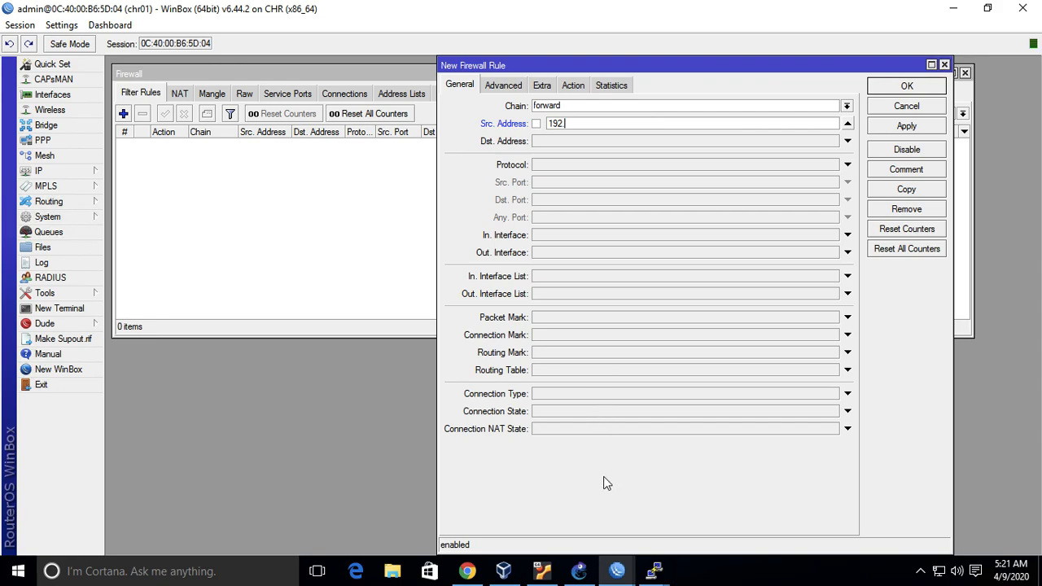
Check the network addresses in the GNS3 topology and set the rule's source address to 192.168.1.0/24 in WinBox.
click(579, 571)
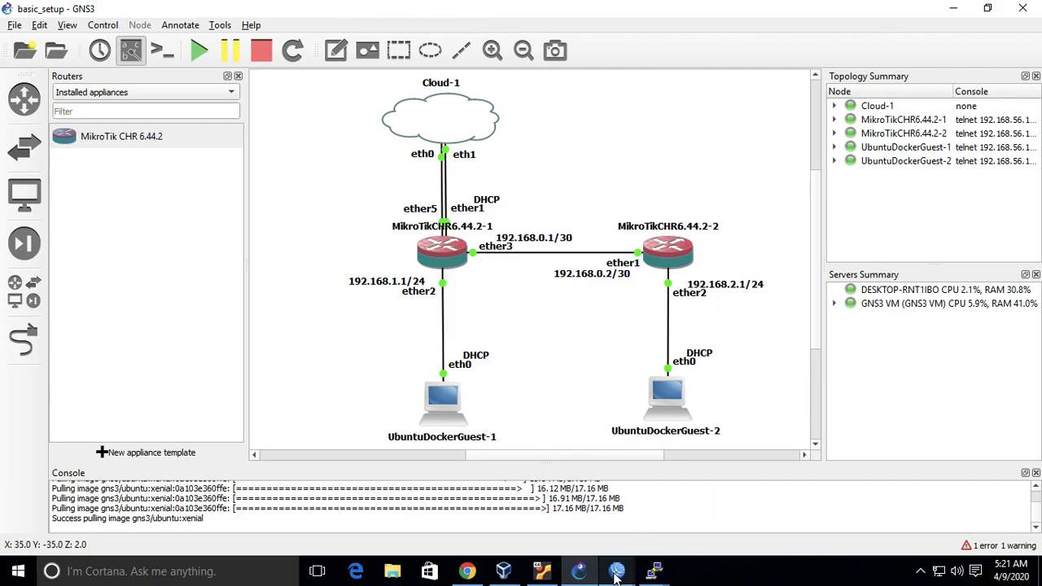
mouse_move(651, 571)
click(547, 533)
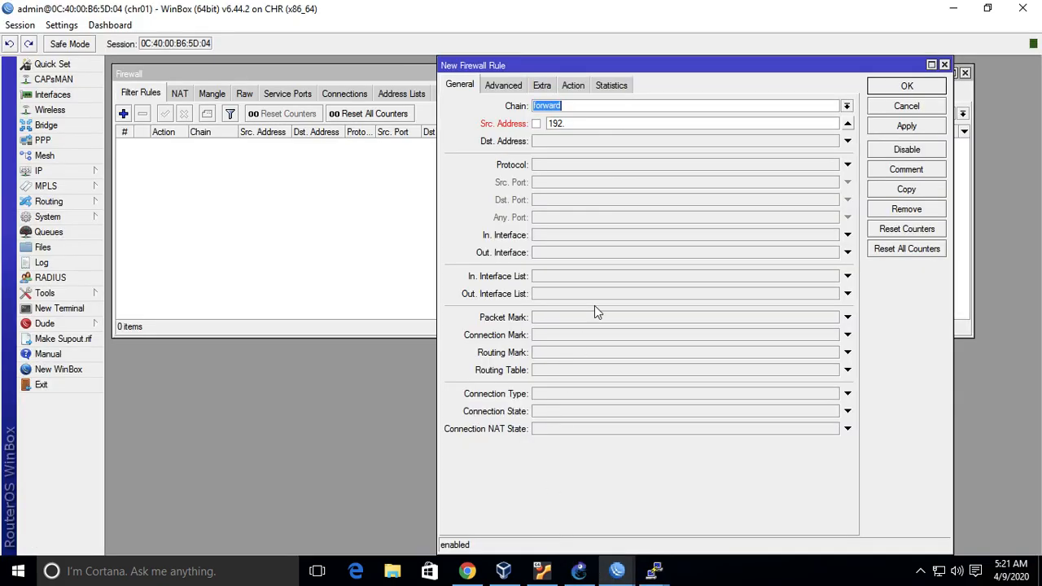
click(584, 122)
text(168.)
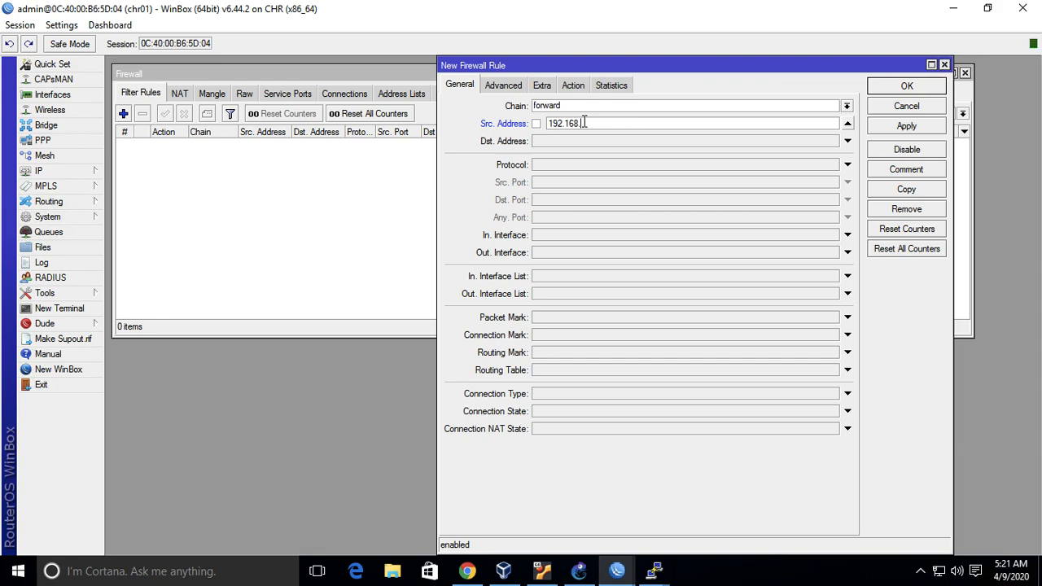
text(1.0/24)
Shorten the source address to 192.168.1 and check the client's network in the GNS3 topology.
key(BackSpace)
key(BackSpace)
key(BackSpace)
key(BackSpace)
key(BackSpace)
click(578, 570)
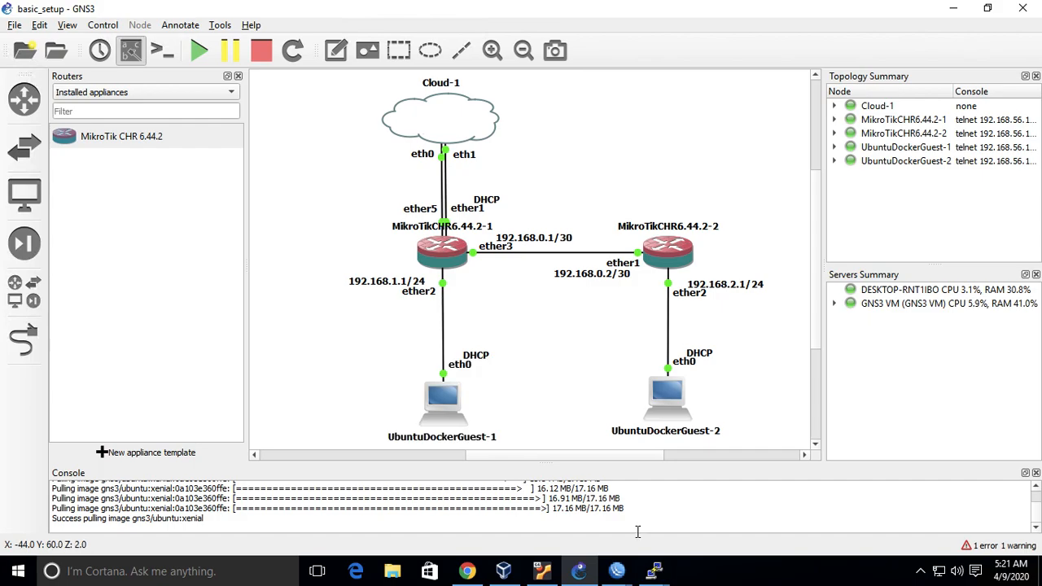
mouse_move(623, 574)
click(556, 526)
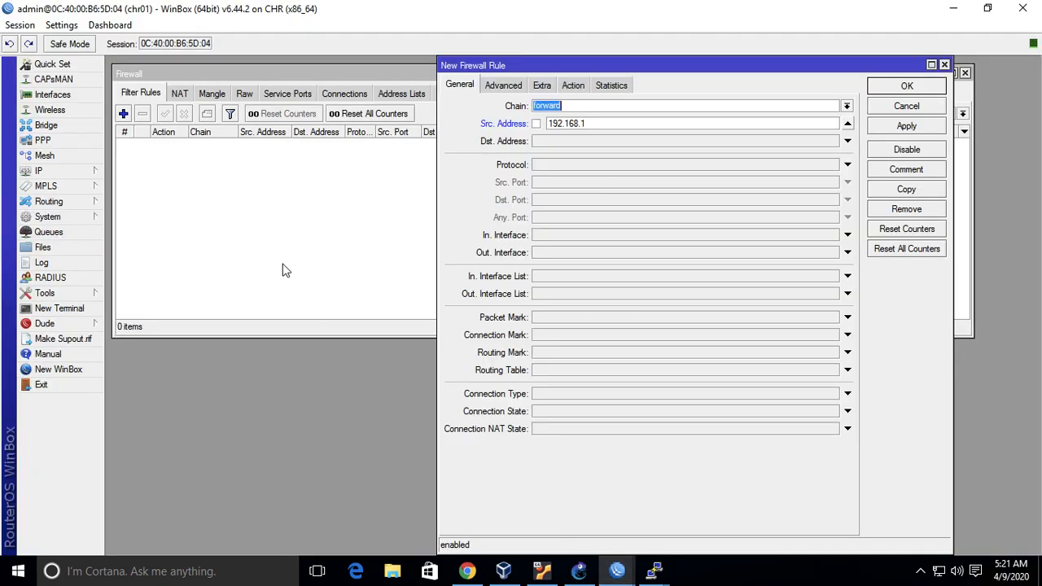
Look up the client's leased IP address in the DHCP server leases and close the DHCP Server window.
click(64, 173)
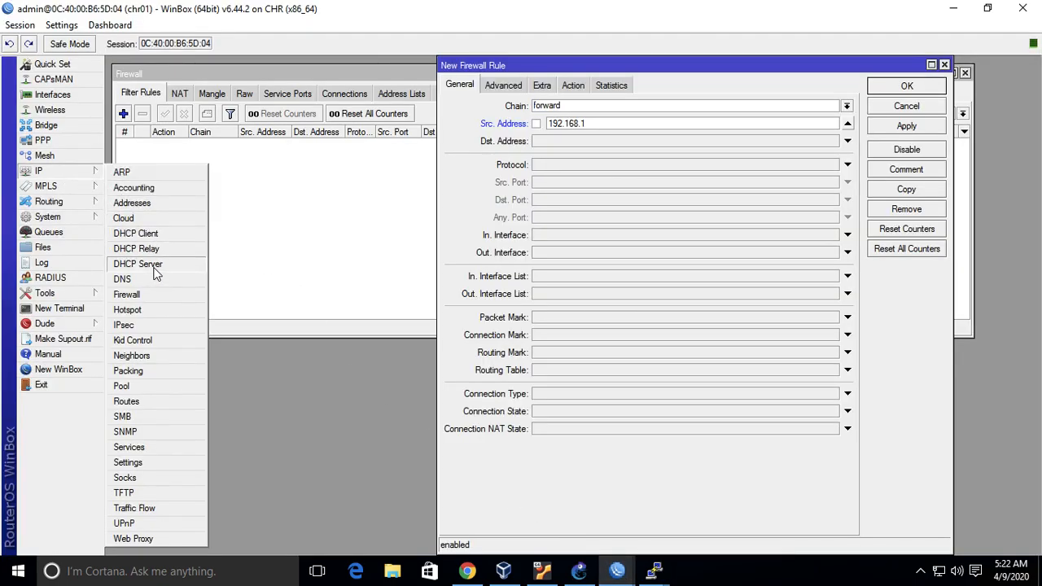
click(143, 264)
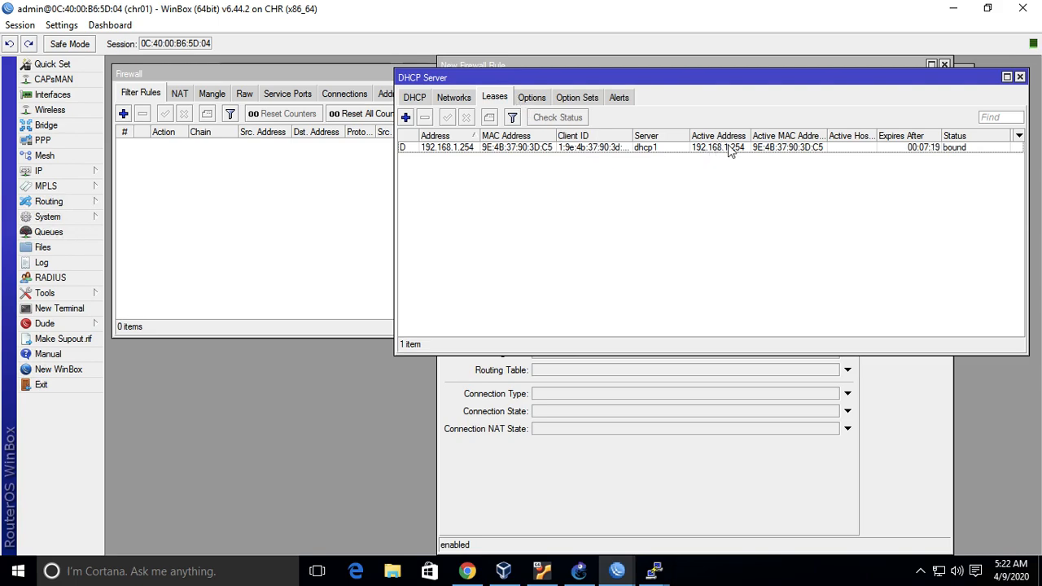
click(1020, 77)
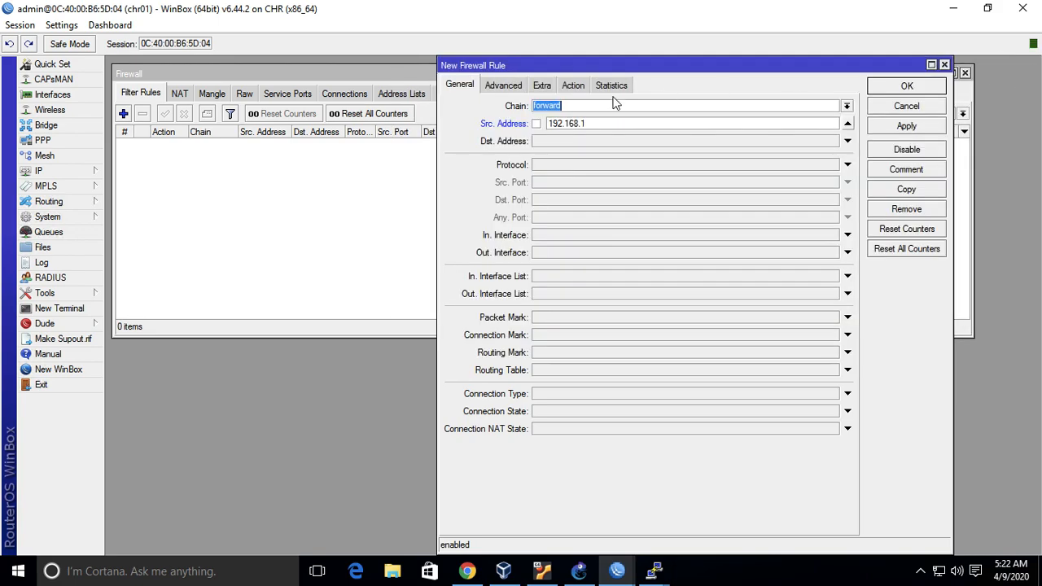
Enter the source address as 192.168.1.254/32 and change its prefix length to /24.
click(595, 124)
text(254/32)
key(BackSpace)
key(BackSpace)
key(BackSpace)
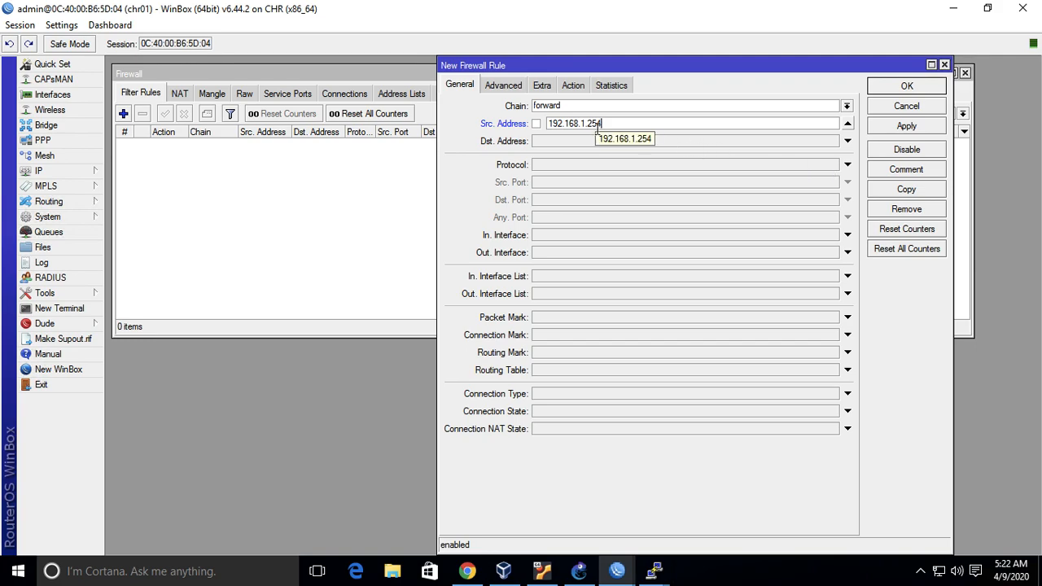
text(/24)
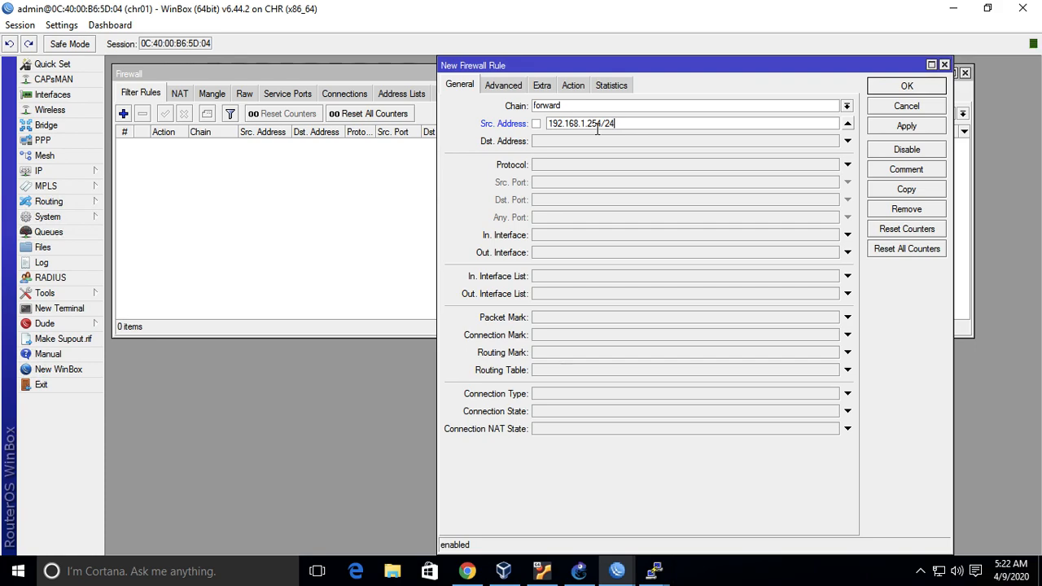
Try source address variants without the /24 prefix, including host number 254, and discard the new firewall rule.
key(BackSpace)
key(BackSpace)
key(BackSpace)
text(0)
key(BackSpace)
key(BackSpace)
key(BackSpace)
key(BackSpace)
text(254)
key(BackSpace)
text(3)
click(939, 106)
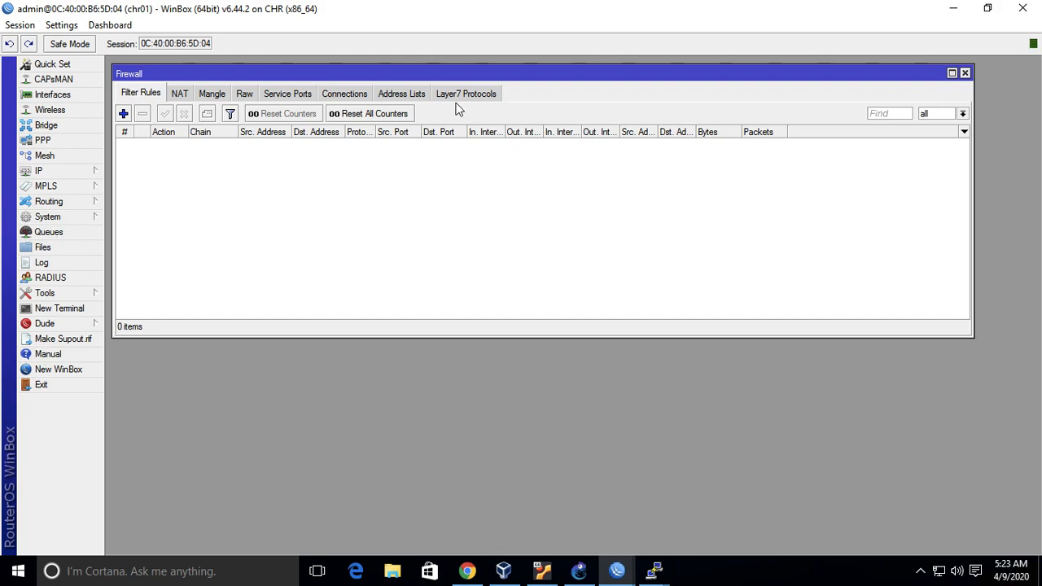
Add a firewall address list entry named local with the address 192.168.1.254.
click(422, 97)
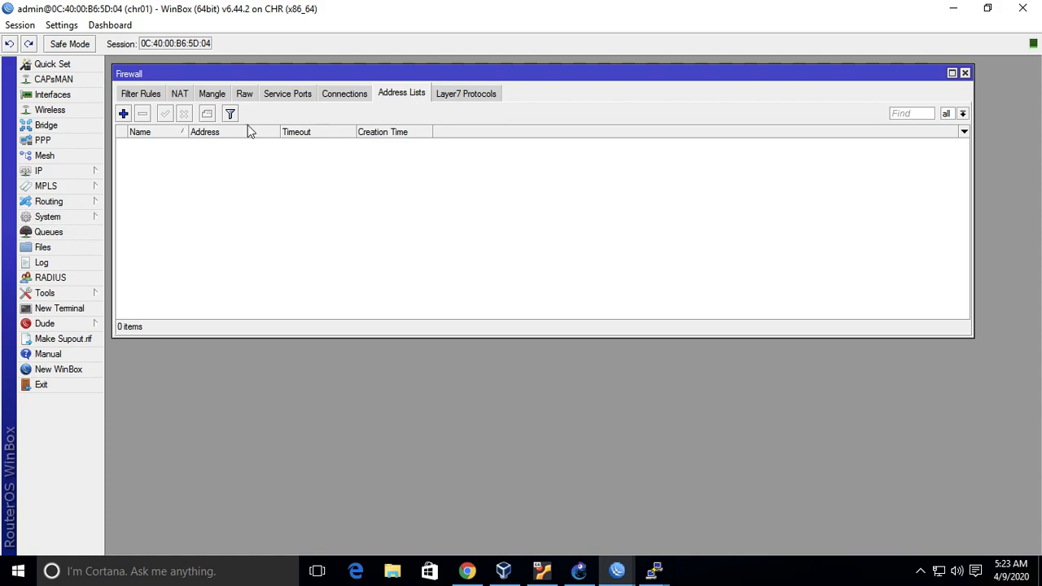
click(123, 113)
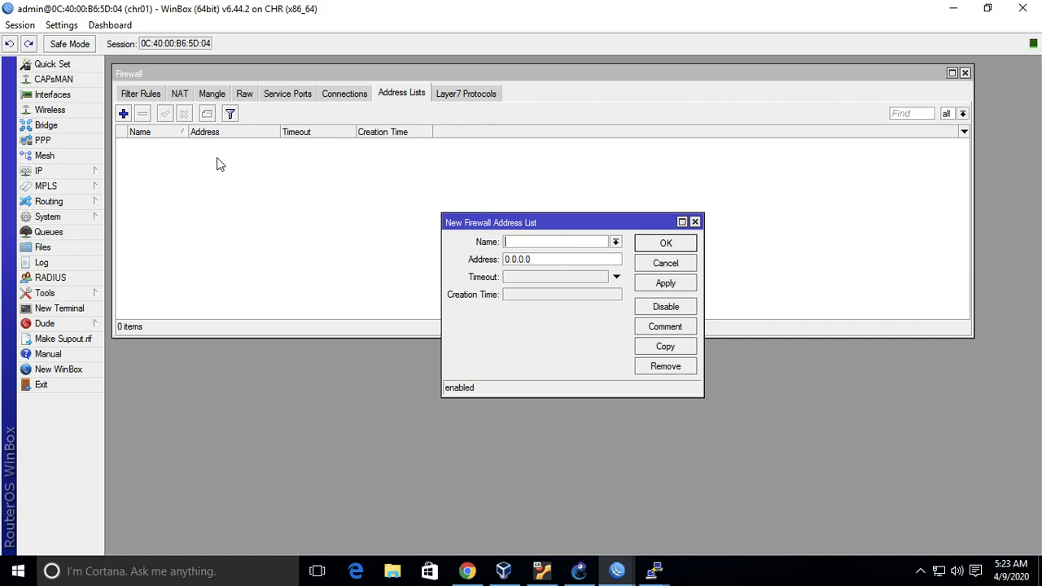
text(192.168.1.254)
double_click(602, 239)
text(local)
double_click(586, 256)
text(192.168.1.2254)
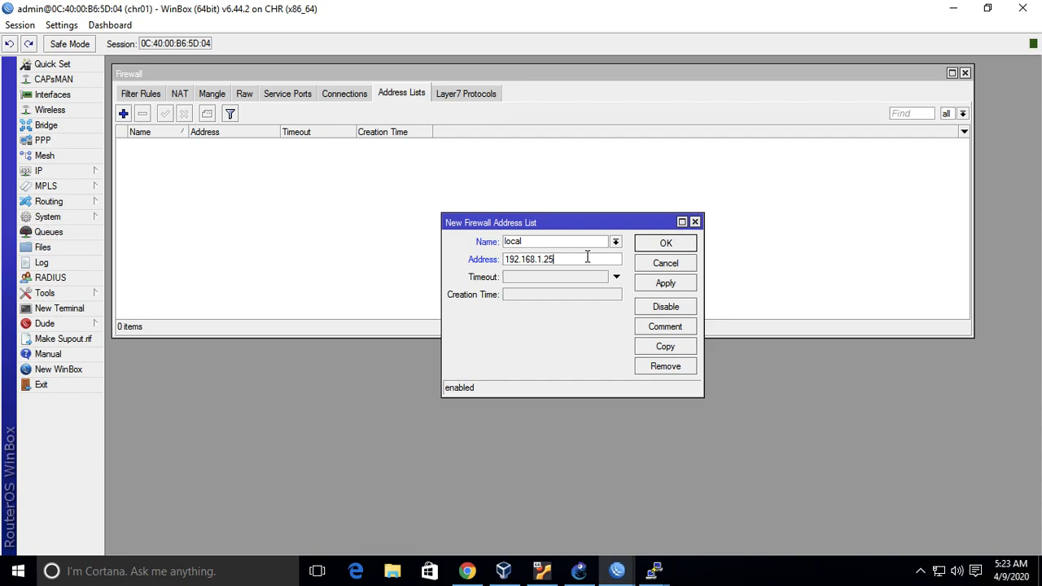
click(665, 243)
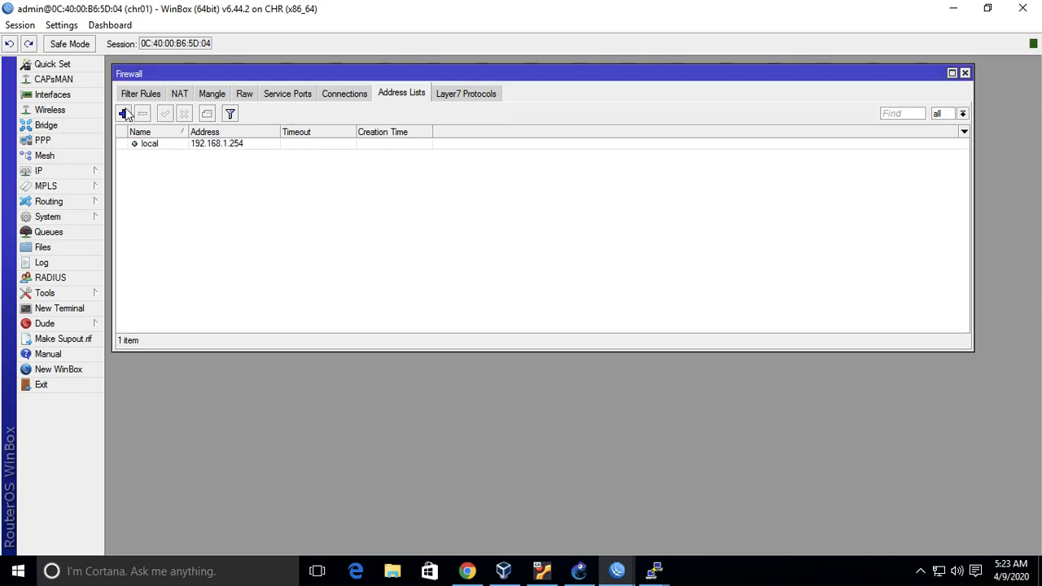
Add a second entry to the local address list with the address 192.168.1.253.
click(123, 114)
click(631, 242)
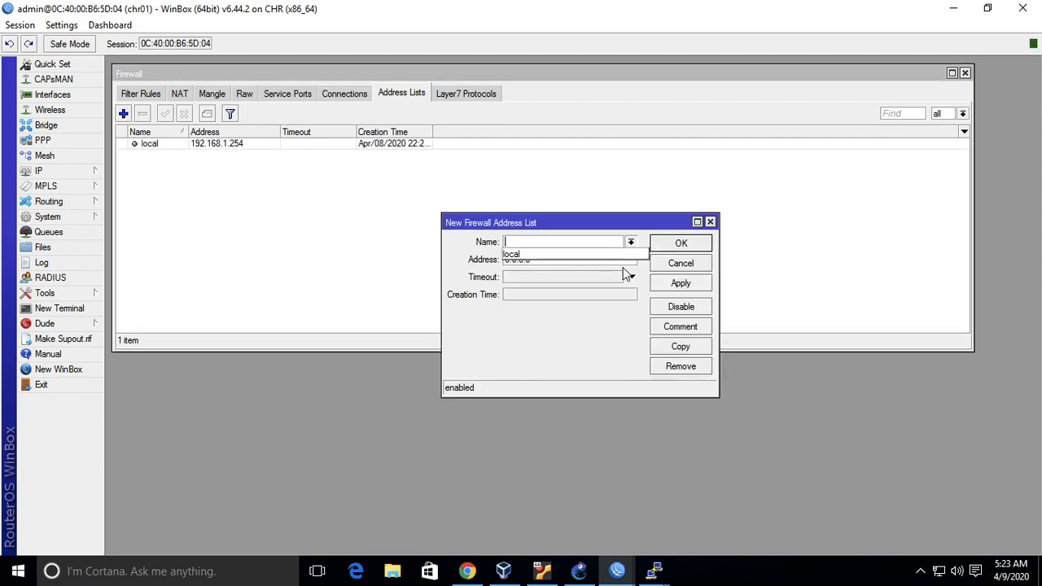
click(573, 254)
double_click(573, 257)
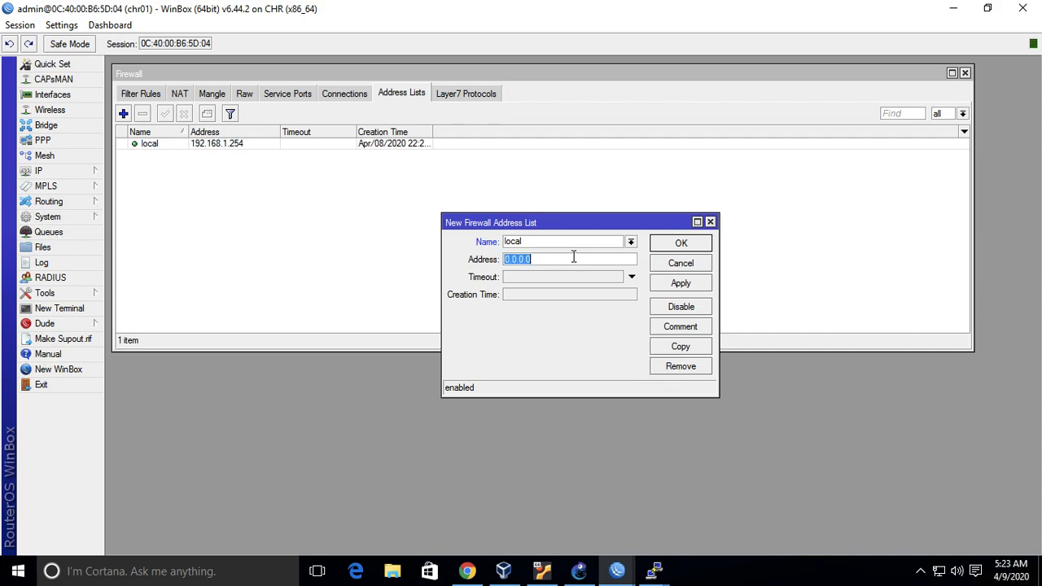
text(192.168.1.254)
click(678, 244)
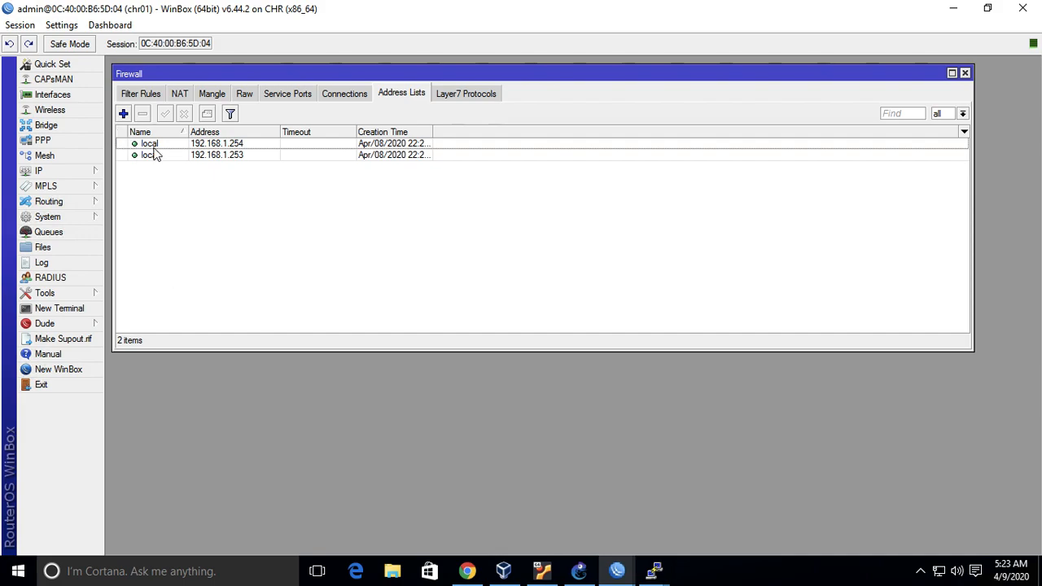
click(242, 157)
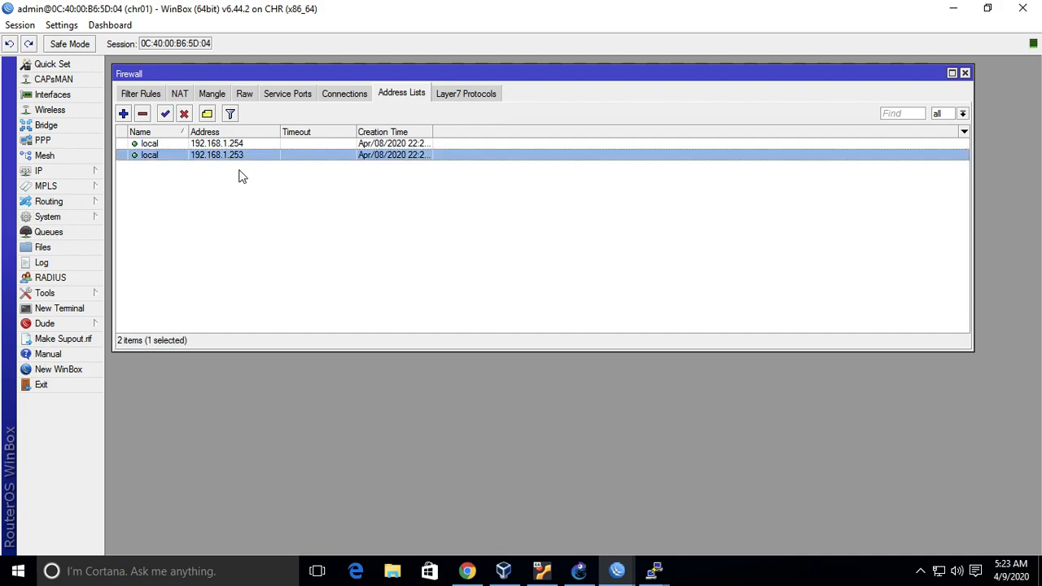
click(243, 174)
Create a forward chain filter rule that matches the source address list local.
click(159, 96)
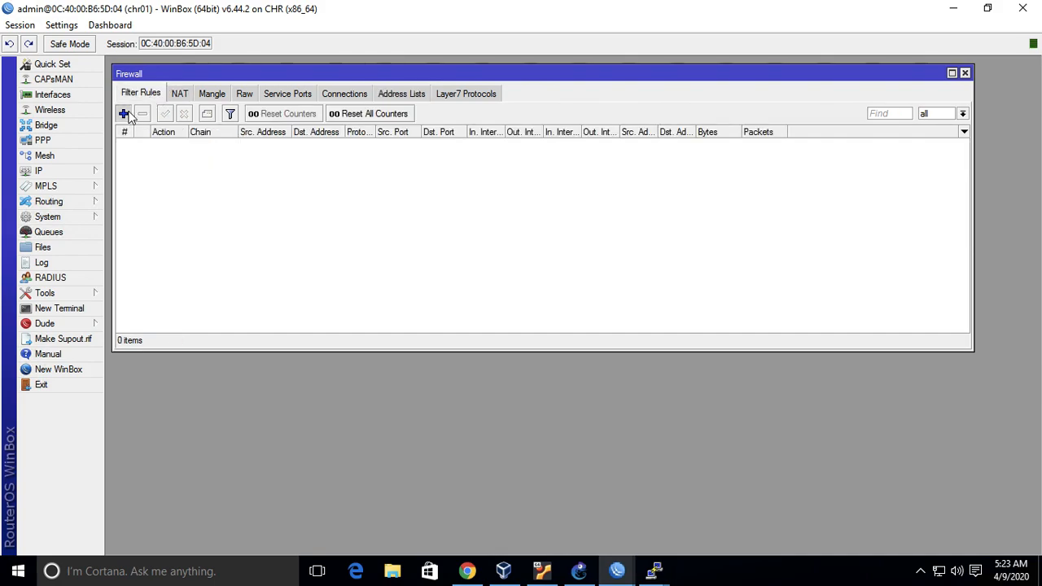
click(123, 113)
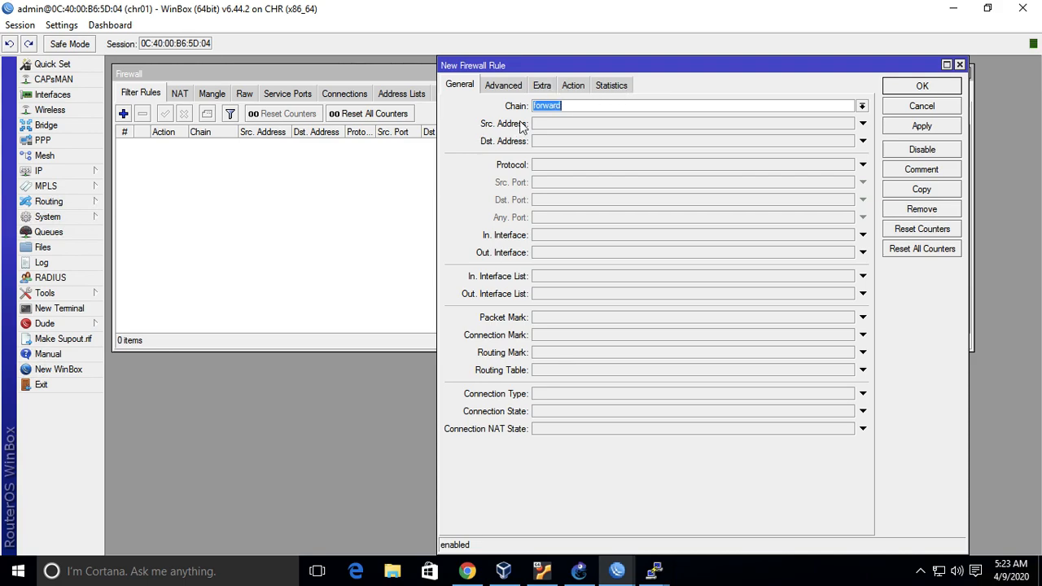
click(506, 90)
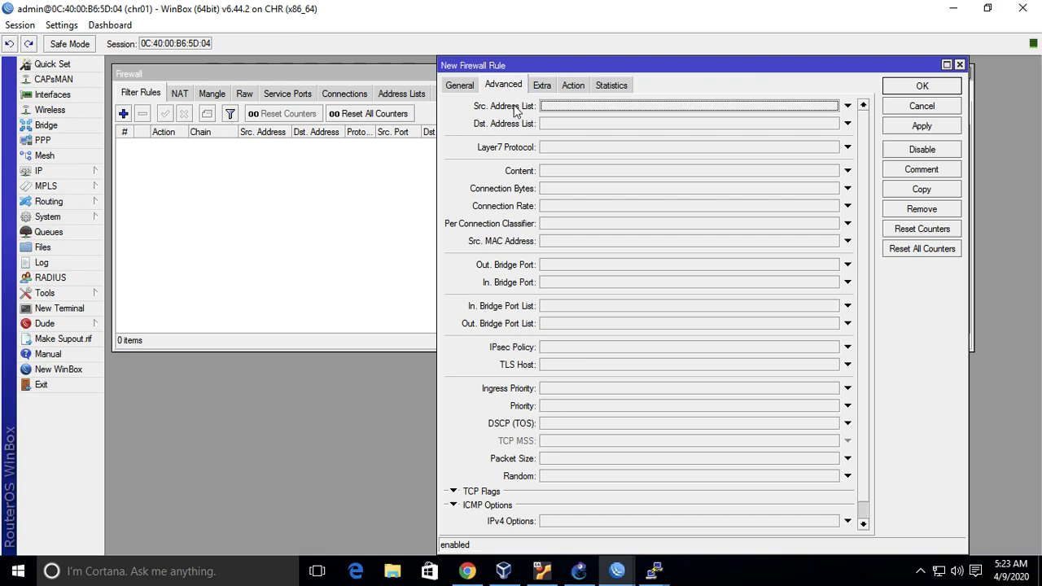
click(548, 111)
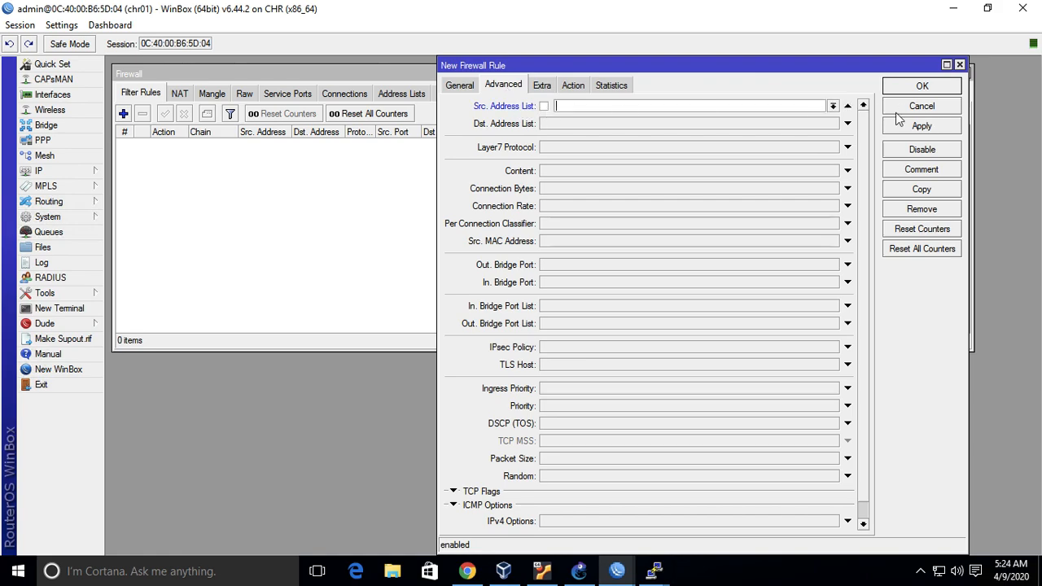
click(832, 106)
click(809, 118)
click(906, 89)
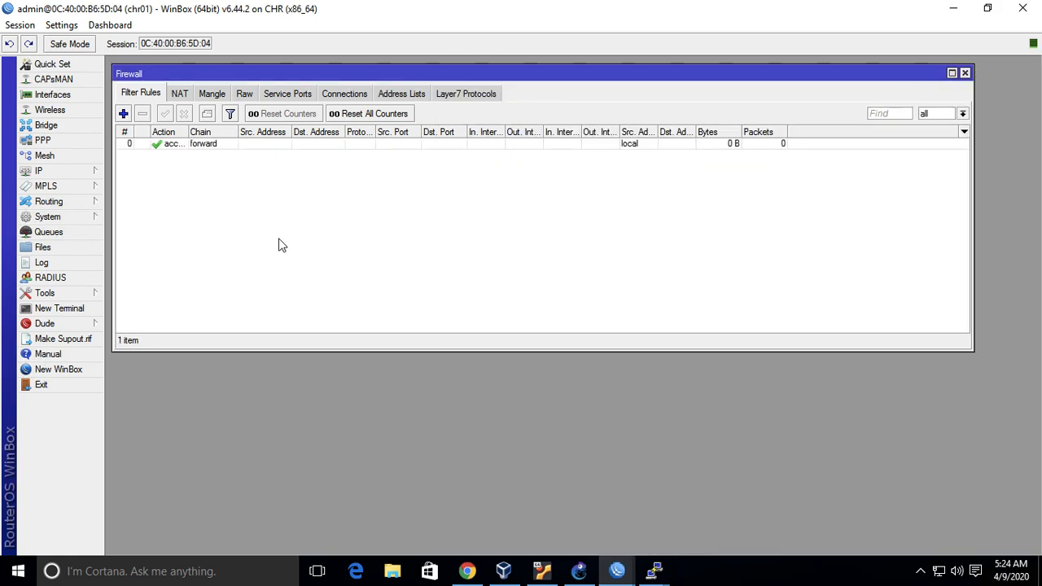
Review the local address list entries, the slide on add-to-address-list actions and the blank form for a new list entry.
click(394, 92)
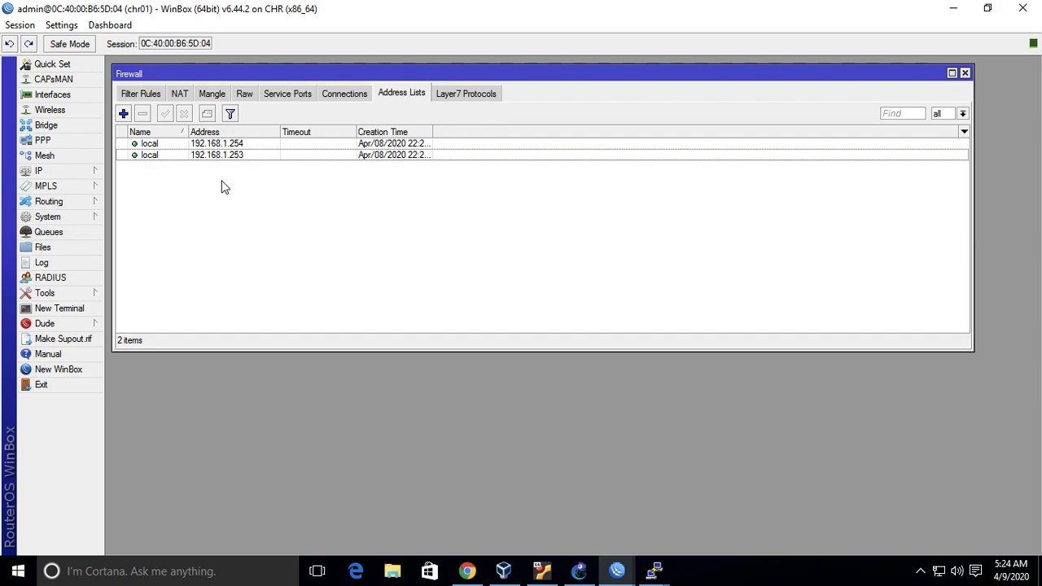
key(ctrl+Left)
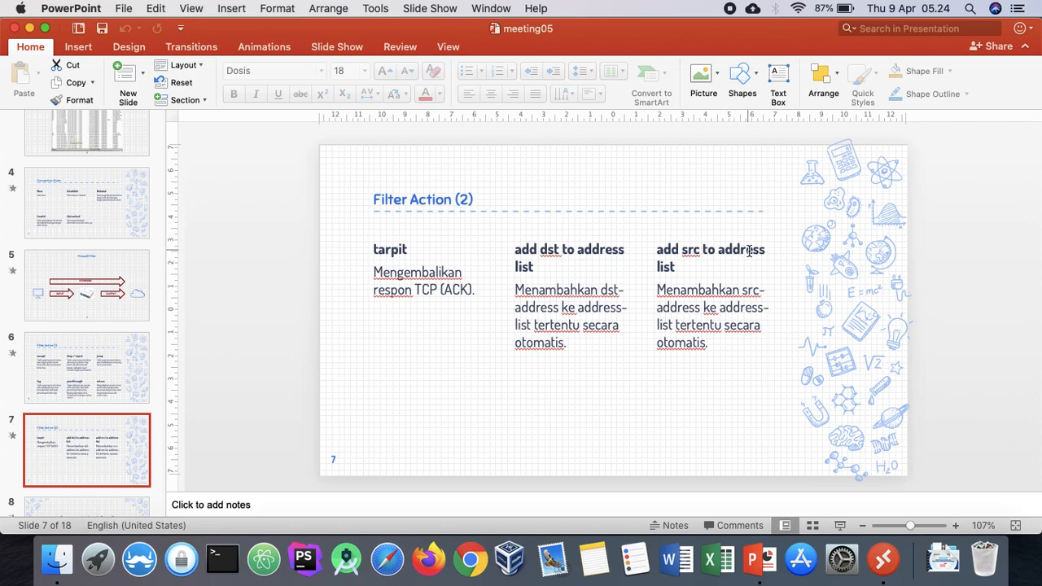
key(ctrl+Right)
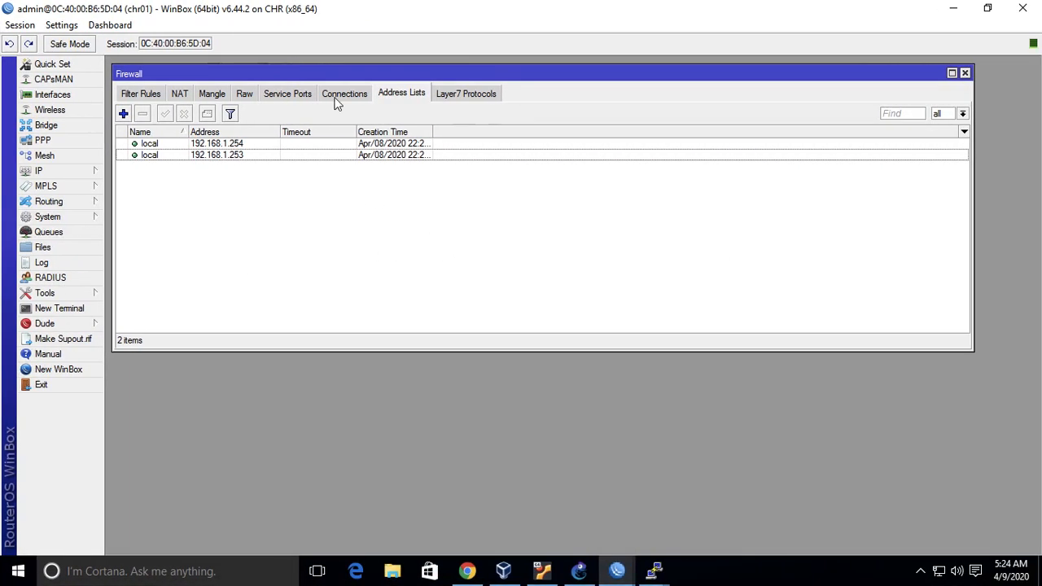
click(123, 114)
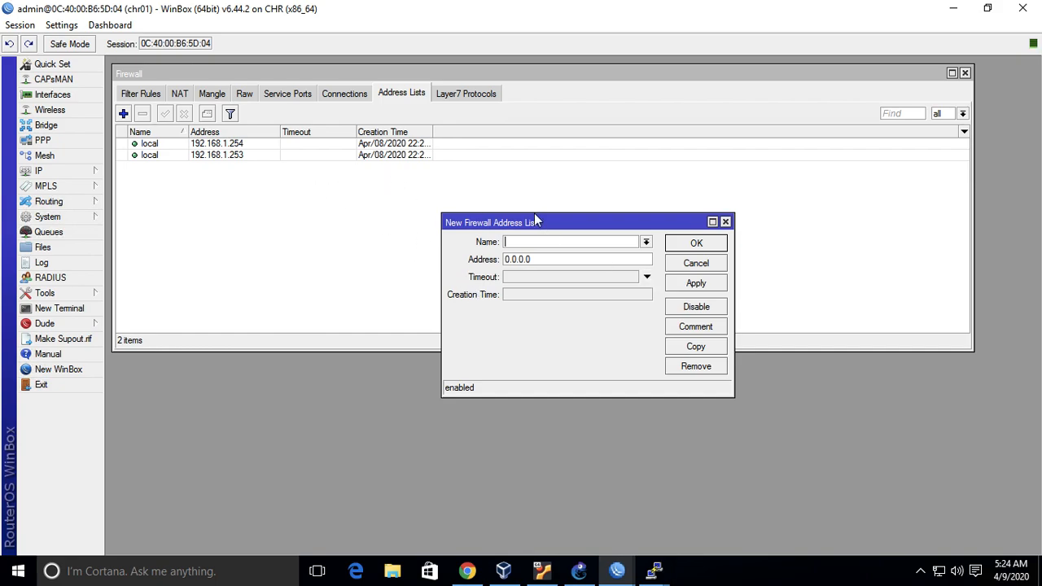
click(700, 266)
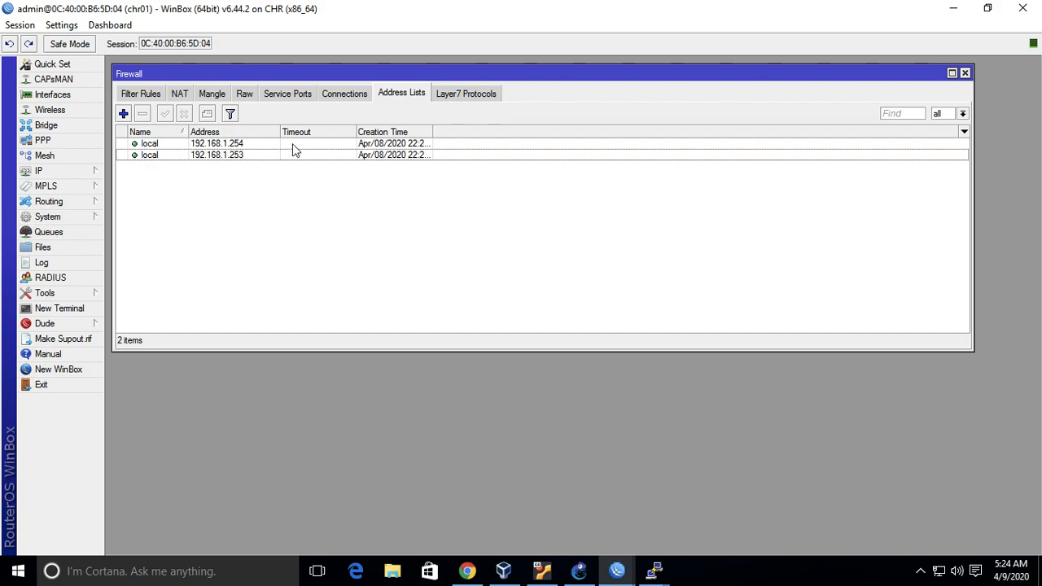
Open the forward filter rule and examine its source address list, chain and available actions.
click(133, 95)
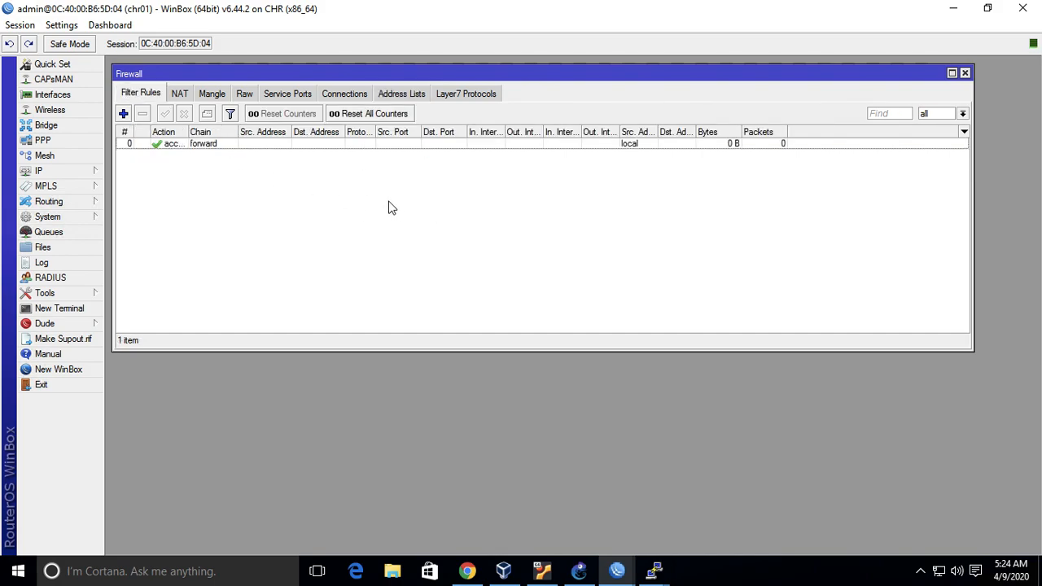
double_click(181, 144)
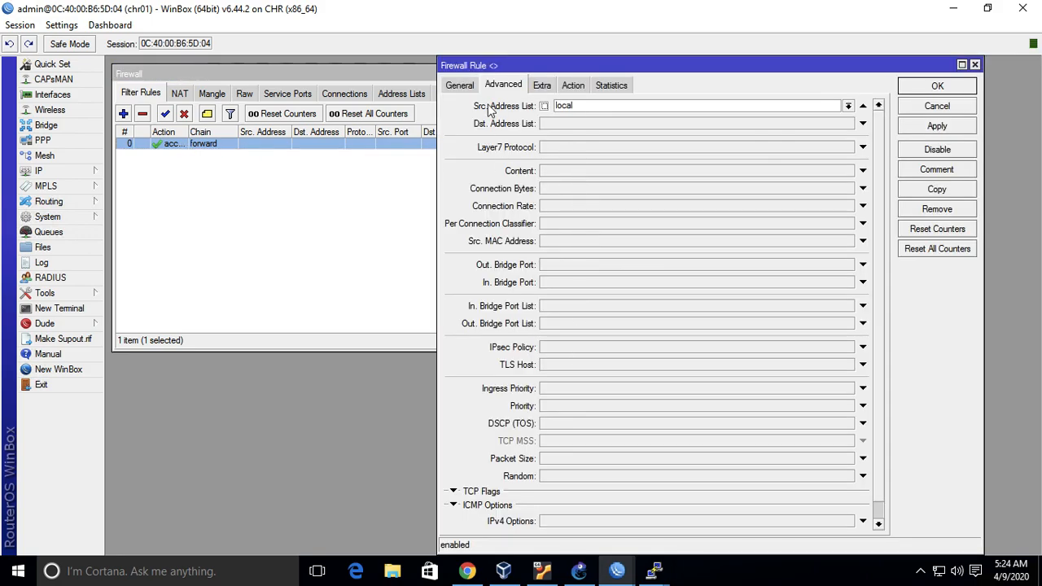
click(461, 85)
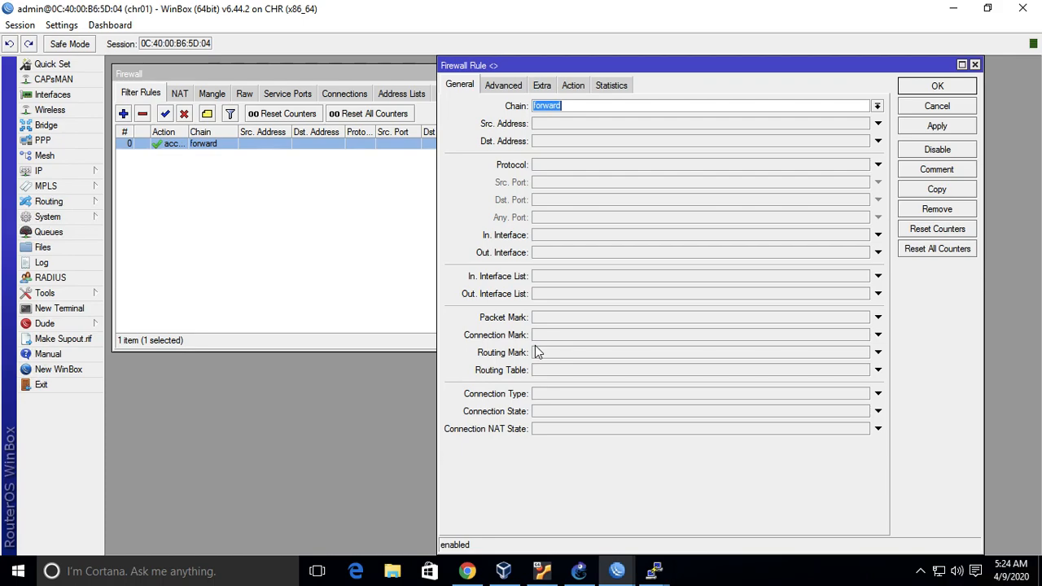
click(576, 89)
click(877, 106)
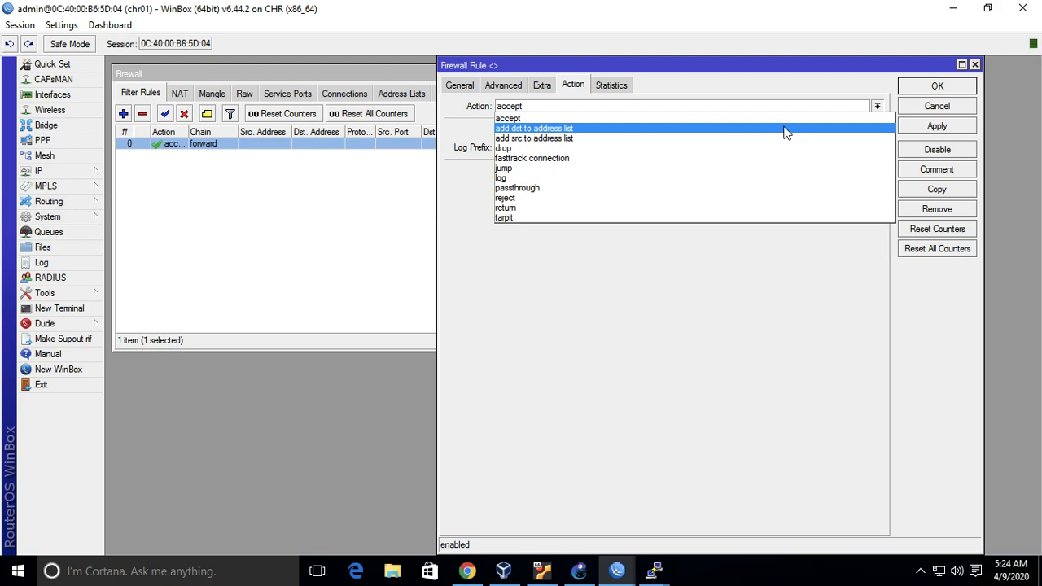
click(394, 297)
Switch to GNS3 to examine the client UbuntuDockerGuest-1 in the topology, return to WinBox and close the firewall rule.
click(579, 573)
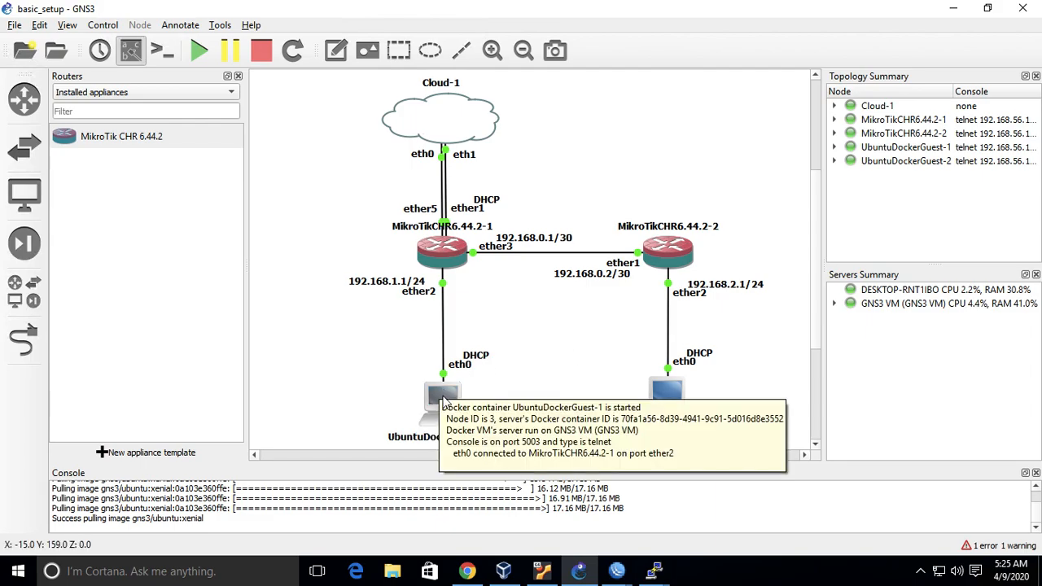
click(461, 51)
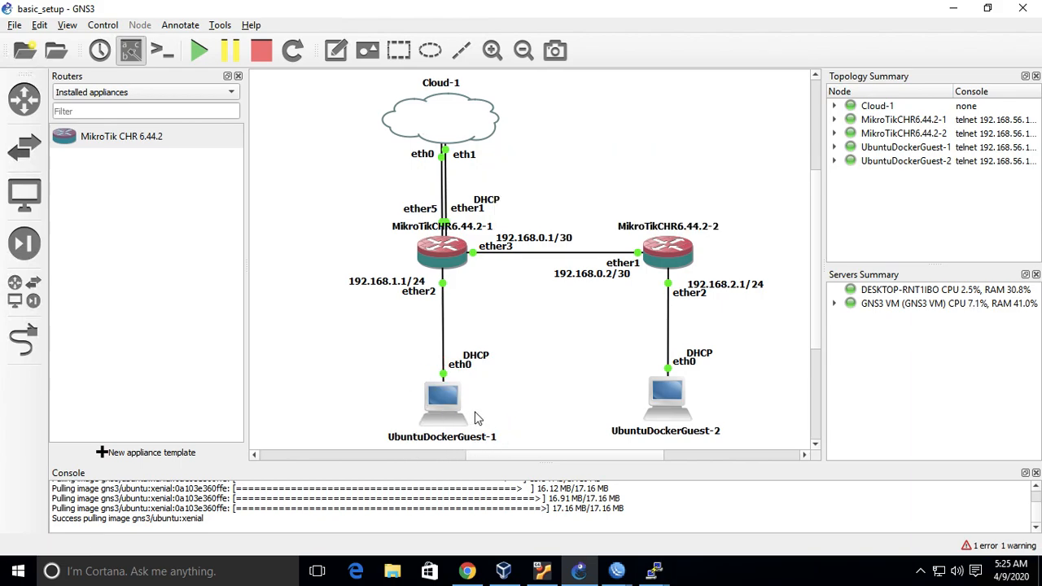
mouse_move(616, 570)
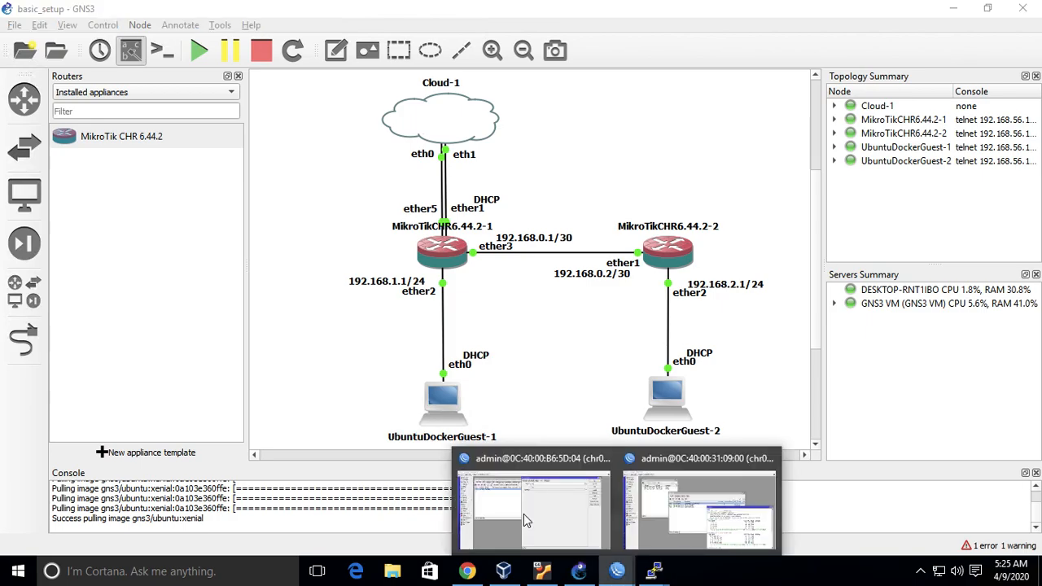
click(523, 514)
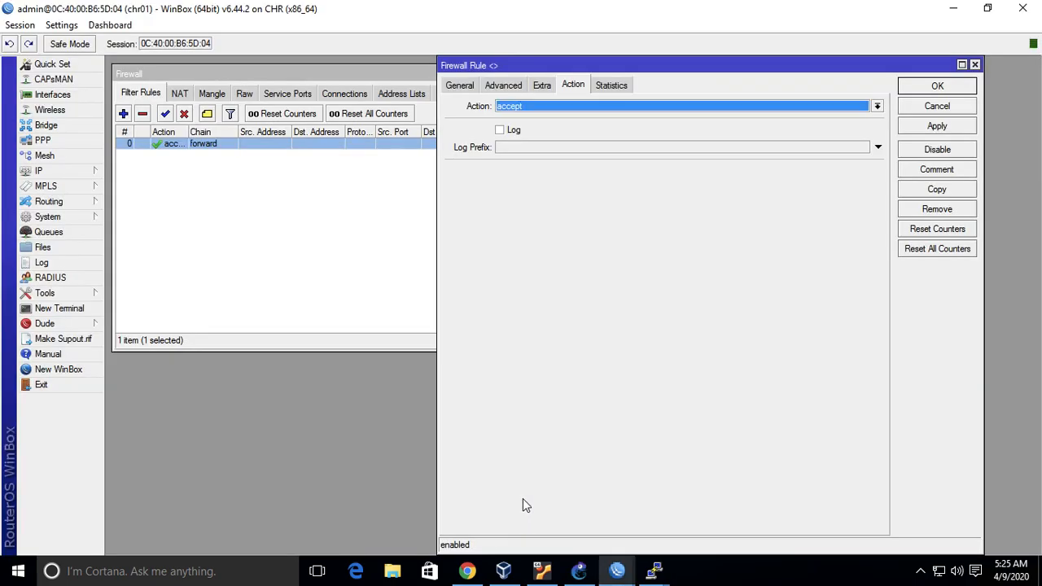
click(974, 64)
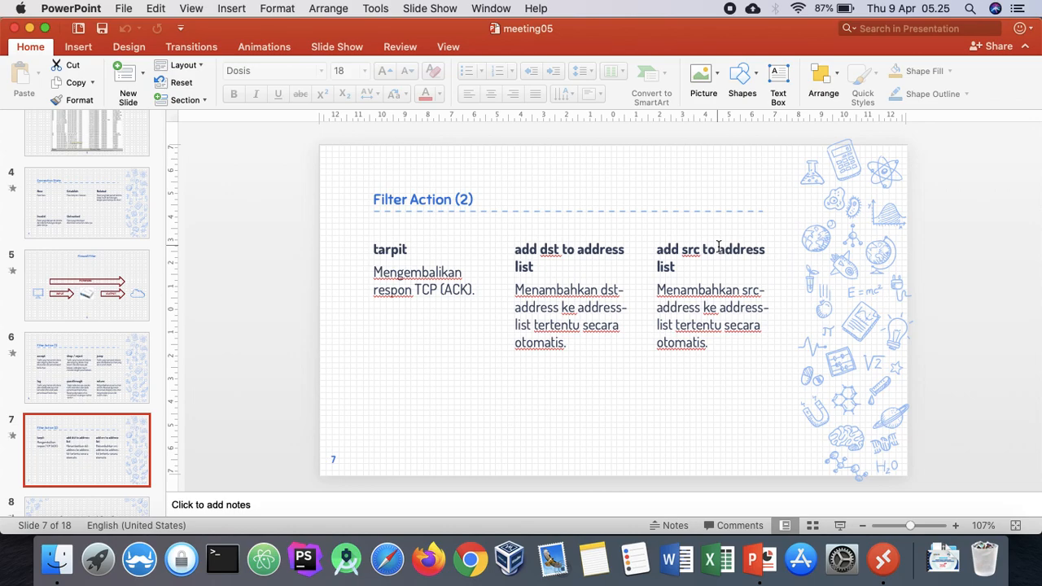
Show slide 8 of the meeting05 presentation about IF-ELSE rule ordering and return to WinBox.
scroll(53, 379, down, 5)
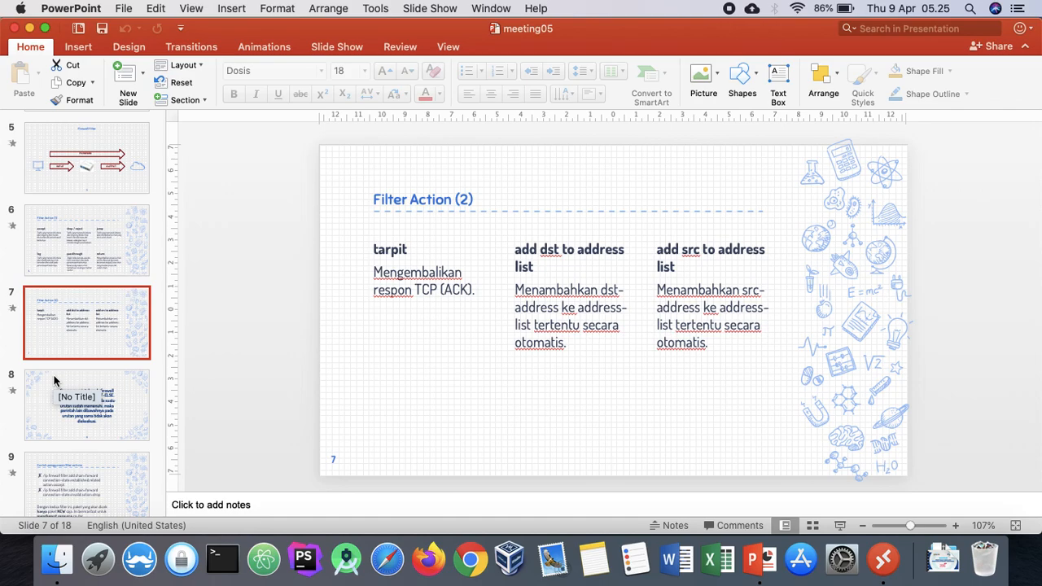
click(127, 412)
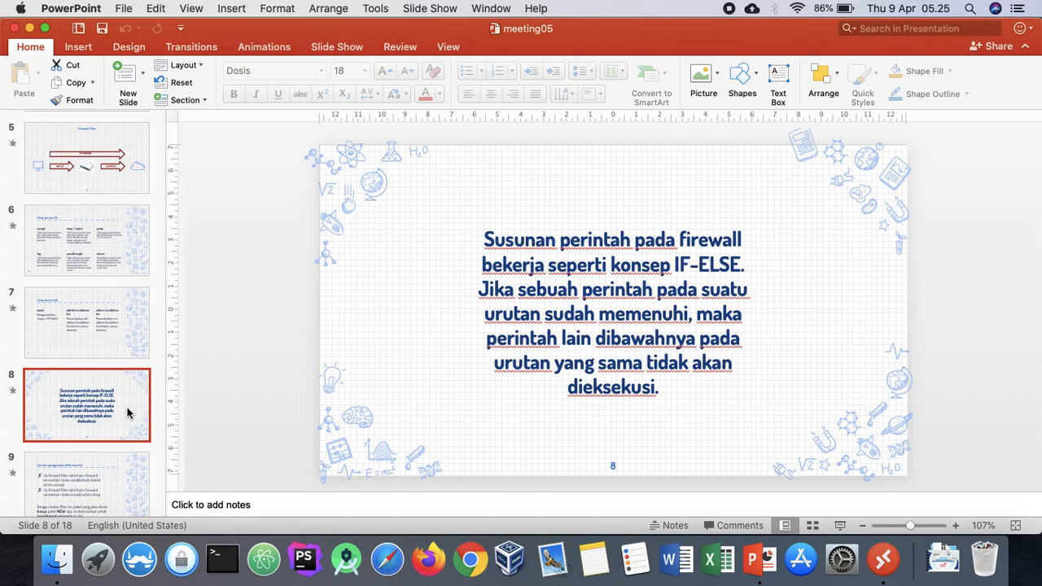
key(ctrl+Right)
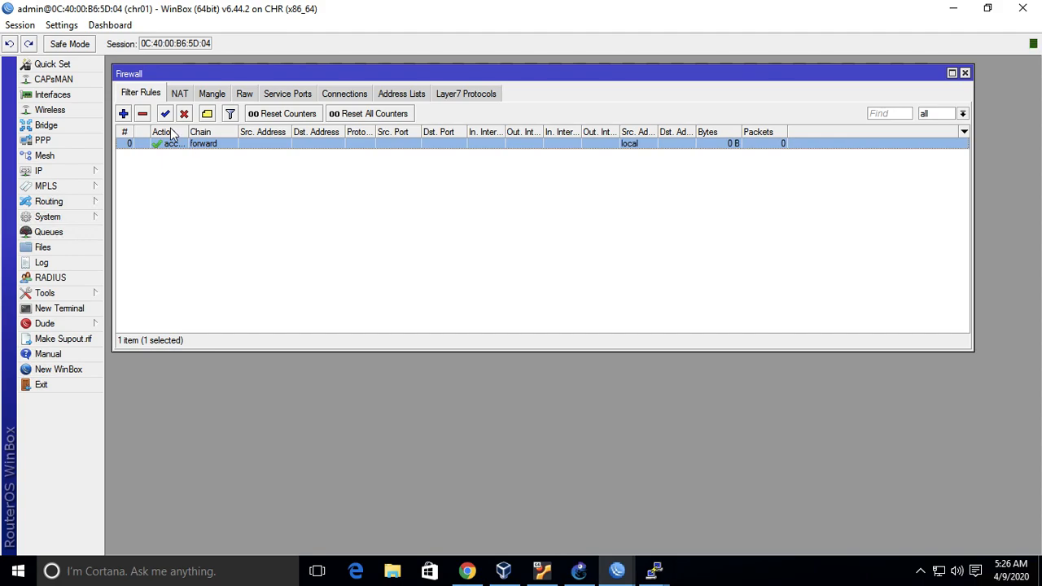
Delete the forward filter rule that matches the local address list and check the topology in GNS3.
click(142, 113)
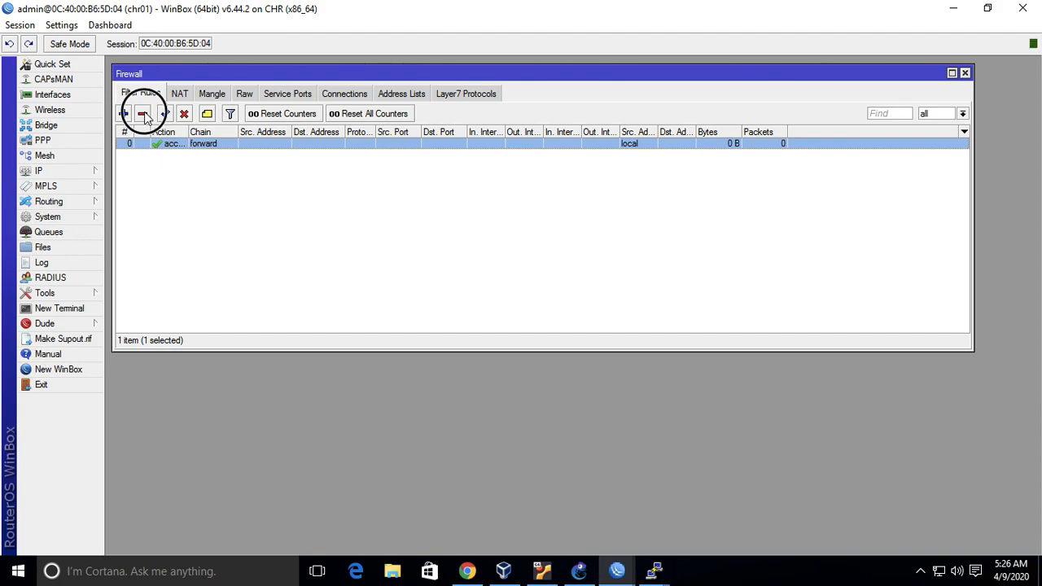
click(579, 570)
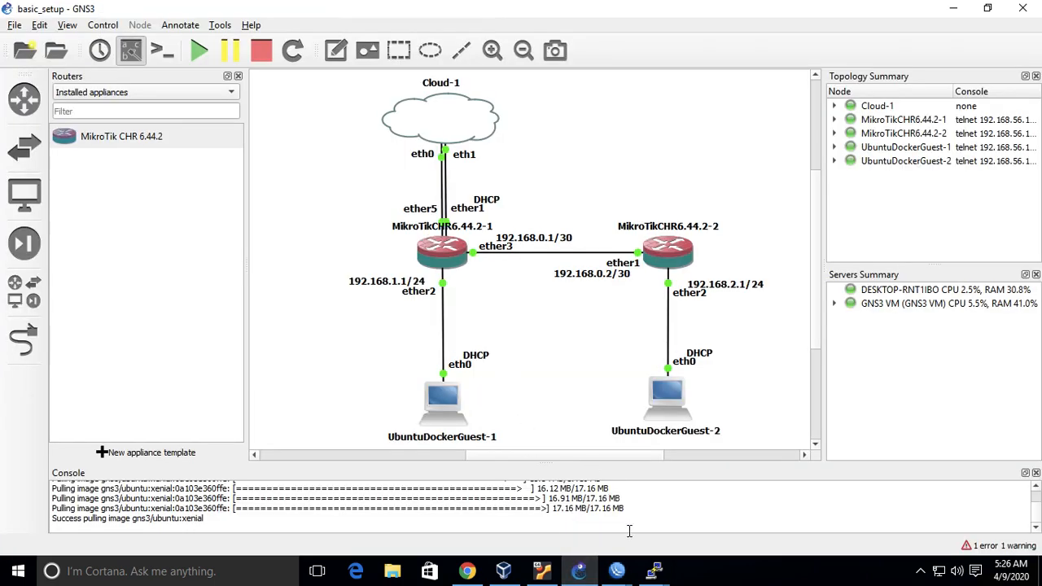
mouse_move(616, 570)
click(567, 530)
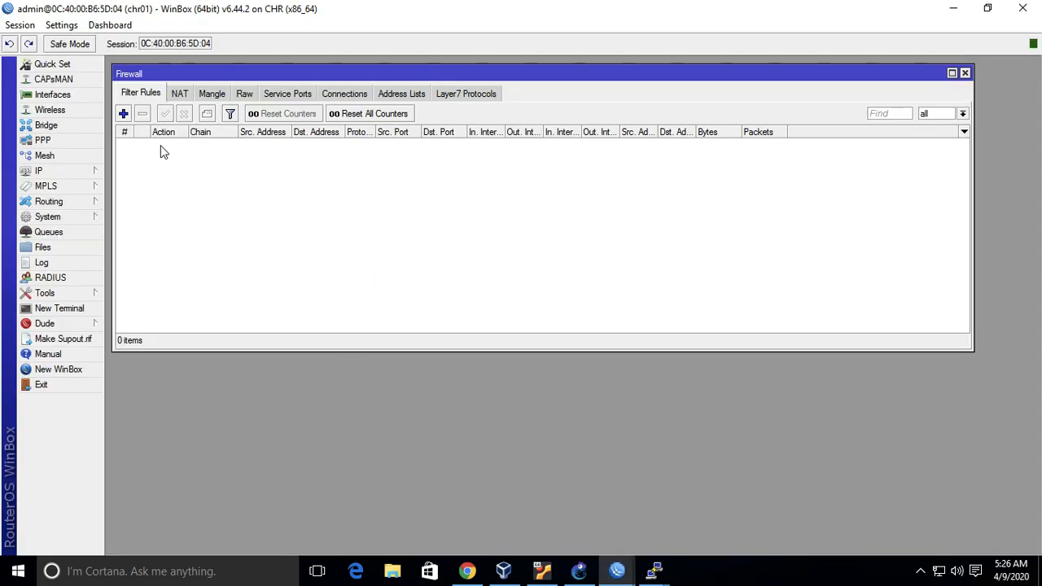
Add a firewall filter rule in the forward chain that drops traffic from source address 192.168.1.254.
click(122, 113)
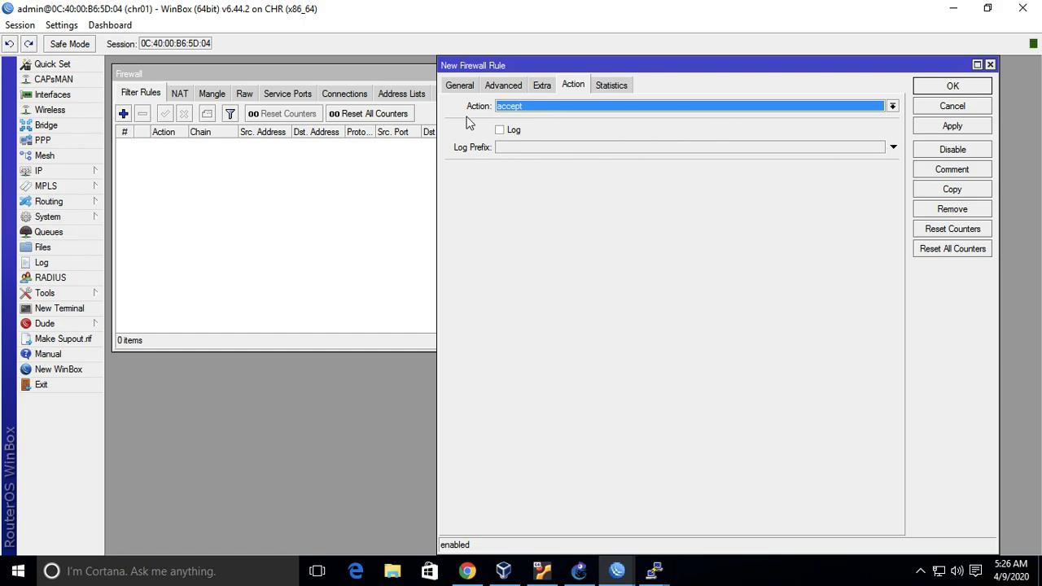
click(459, 84)
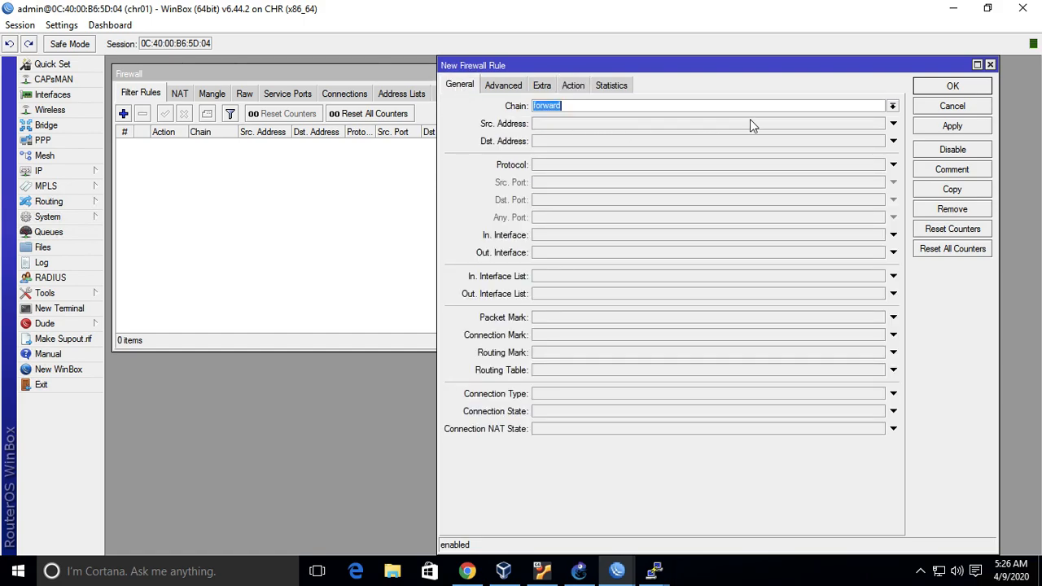
click(893, 124)
text(1)
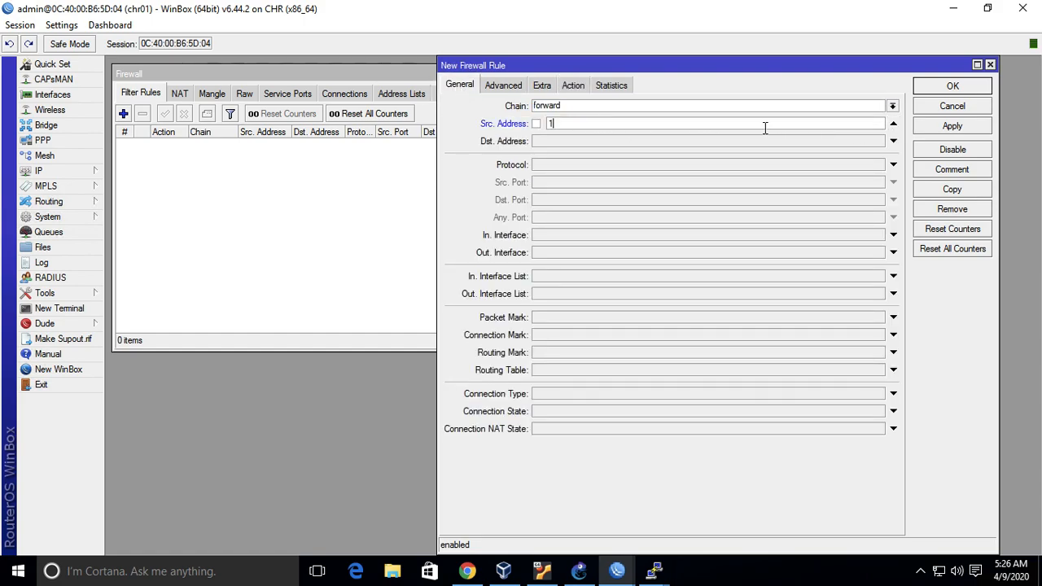
text(92.168.1.254)
click(572, 85)
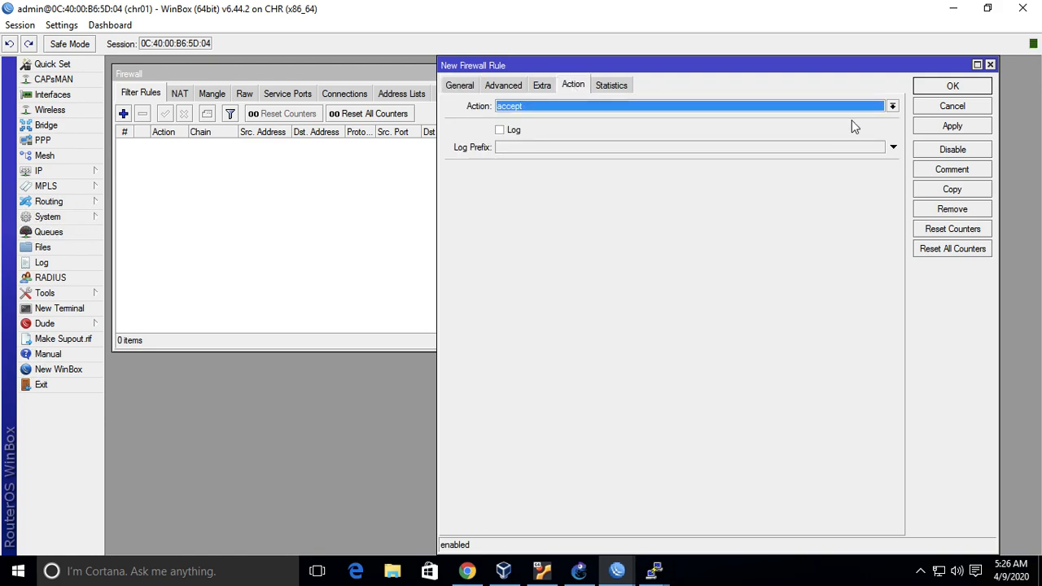
click(892, 107)
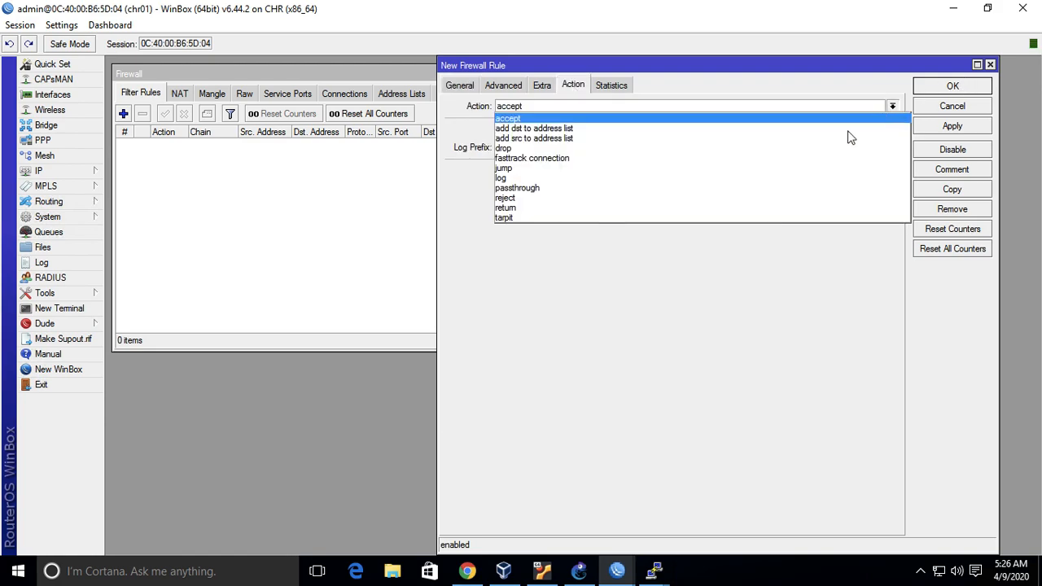
click(837, 146)
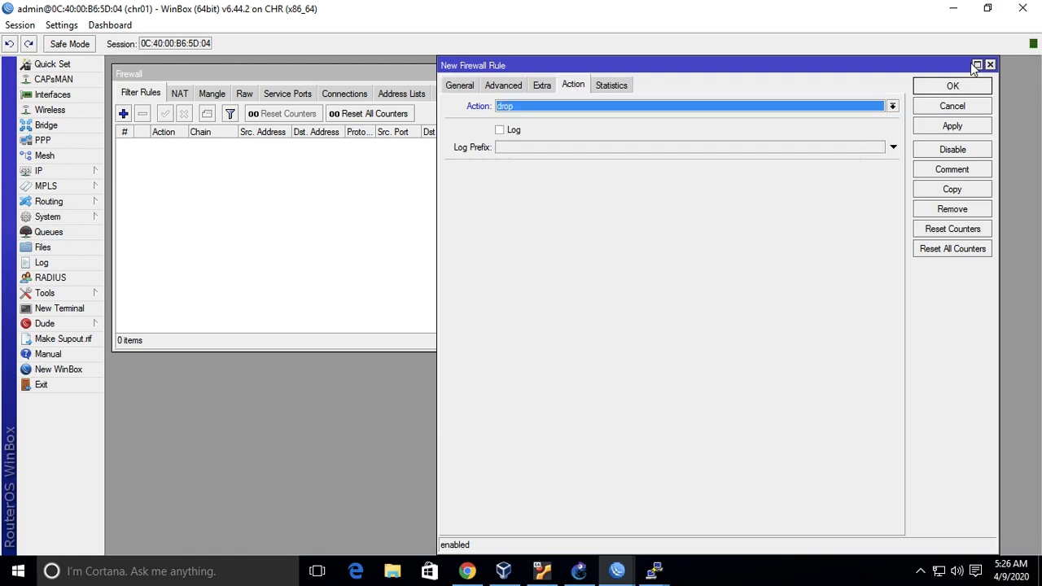
click(968, 87)
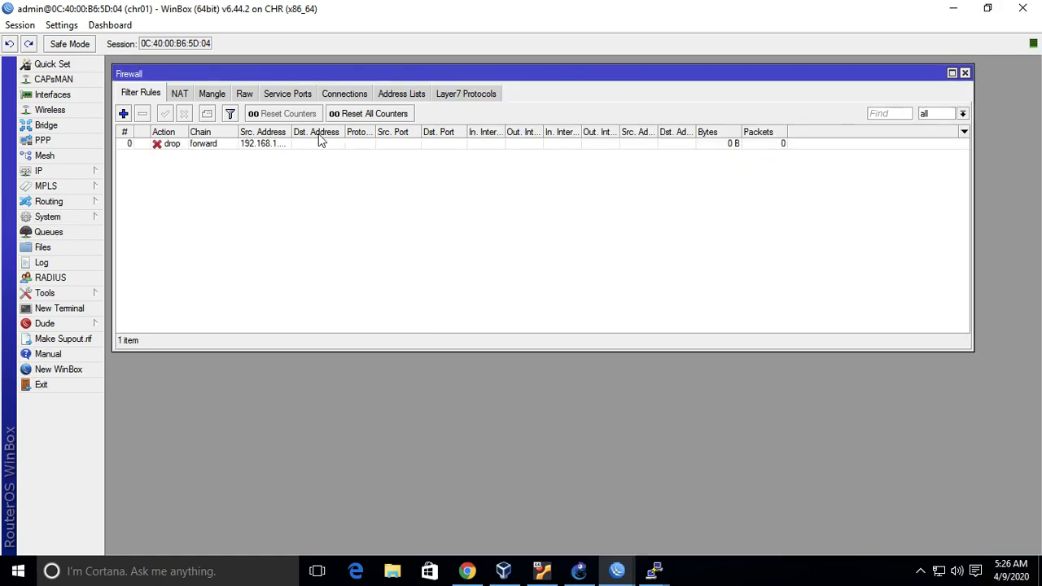
Copy the drop rule into a new forward rule for 192.168.1.254 with the action accept and close the original rule.
double_click(170, 145)
click(968, 189)
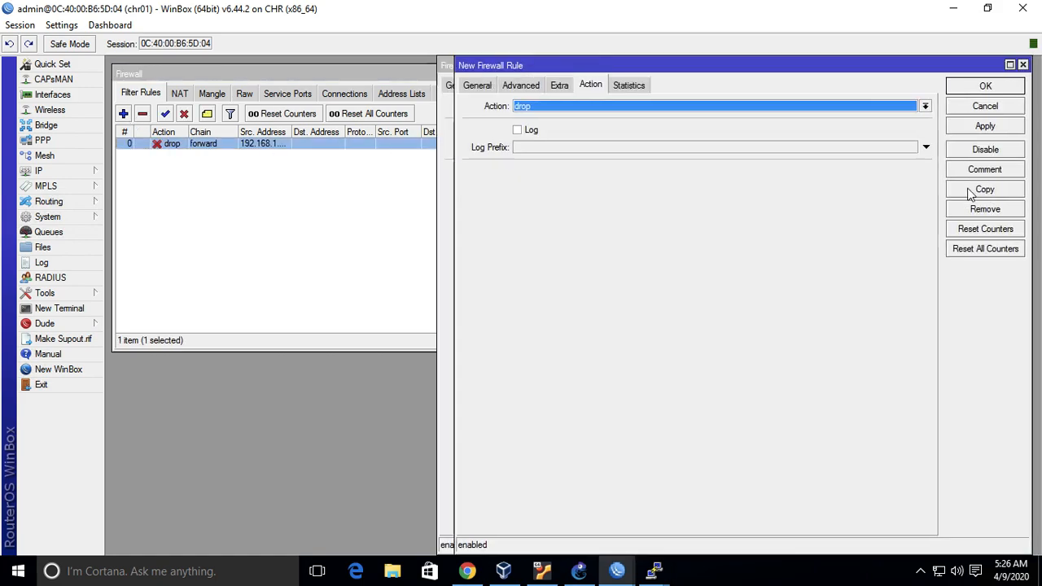
click(614, 108)
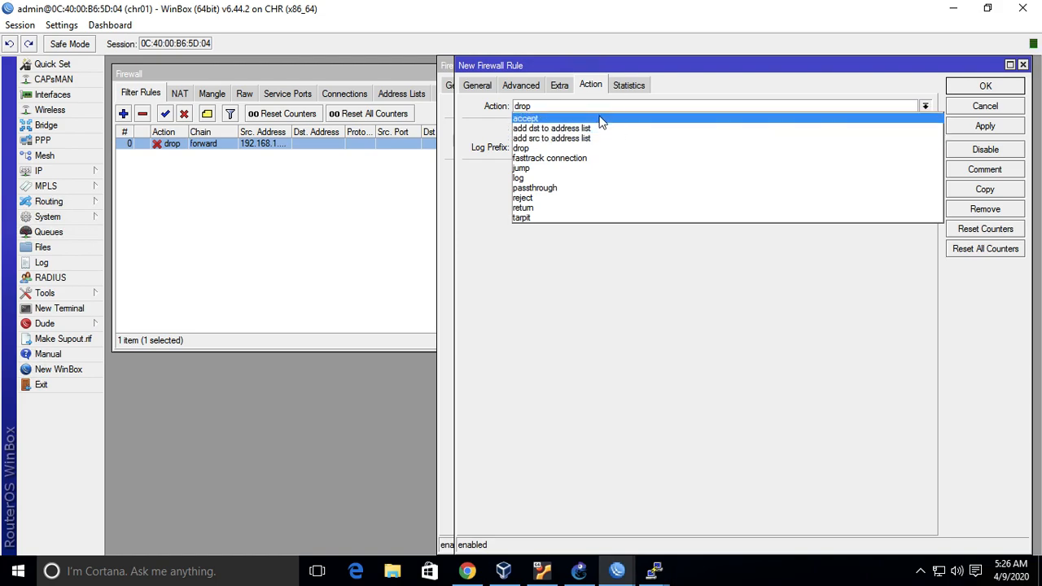
click(600, 114)
click(472, 86)
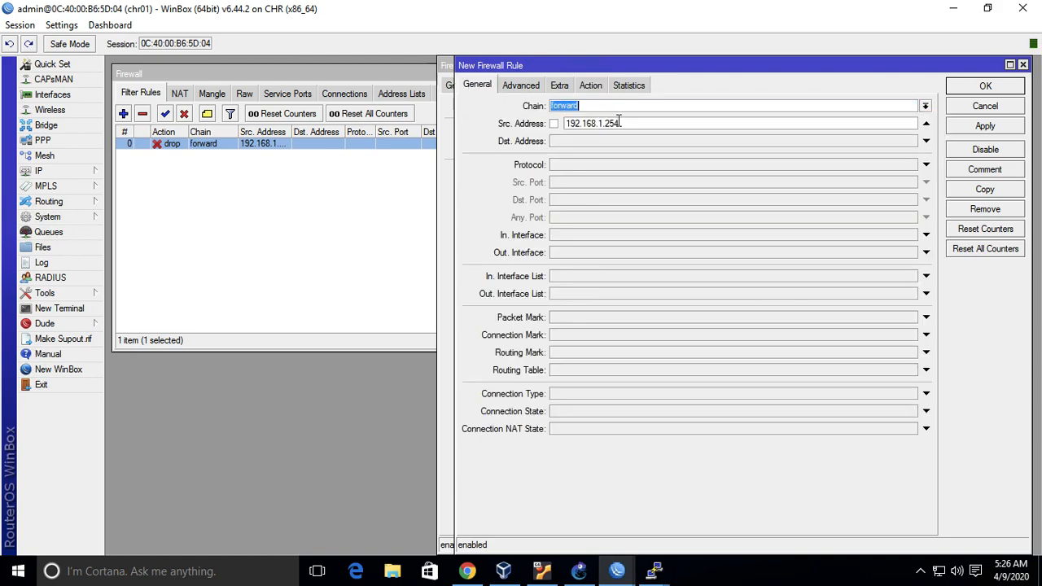
click(985, 87)
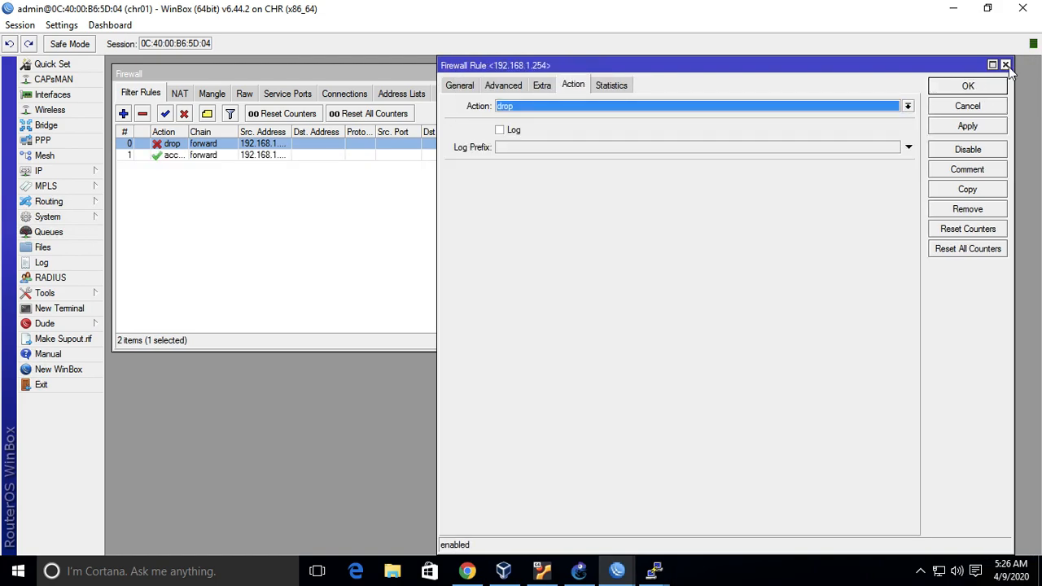
click(1008, 65)
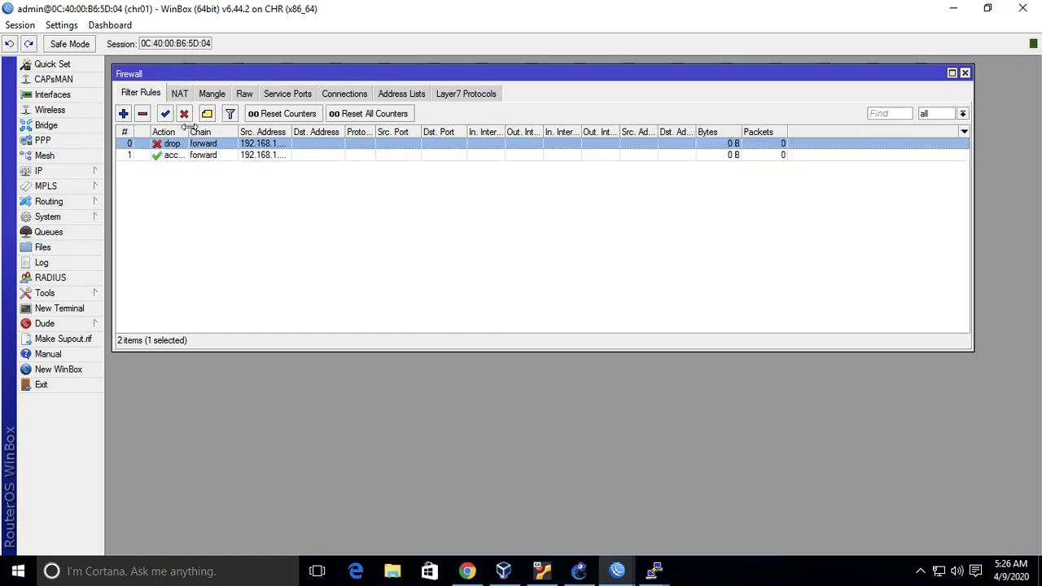
Widen the Action and Src. Address columns to compare the drop and accept rules in full.
drag(189, 131, 208, 128)
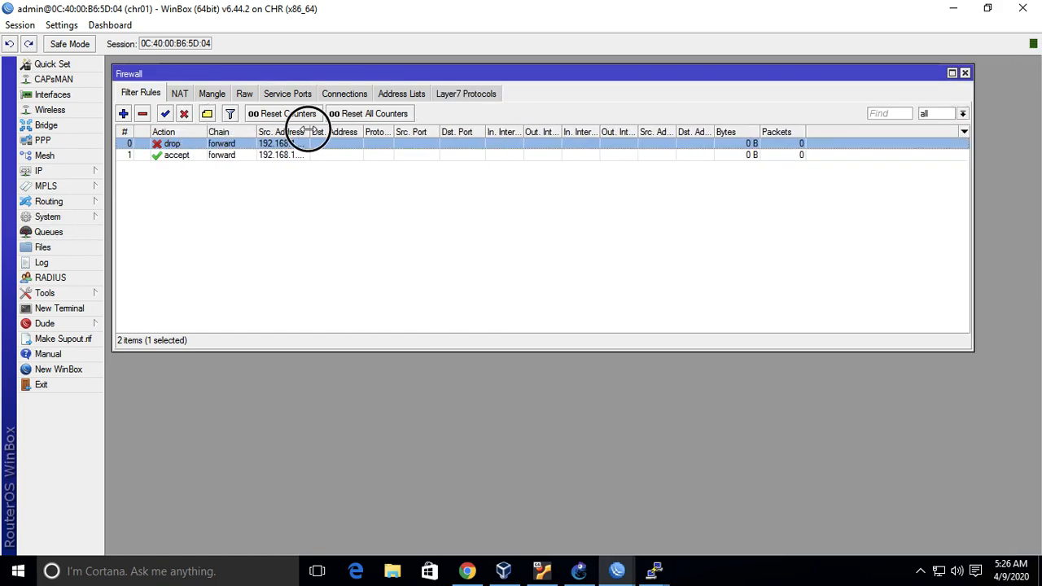
drag(309, 131, 323, 131)
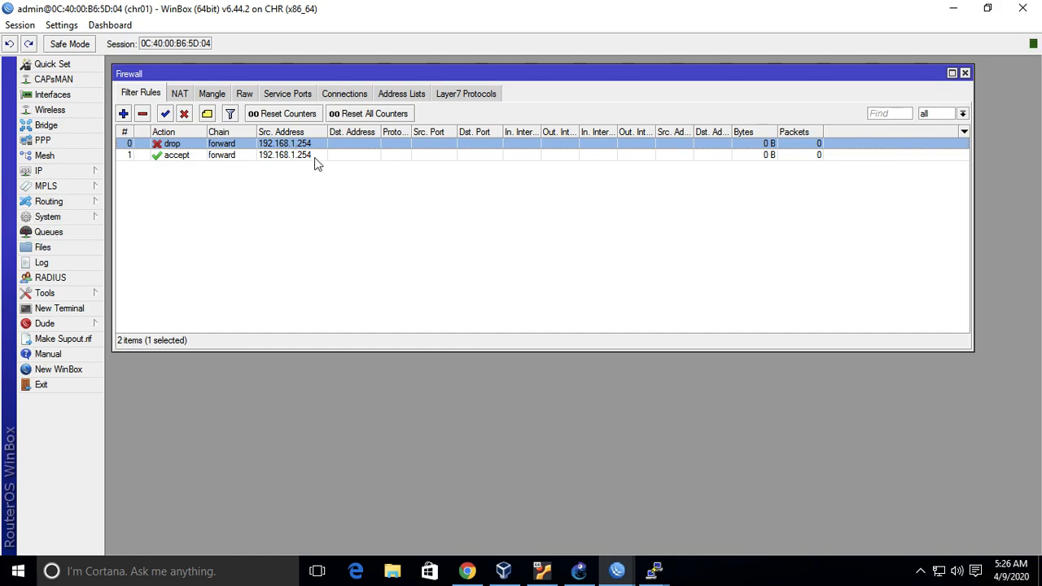
click(257, 154)
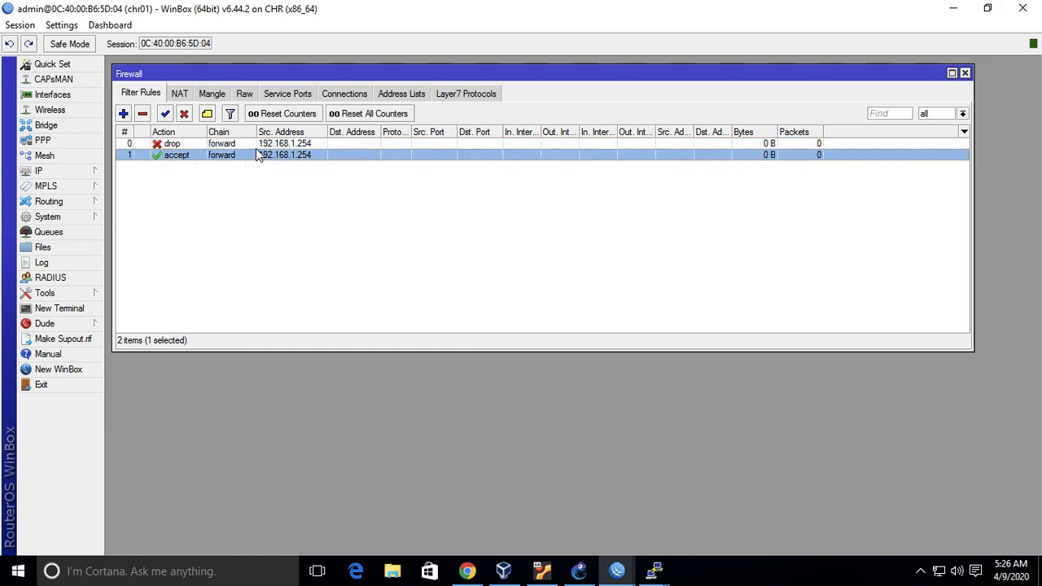
click(237, 145)
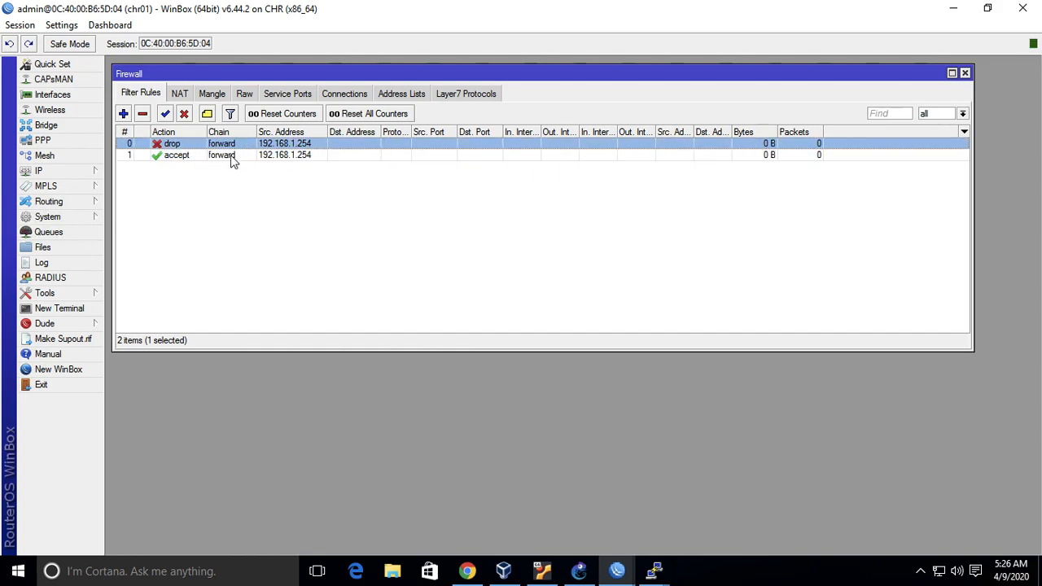
click(231, 156)
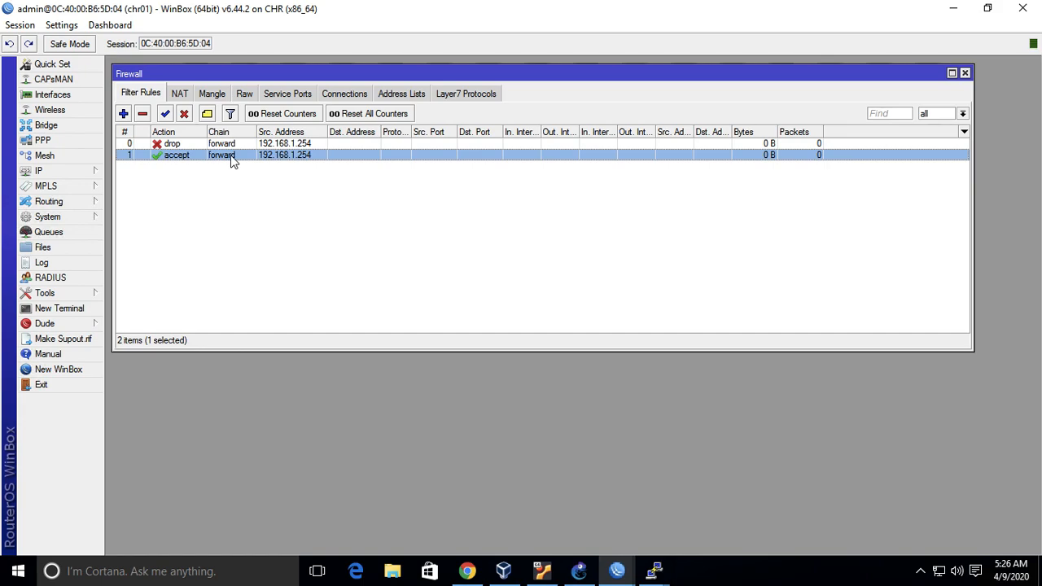
click(212, 145)
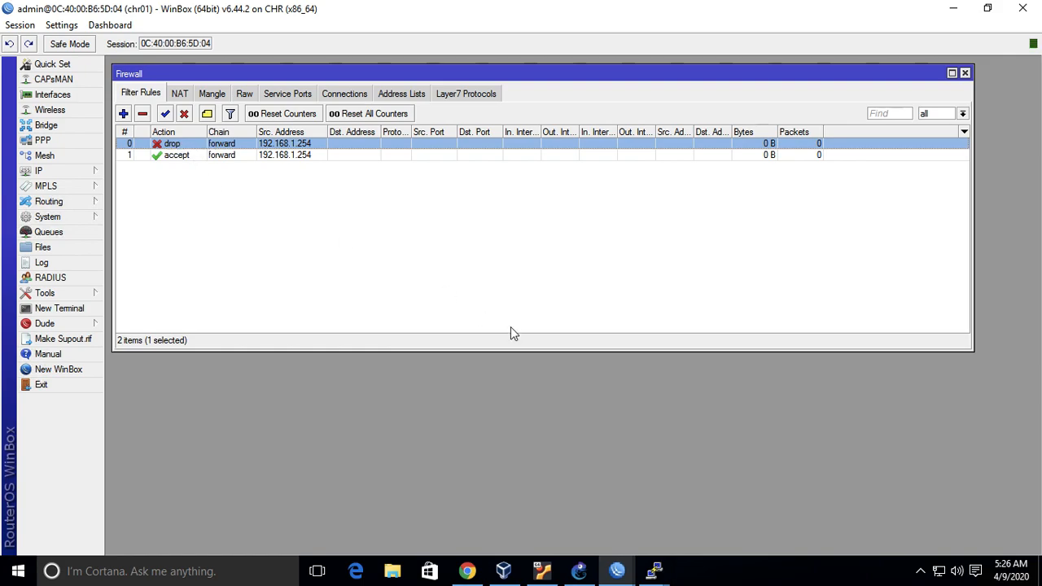
Switch to the UbuntuDockerGuest-1 terminal, ping google.com again and return to WinBox to check the rule counters.
mouse_move(655, 570)
click(593, 527)
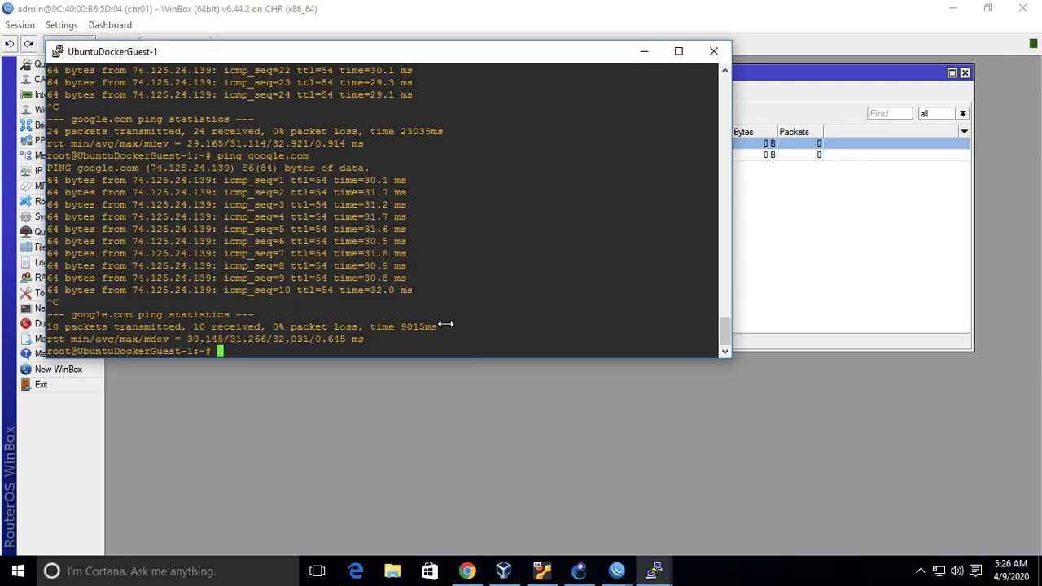
key(Up)
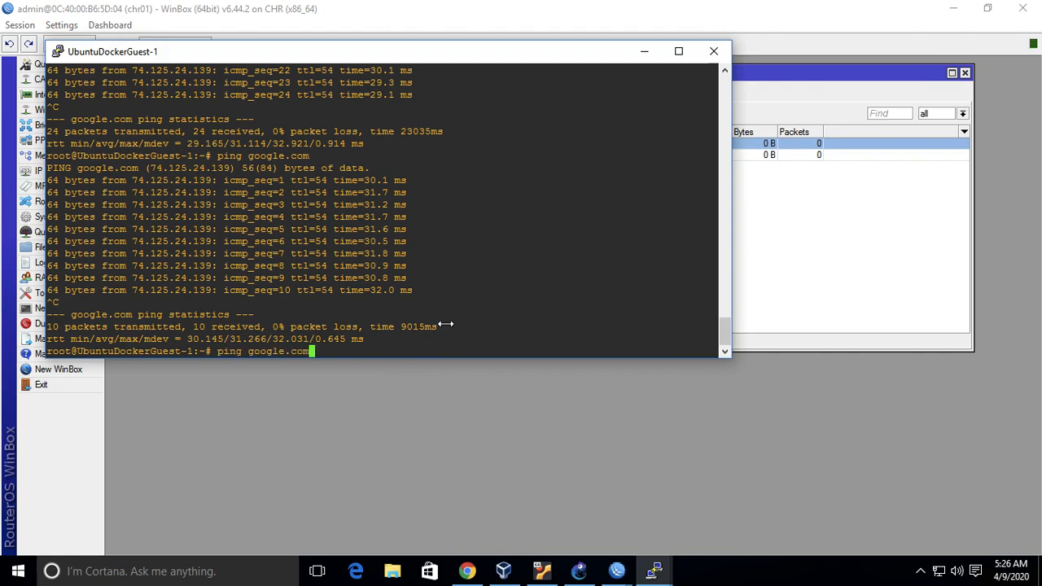
key(Return)
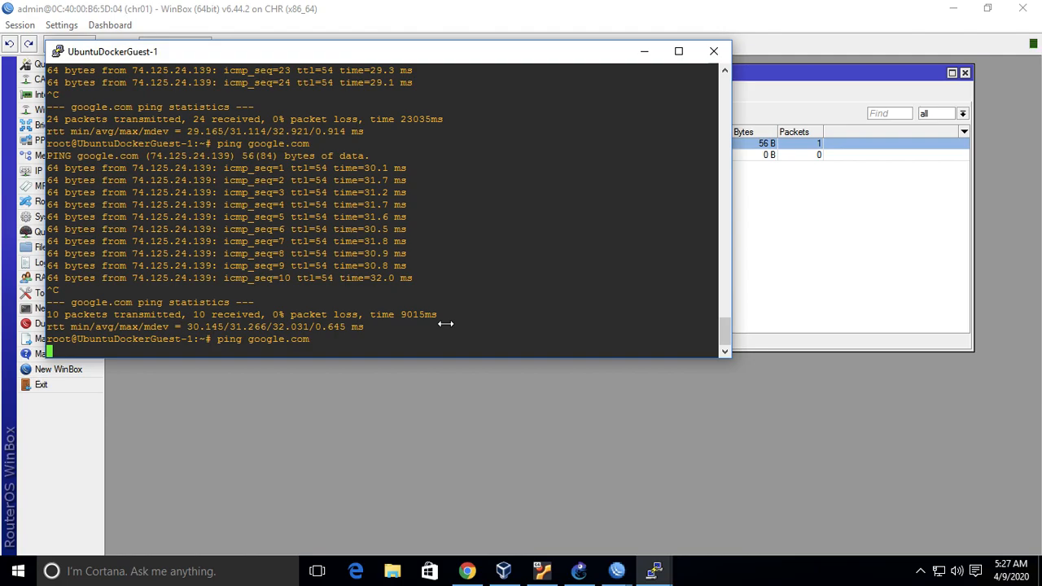
click(910, 246)
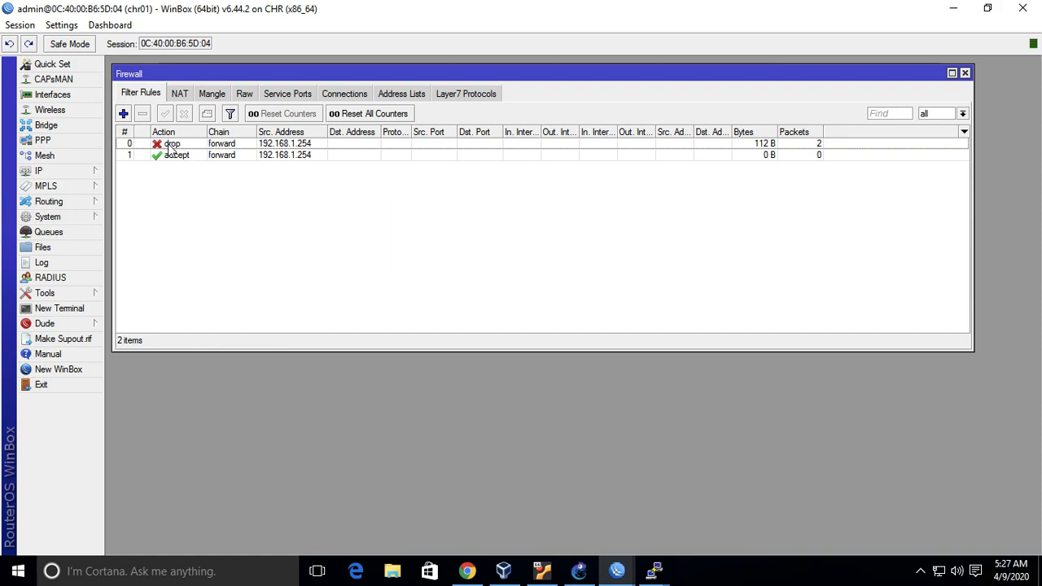
Move the accept rule above the drop rule and check the running ping in the UbuntuDockerGuest-1 terminal.
mouse_move(189, 161)
mouse_down()
mouse_move(182, 138)
mouse_move(193, 147)
mouse_up()
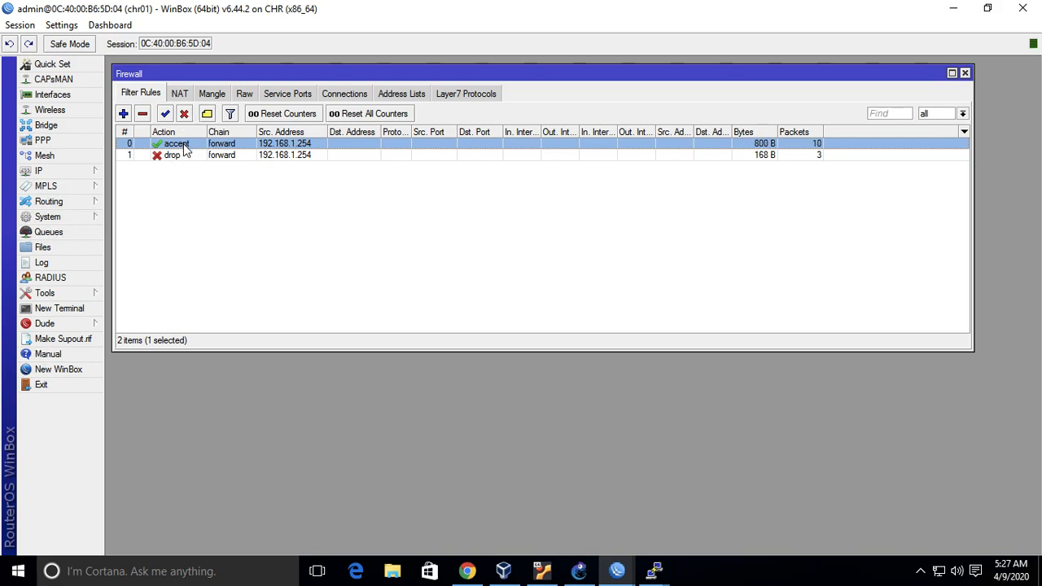
mouse_move(654, 570)
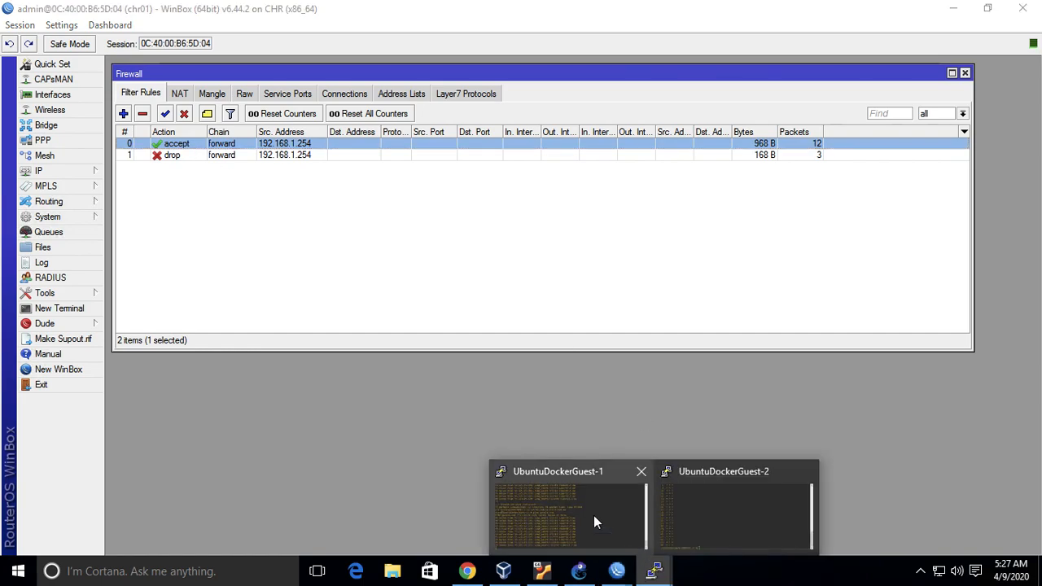
click(593, 522)
click(959, 207)
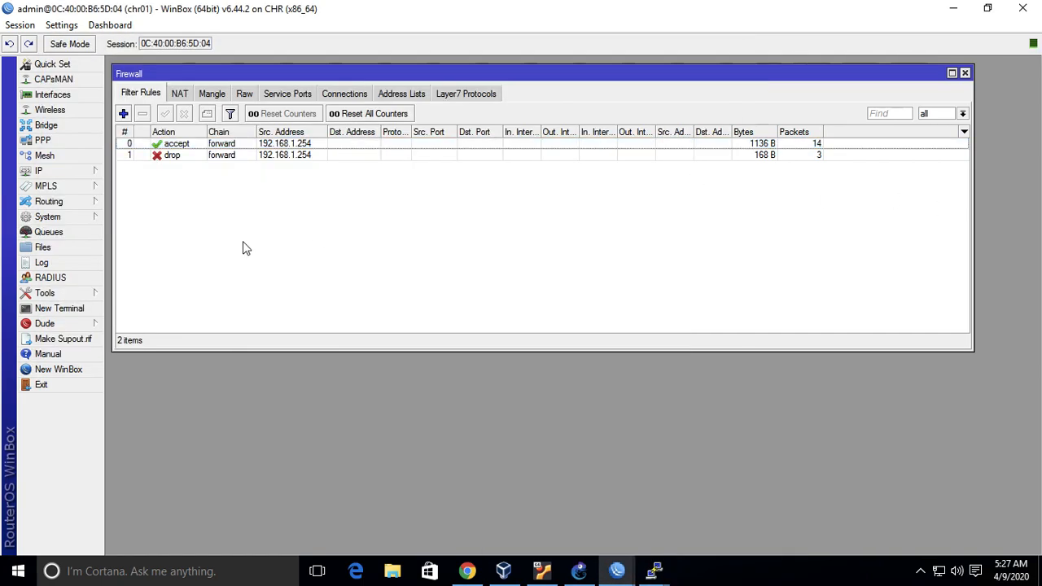
Move the drop rule back above the accept rule, check the ping in the UbuntuDockerGuest-1 terminal and return to WinBox.
click(193, 157)
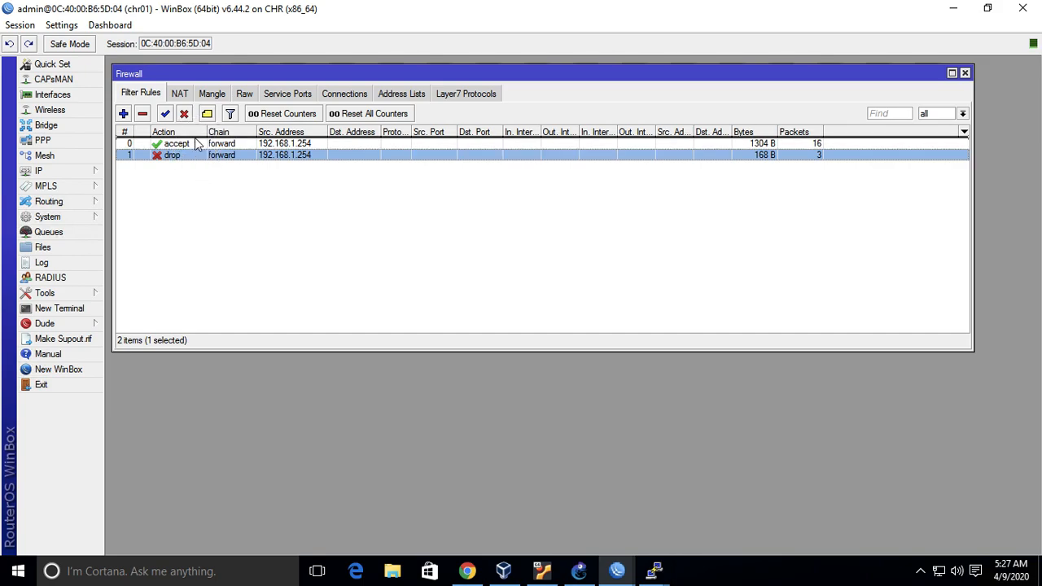
drag(195, 140, 194, 140)
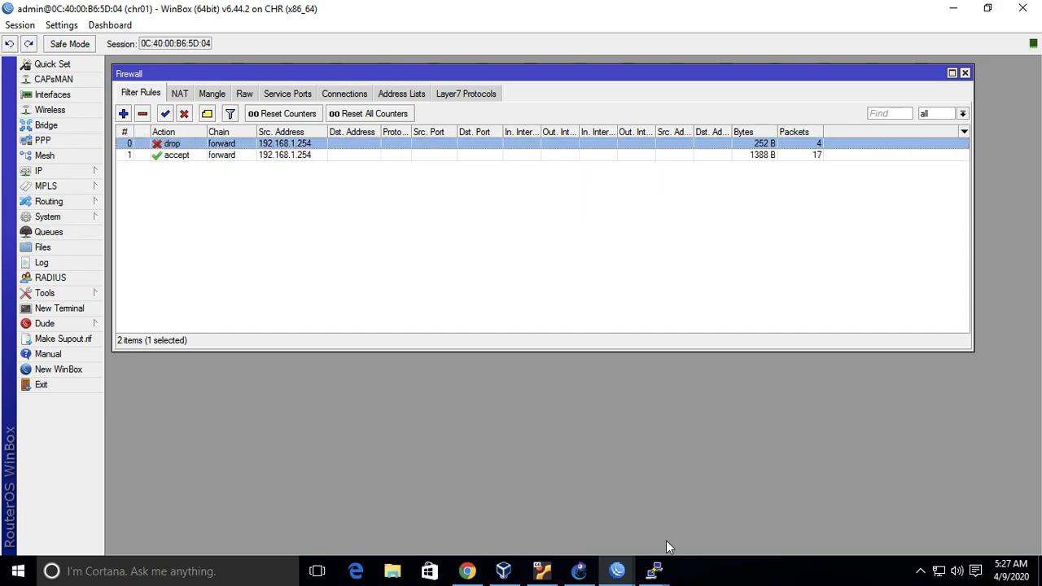
mouse_move(654, 569)
click(598, 514)
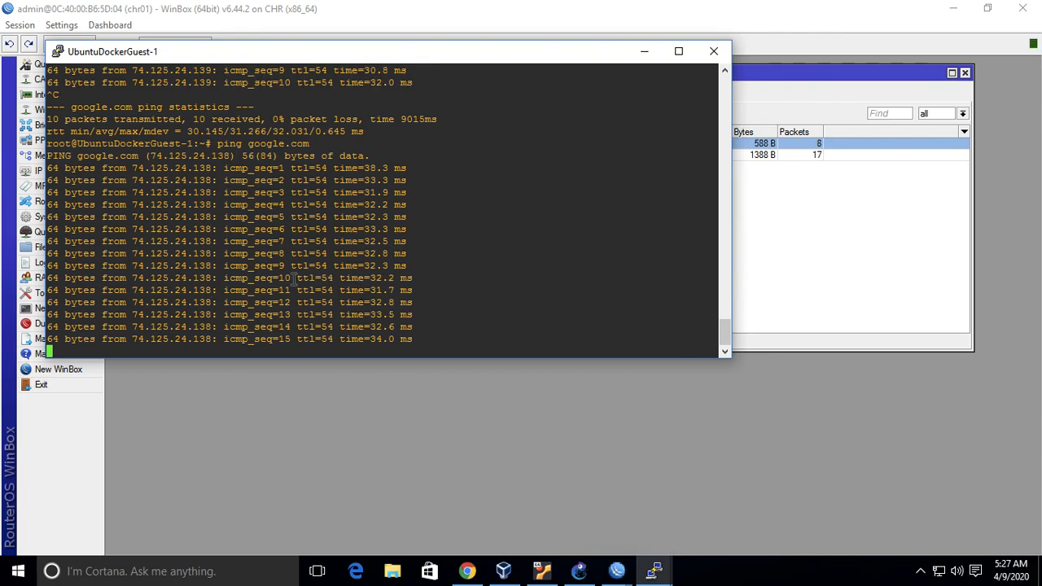
click(779, 304)
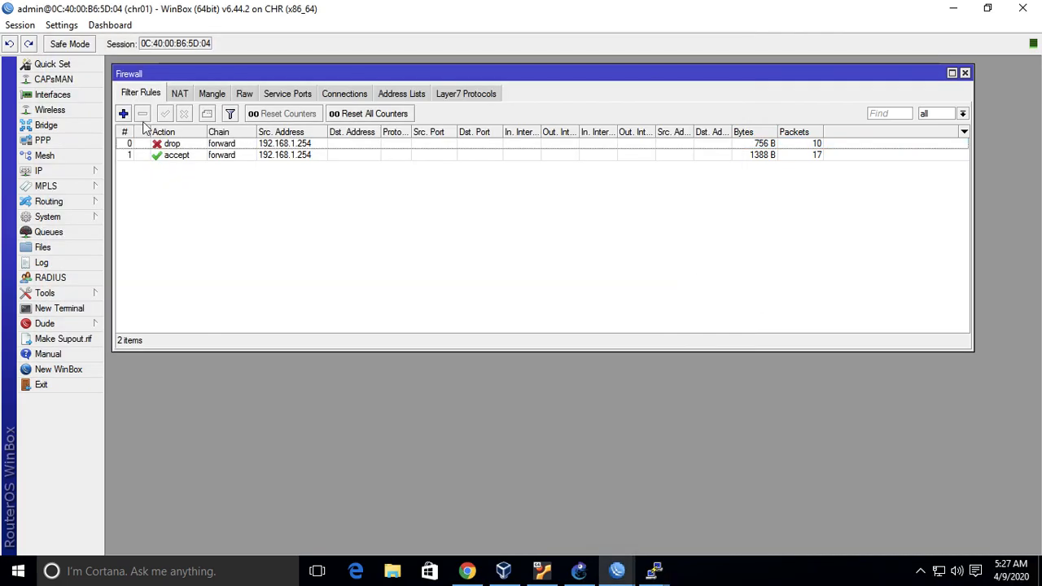
Change the drop rule's action to reject with icmp network unreachable and check the ping in the UbuntuDockerGuest-1 terminal.
double_click(166, 144)
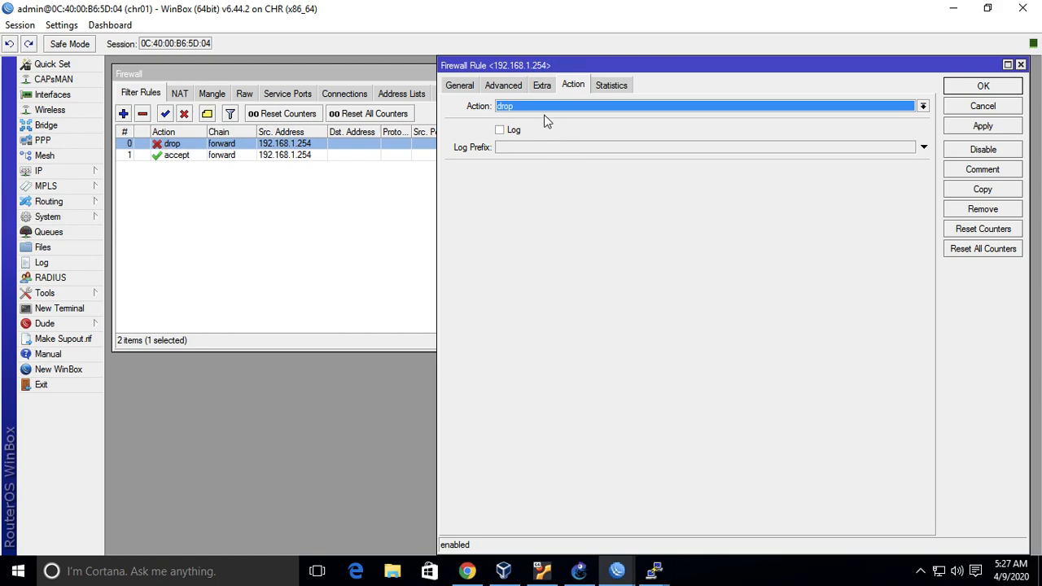
click(570, 105)
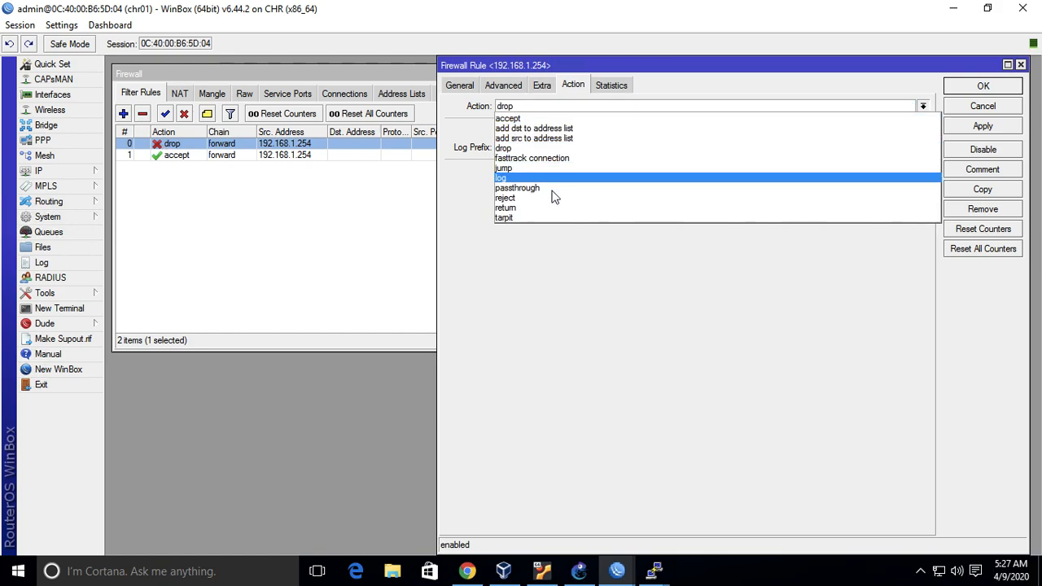
click(552, 198)
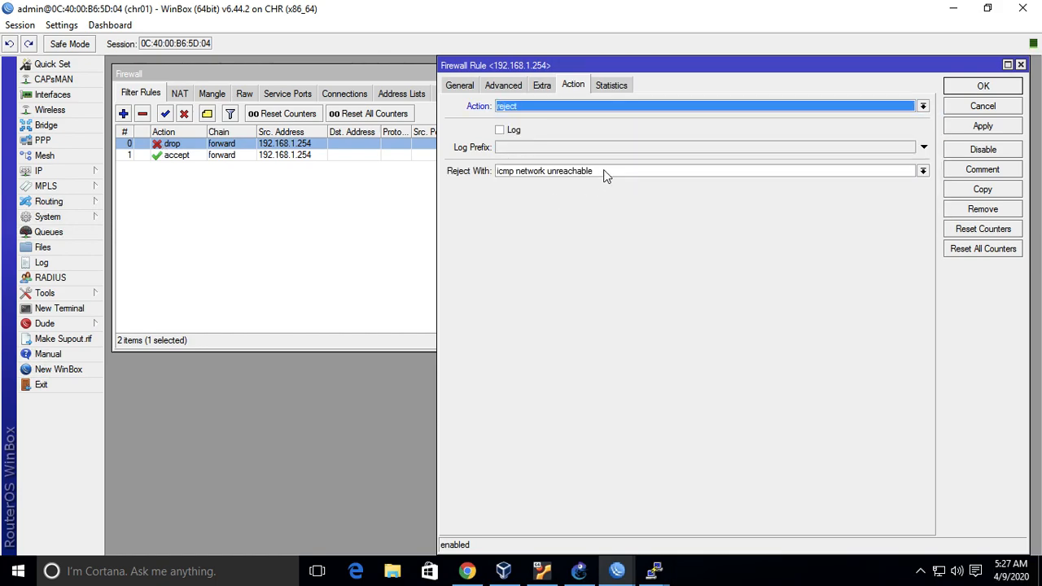
click(604, 173)
click(594, 224)
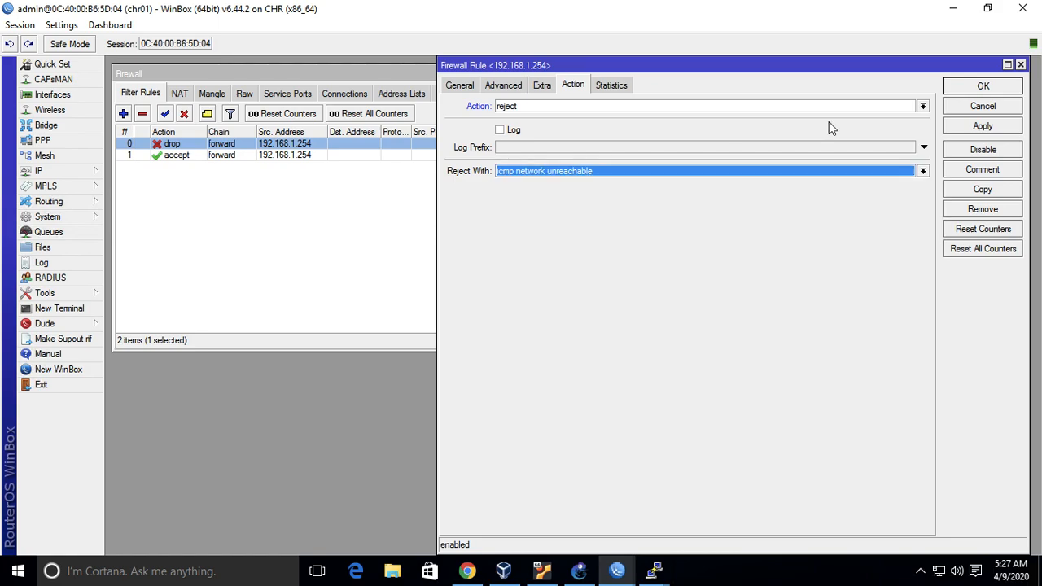
click(976, 87)
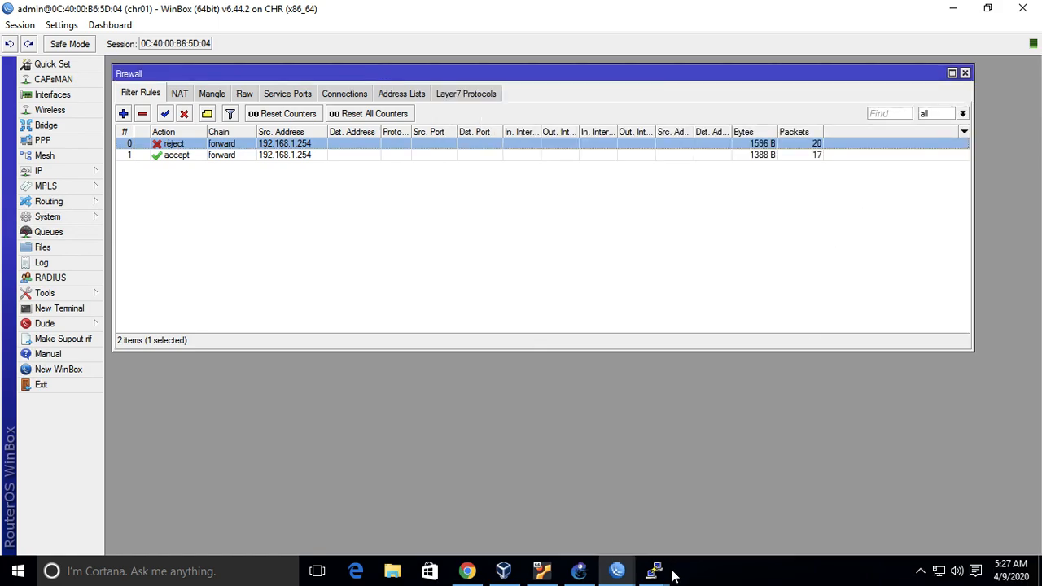
mouse_move(665, 573)
click(594, 532)
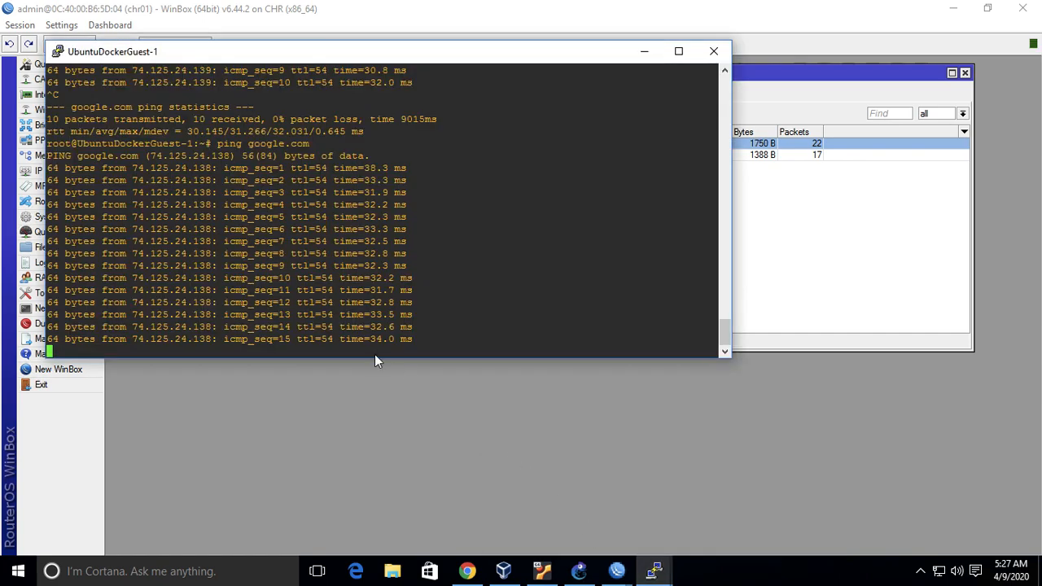
Stop the running ping in the UbuntuDockerGuest-1 terminal, ping google.com again and return to WinBox.
key(ctrl+c)
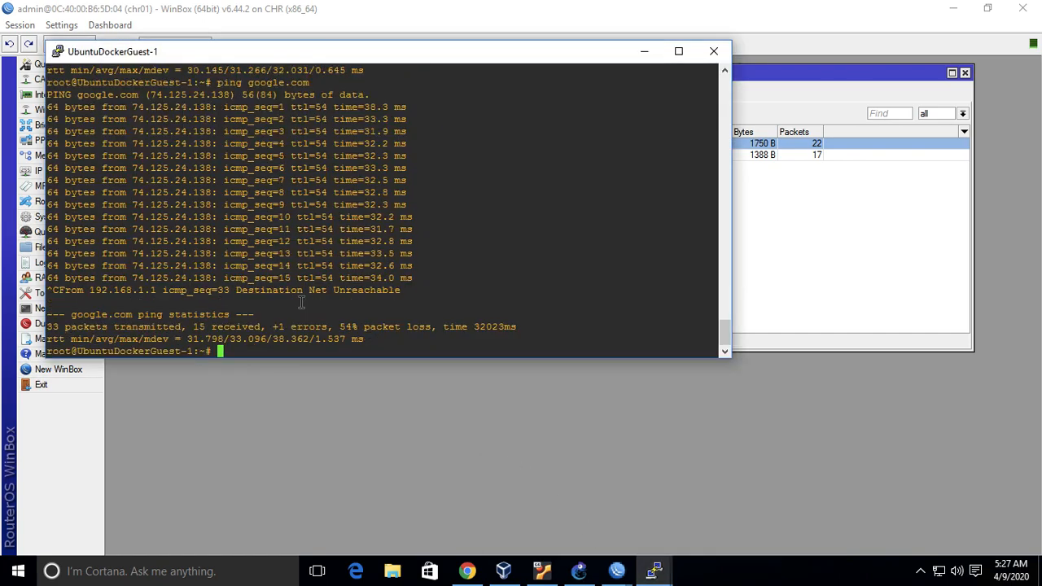
key(Up)
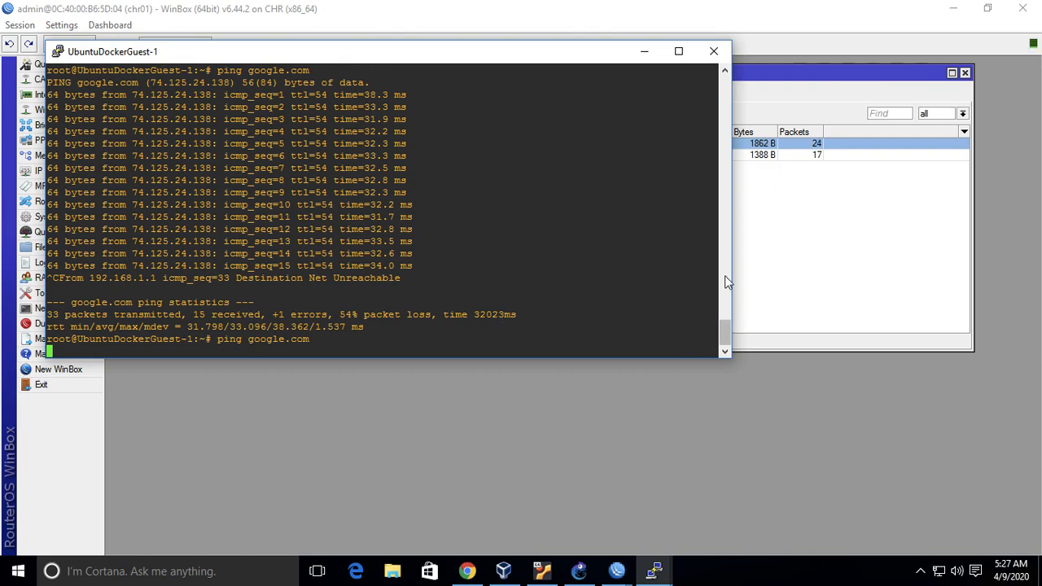
click(790, 247)
Set the reject rule to reject with icmp host unreachable and apply the change.
click(363, 143)
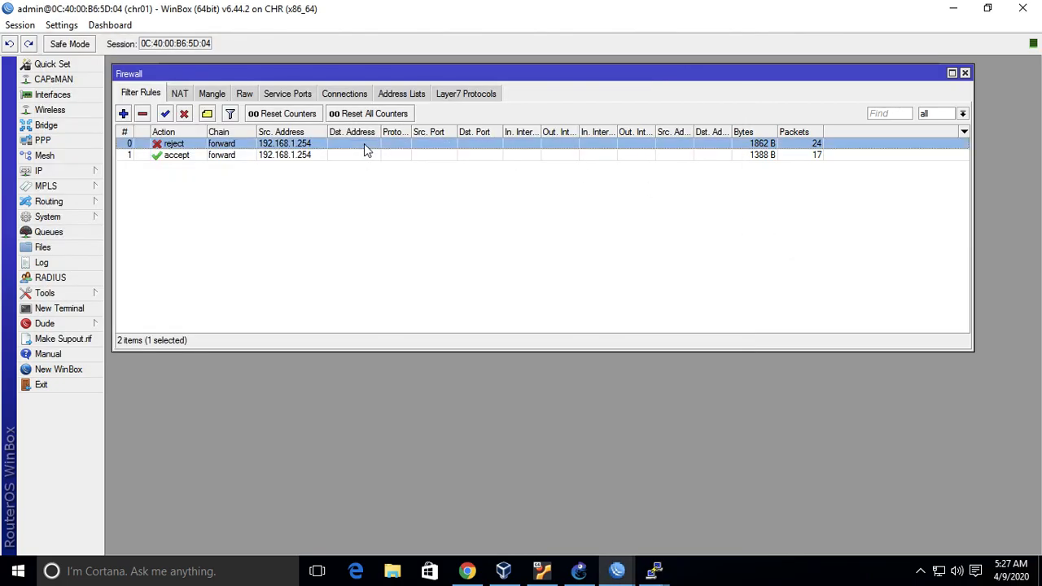
double_click(364, 143)
click(546, 171)
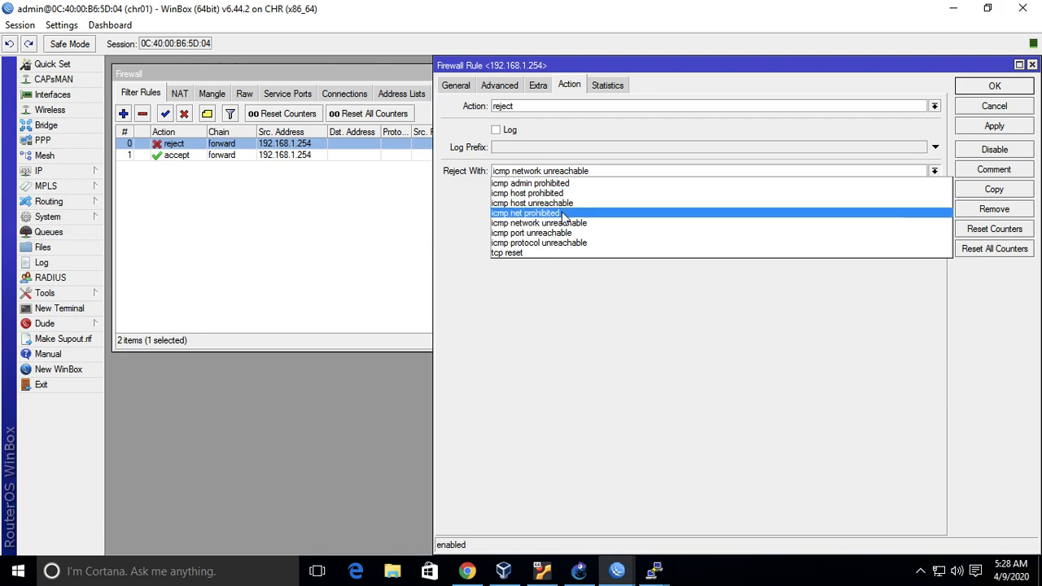
click(563, 206)
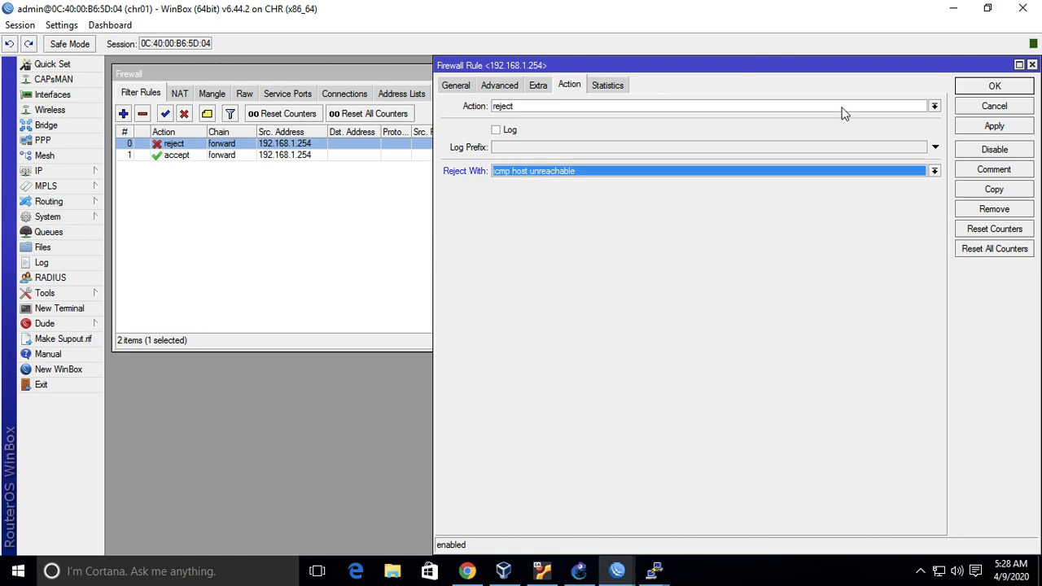
click(1003, 124)
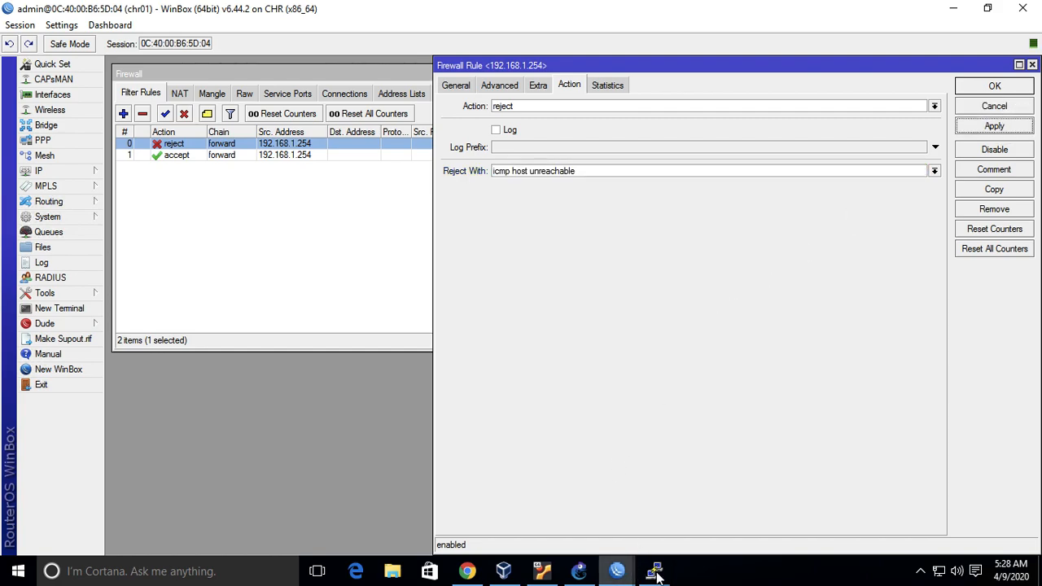
Check the ping in the UbuntuDockerGuest-1 terminal, then return to WinBox and close the reject rule's settings.
mouse_move(655, 571)
click(575, 534)
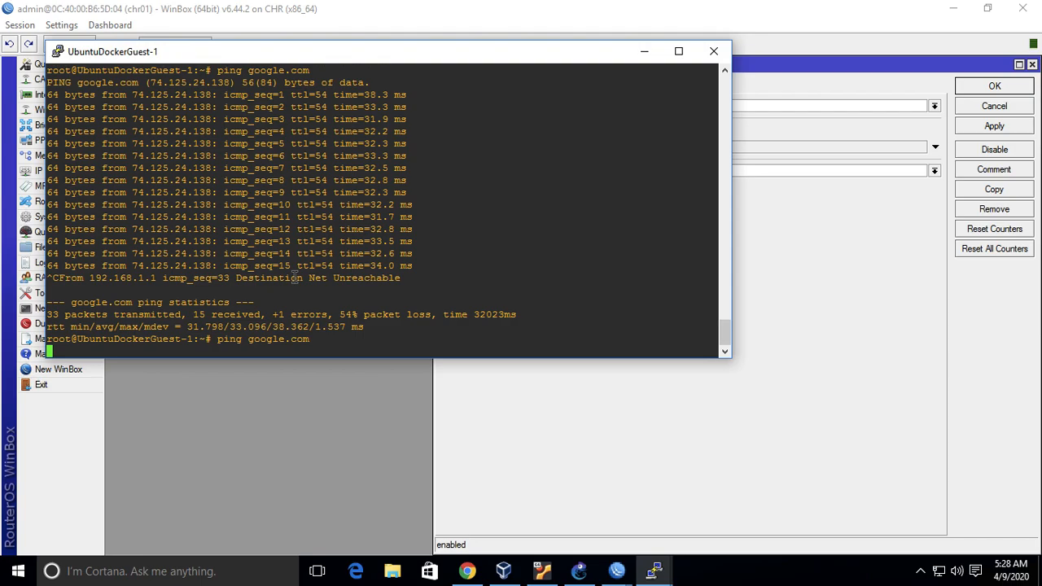
click(806, 248)
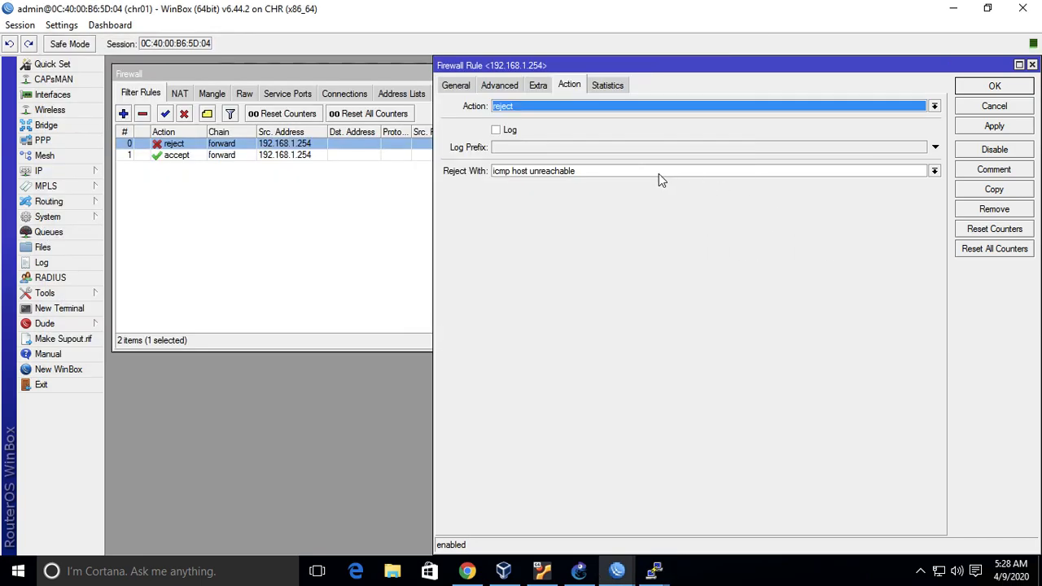
click(994, 107)
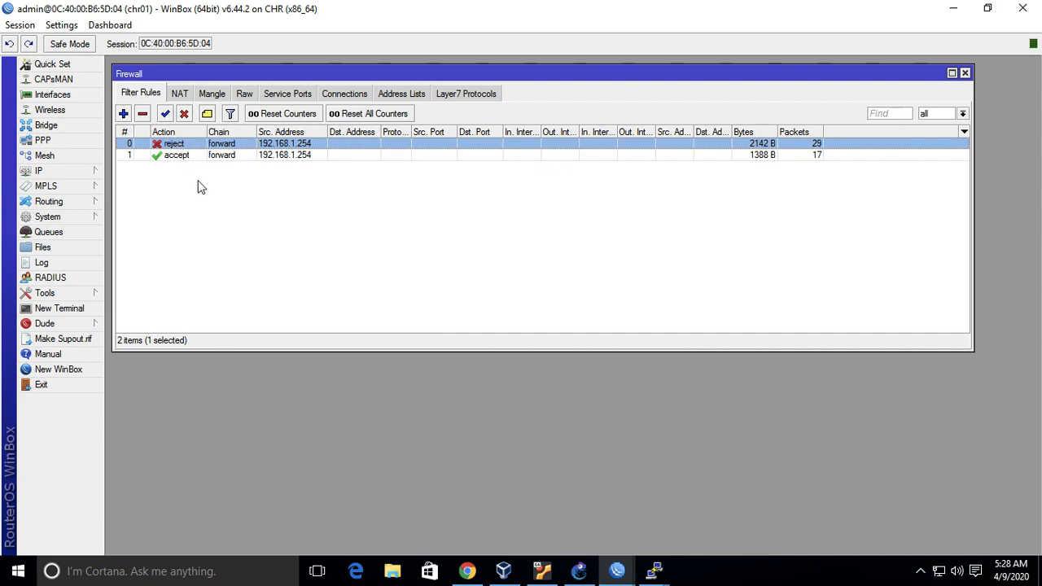
Change the reject rule's action to log and save the rule.
click(185, 156)
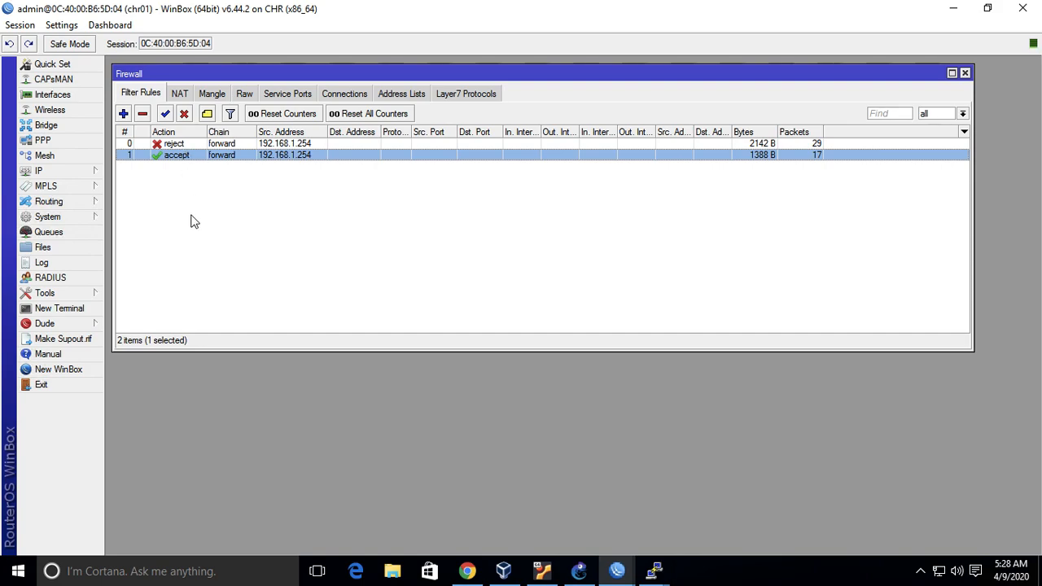
click(167, 146)
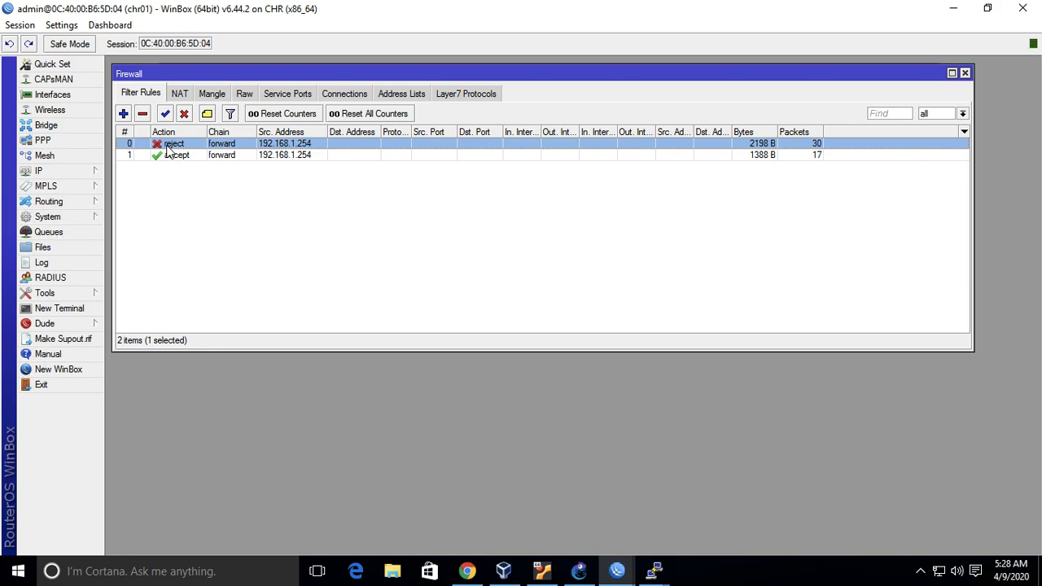
double_click(226, 149)
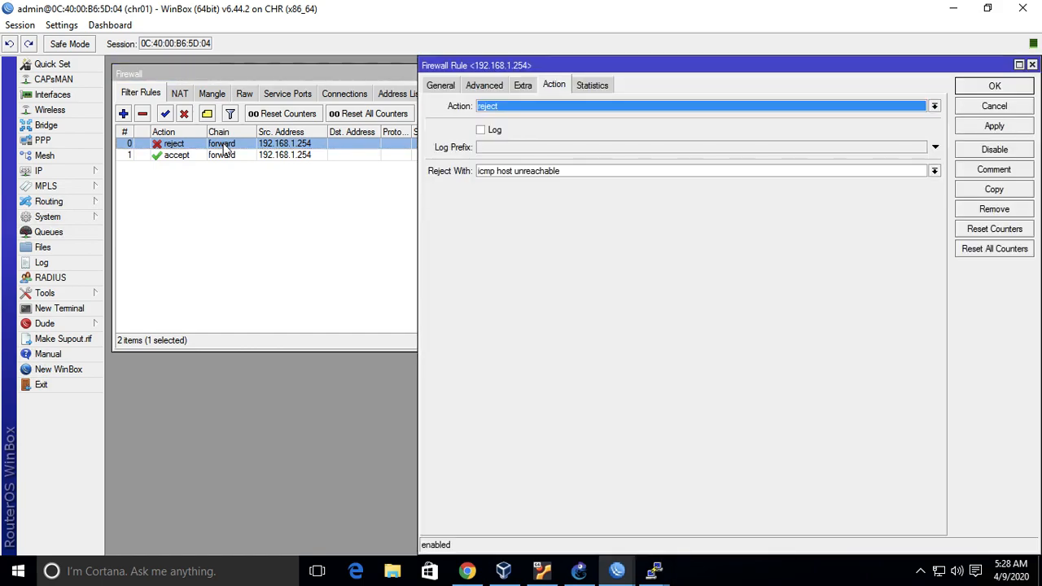
click(652, 108)
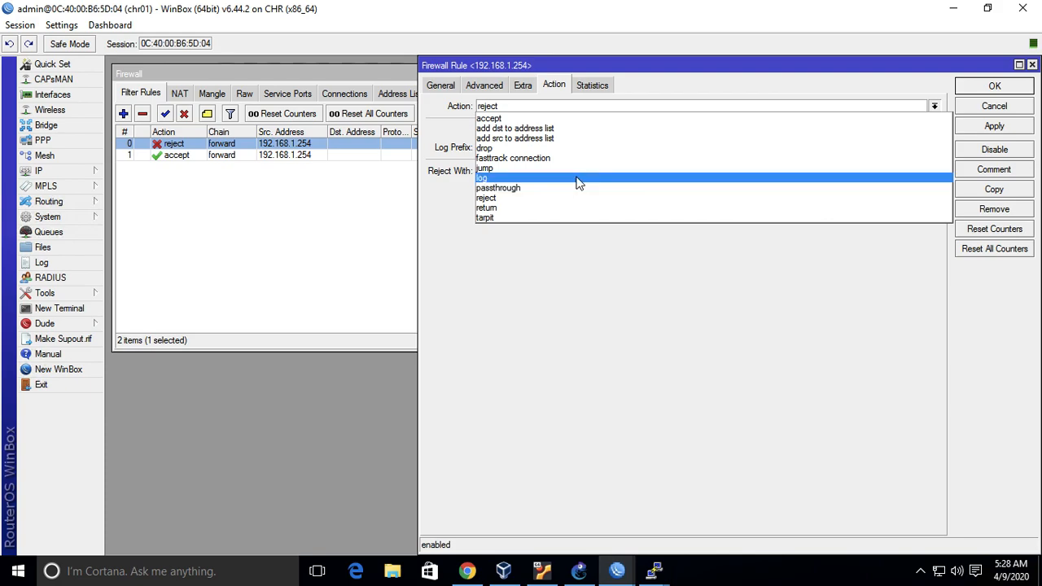
click(576, 178)
click(985, 87)
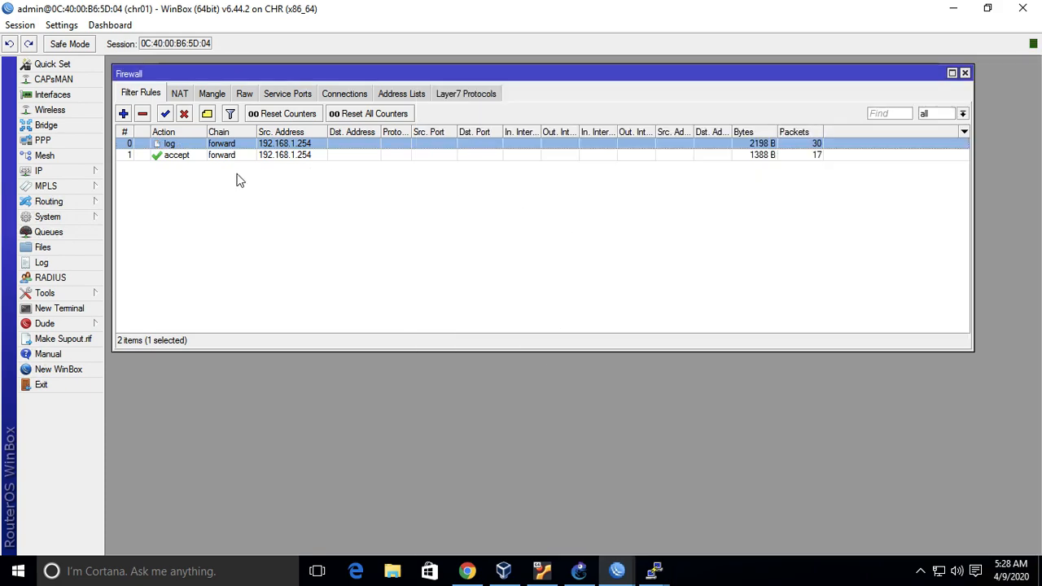
Ping google.com again in the UbuntuDockerGuest-1 terminal and return to WinBox to check the log and accept rules' counters.
mouse_move(654, 570)
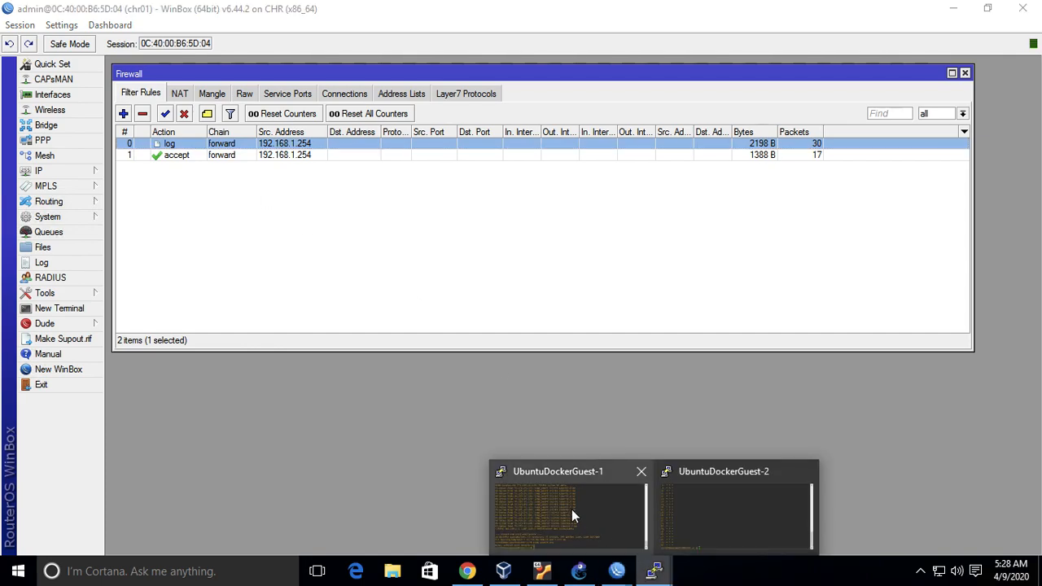
click(571, 509)
key(Up)
key(Return)
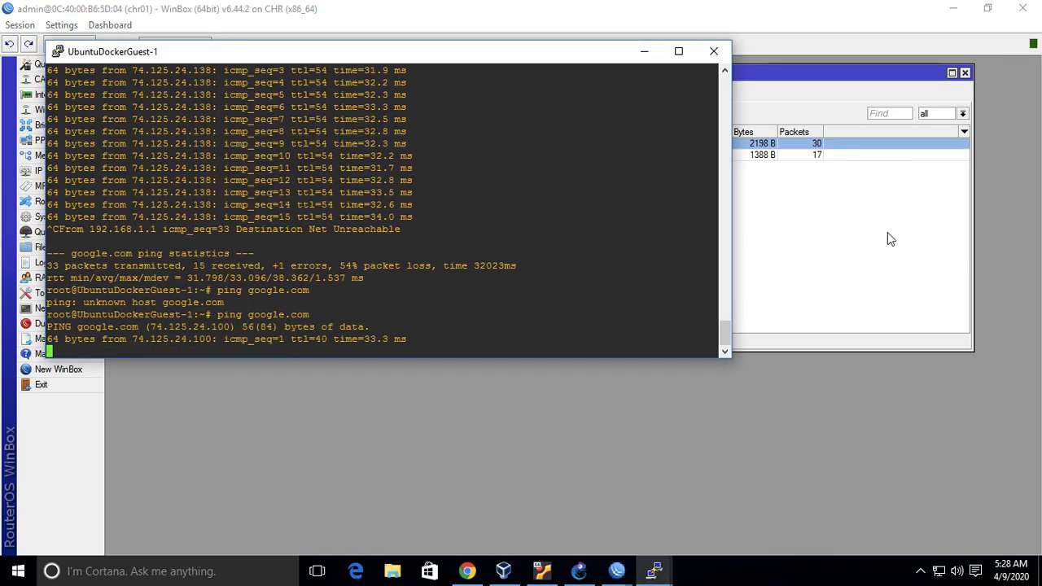
click(887, 233)
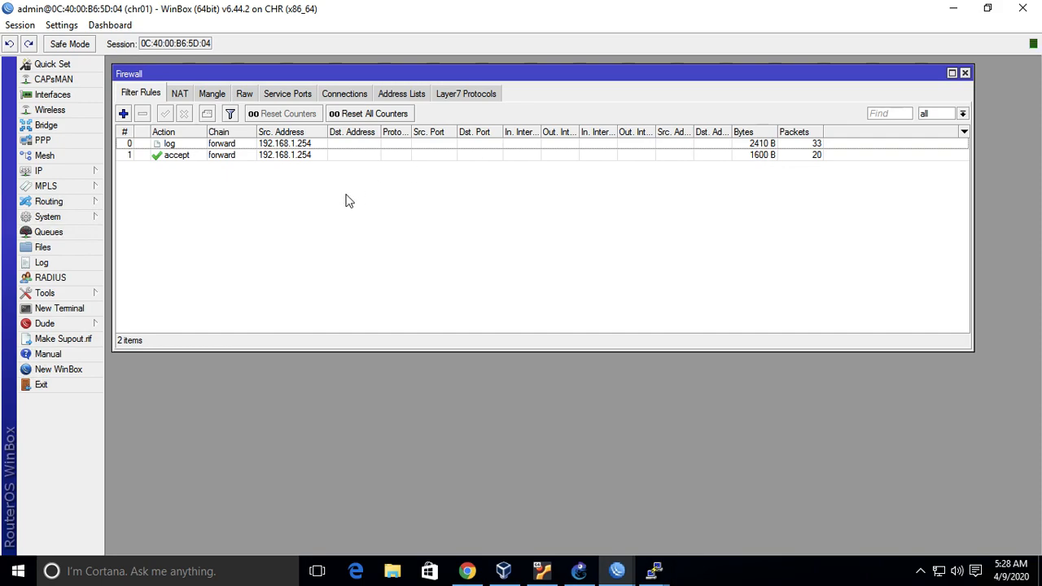
click(183, 146)
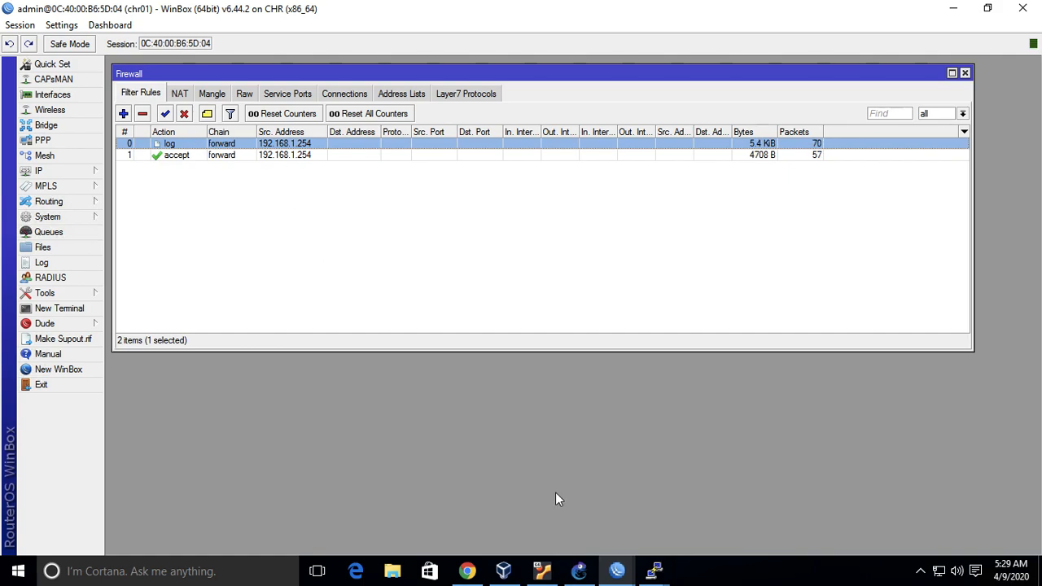
Switch to the UbuntuDockerGuest-1 terminal, stop the running ping and return to WinBox.
mouse_move(655, 569)
click(592, 519)
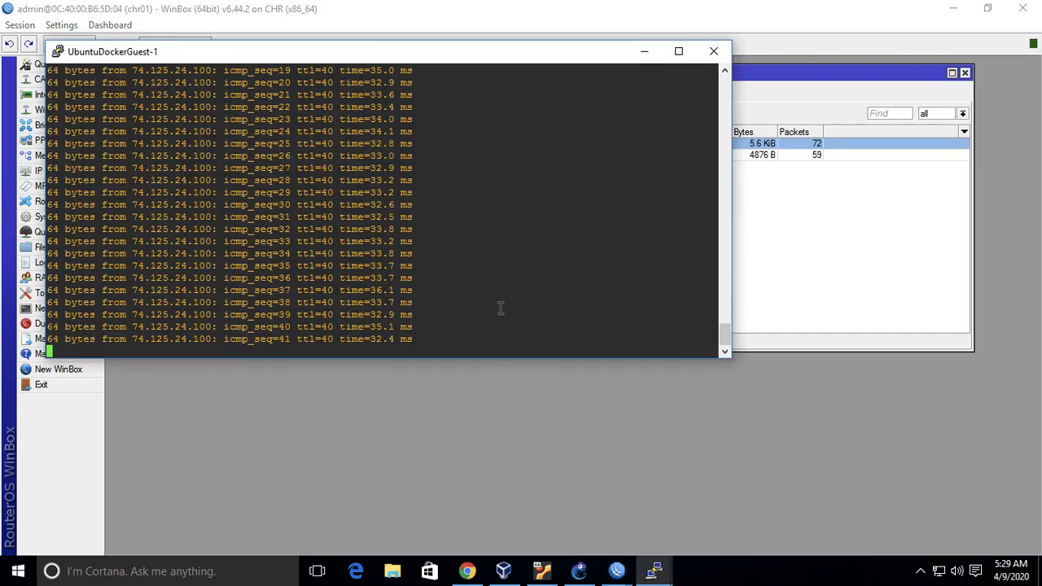
key(ctrl+c)
click(774, 313)
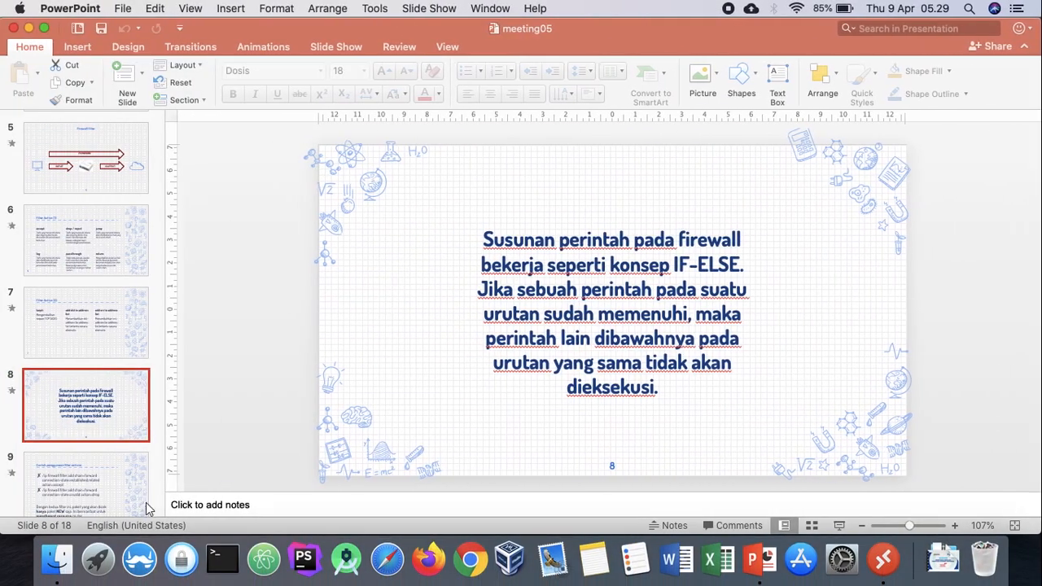
Switch to the meeting05 presentation in PowerPoint and review slide 6 on filter actions and slide 9 with the filter action examples.
scroll(88, 400, down, 3)
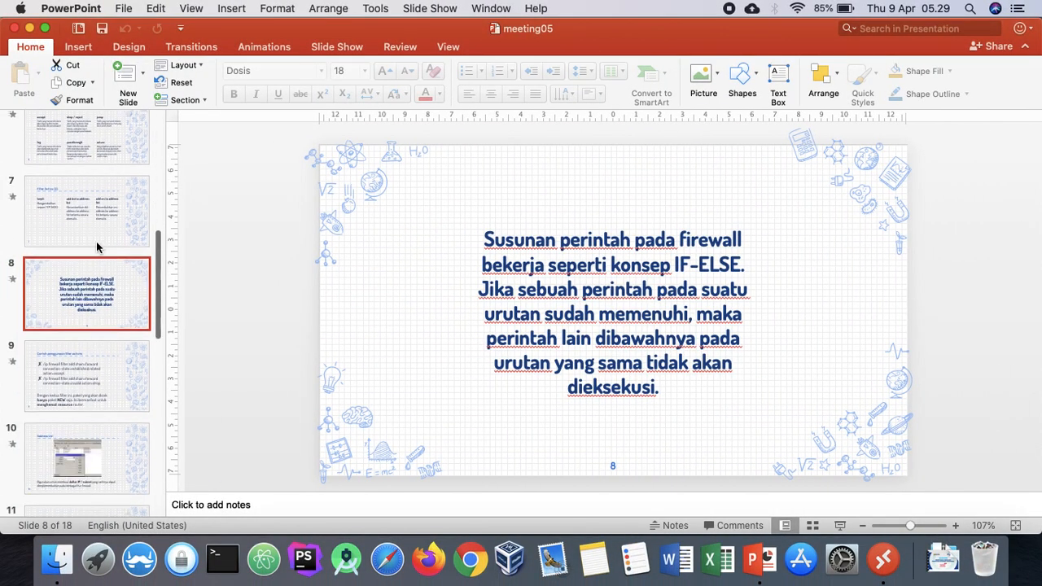
click(70, 214)
click(138, 148)
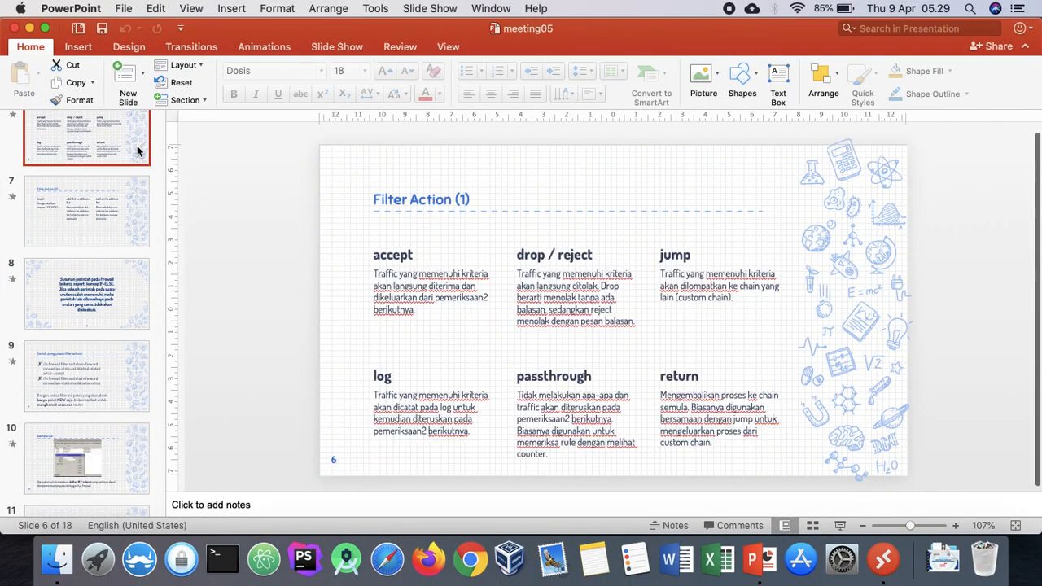
click(120, 368)
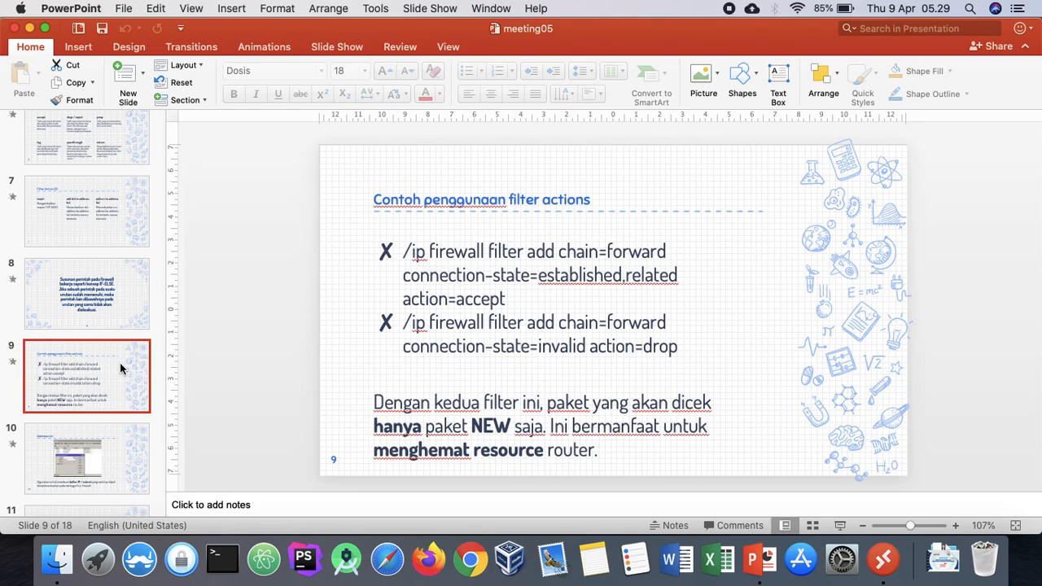
double_click(484, 254)
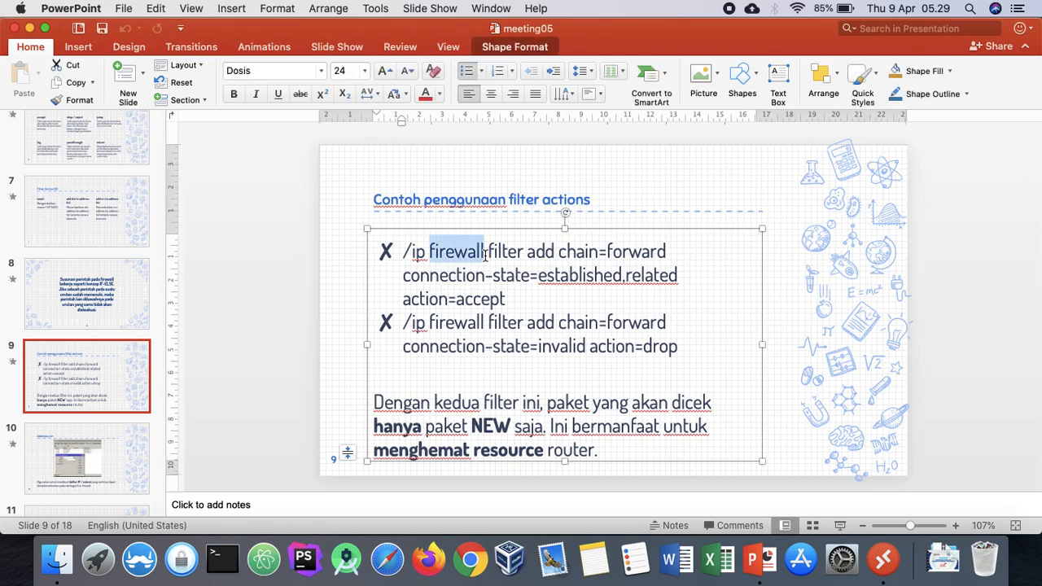
click(906, 285)
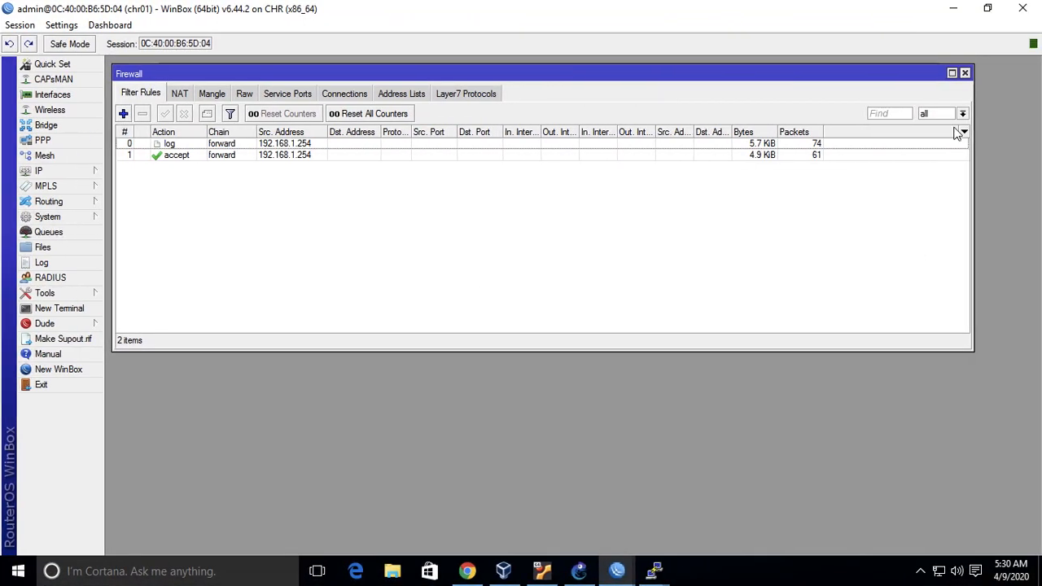
Delete both the log and accept filter rules from the WinBox firewall.
click(231, 146)
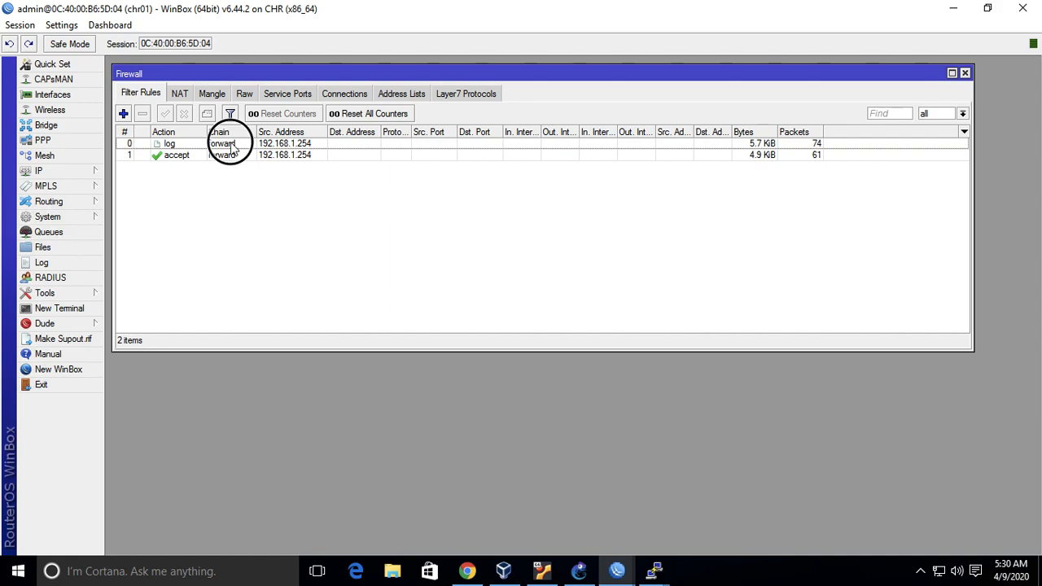
shift+click(233, 154)
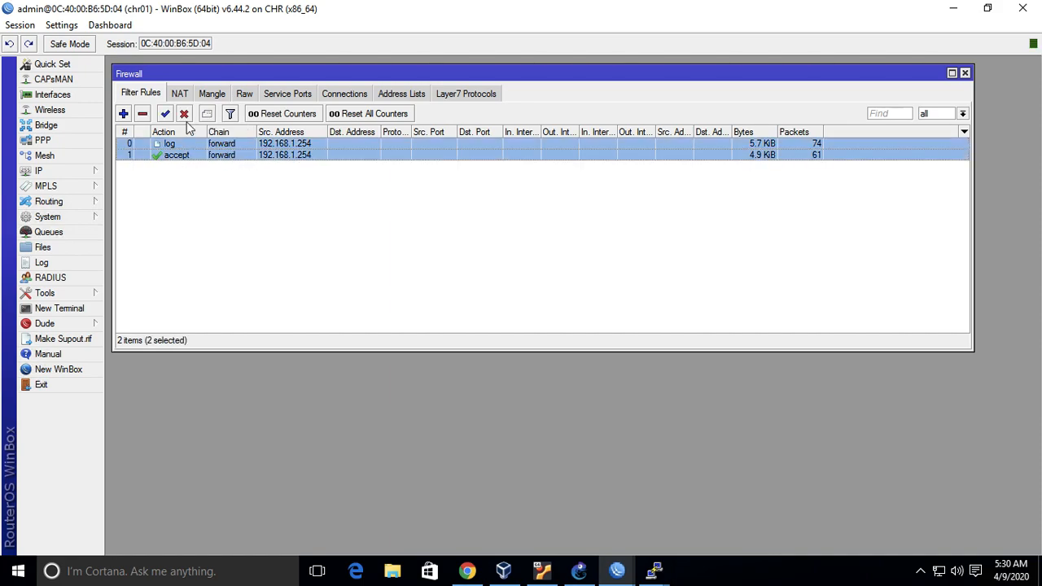
click(141, 114)
Add a forward chain filter rule that accepts connections in the established and related states.
click(124, 114)
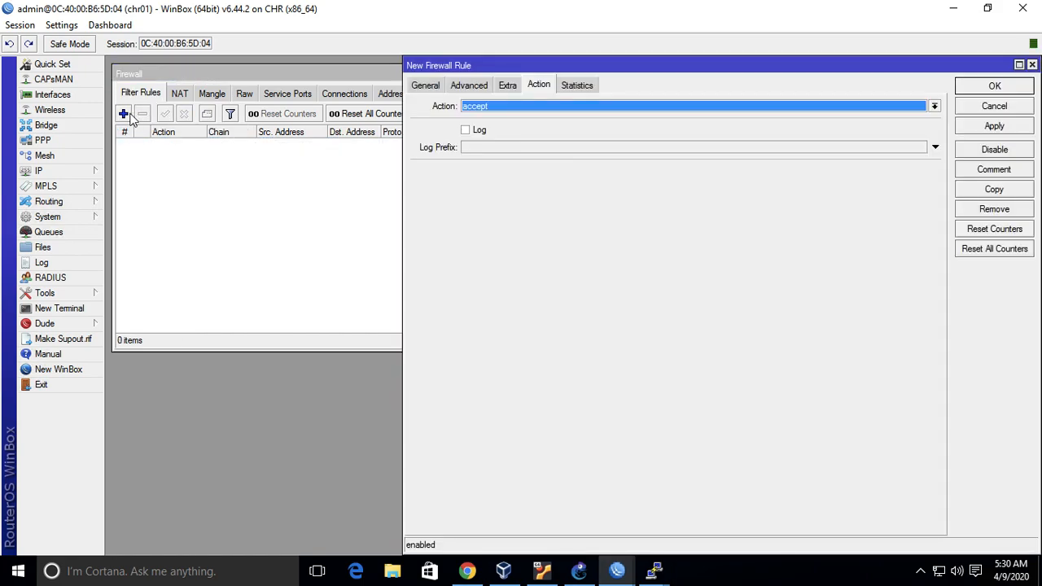
click(426, 86)
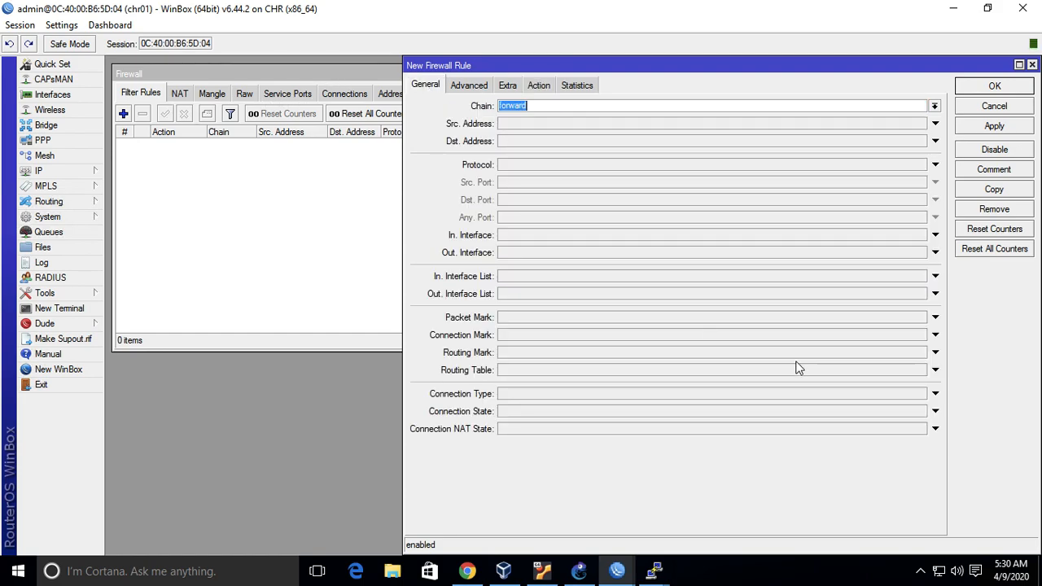
click(935, 412)
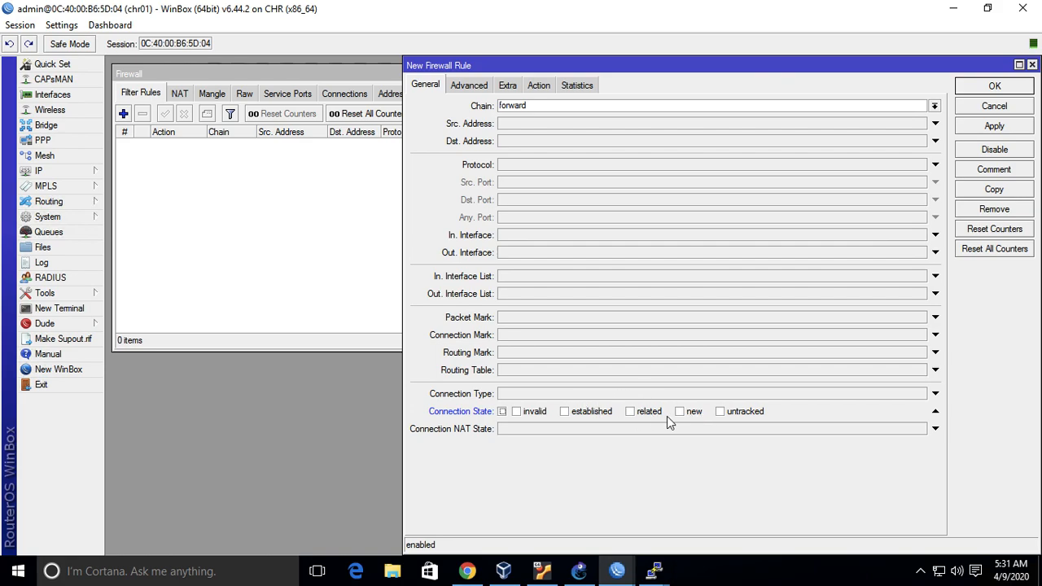
click(693, 413)
click(647, 412)
click(607, 412)
click(542, 89)
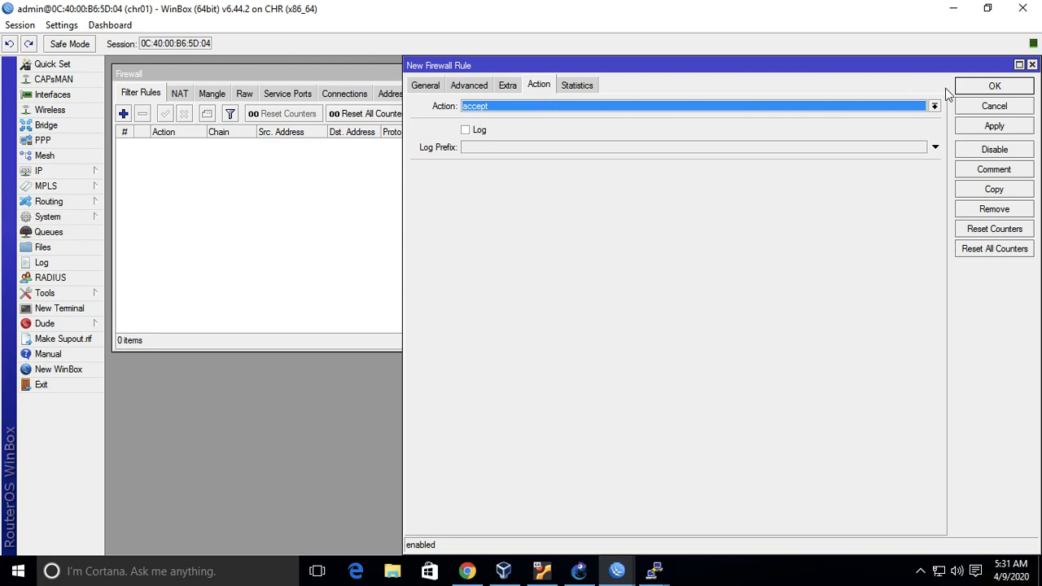
click(972, 90)
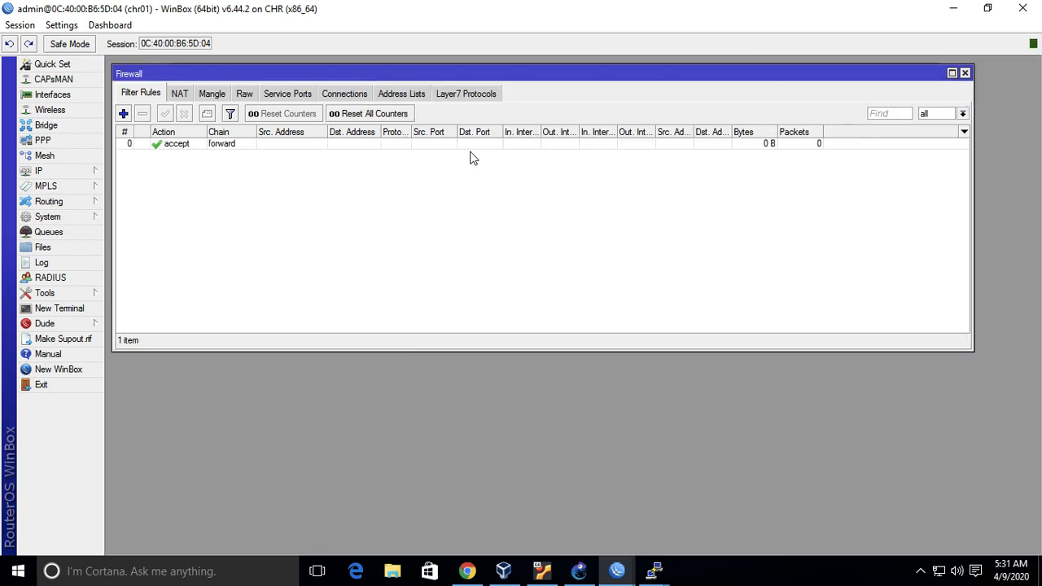
Show the Connection State column in the filter rules list.
click(963, 134)
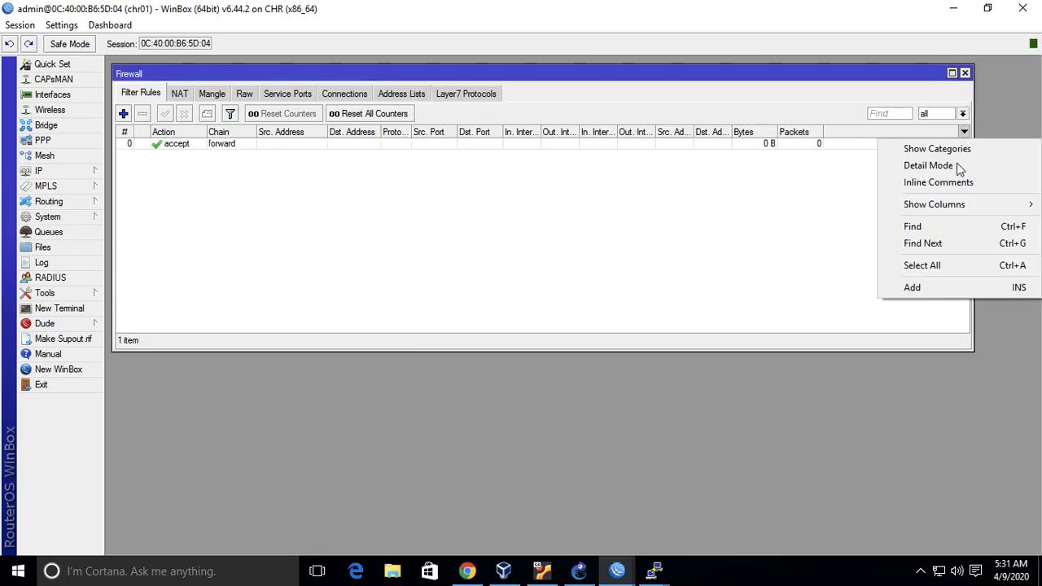
mouse_move(944, 210)
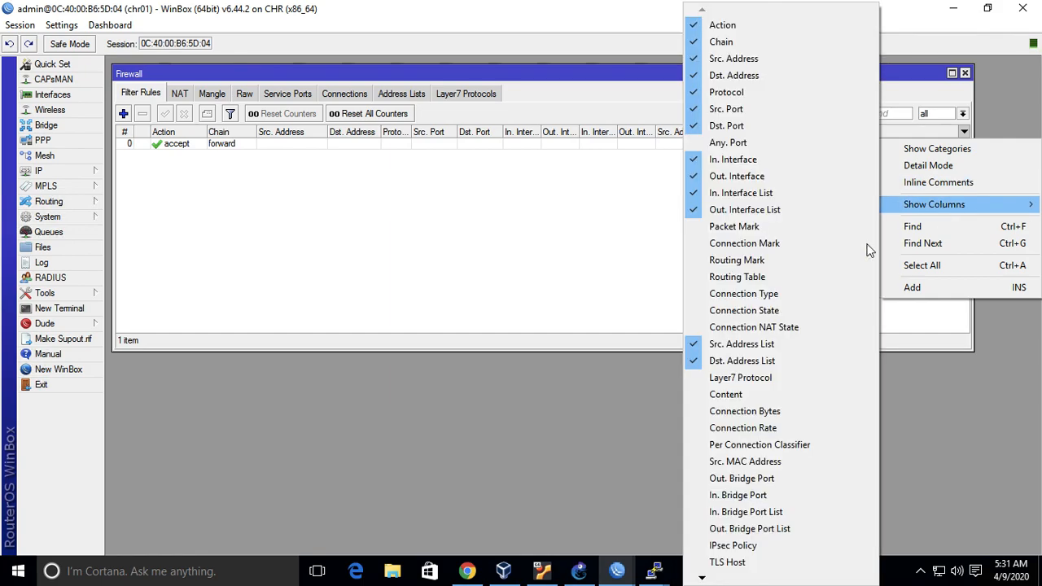
click(781, 311)
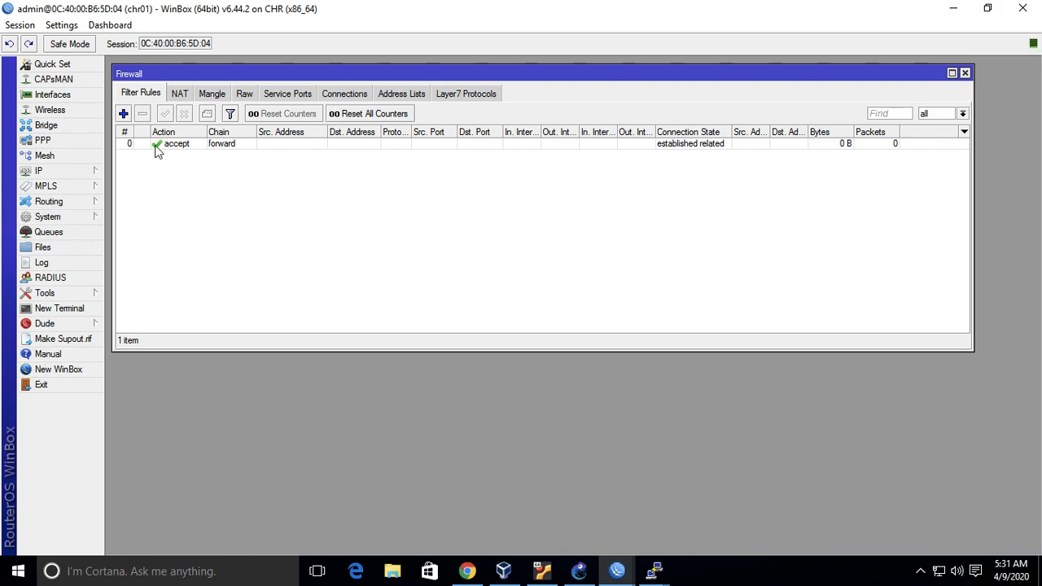
Add a forward chain filter rule that drops connections in the invalid state.
click(123, 113)
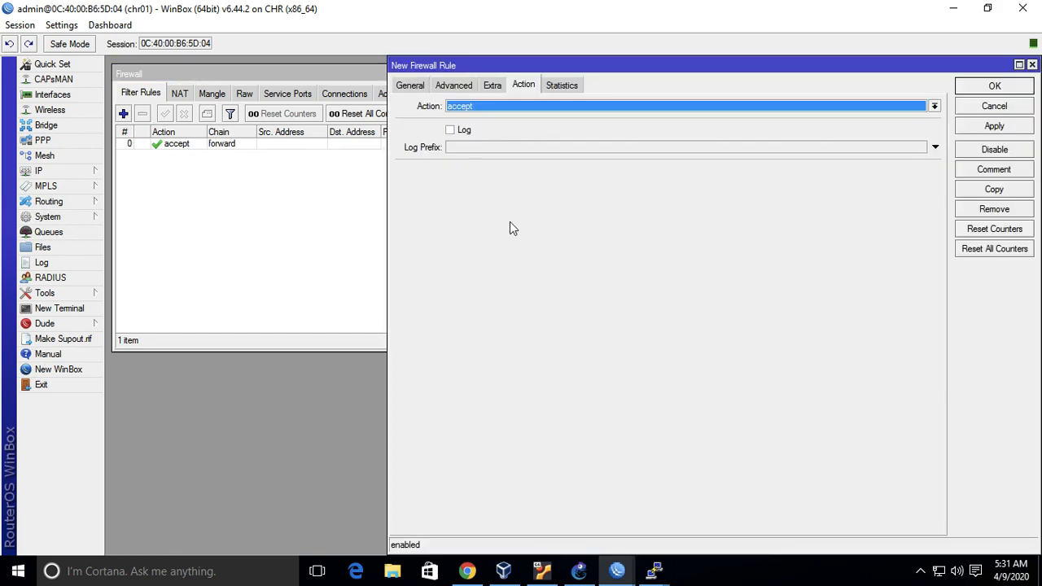
click(468, 106)
click(468, 114)
click(411, 86)
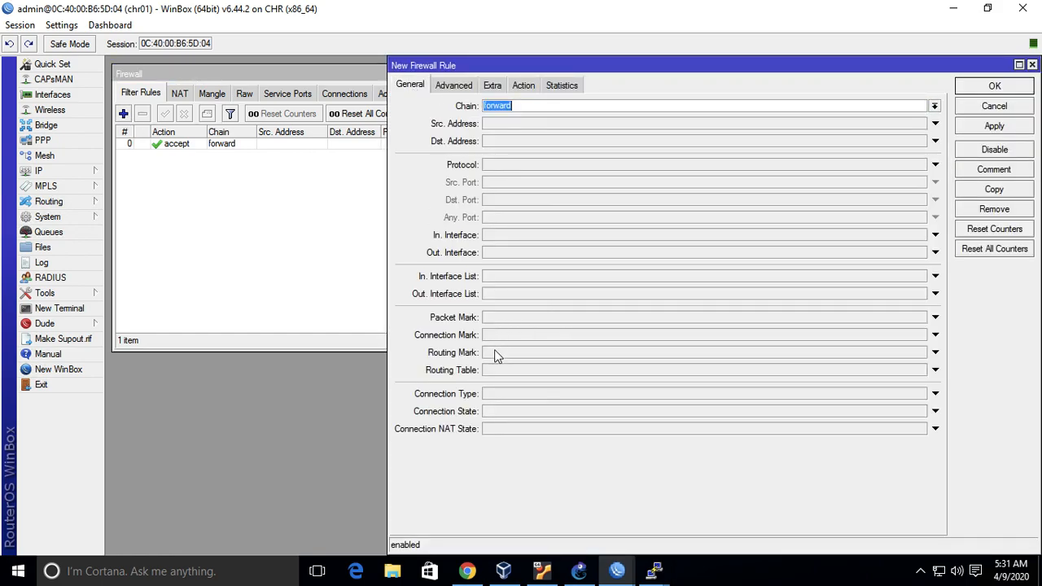
click(935, 413)
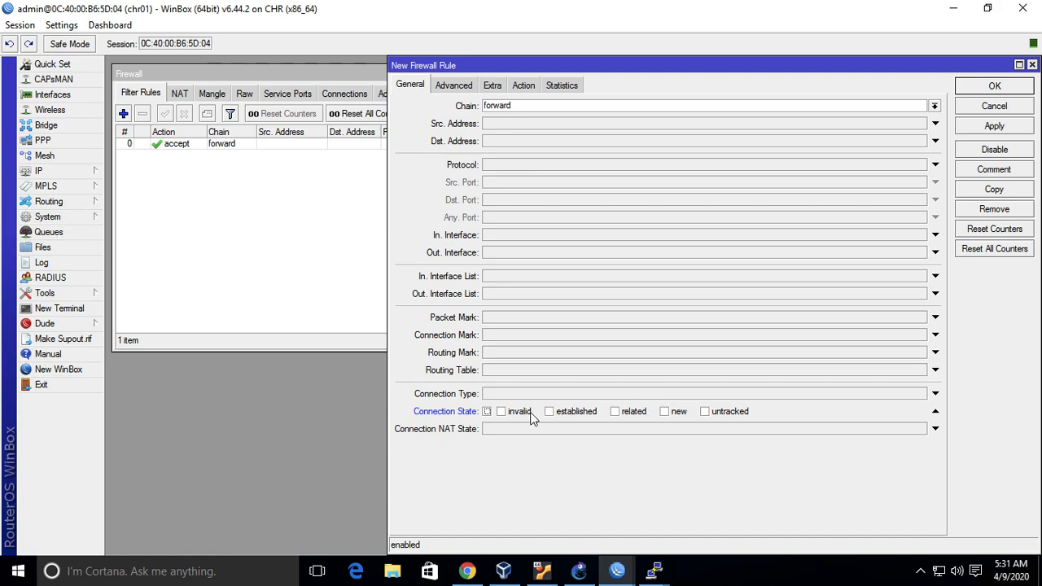
click(527, 413)
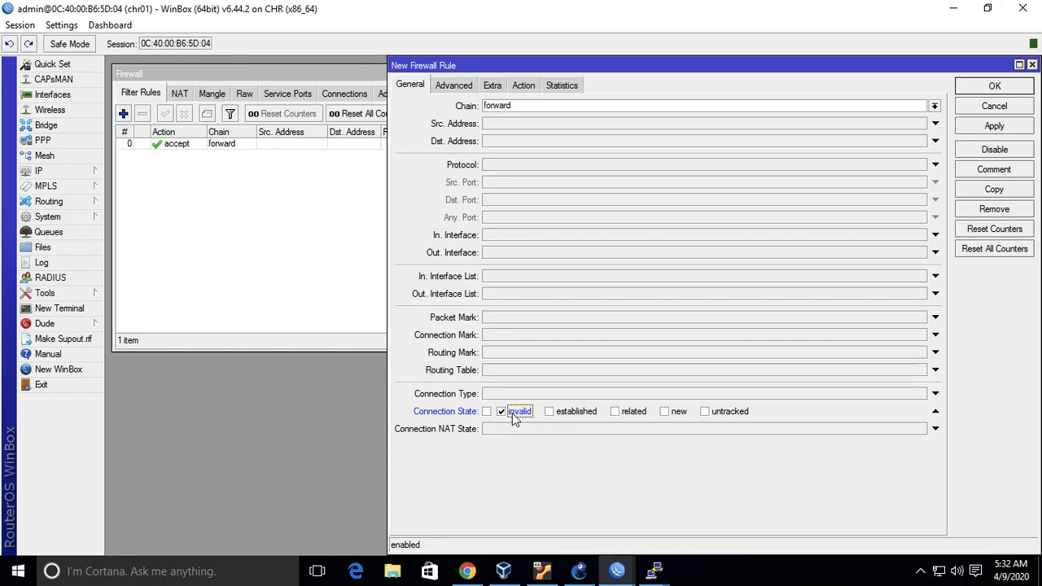
click(523, 85)
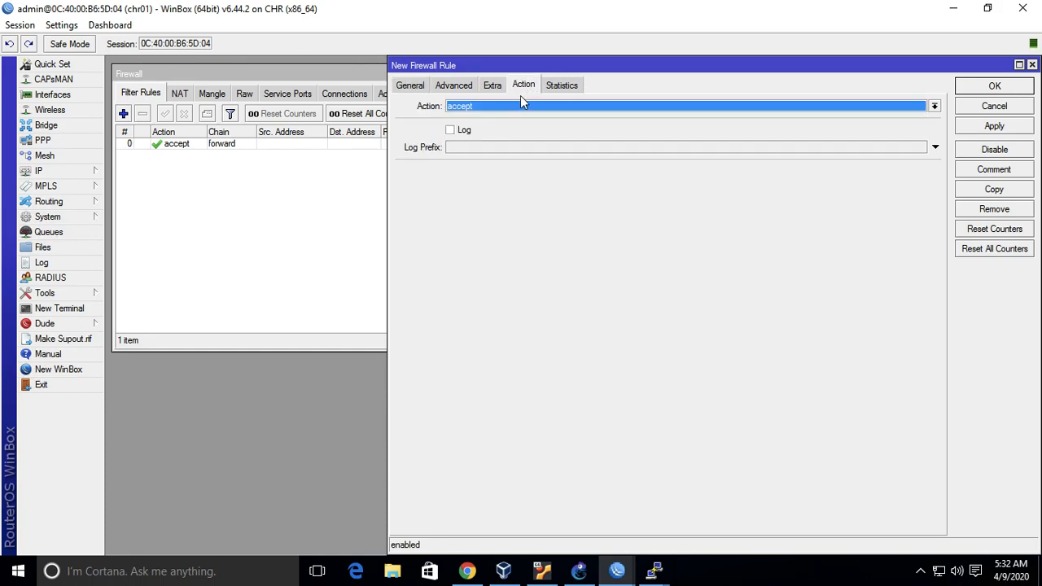
click(517, 107)
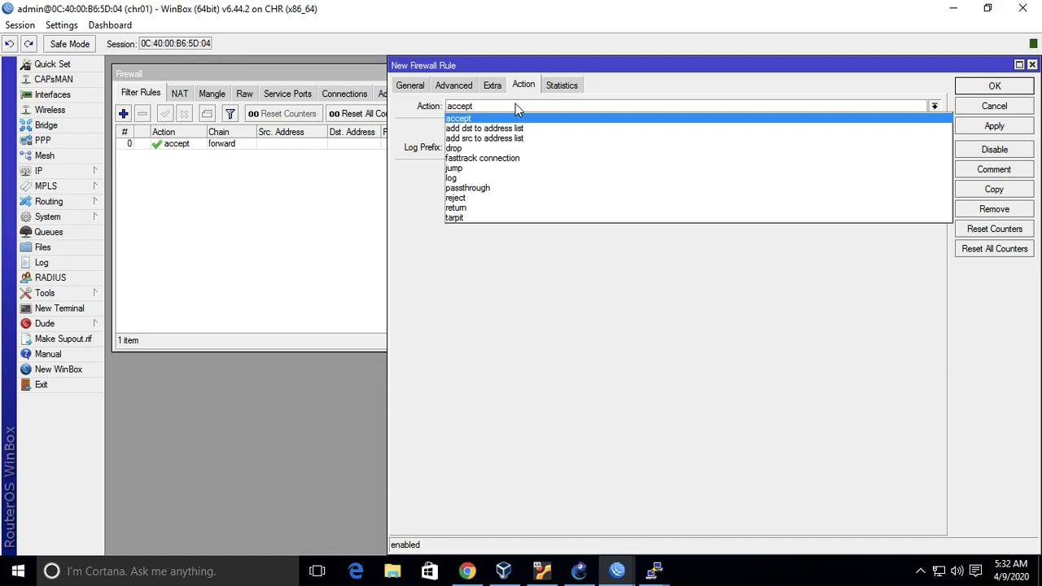
click(472, 149)
click(995, 86)
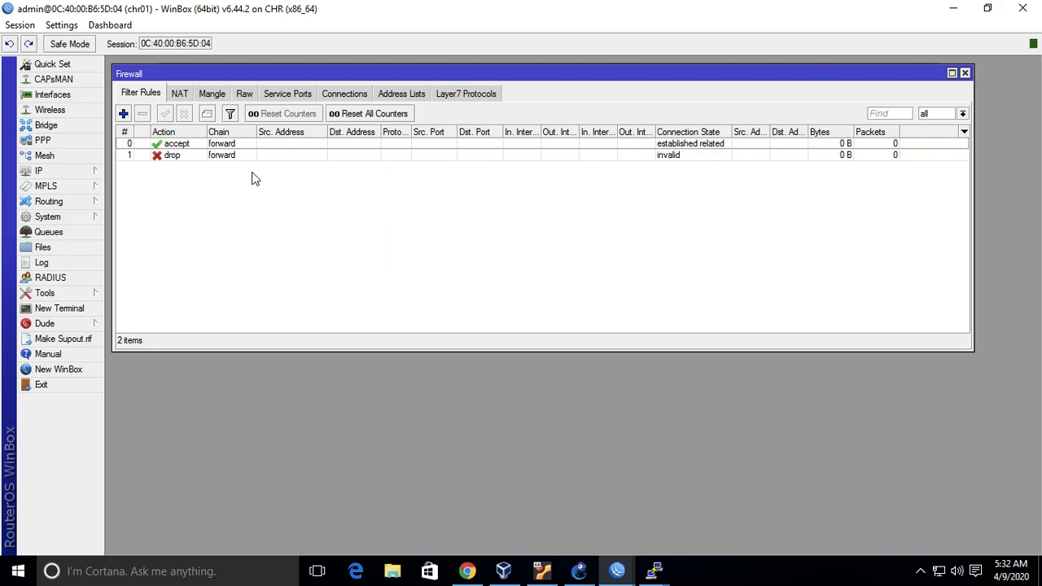
Compare the chain and connection state of the accept rule with those of the drop rule.
click(216, 144)
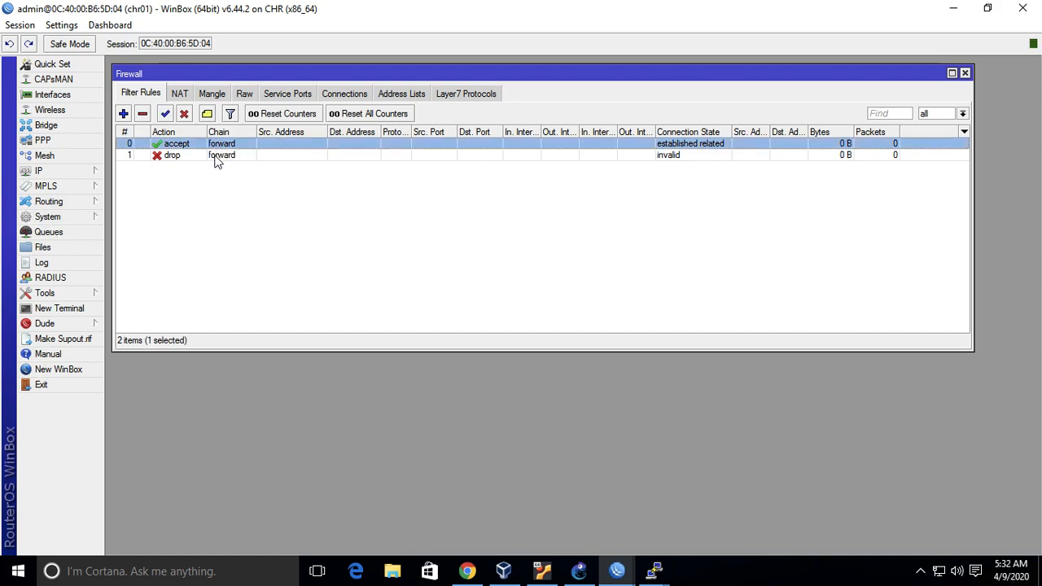
click(236, 155)
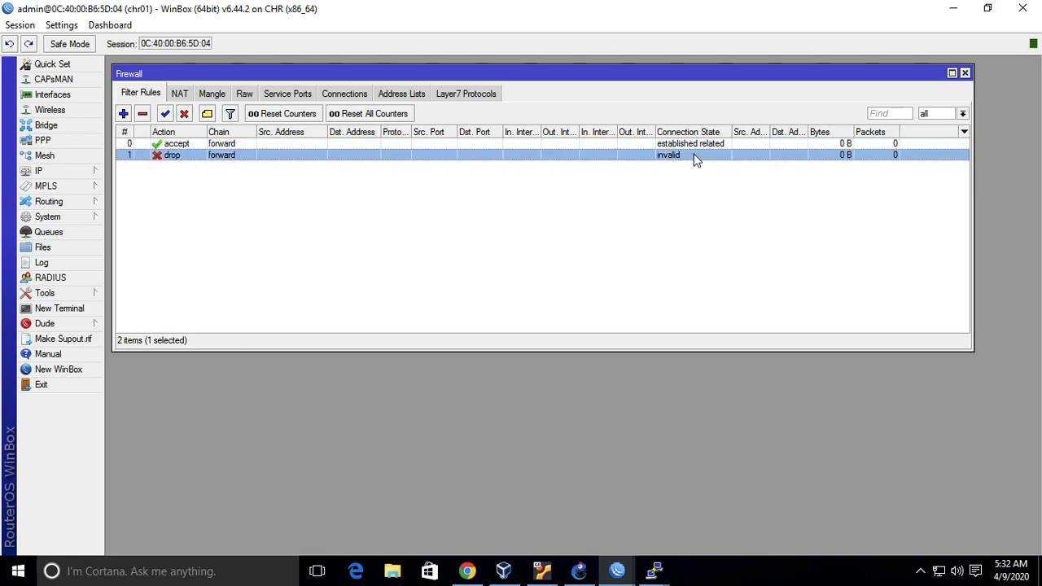
click(171, 174)
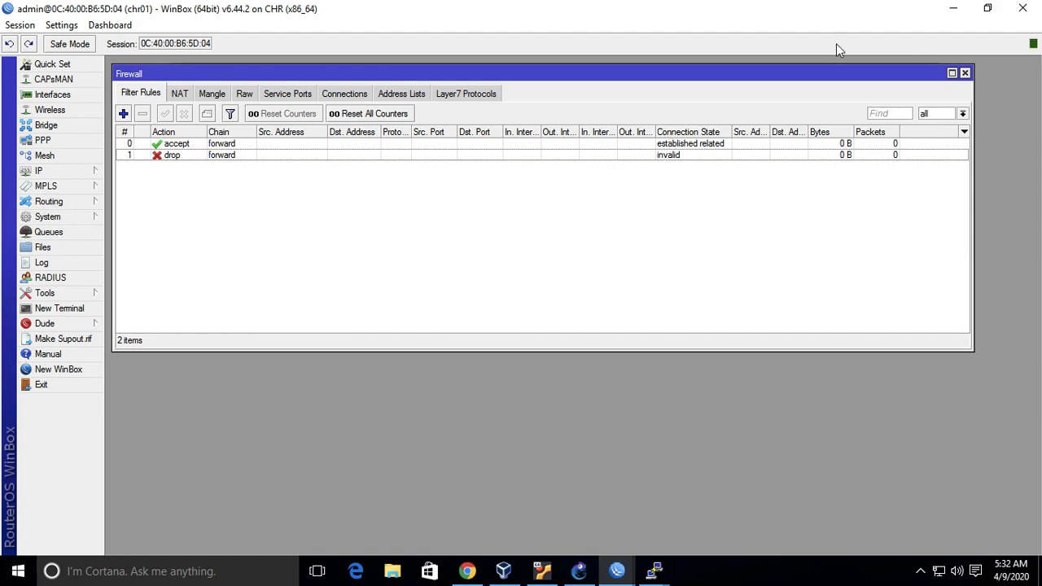
Switch to the meeting05 presentation in PowerPoint and review slides 9 to 11 on filter examples, address lists and src-nat vs dst-nat.
key(ctrl+Left)
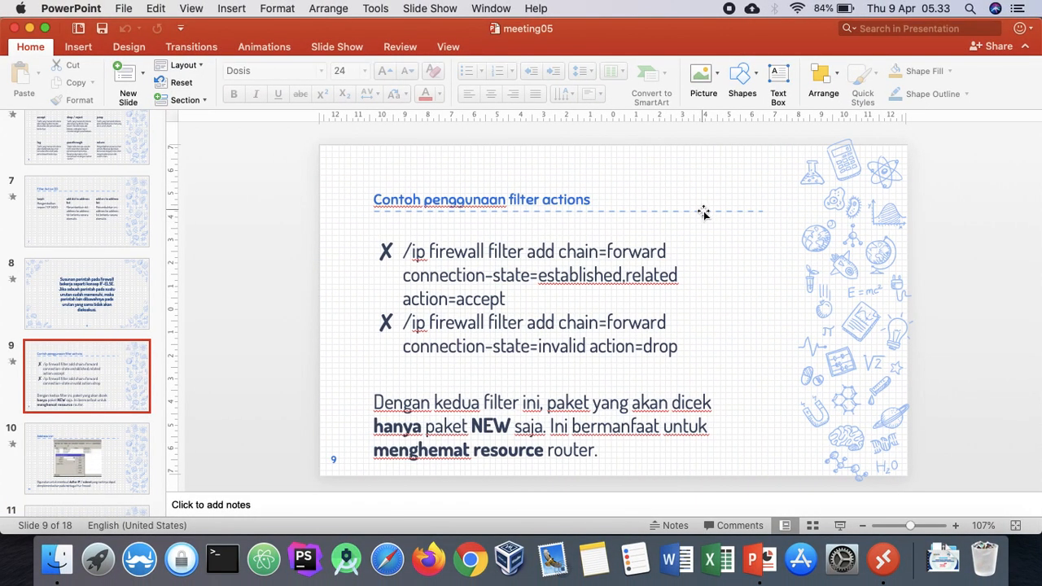
key(ctrl+Right)
scroll(116, 325, down, 5)
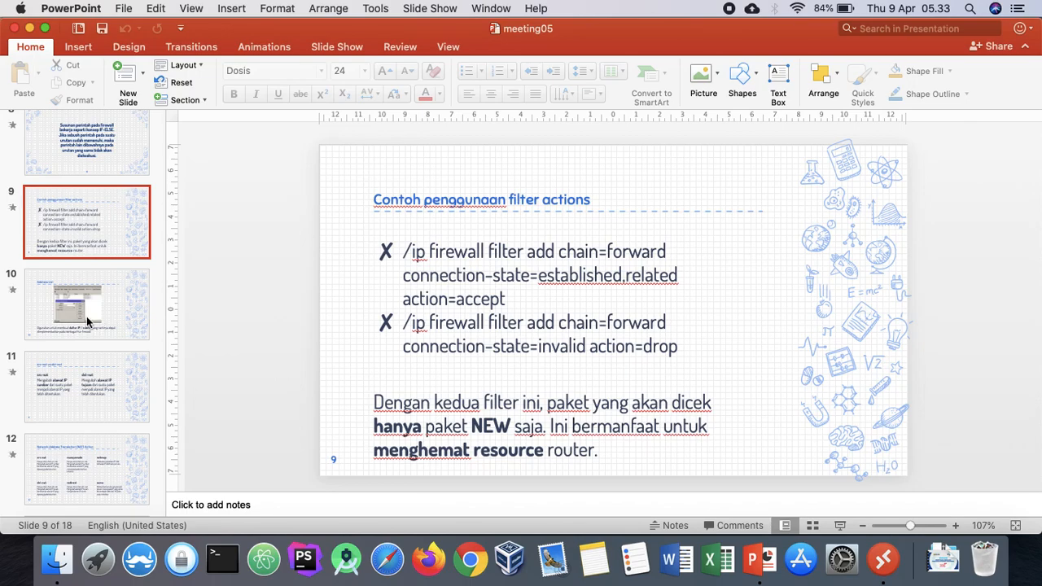
click(99, 308)
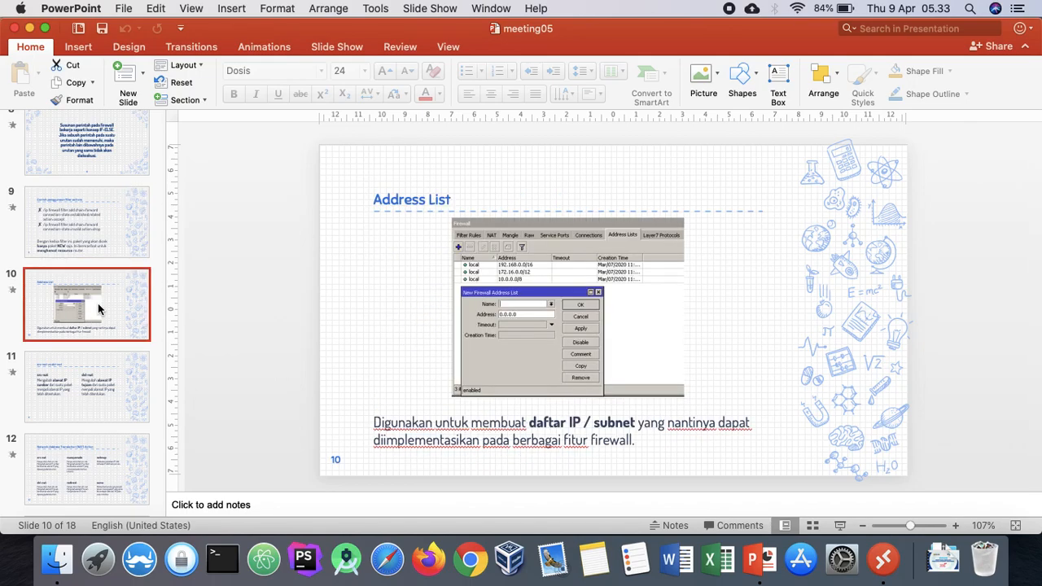
click(103, 377)
scroll(103, 378, down, 4)
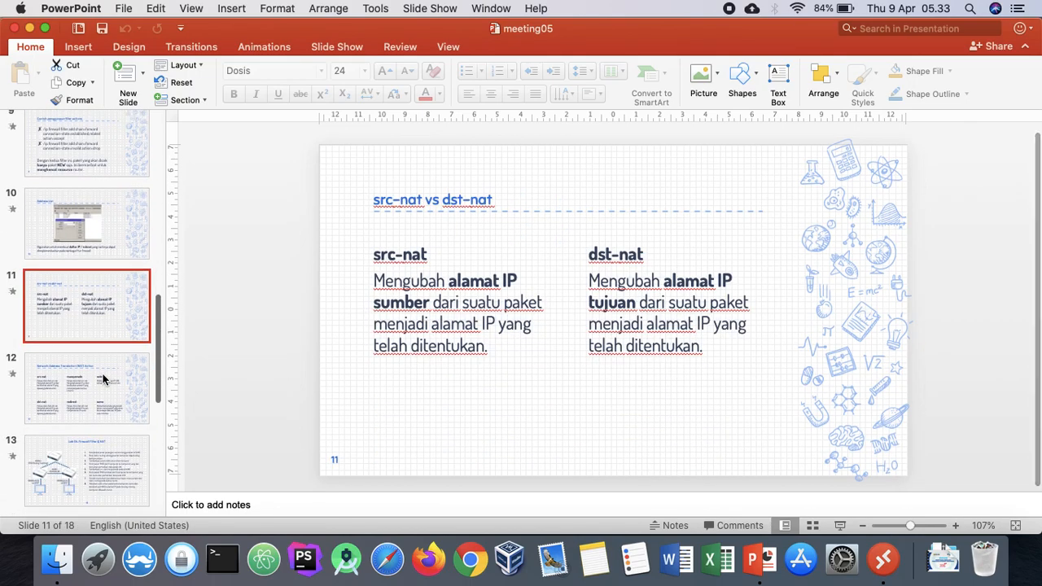
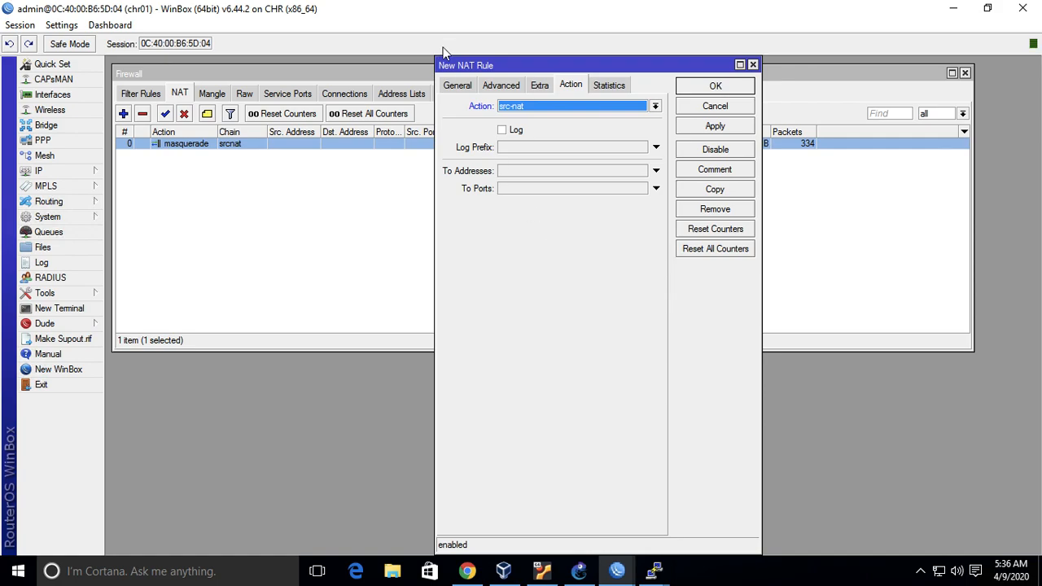
Enable the translation address of the new src-nat rule, check the network topology in GNS3, and return to WinBox.
click(457, 85)
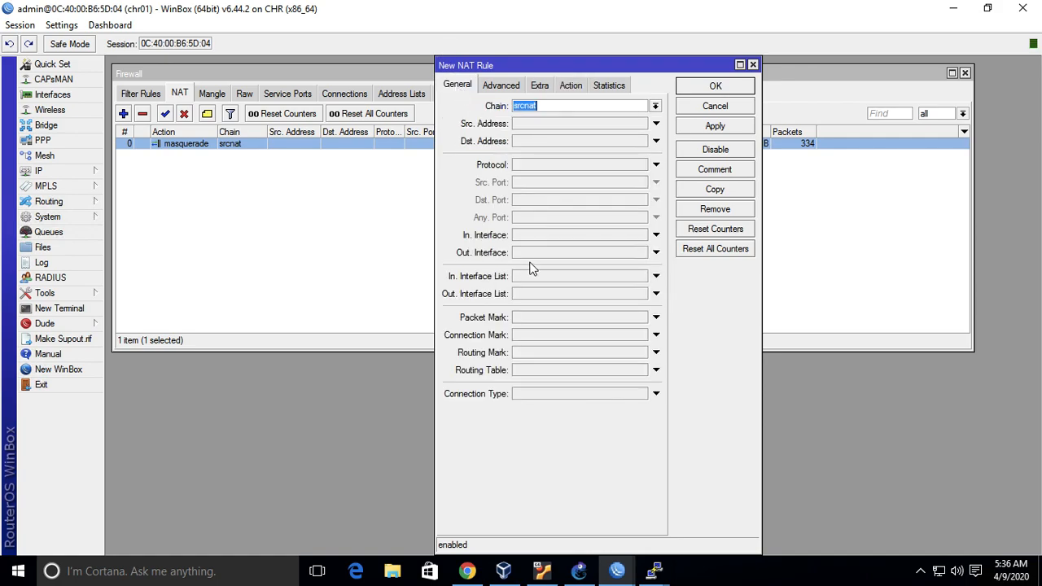
click(573, 85)
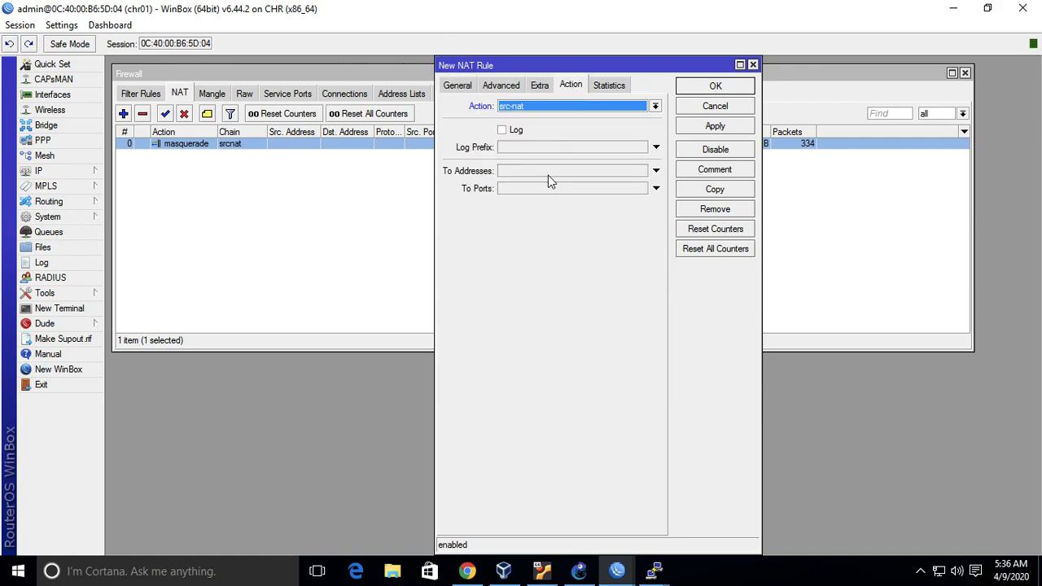
click(656, 171)
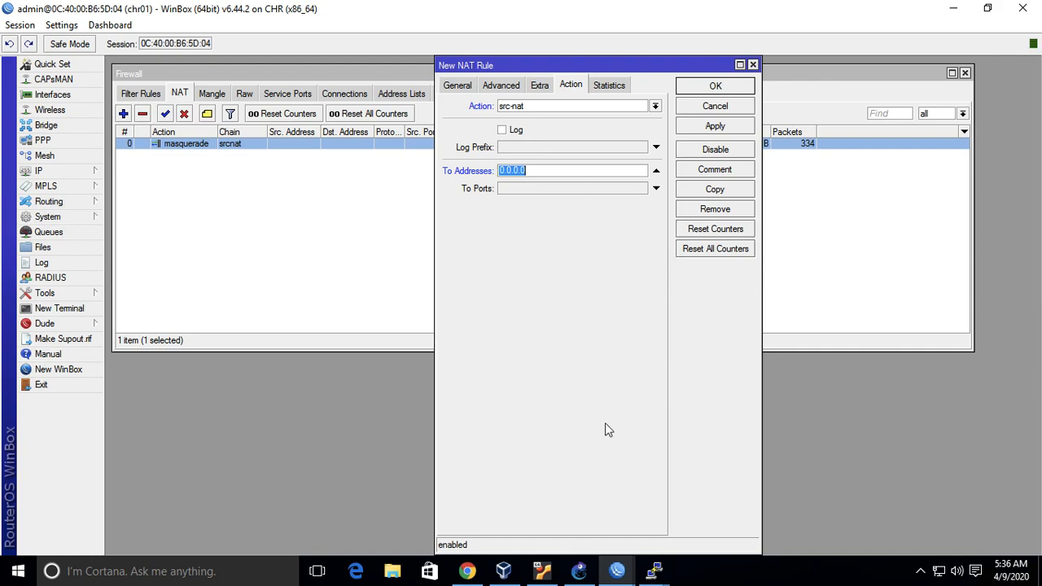
click(579, 570)
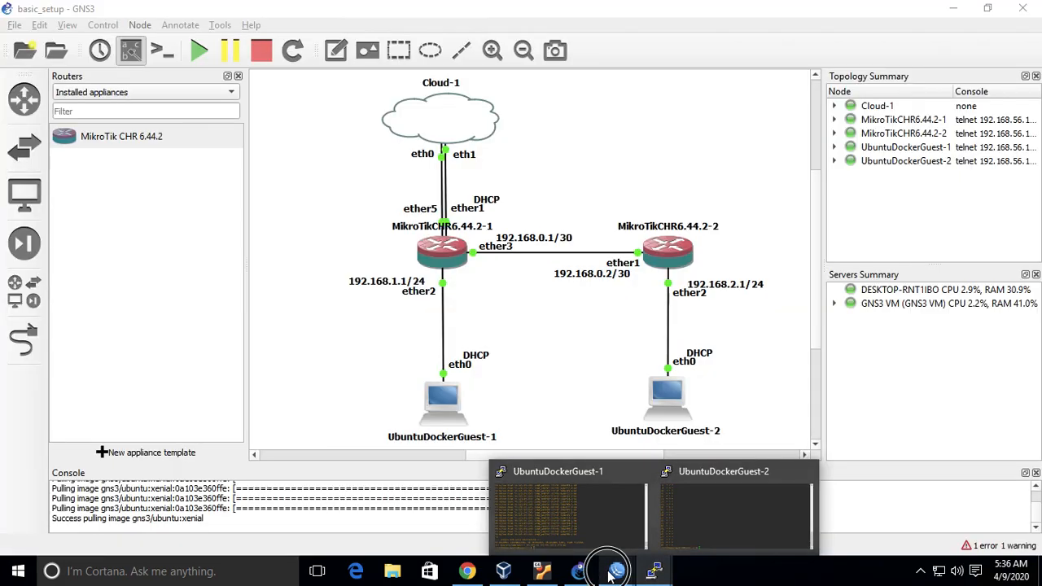
mouse_move(617, 571)
click(533, 508)
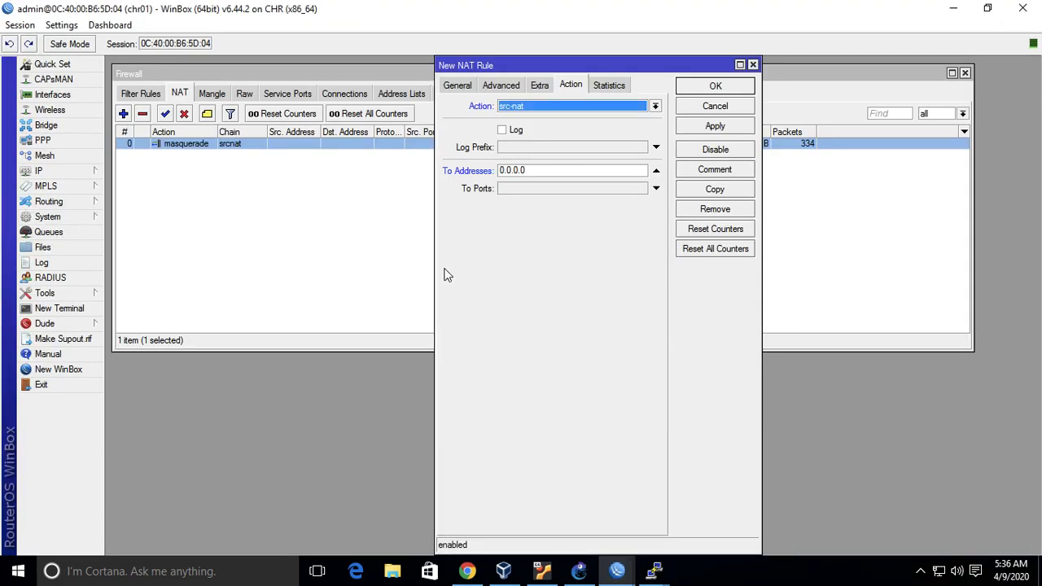
Look up ether1's IP address in the router's address list and set the src-nat rule's To Addresses to 10.0.3.16.
click(85, 172)
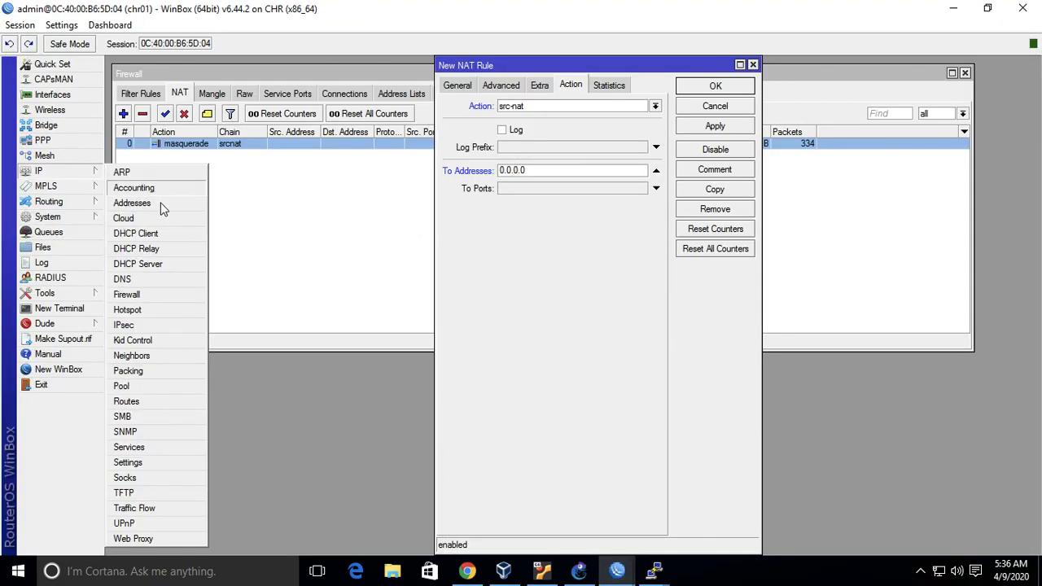
click(159, 203)
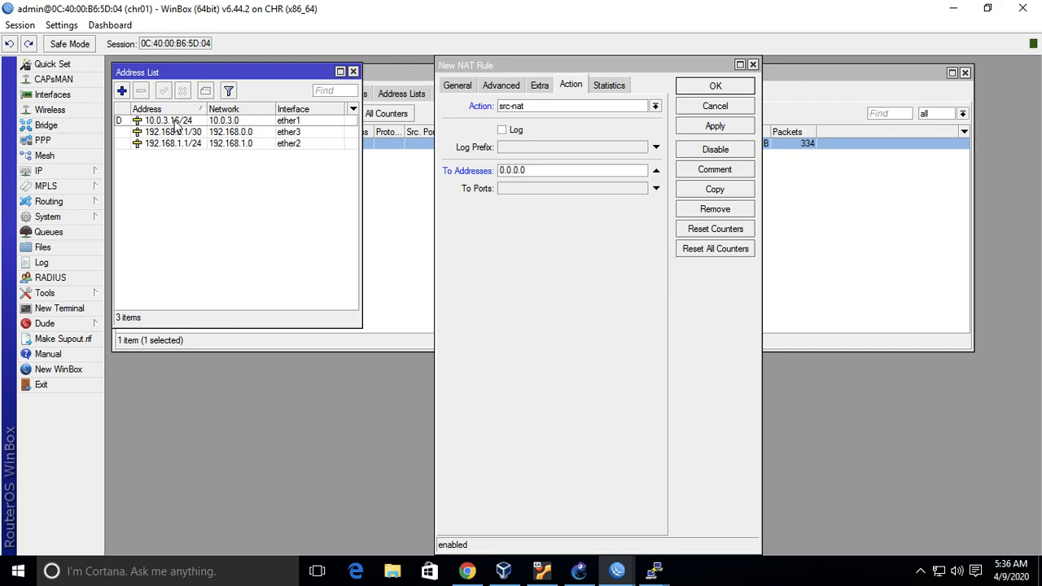
double_click(627, 169)
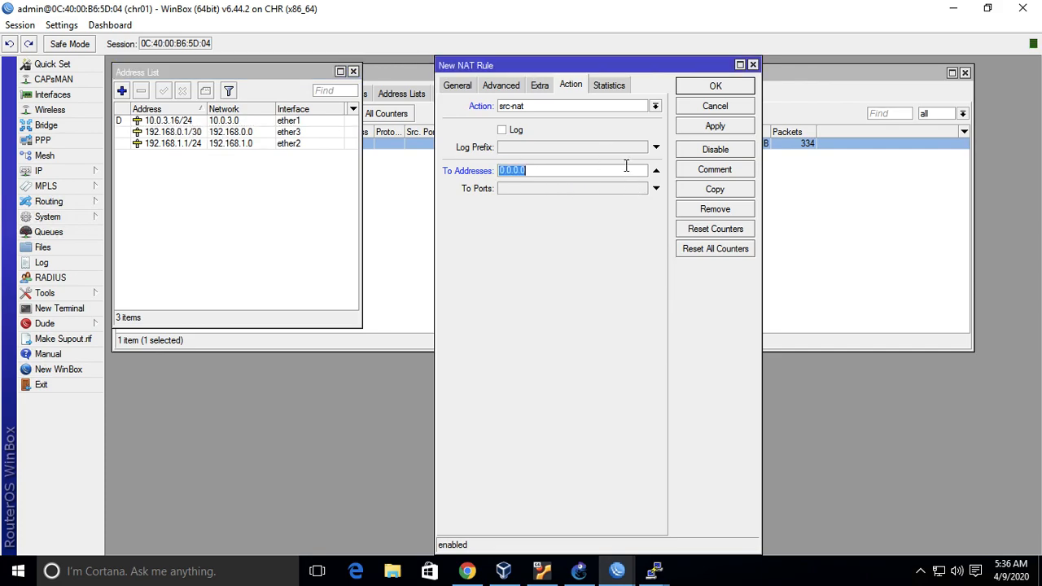
text(10.0.3.15)
key(BackSpace)
text(6)
click(353, 72)
Review the chain, matching criteria and src-nat action of the new NAT rule.
click(452, 87)
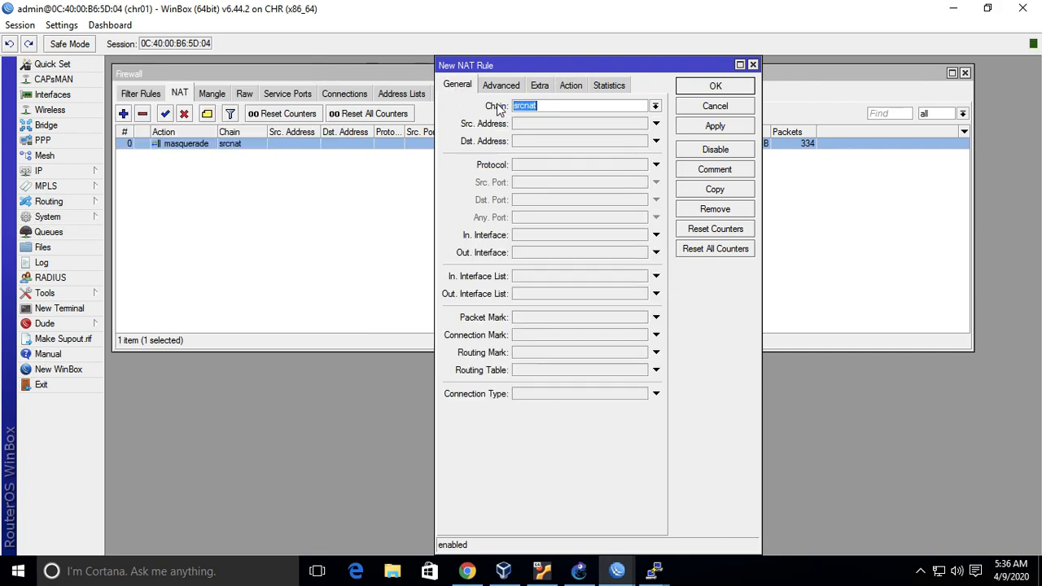
click(574, 86)
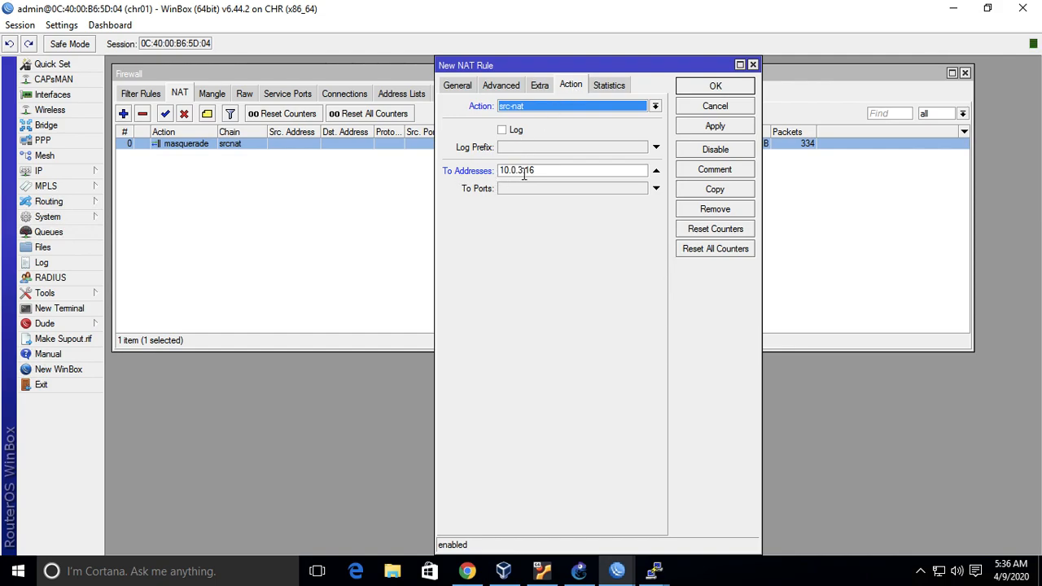
click(463, 86)
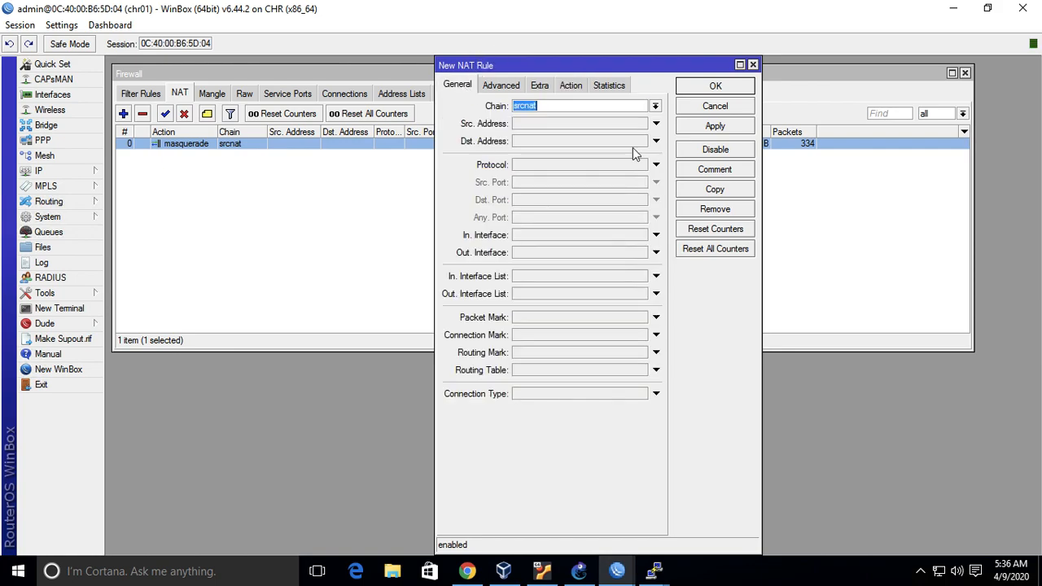
click(570, 85)
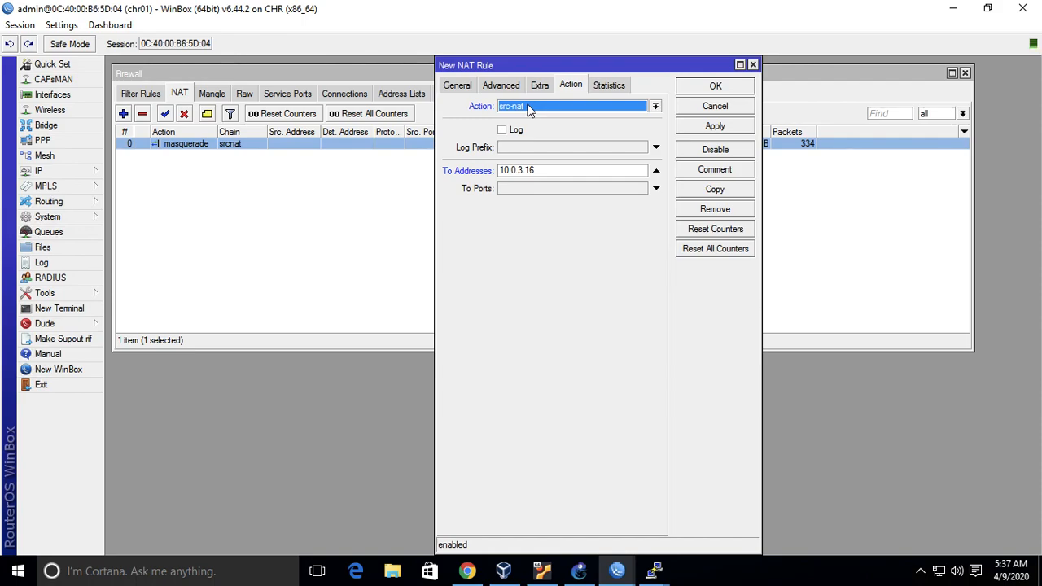
Open the router's IP address list to compare ether1's address with the NAT rule, and discard the unsaved rule.
click(82, 172)
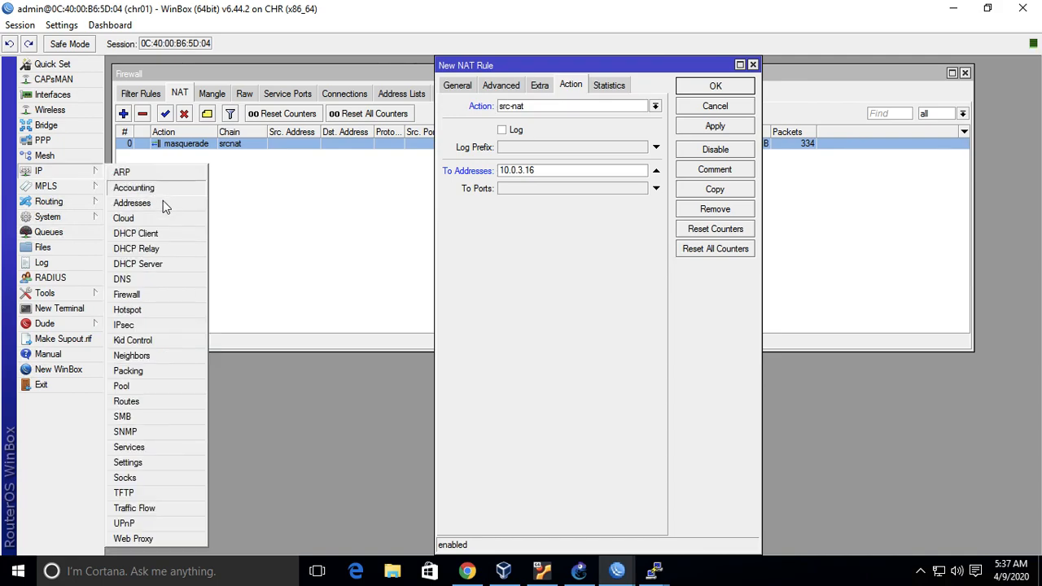
click(161, 203)
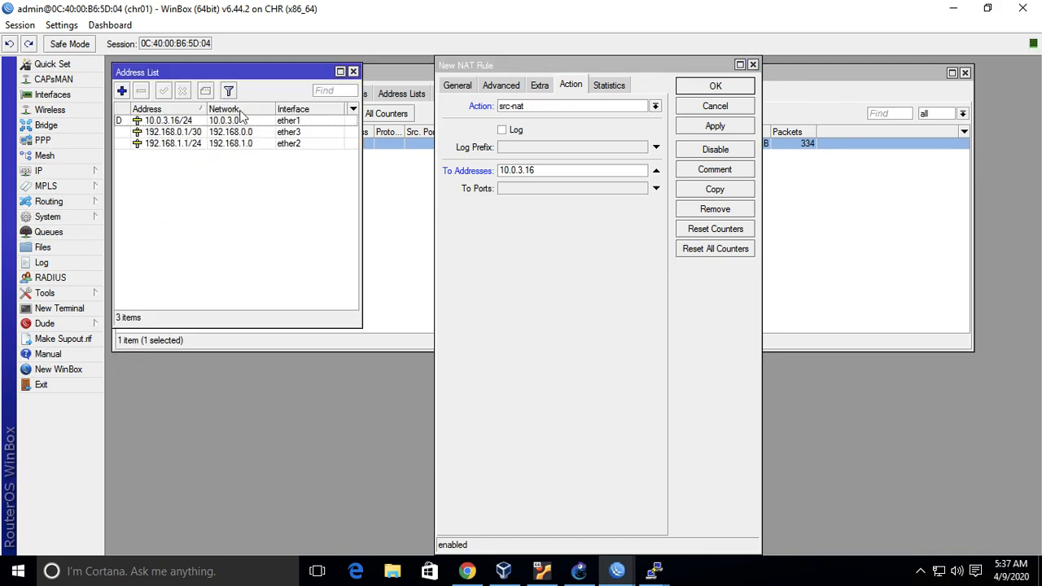
click(174, 122)
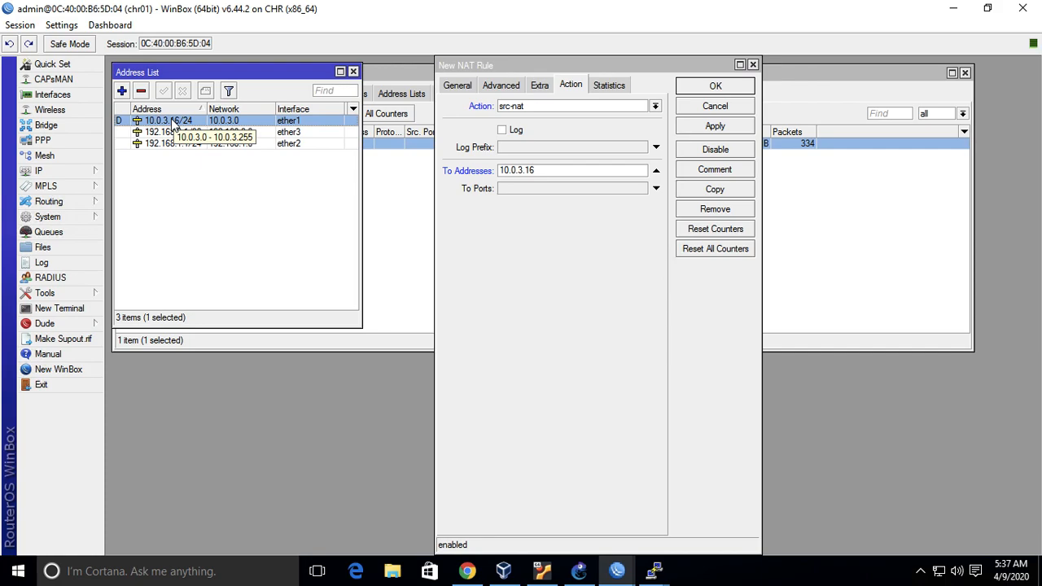
click(556, 172)
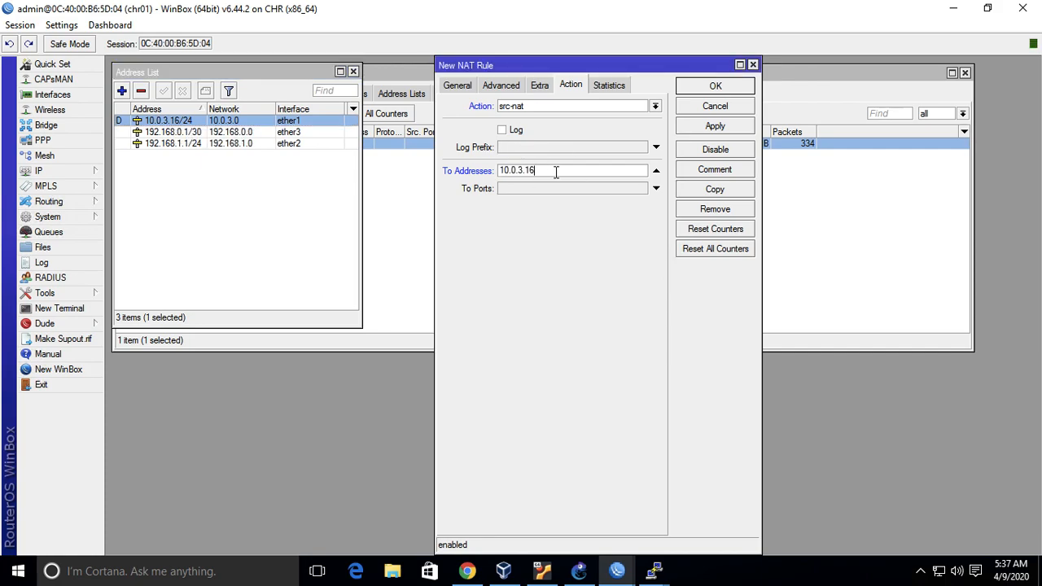
click(456, 85)
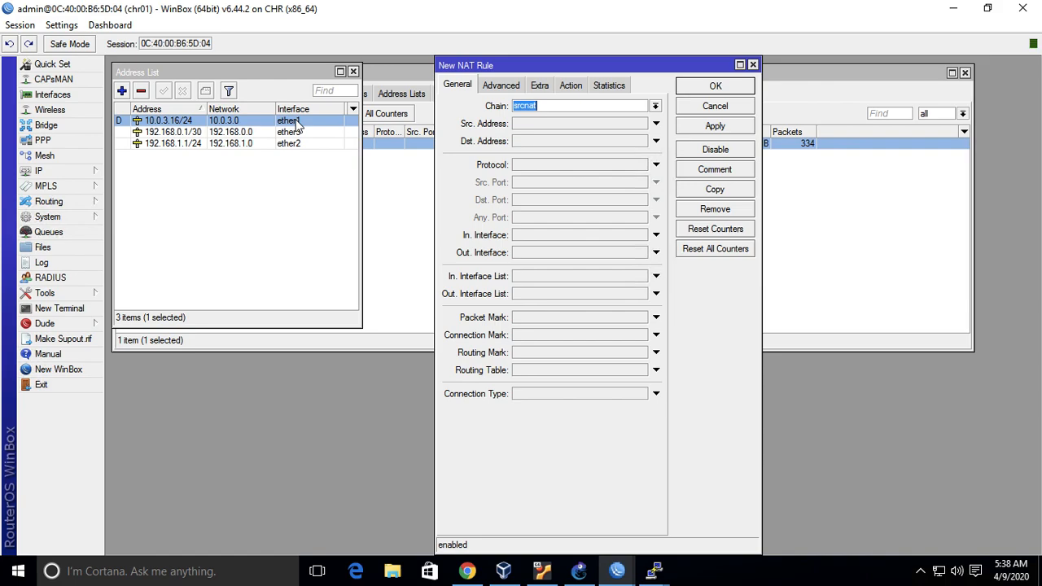
click(736, 108)
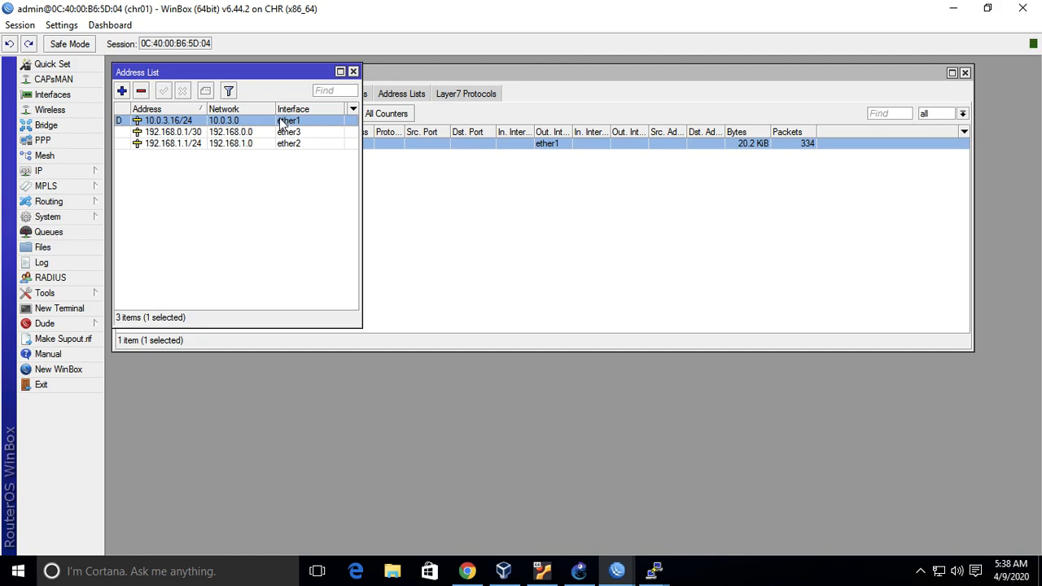
Add the IP address 10.0.3.17/24 to the ether1 interface.
click(122, 90)
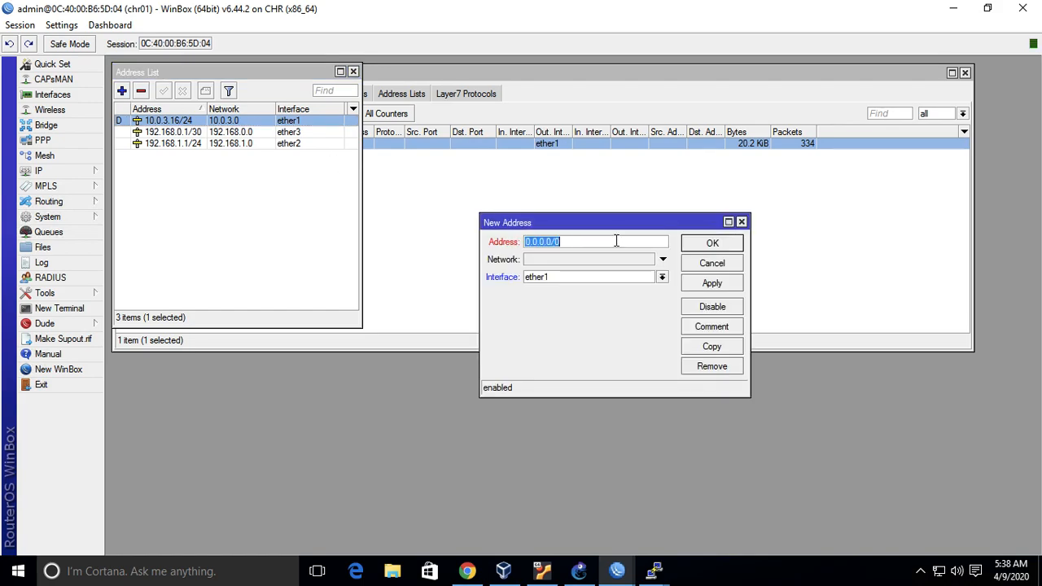
key(BackSpace)
text(10.0.3.17/24)
click(710, 243)
click(298, 135)
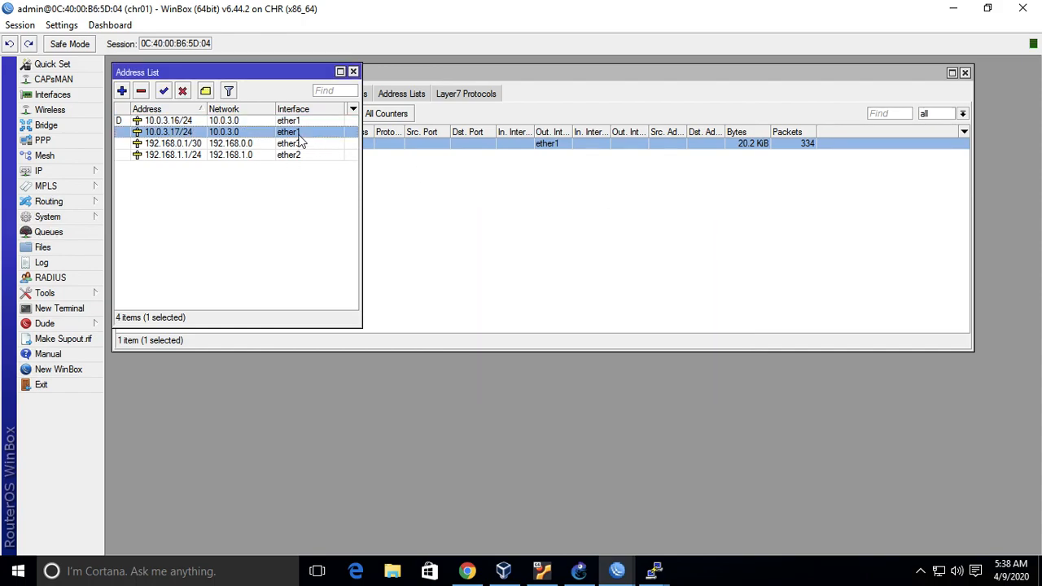
Compare the dynamic 10.0.3.16/24 and static 10.0.3.17/24 entries of ether1 in the address list.
key(Up)
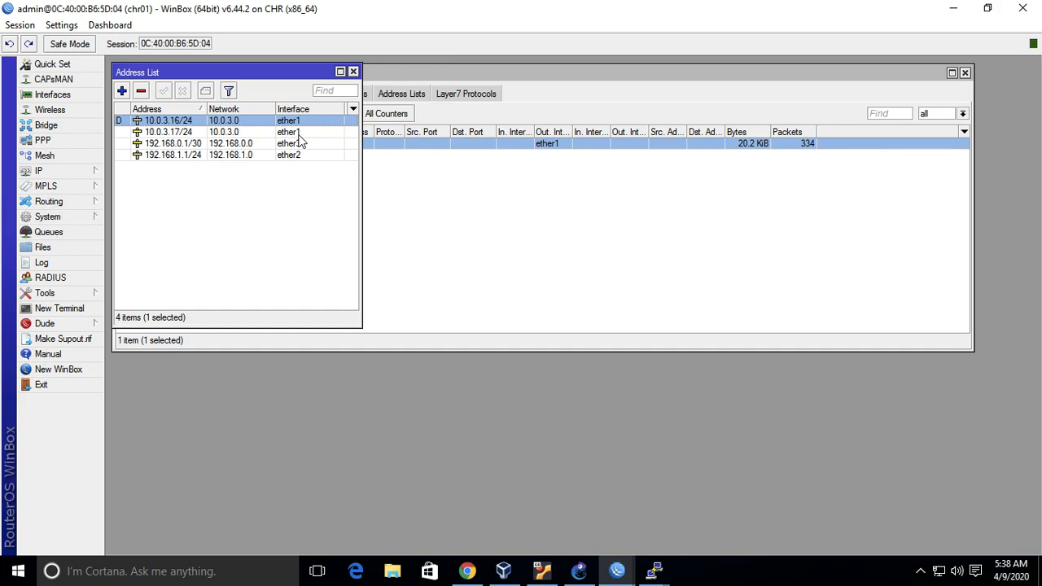
key(Down)
key(Up)
key(Down)
key(Up)
click(177, 133)
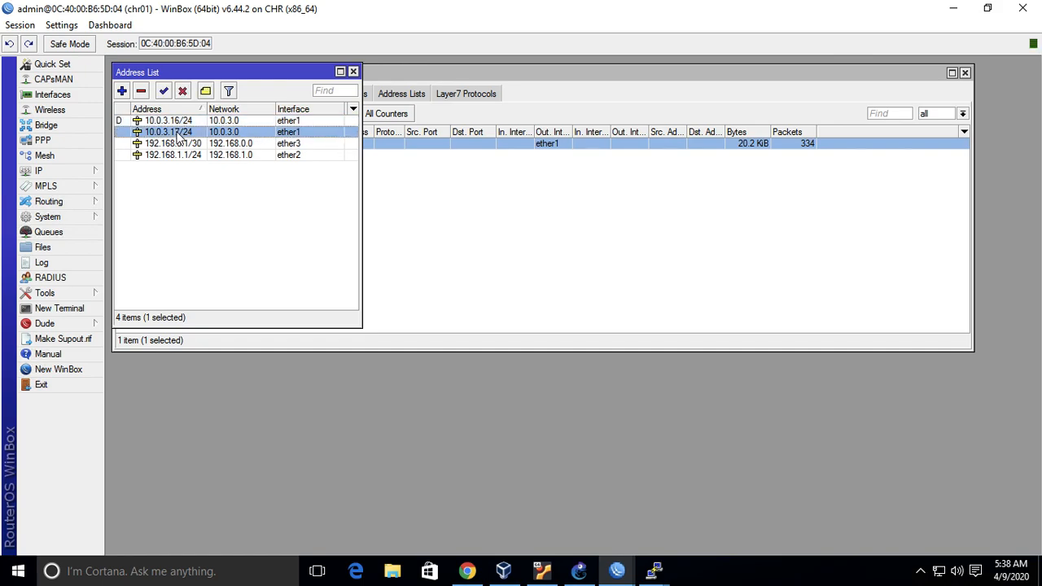
click(195, 120)
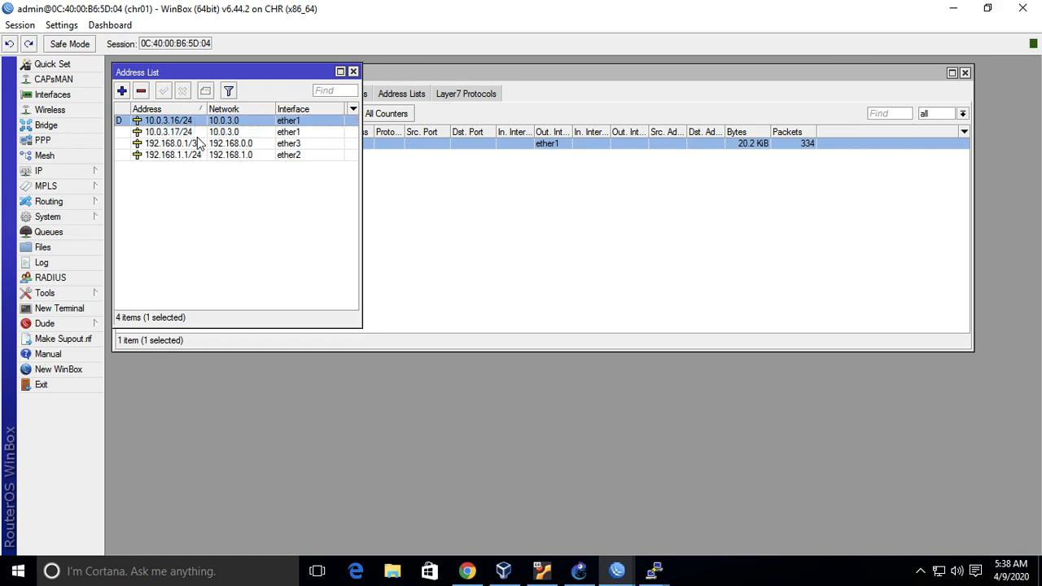
click(202, 135)
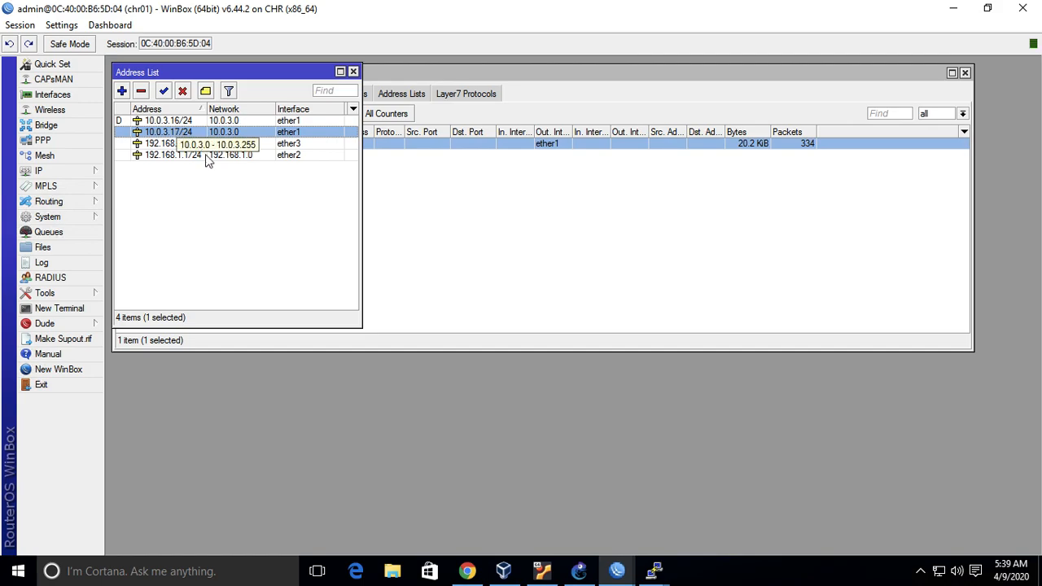
Draft a srcnat rule with action src-nat and To Addresses 10.0.3.17, and discard it without saving.
click(449, 212)
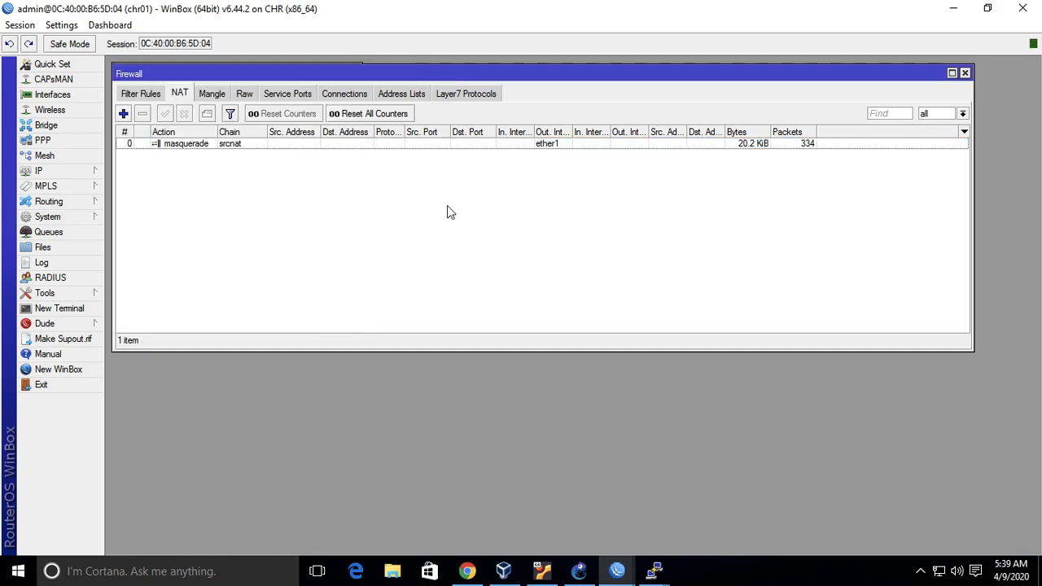
click(123, 114)
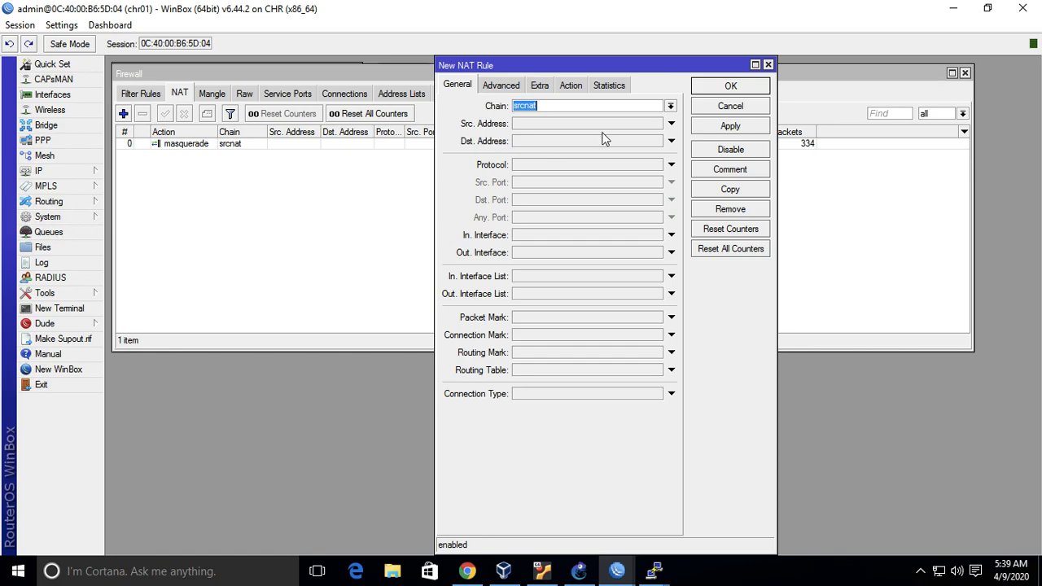
click(571, 89)
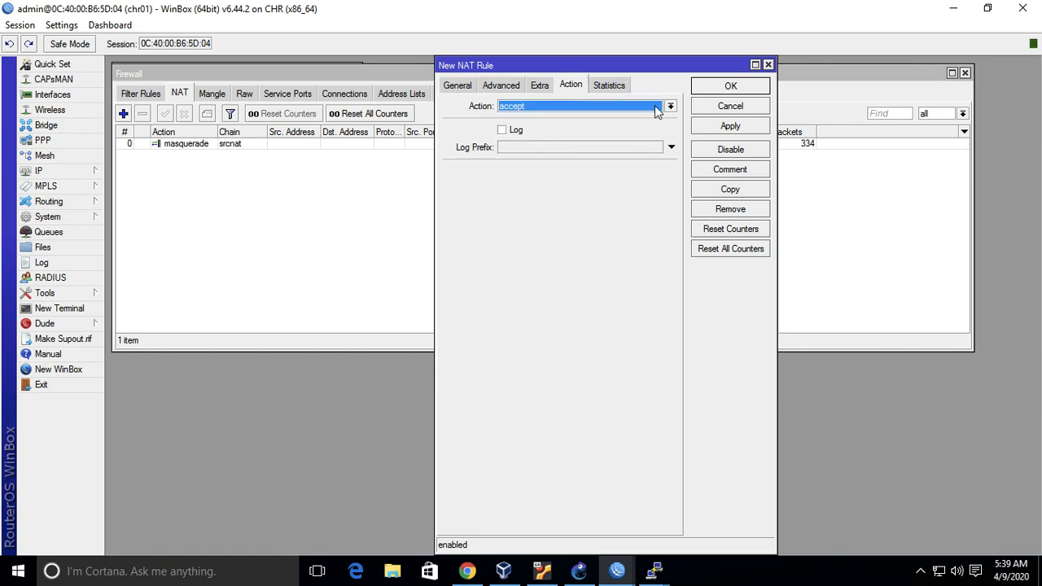
click(670, 106)
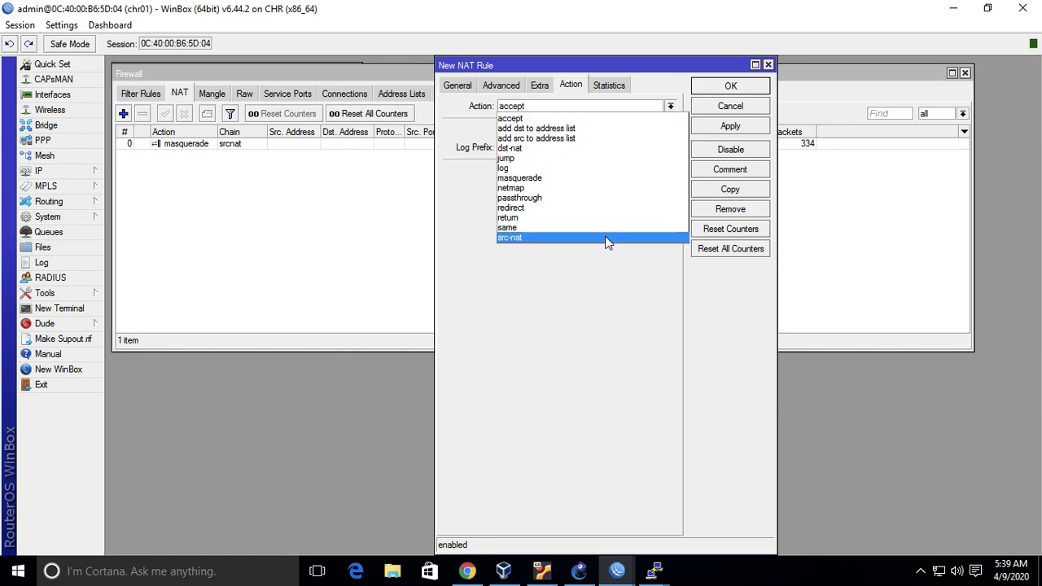
click(607, 238)
click(671, 172)
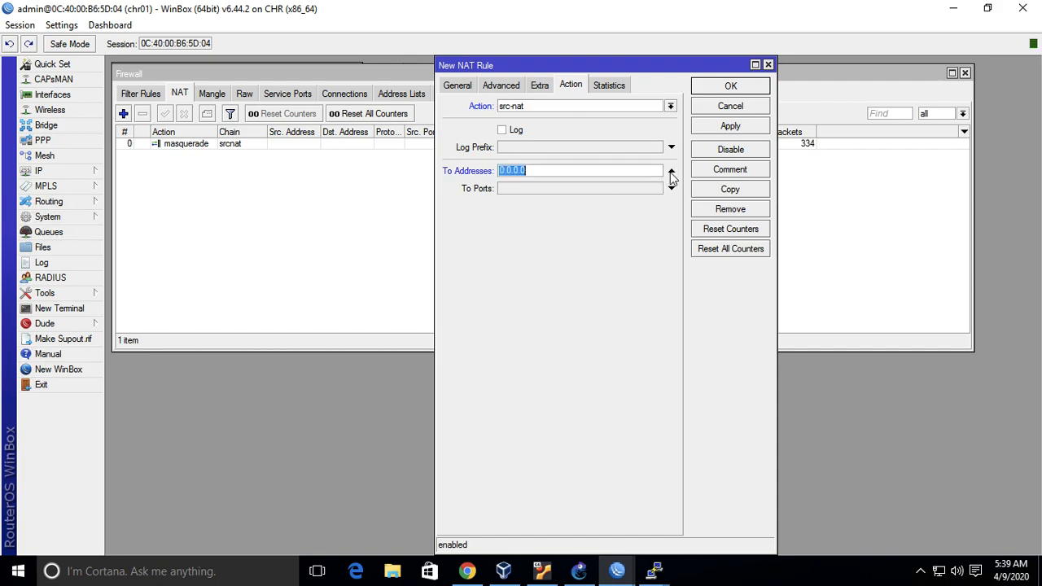
text(10.0.3.100)
key(BackSpace)
key(BackSpace)
text(7)
click(742, 109)
Glance at the chr02 session, review the action and matching criteria of chr01's masquerade rule, and switch to the PowerPoint slides on NAT actions.
mouse_move(619, 576)
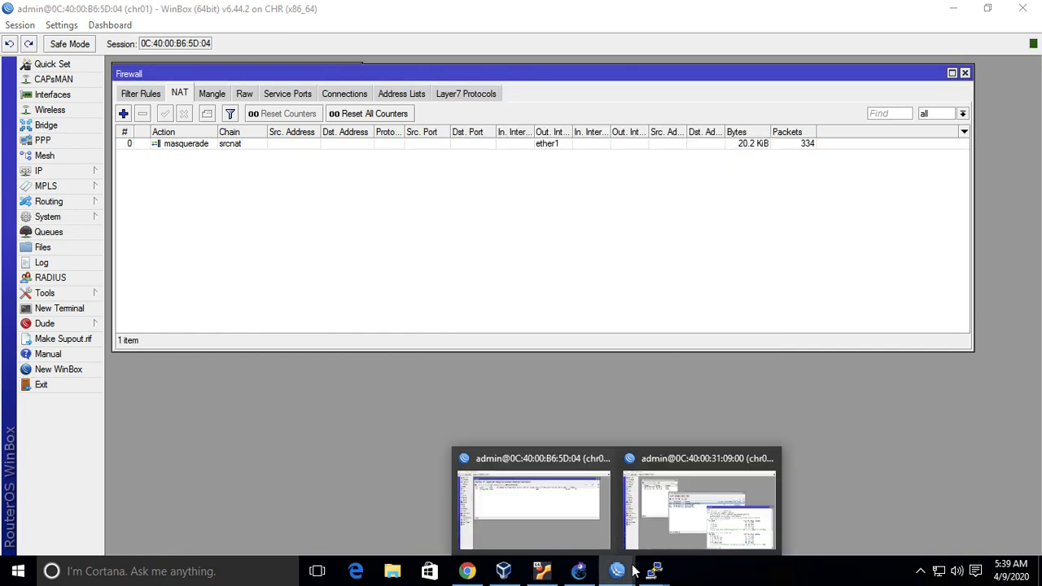
click(706, 525)
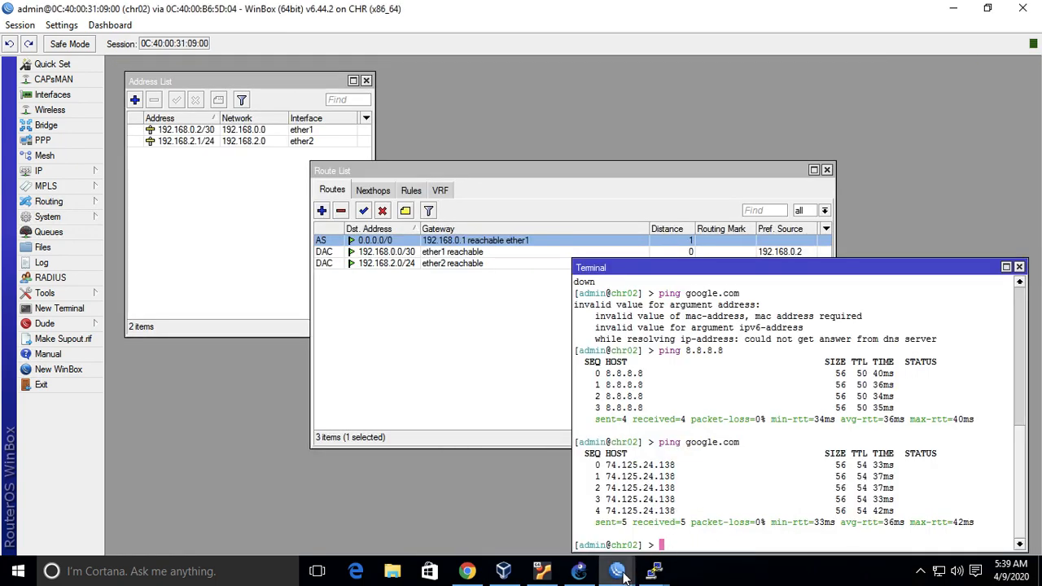
click(553, 535)
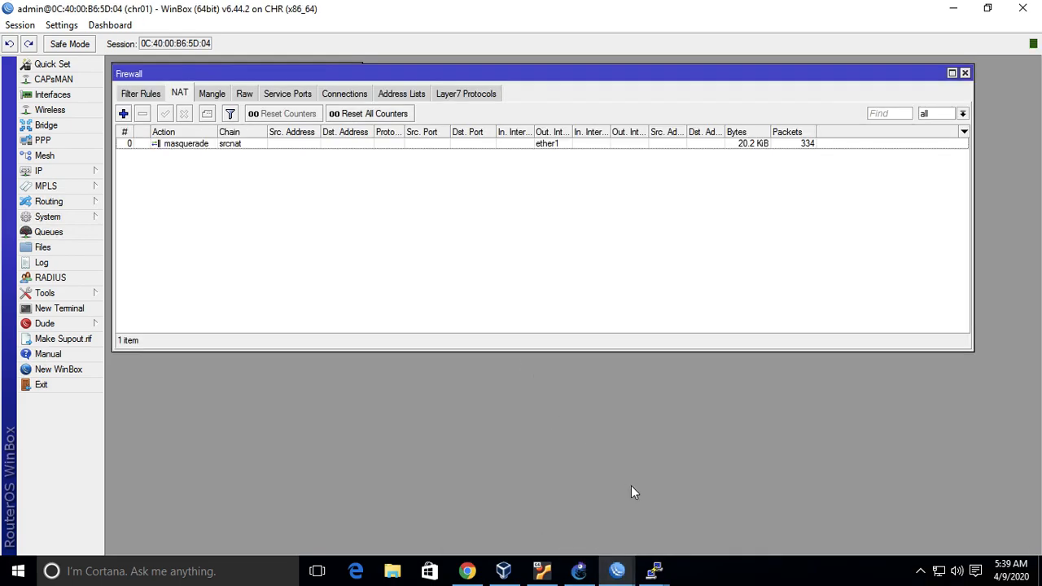
key(ctrl+Left)
double_click(252, 147)
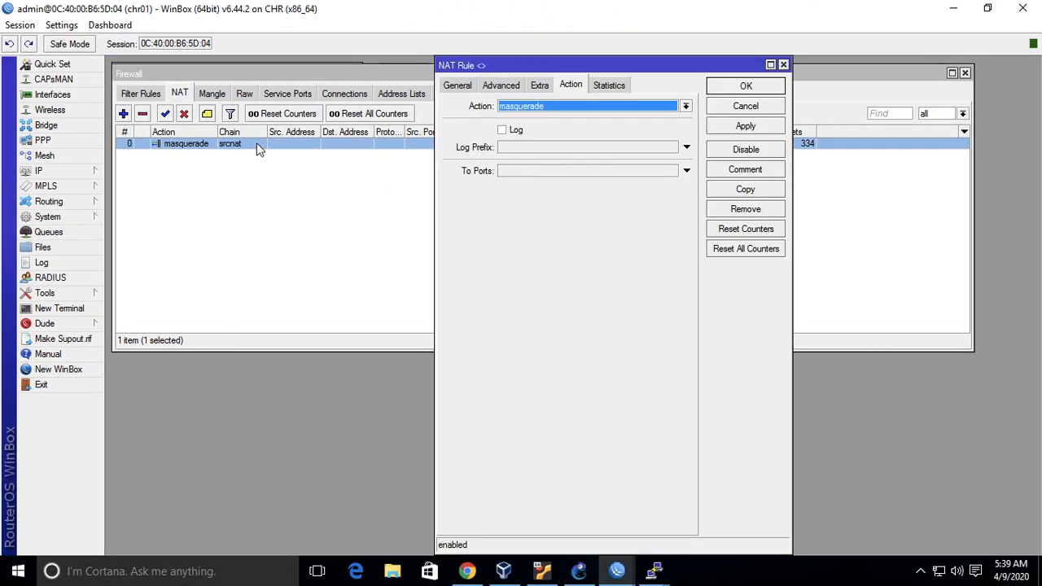
click(457, 85)
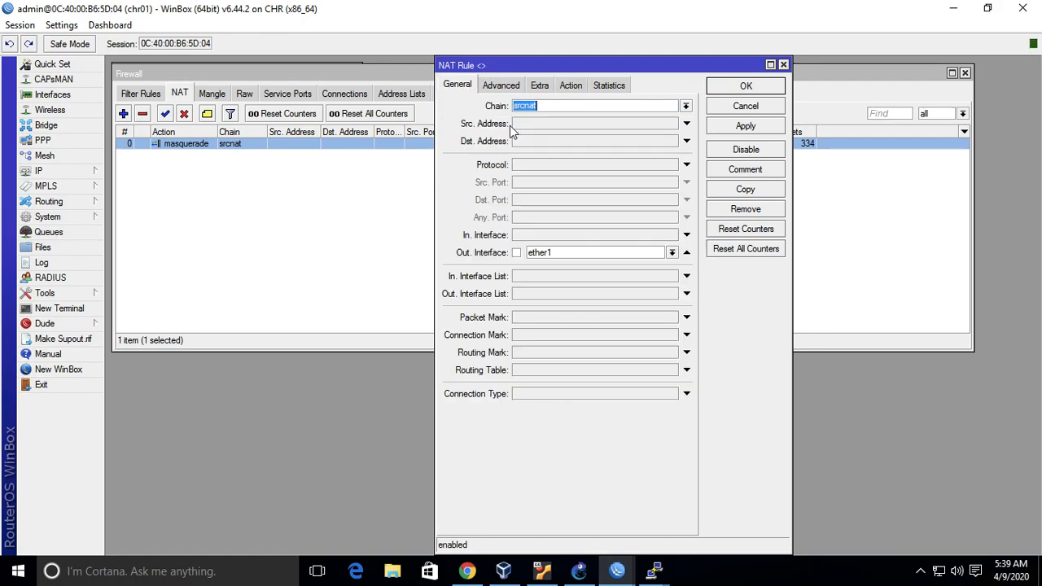
click(744, 107)
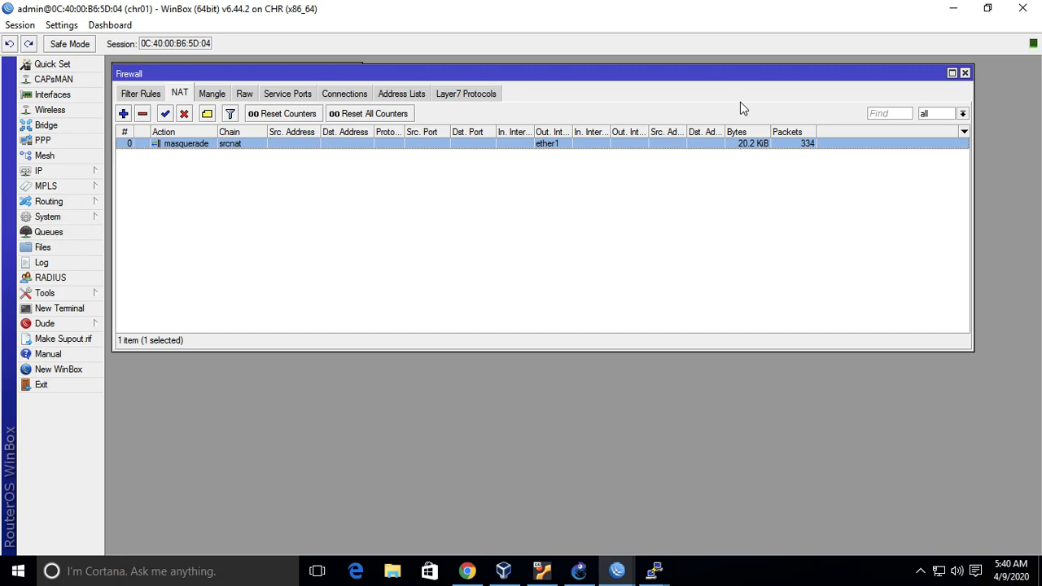
key(ctrl+Left)
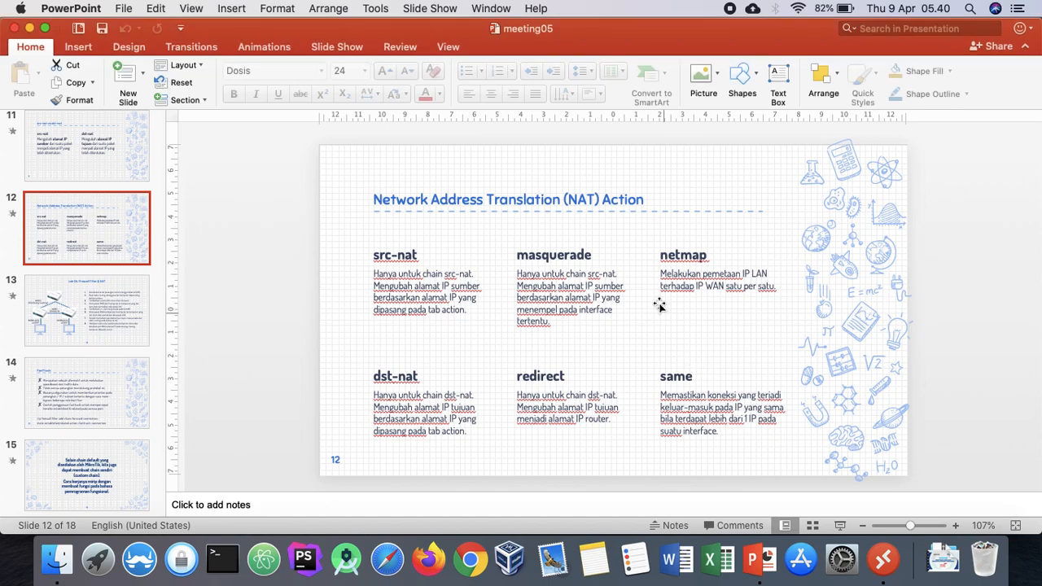
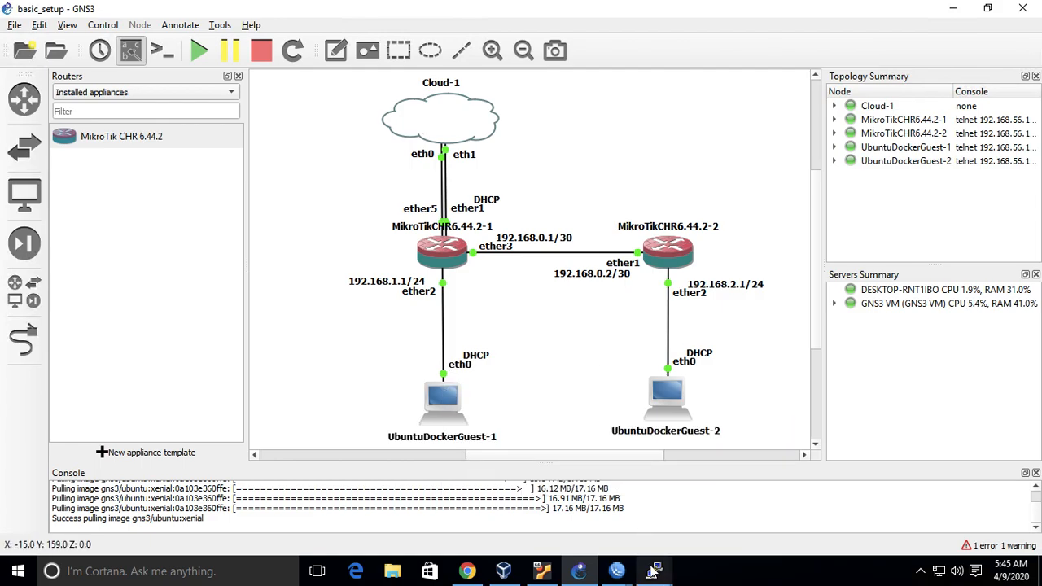
Ping google.com from the UbuntuDockerGuest-1 console and stop the ping after a few replies.
mouse_move(653, 570)
click(570, 525)
text(ping google.com)
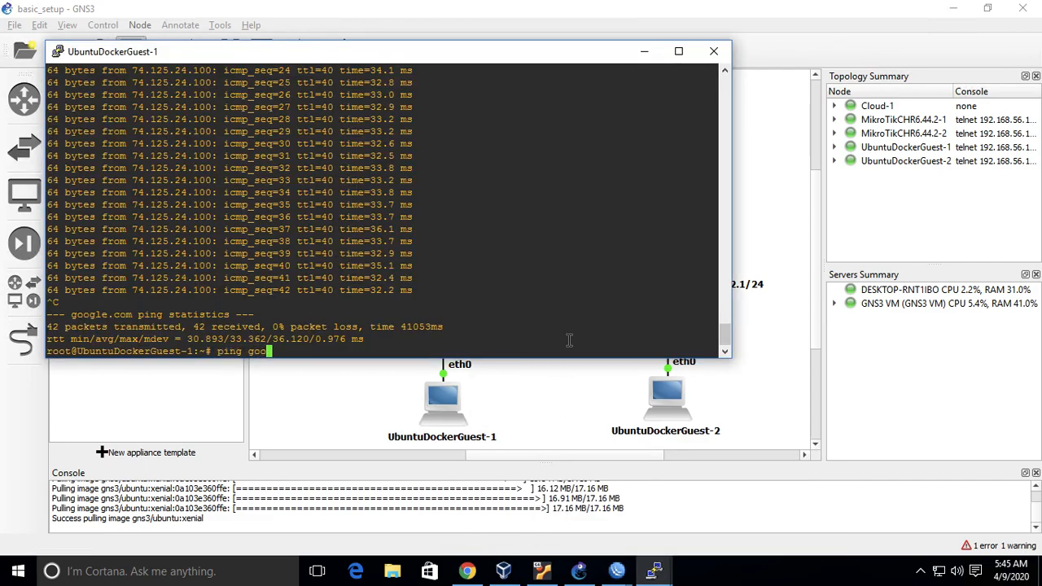
key(Return)
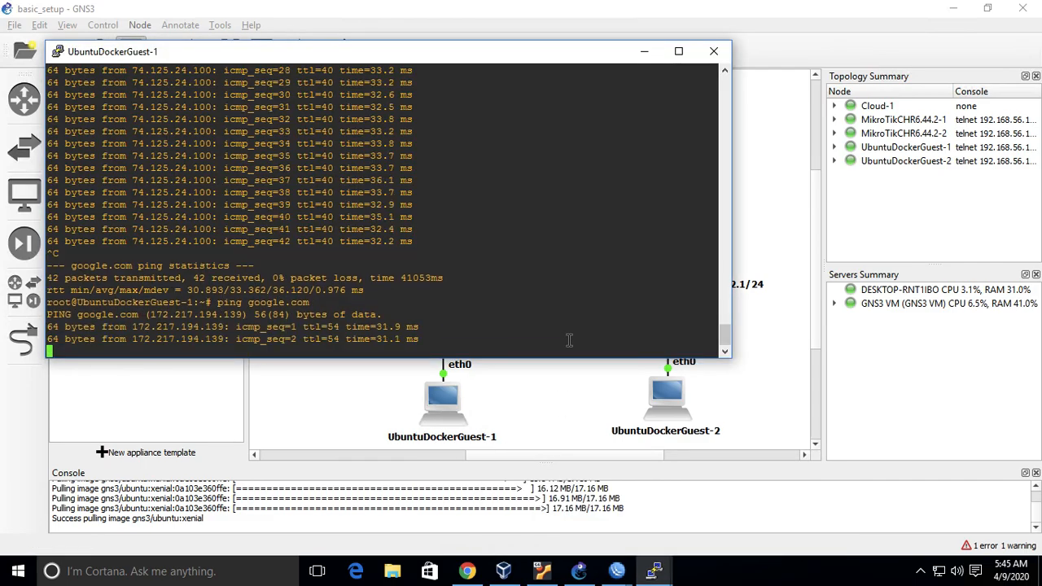
key(ctrl+c)
Start a ping to google.com from the UbuntuDockerGuest-2 console.
mouse_move(653, 569)
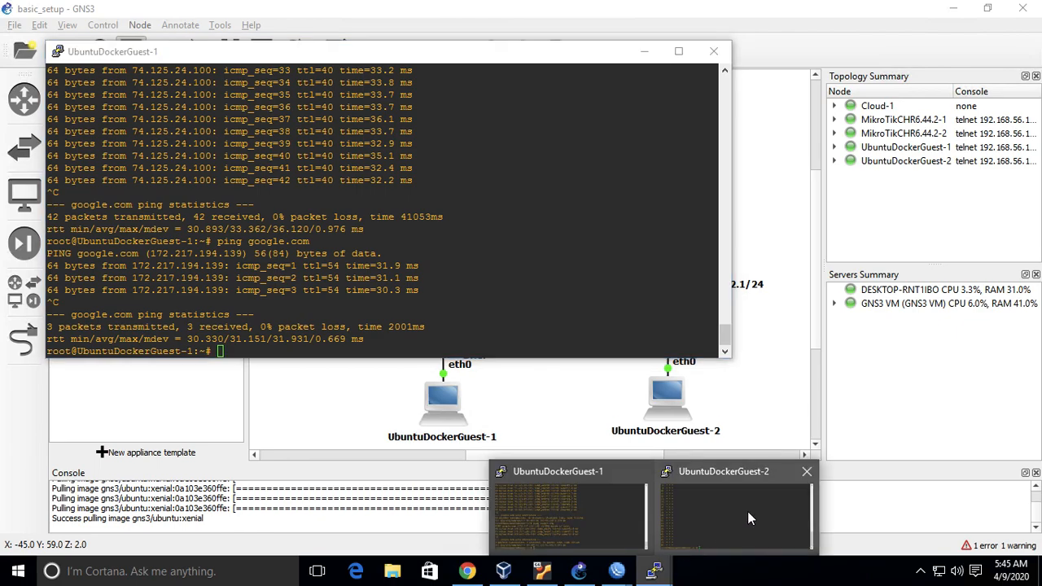
click(747, 511)
text(ping goog)
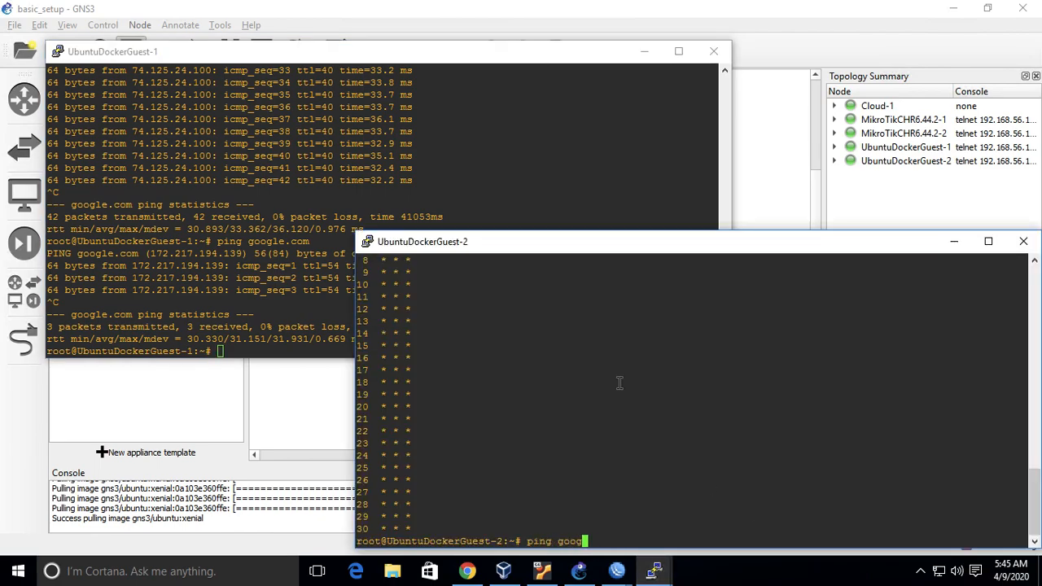
text(le.com)
key(Return)
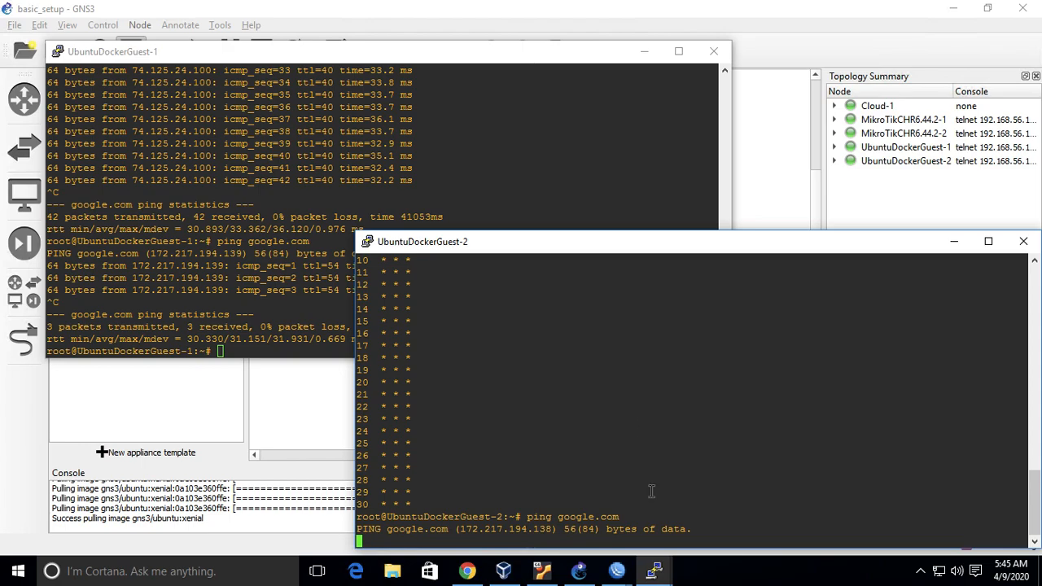
Ping google.com from the chr02 router's terminal in WinBox and stop the ping.
mouse_move(616, 570)
click(687, 528)
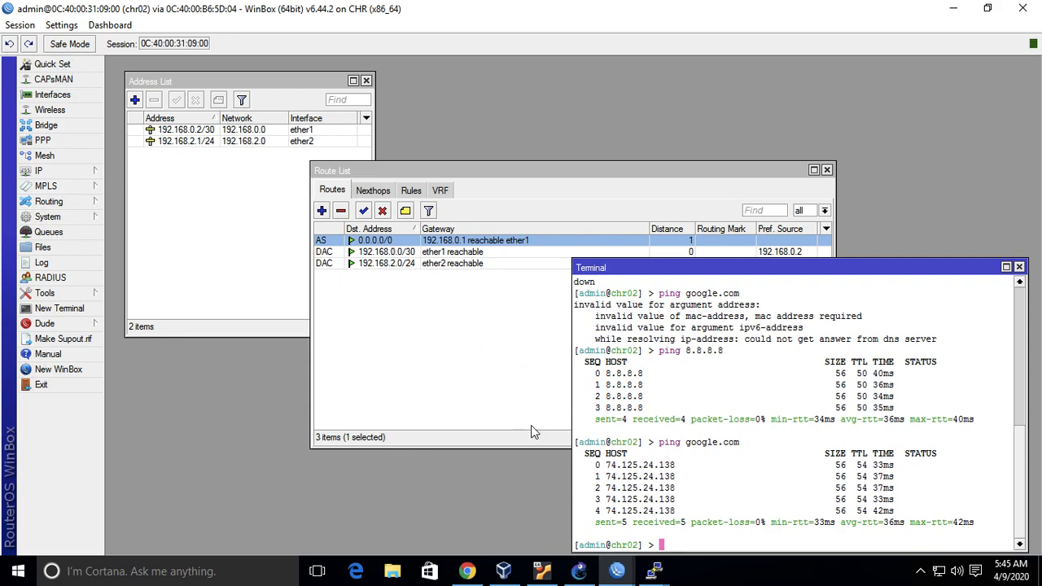
text(ping google.com)
key(Return)
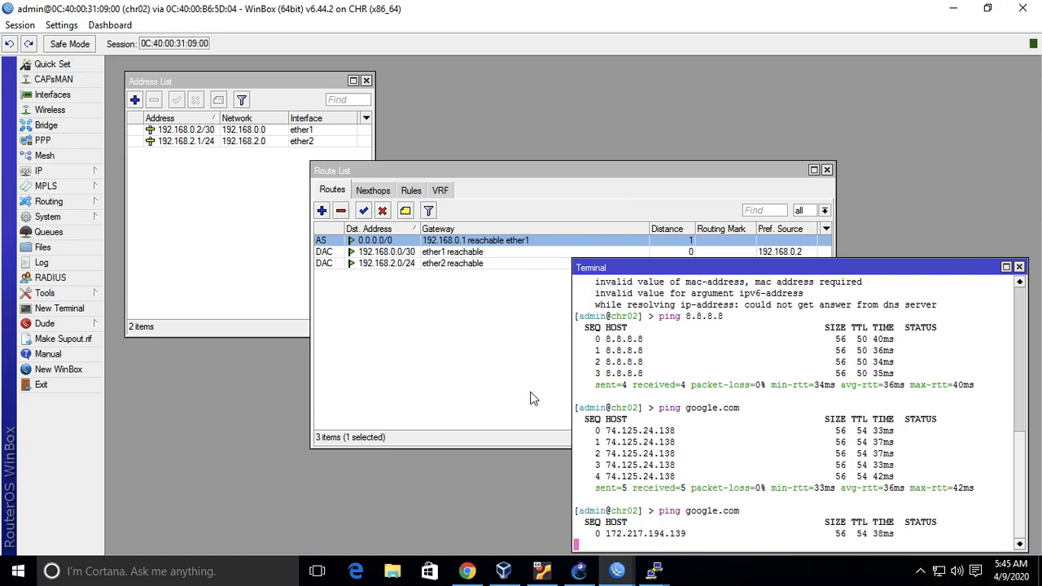
key(ctrl+c)
Check chr02's IP route list for its default route and close the list.
click(159, 198)
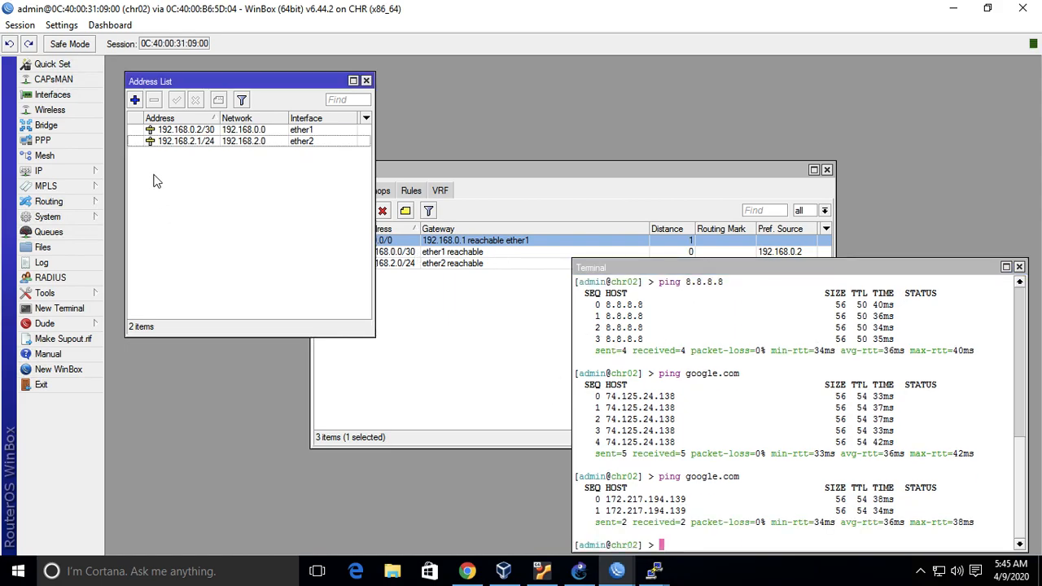
click(71, 170)
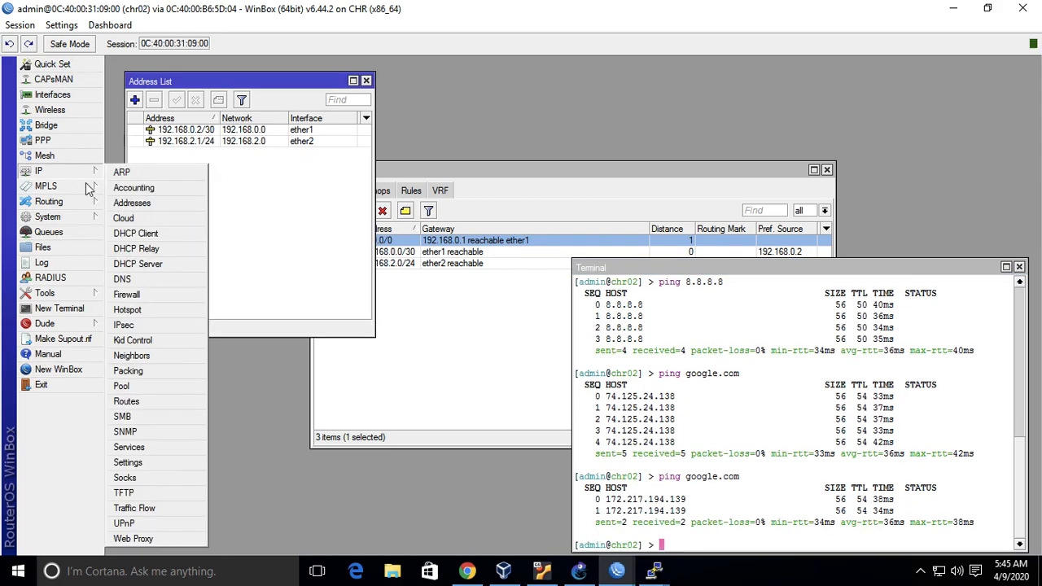
click(148, 403)
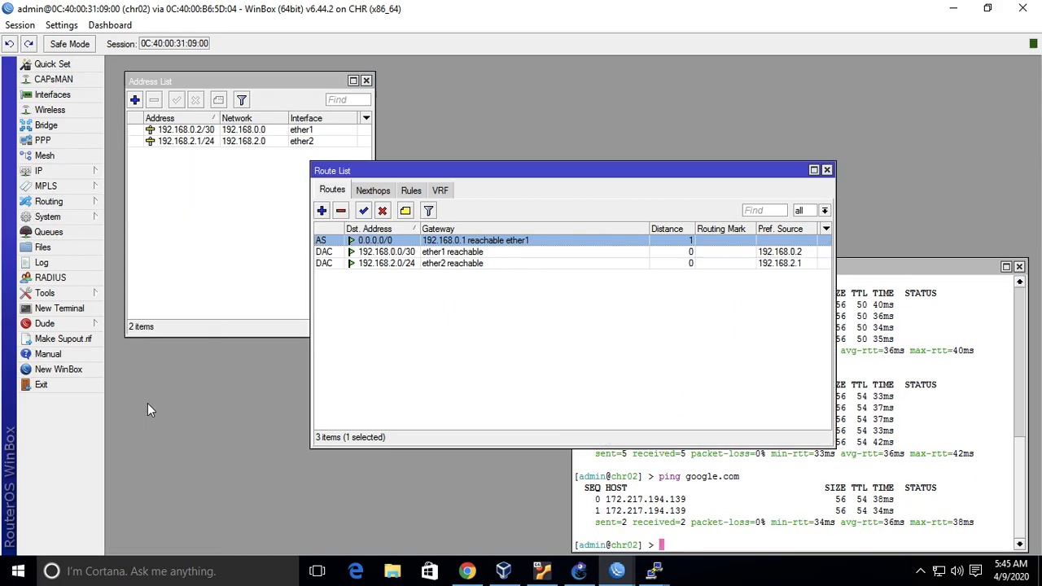
click(827, 168)
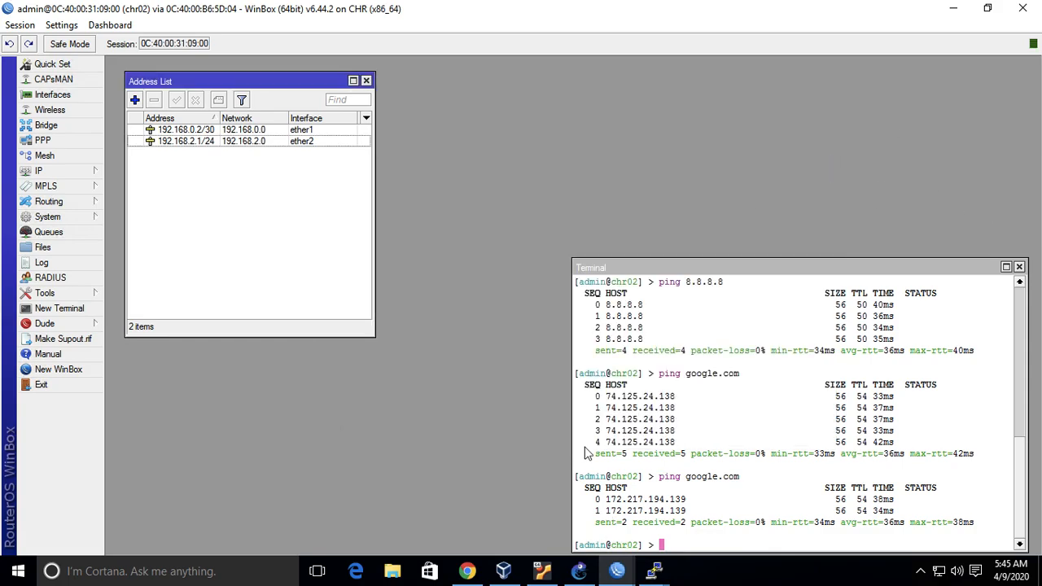
With chr01's firewall filter rules in view, stop and rerun the google.com ping on UbuntuDockerGuest-2, compare its output with the previous run, and stop it.
click(617, 570)
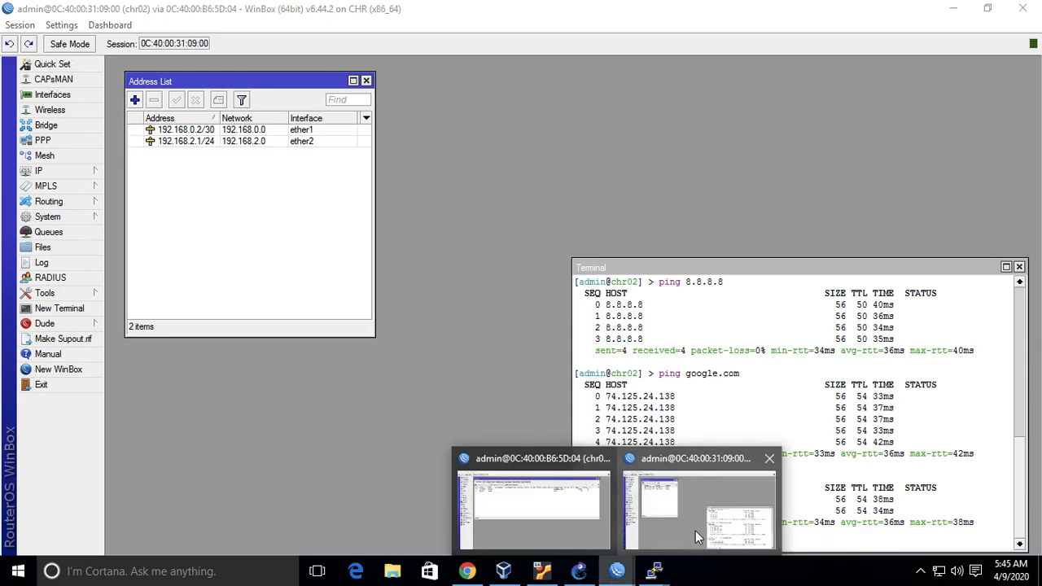
click(549, 529)
mouse_move(655, 573)
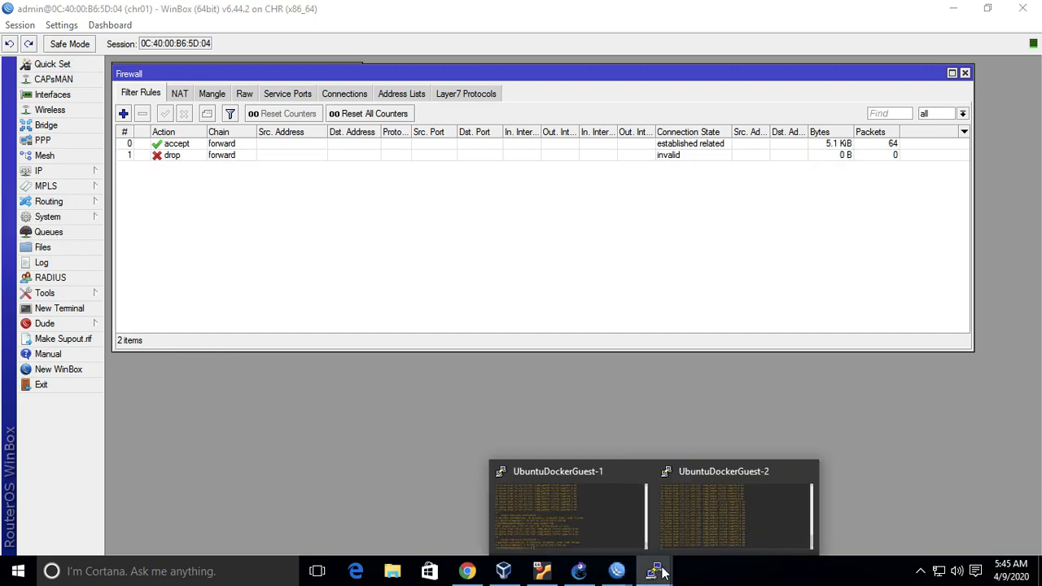
click(725, 513)
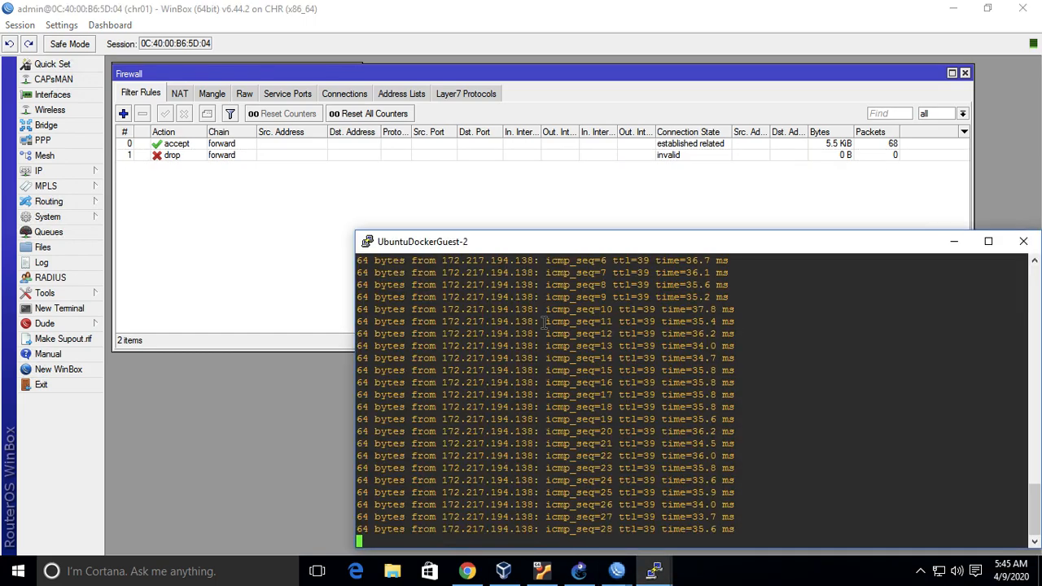
key(ctrl+c)
key(Up)
key(Return)
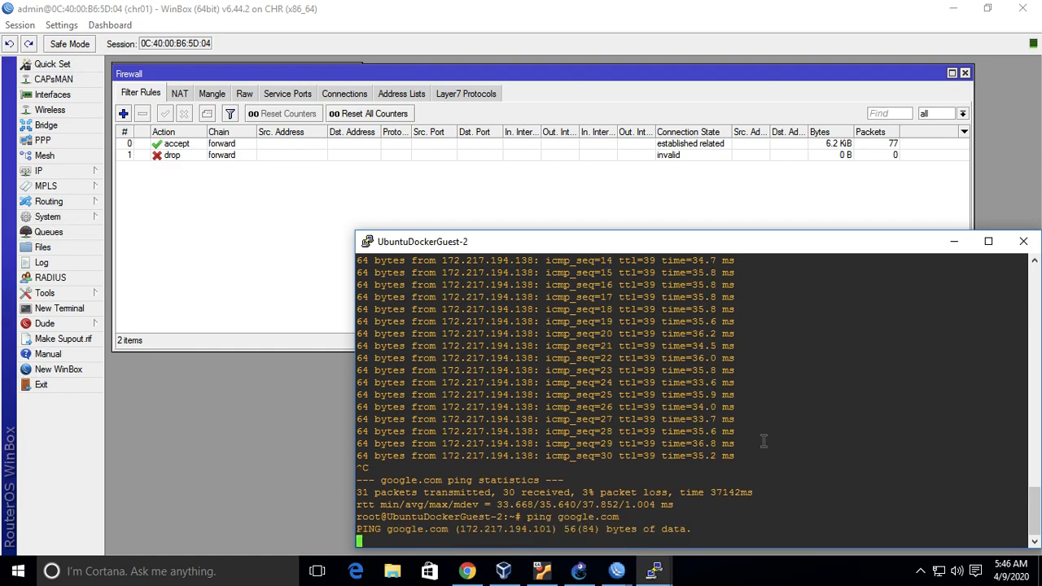
scroll(764, 441, up, 8)
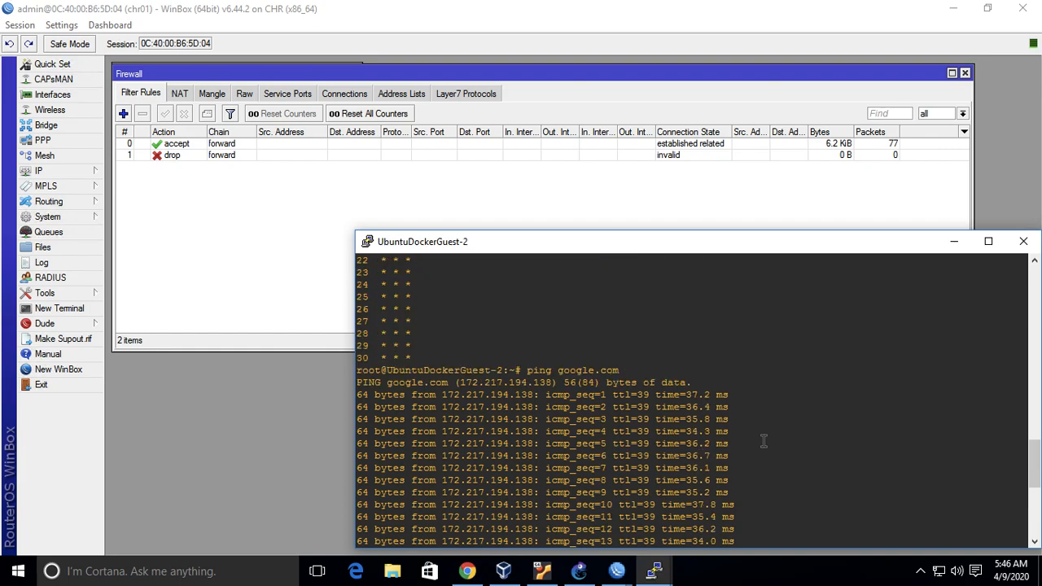
scroll(764, 441, down, 8)
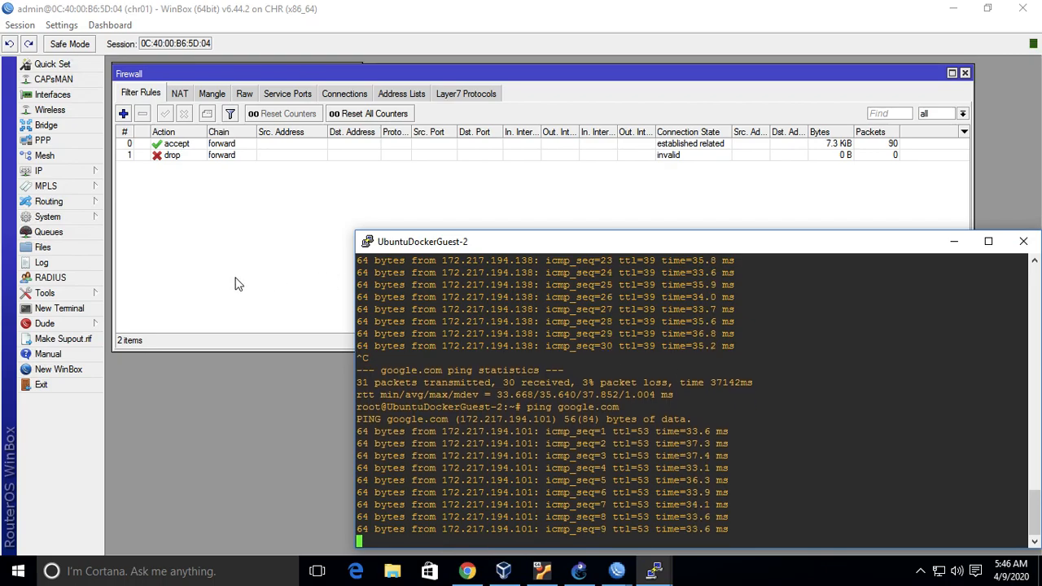
key(ctrl+c)
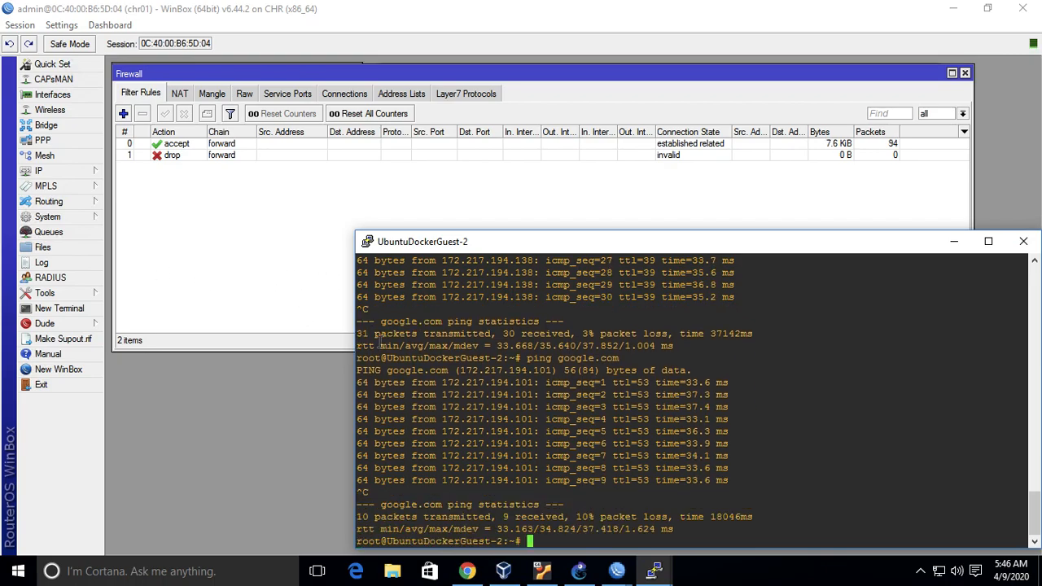
Review the action and general settings of chr01's masquerade NAT rule and close it without changes.
click(179, 94)
double_click(244, 143)
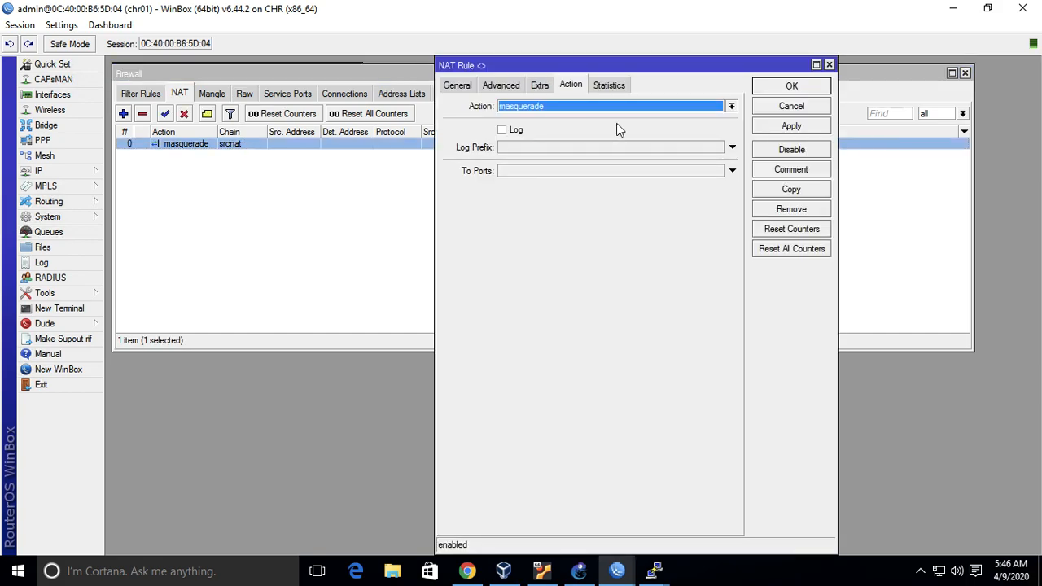
click(457, 86)
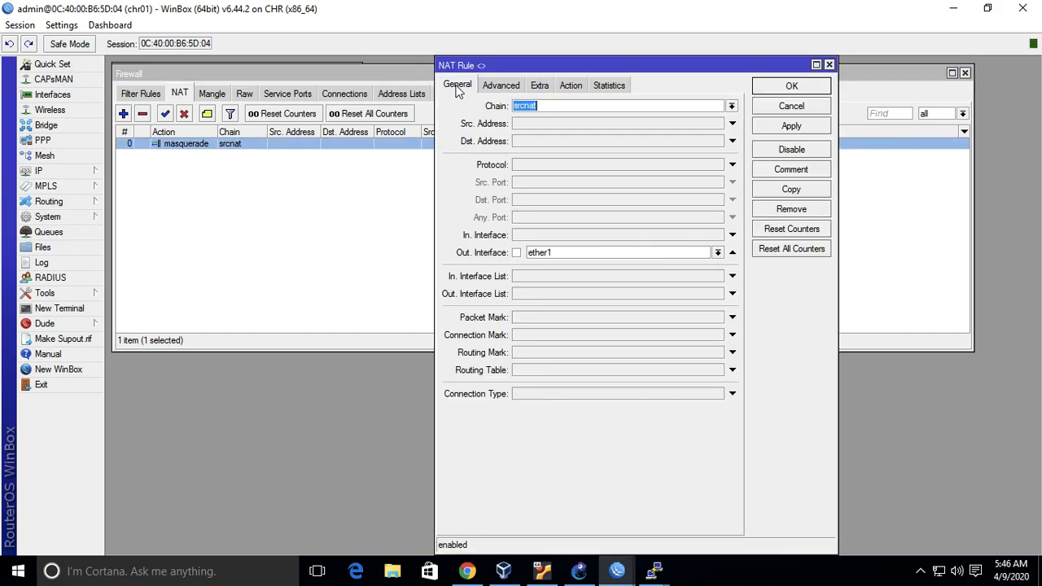
click(812, 110)
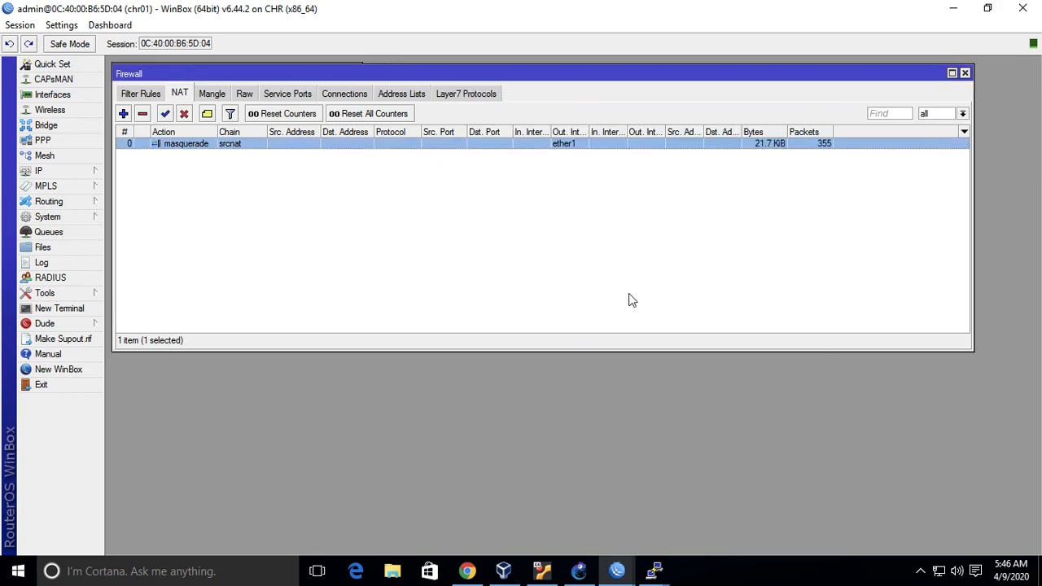
Switch to GNS3 and examine the paths from both Ubuntu guests through the MikroTik routers to Cloud-1.
click(580, 572)
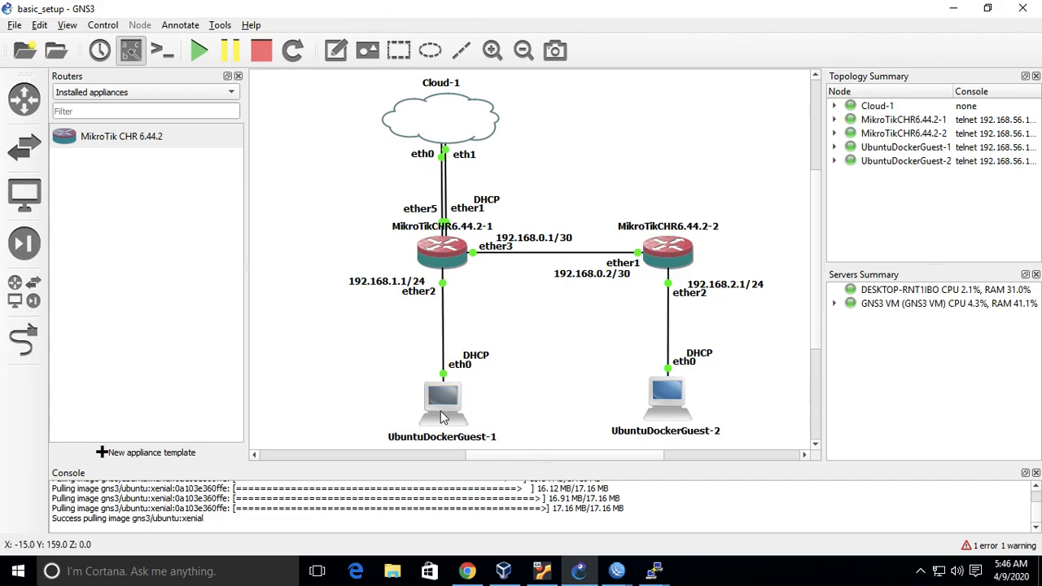
mouse_move(665, 415)
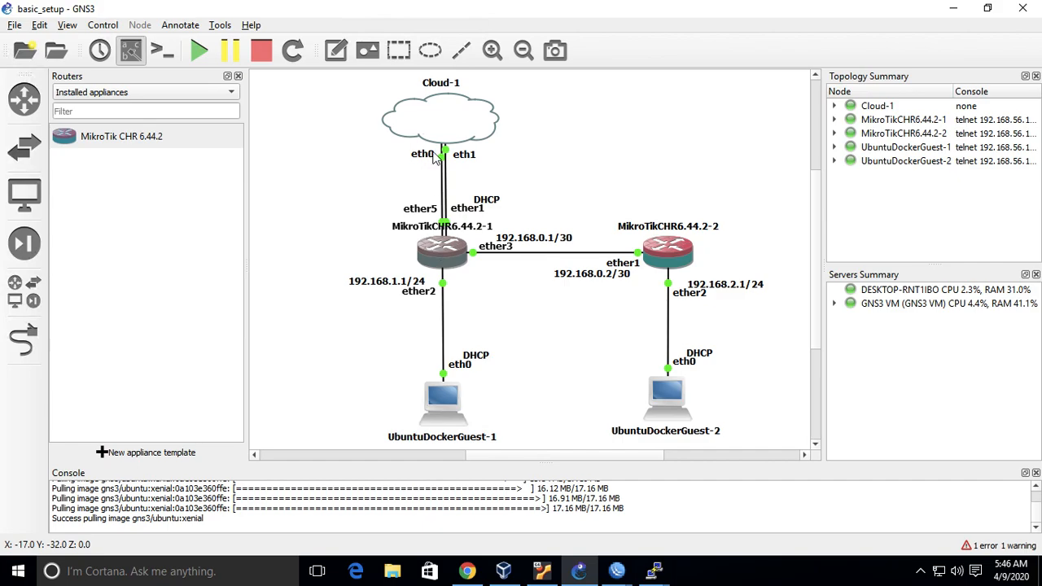
mouse_move(671, 395)
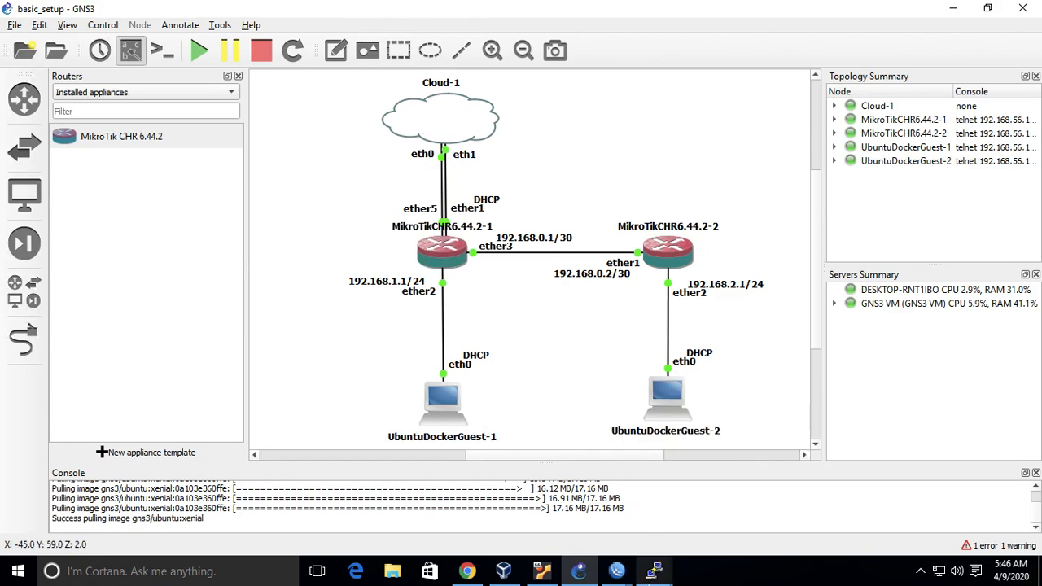
mouse_move(655, 570)
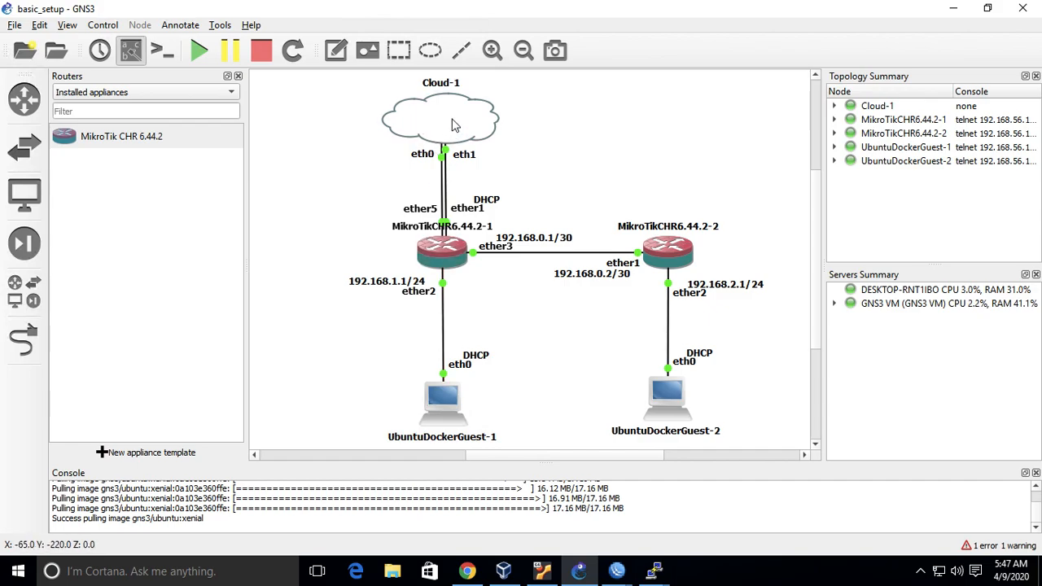
mouse_move(454, 125)
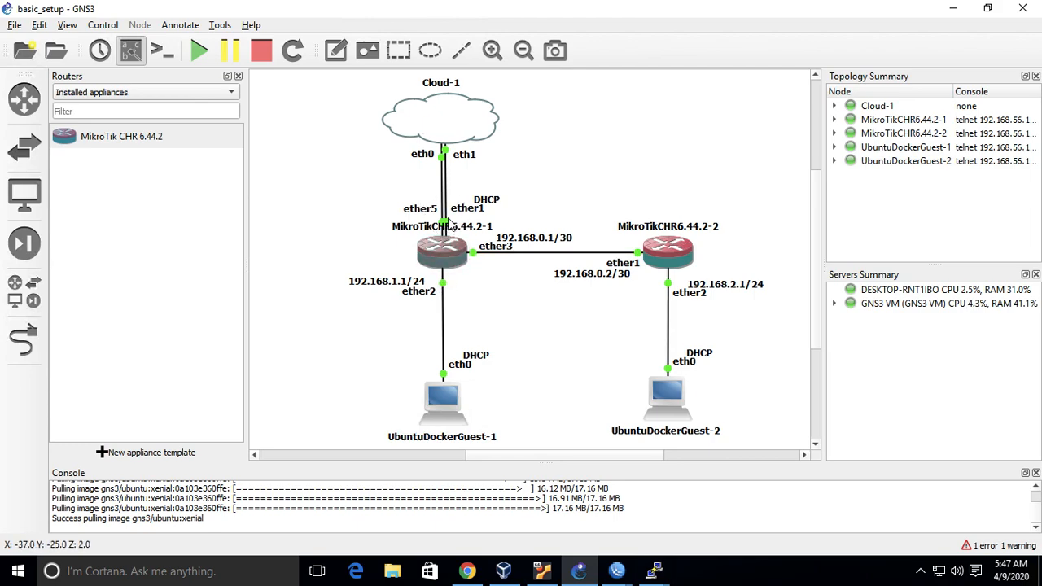
Switch to chr01's WinBox and start a forward-chain filter rule matching every destination address except 192.168.2.0/24.
click(616, 570)
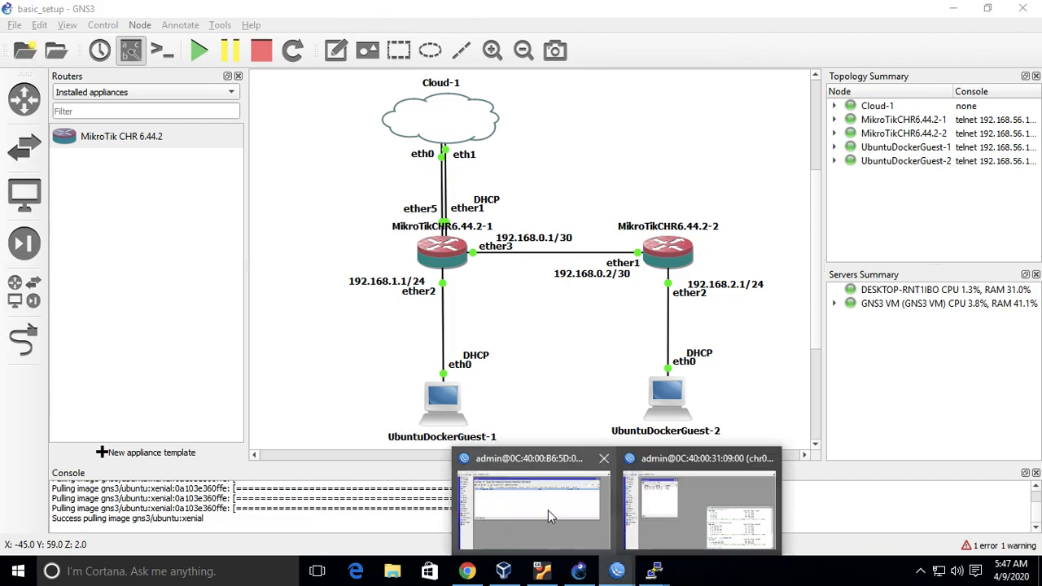
click(548, 510)
click(356, 187)
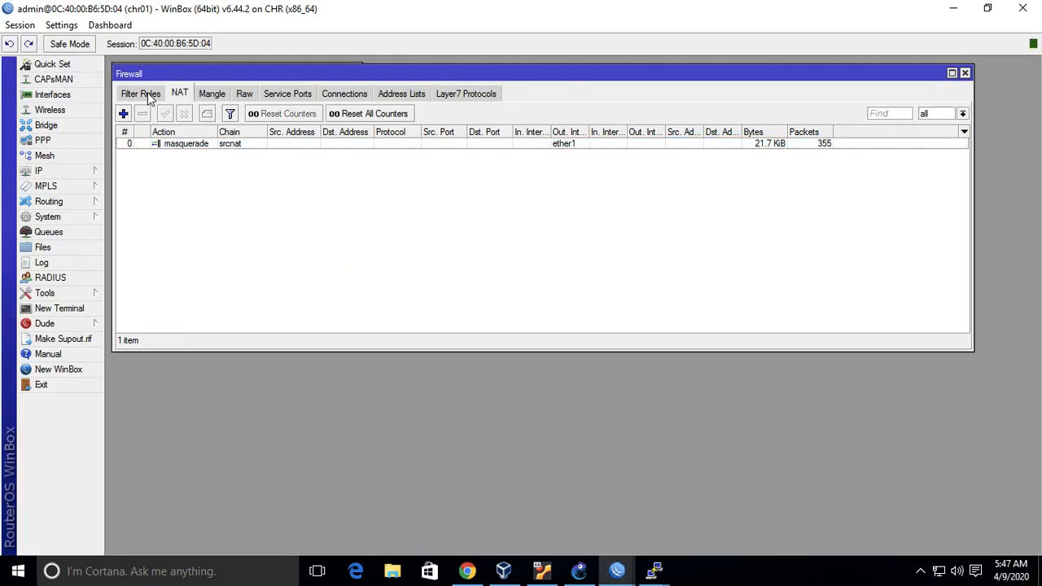
click(143, 94)
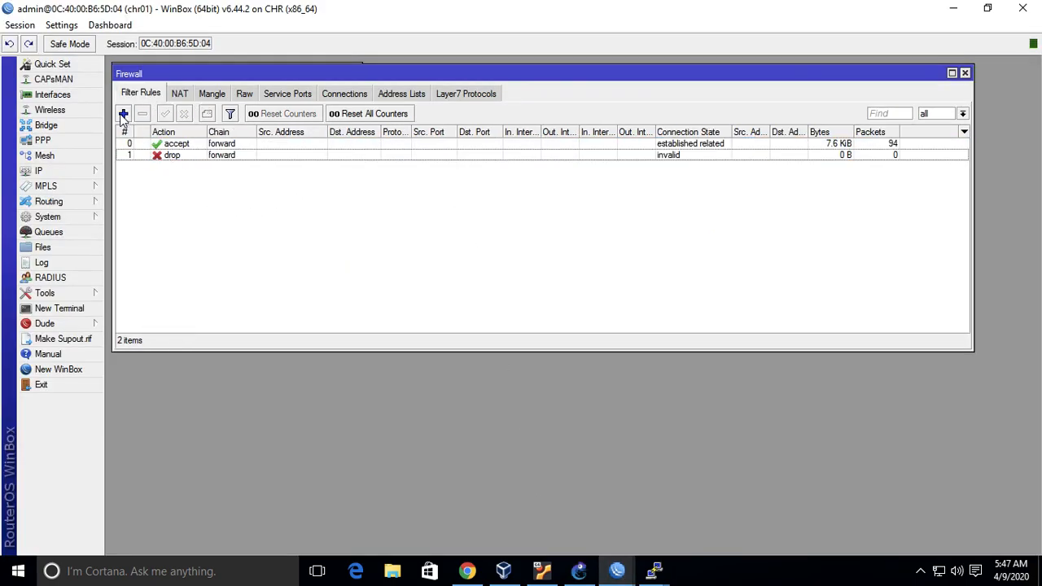
click(123, 114)
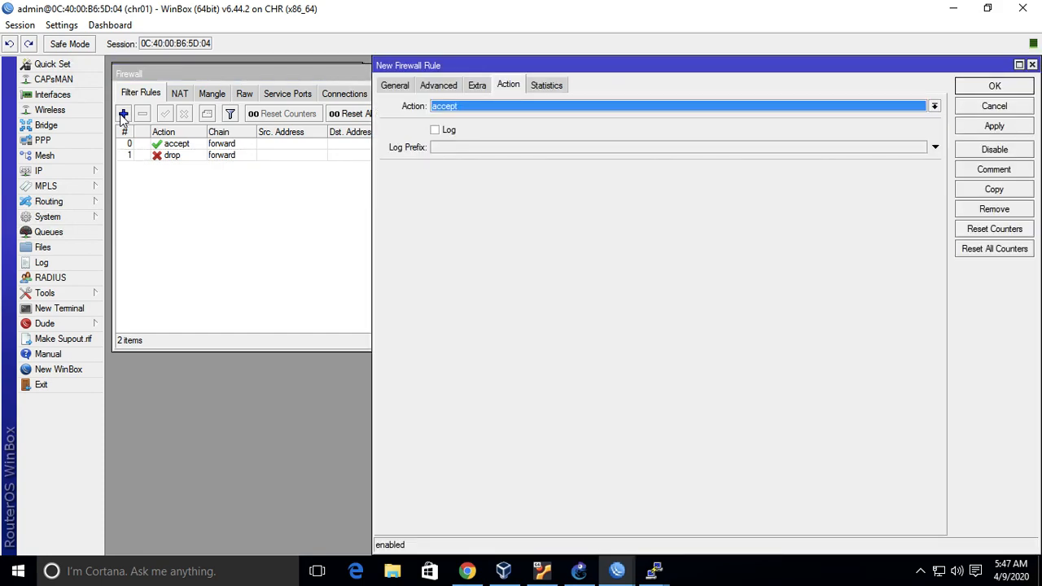
click(396, 84)
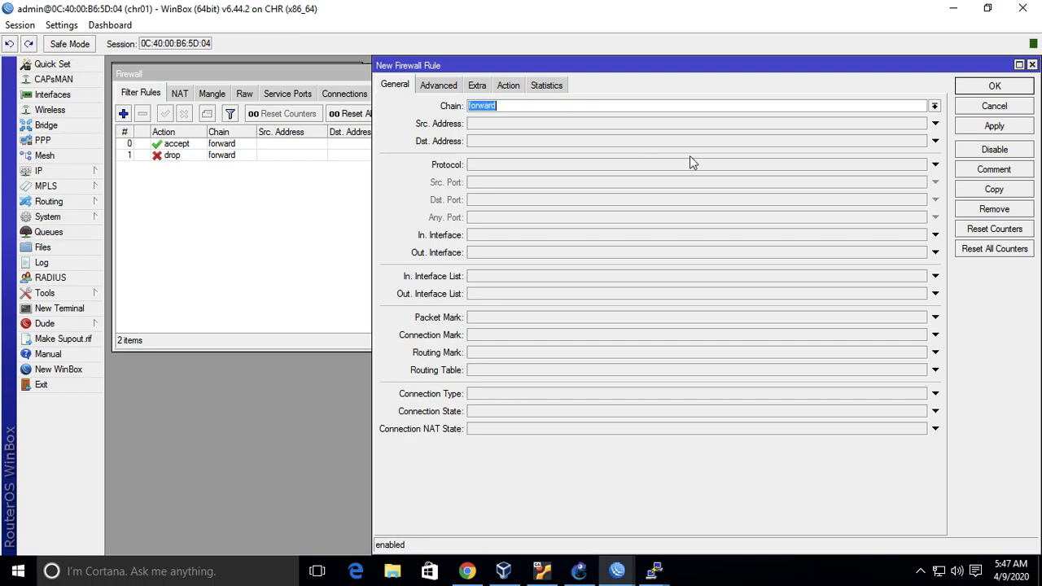
click(934, 143)
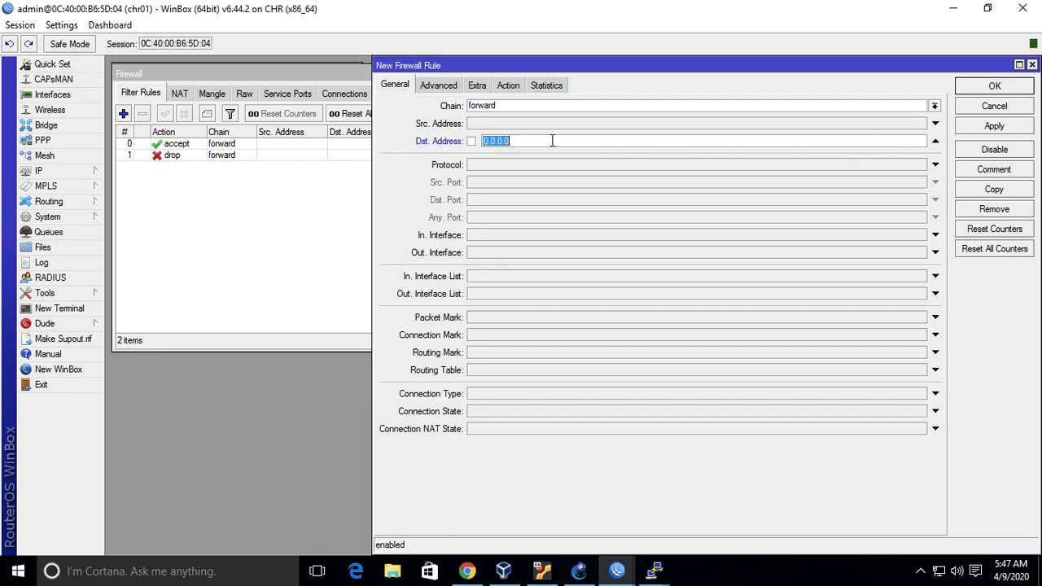
text(192.168.)
text(2.0/24)
click(472, 141)
click(472, 142)
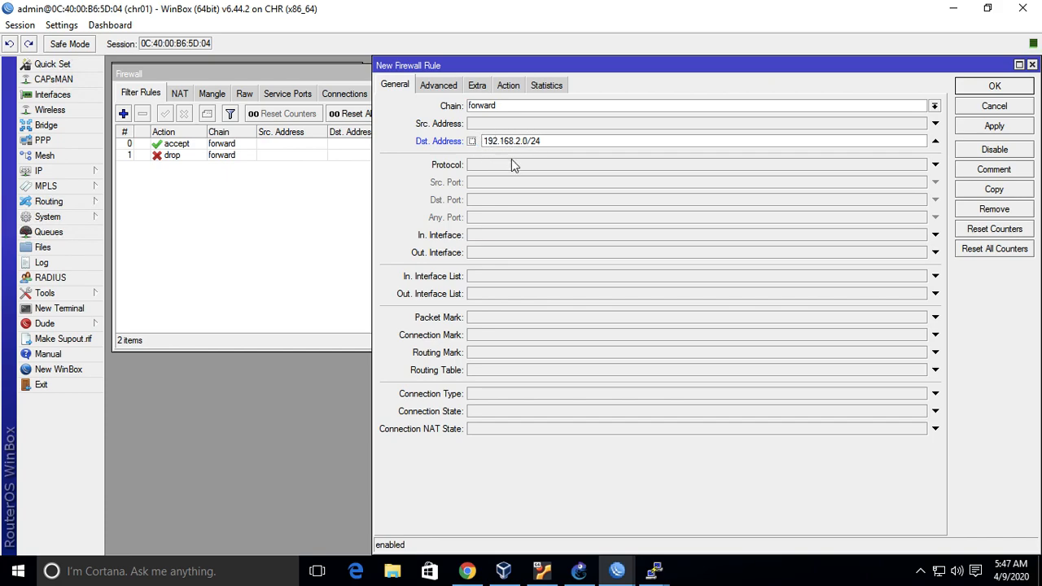
click(472, 142)
Set the new filter rule's action to drop, save it, and widen the destination address column to show the full subnet.
click(507, 86)
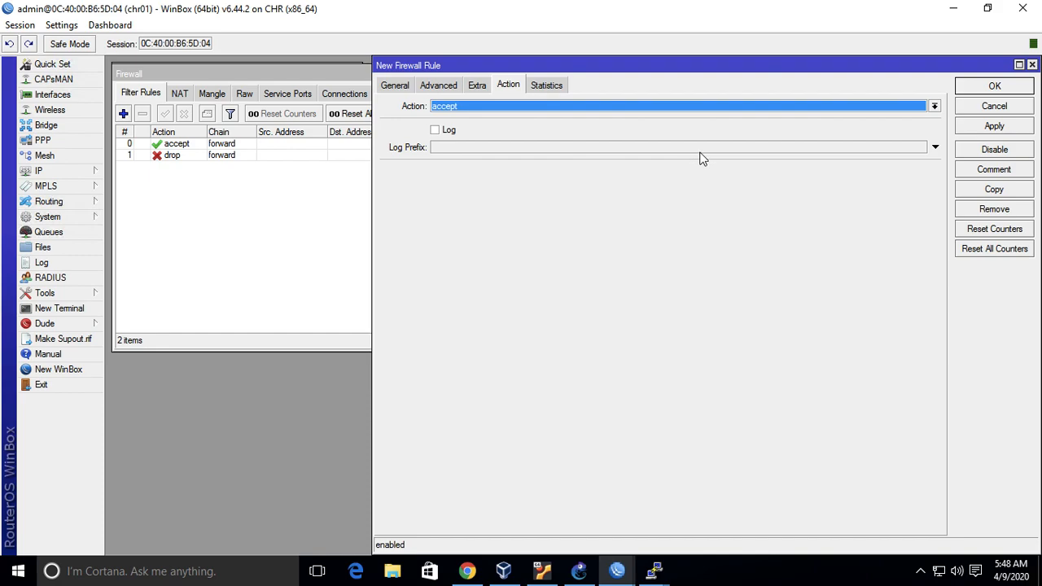
click(872, 107)
click(819, 150)
click(993, 86)
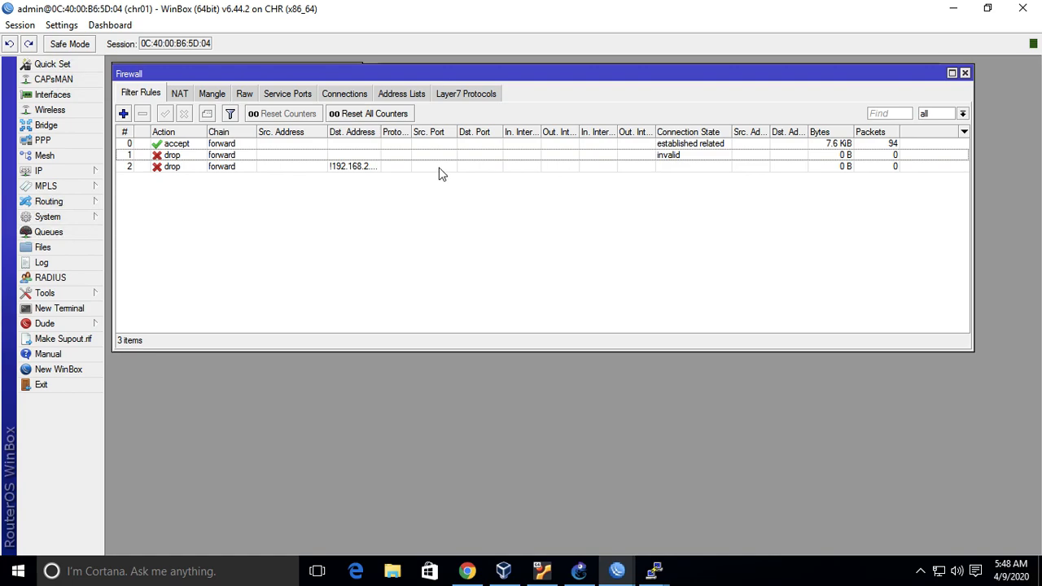
drag(379, 132, 401, 132)
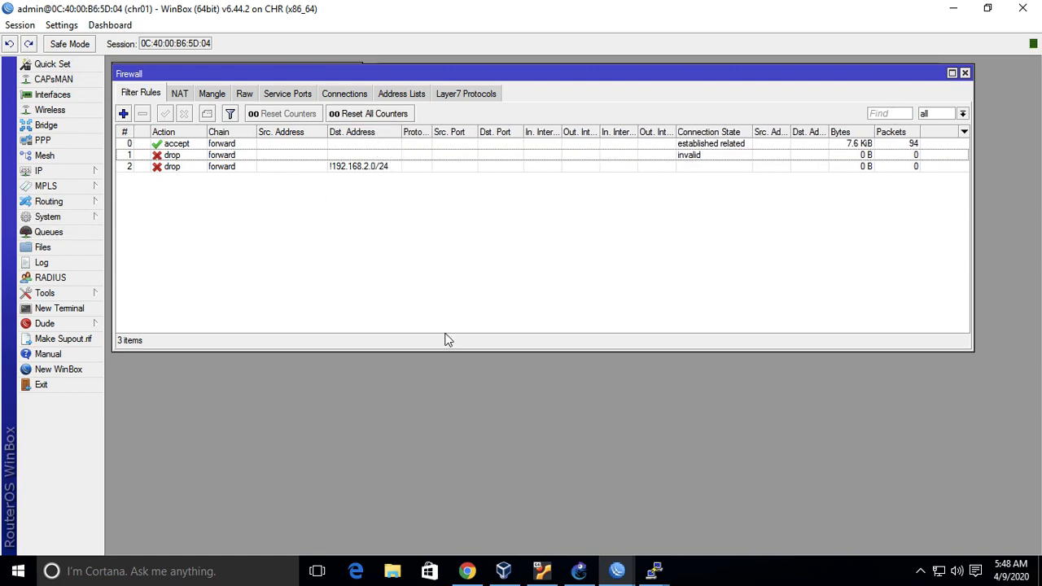
Switch to the UbuntuDockerGuest-1 console, rerun the ping to google.com, and stop it.
mouse_move(655, 571)
click(595, 529)
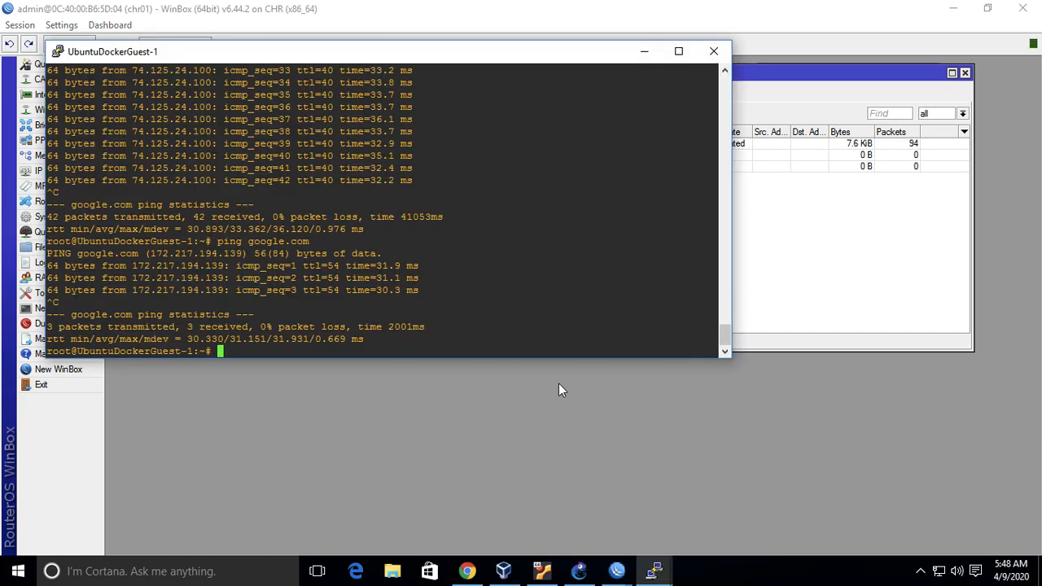
key(Up)
key(Return)
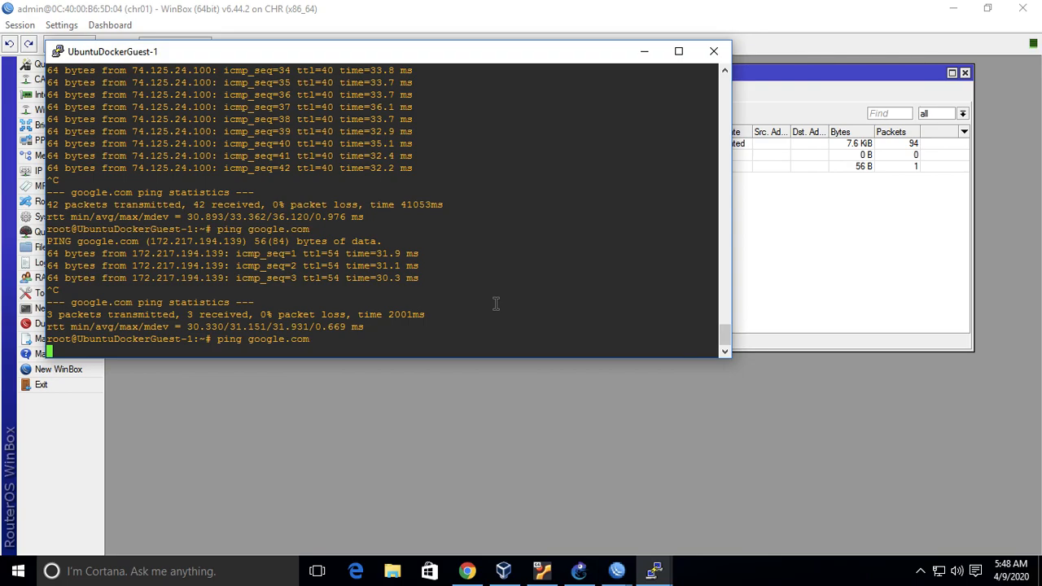
key(ctrl+c)
Ping 192.168.2.254 from UbuntuDockerGuest-1 and stop the ping.
text(ping 192.168.2.254)
key(Return)
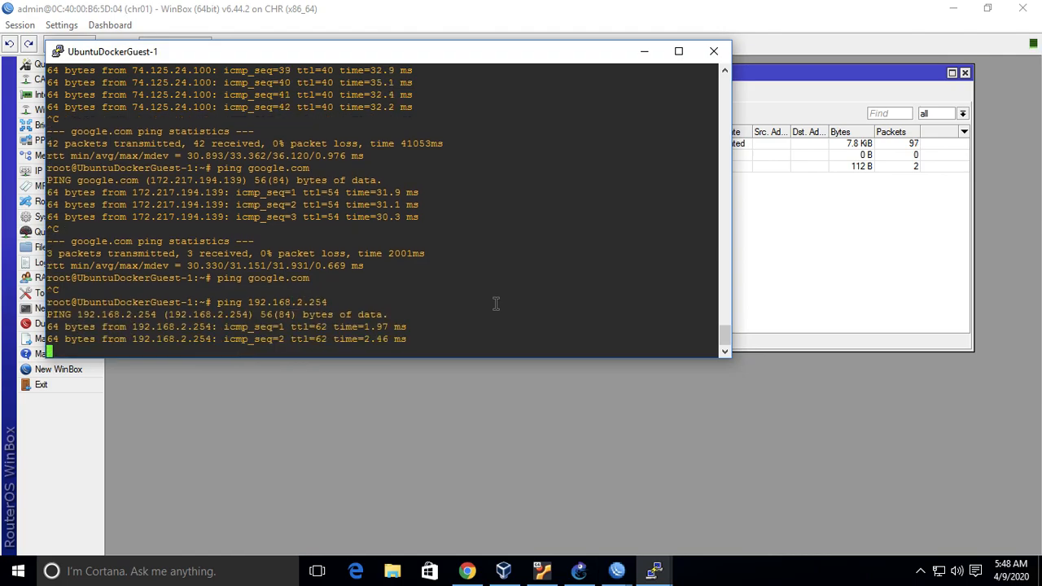
key(ctrl+c)
Ping 192.168.2.1 from UbuntuDockerGuest-1 by editing the previous command, and stop the ping.
key(Up)
key(BackSpace)
key(BackSpace)
key(BackSpace)
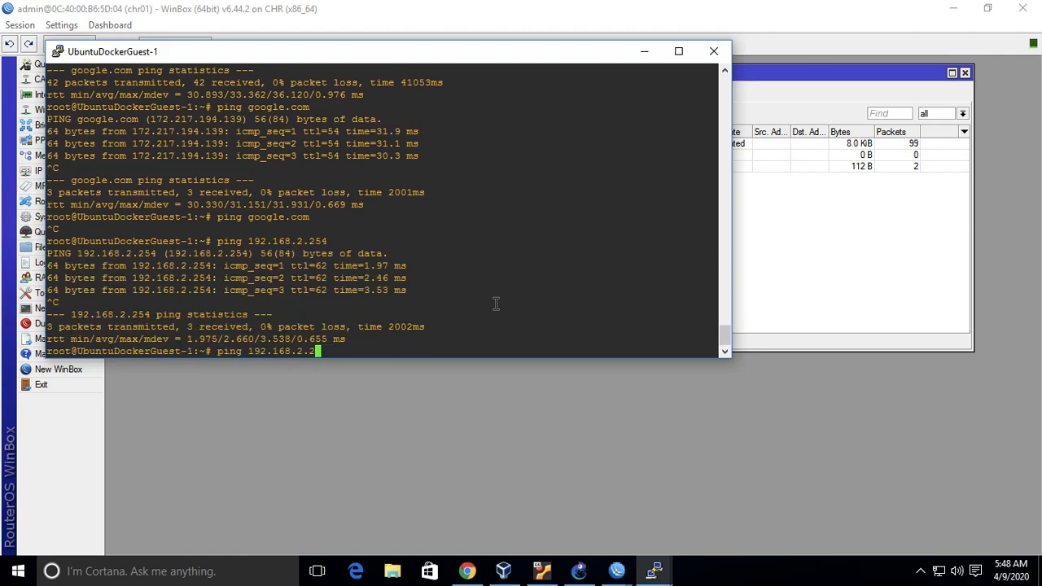
text(1)
key(Return)
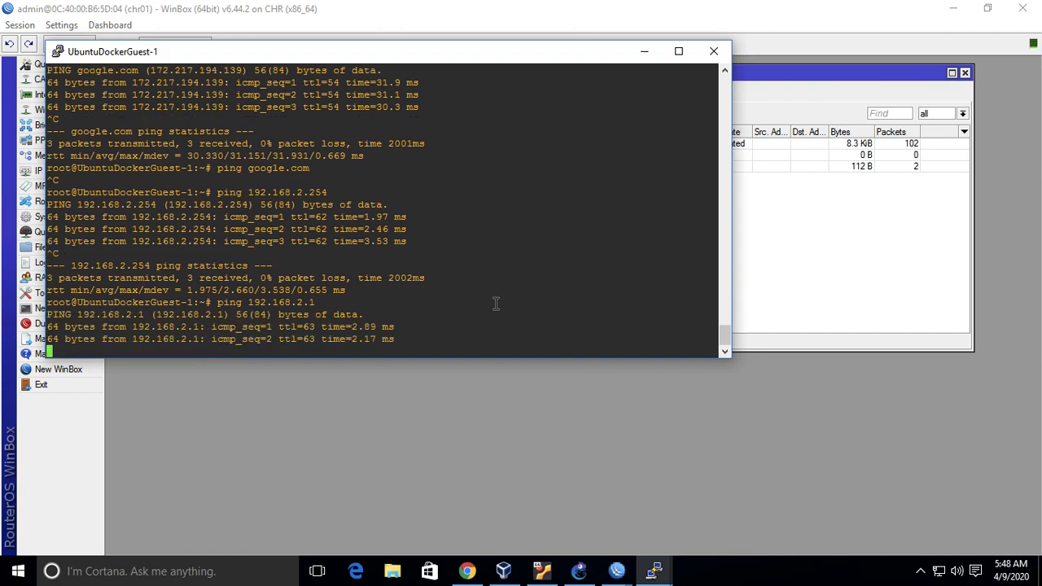
key(ctrl+c)
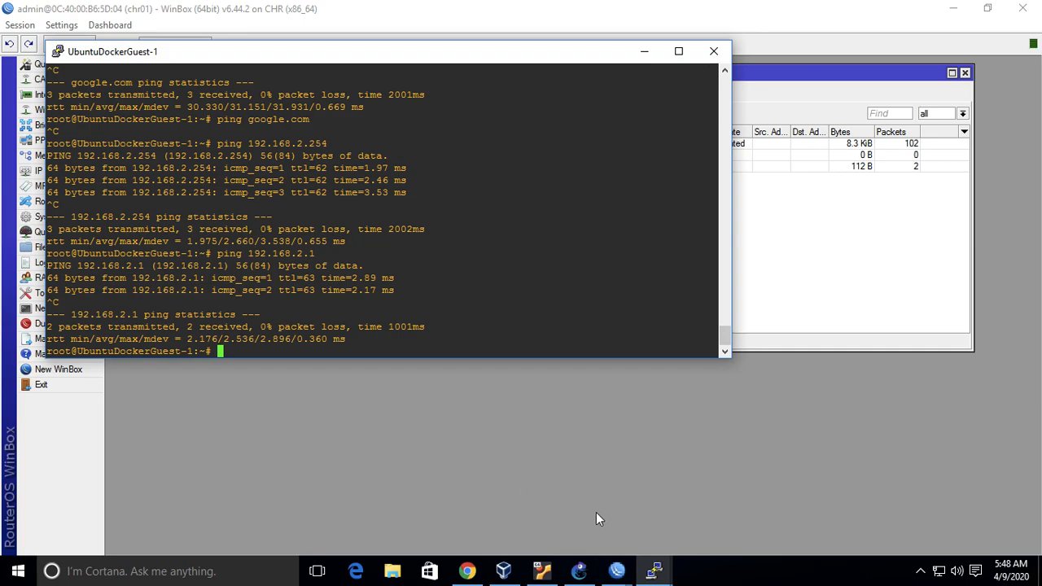
Switch to the meeting05 presentation in PowerPoint, review the FastTrack and custom chain slides, and return to the remote desktop.
key(ctrl+Left)
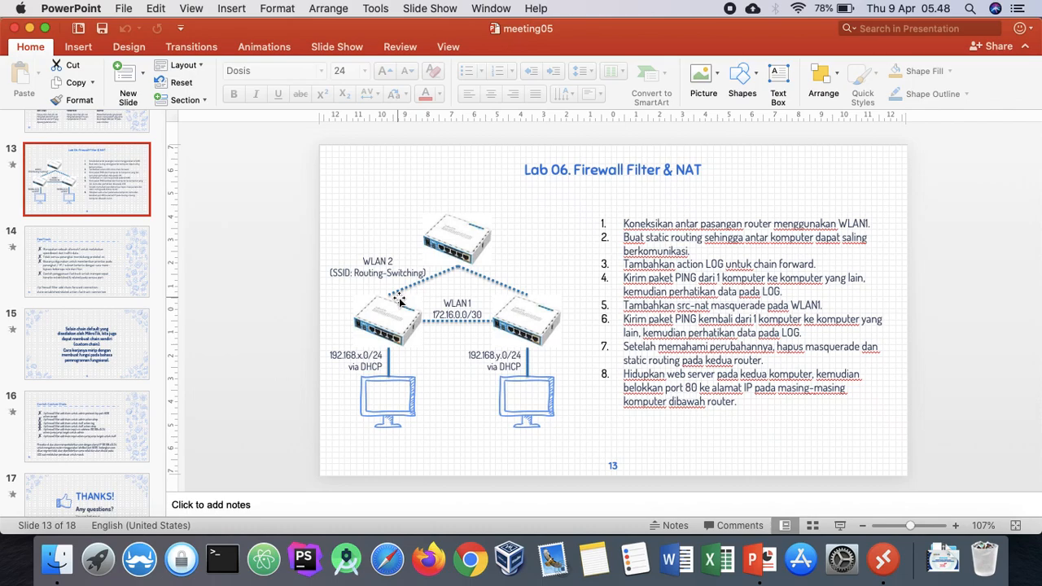
click(109, 257)
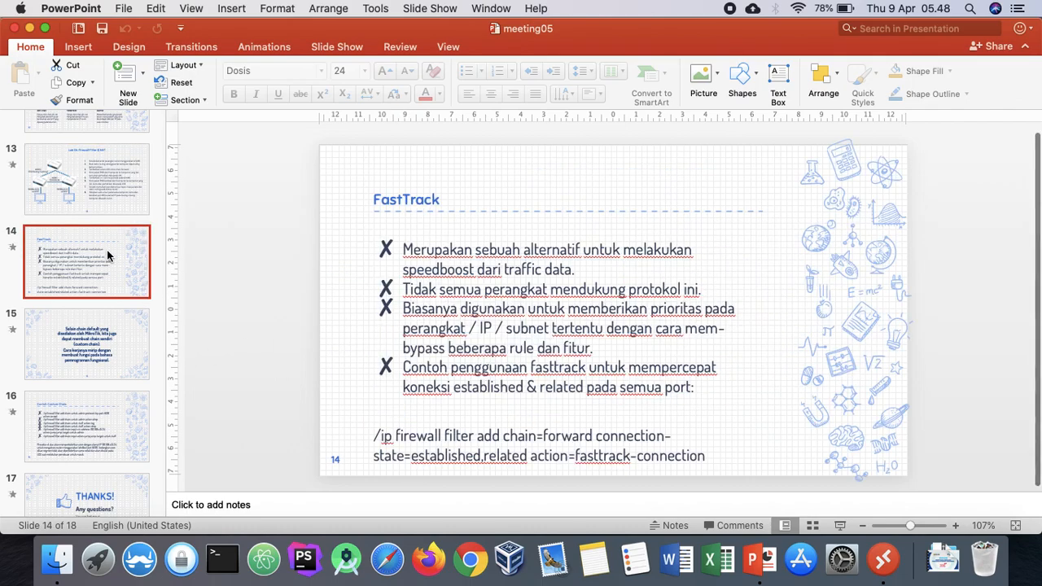
click(104, 207)
click(89, 393)
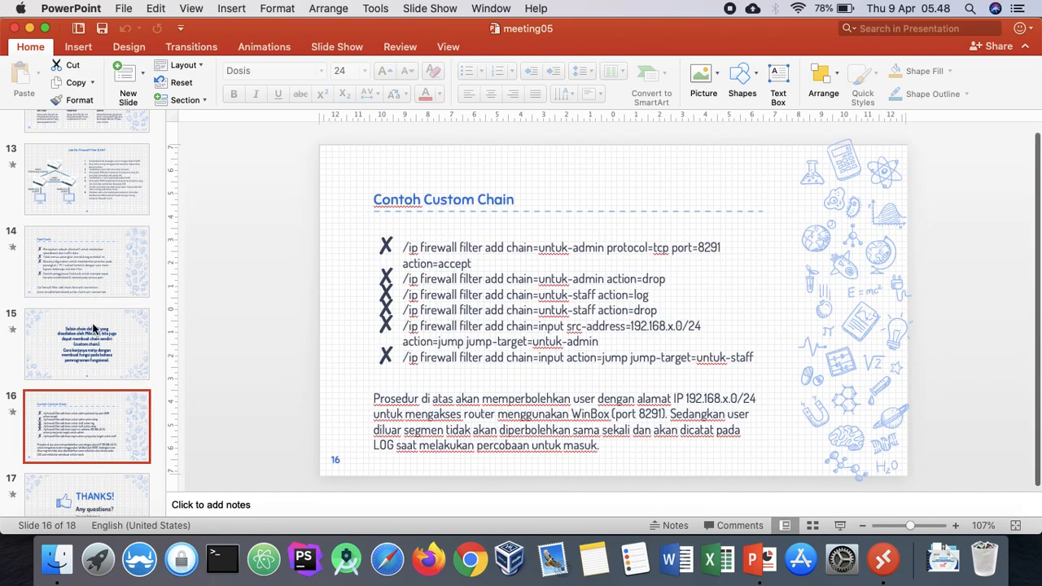
click(81, 243)
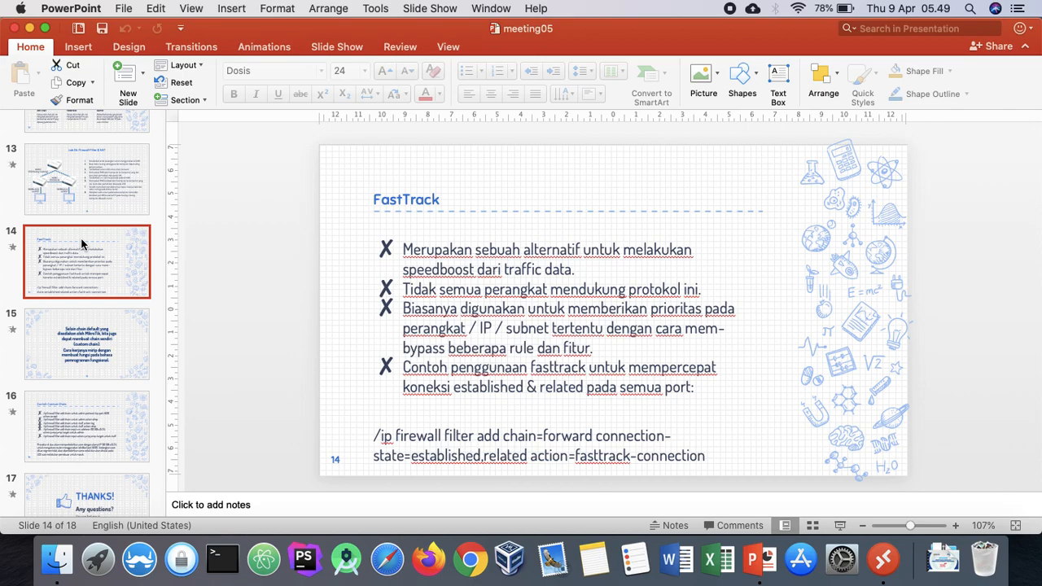
key(ctrl+Right)
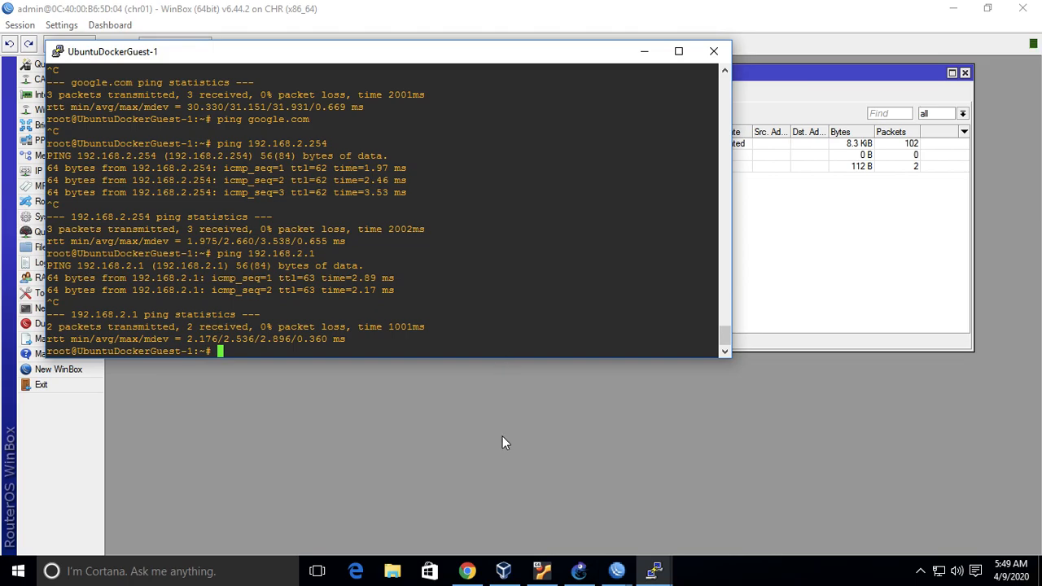
Return to the chr01 WinBox session and change the action of the !192.168.2.0/24 drop rule to fasttrack connection.
click(579, 571)
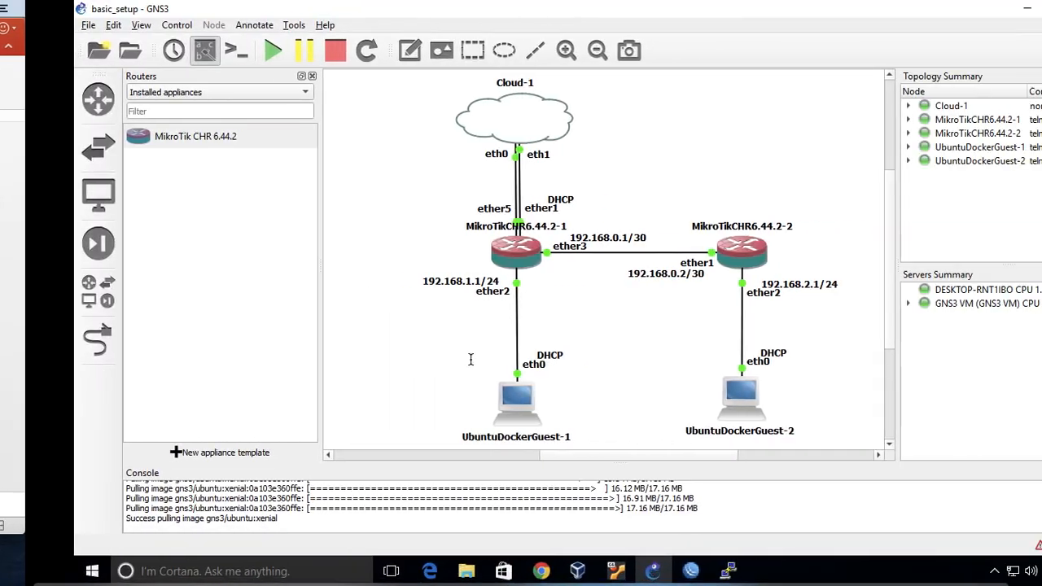
mouse_move(620, 572)
click(557, 523)
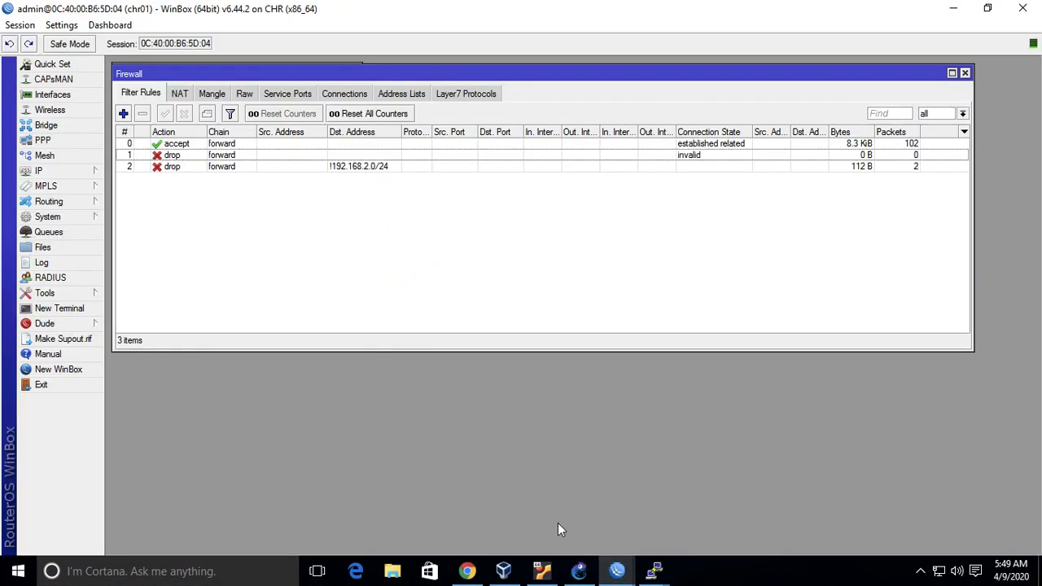
double_click(295, 167)
click(384, 87)
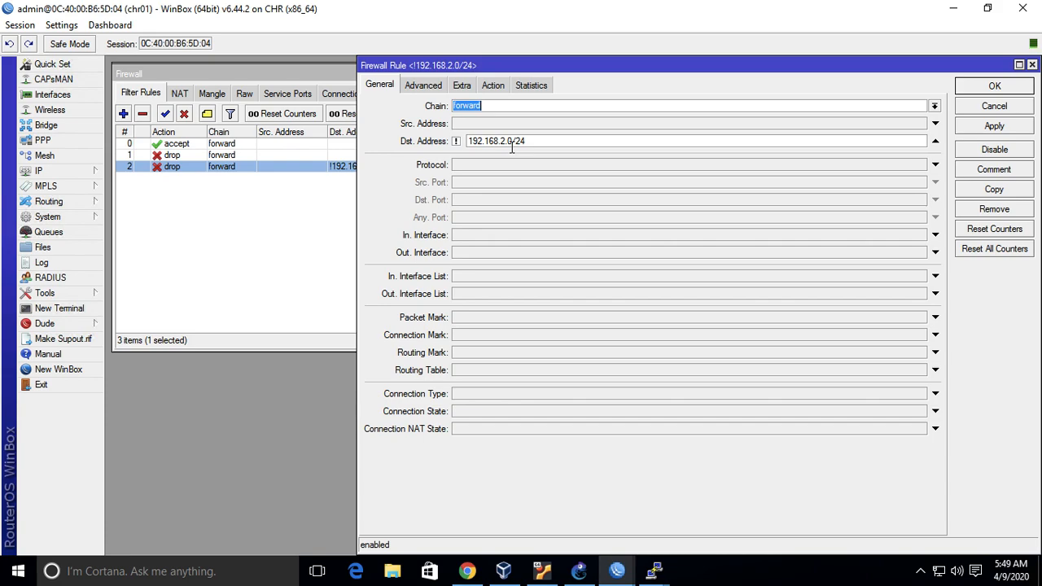
click(493, 86)
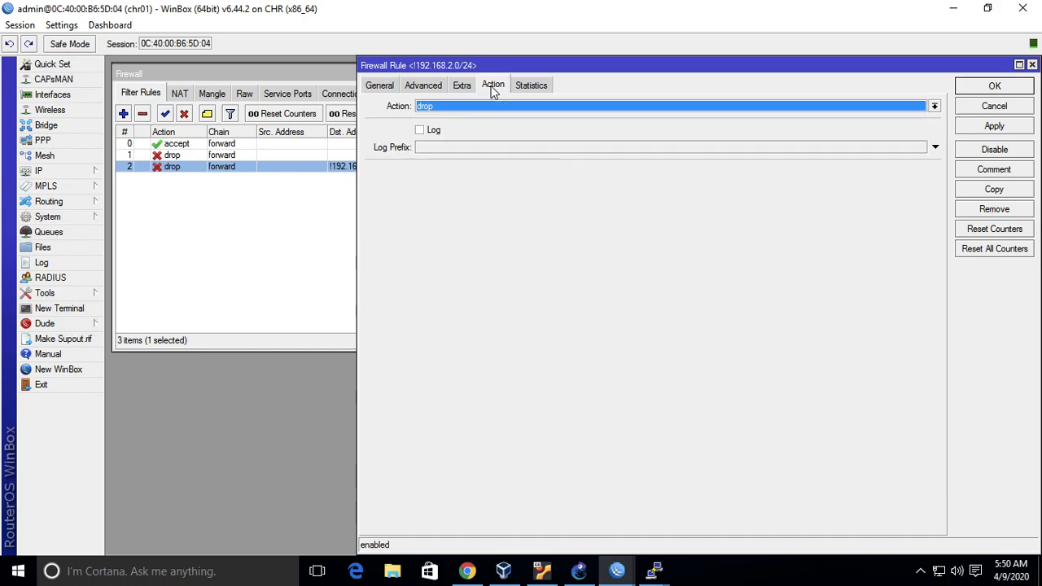
click(562, 107)
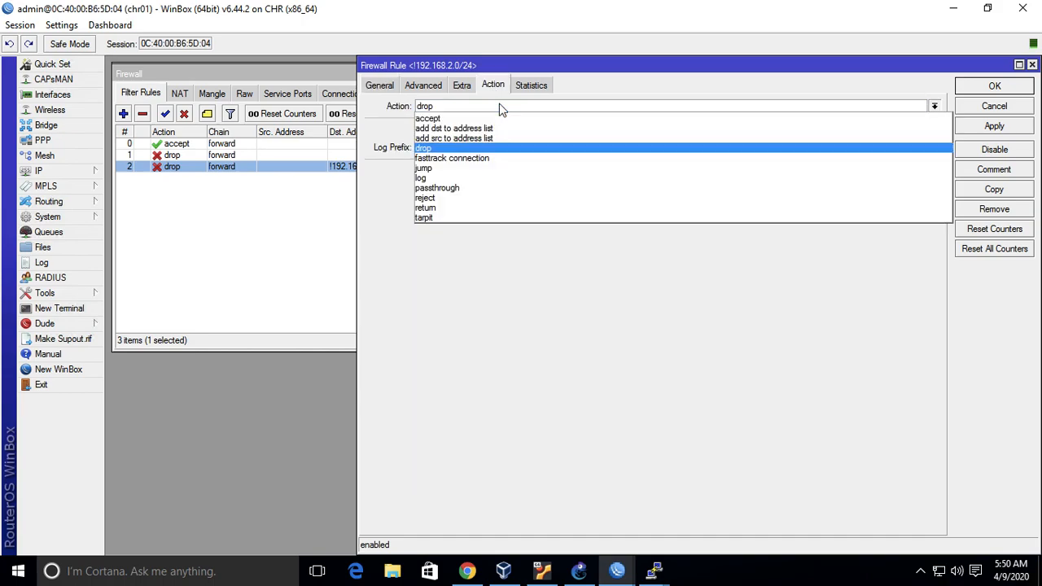
click(476, 159)
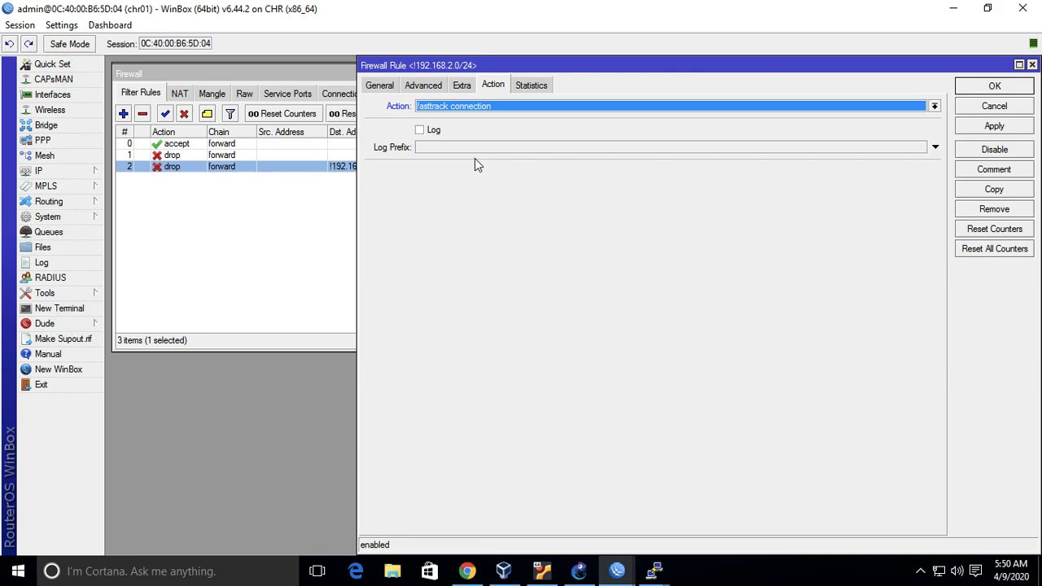
Remove the negation from the rule's destination address, check the GNS3 topology, and clear the destination address in WinBox.
click(379, 85)
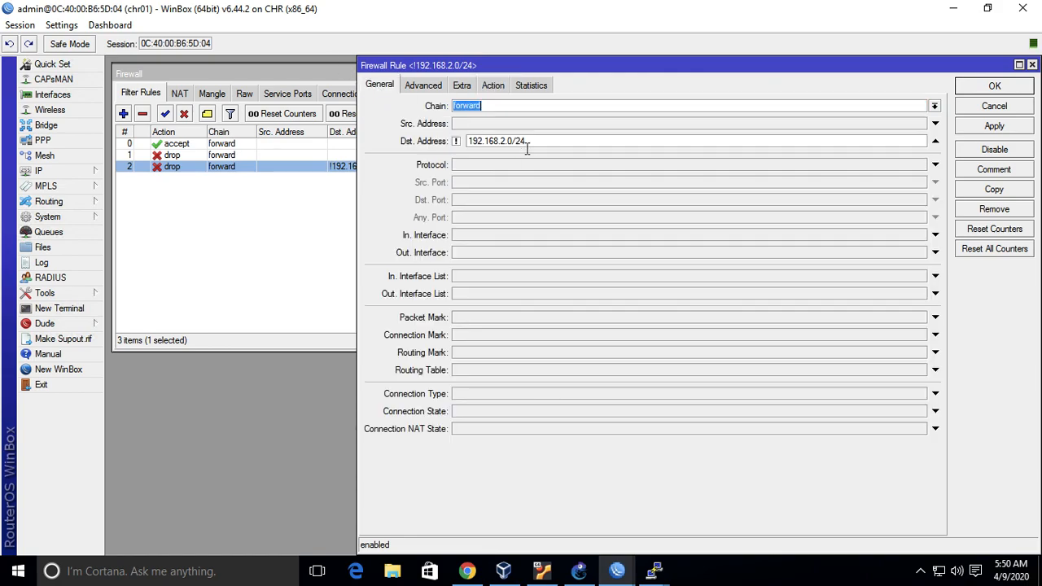
click(457, 140)
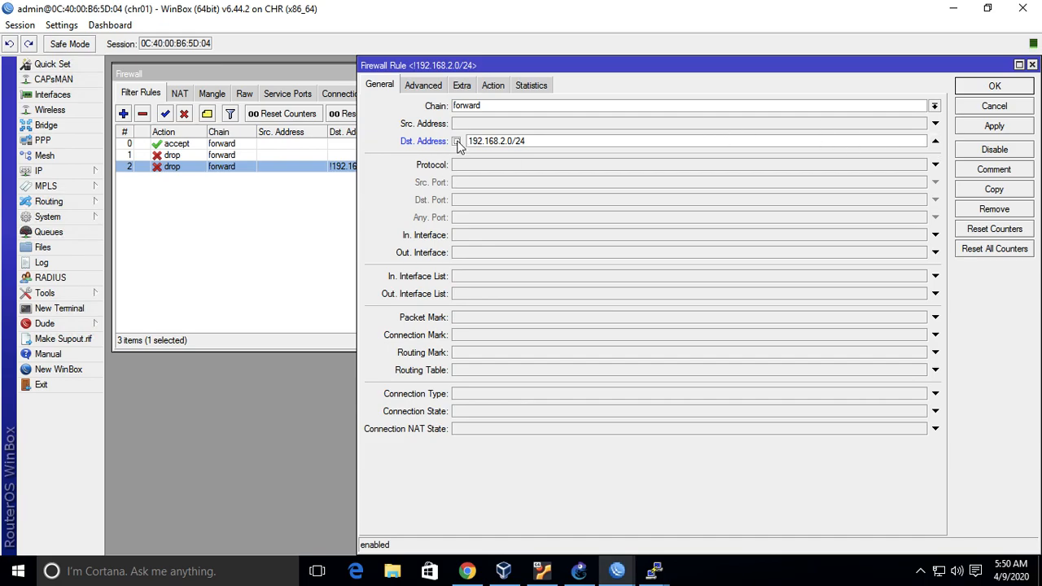
click(589, 565)
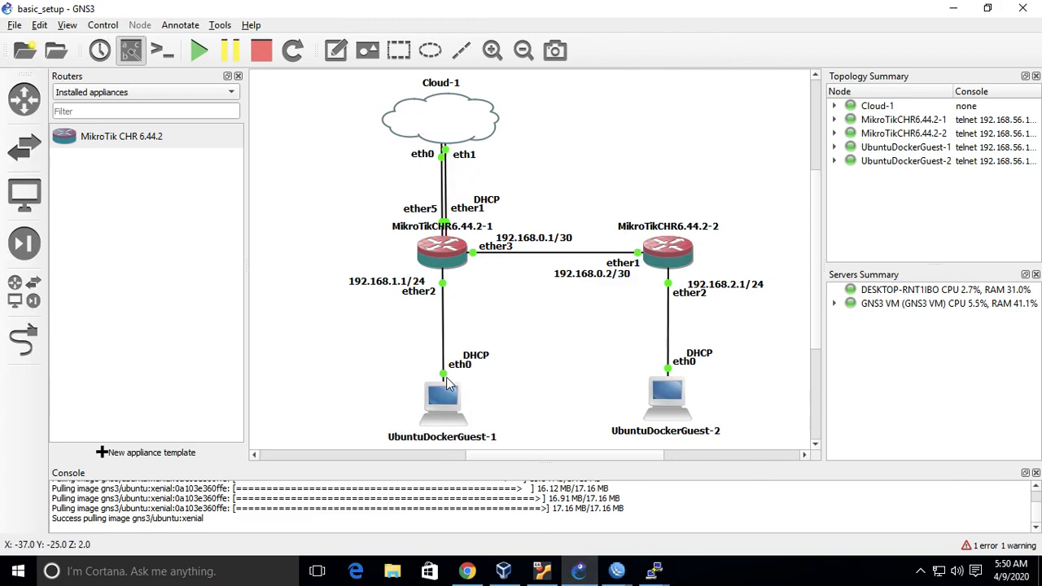
mouse_move(617, 569)
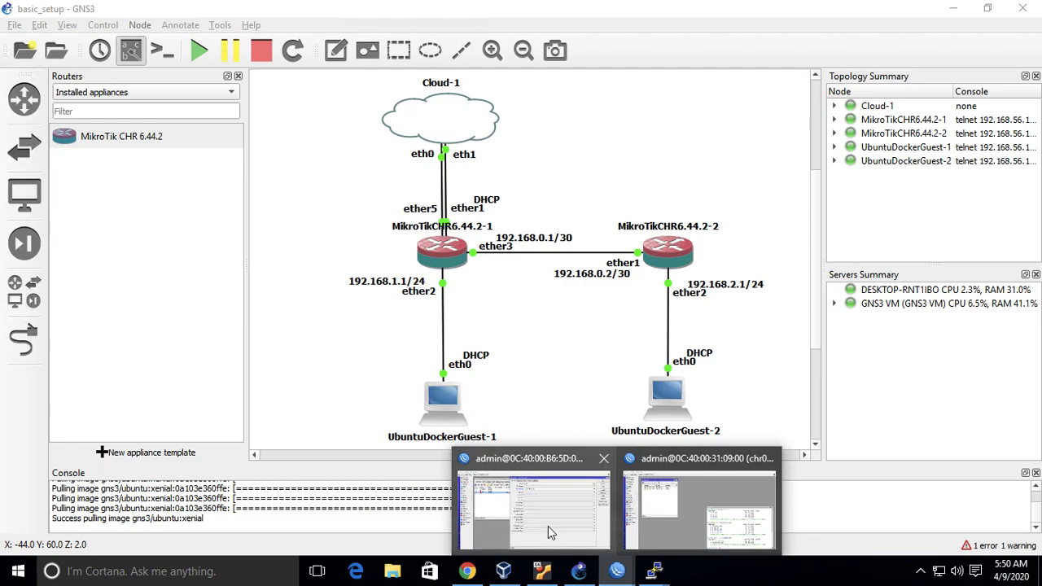
click(537, 521)
click(934, 141)
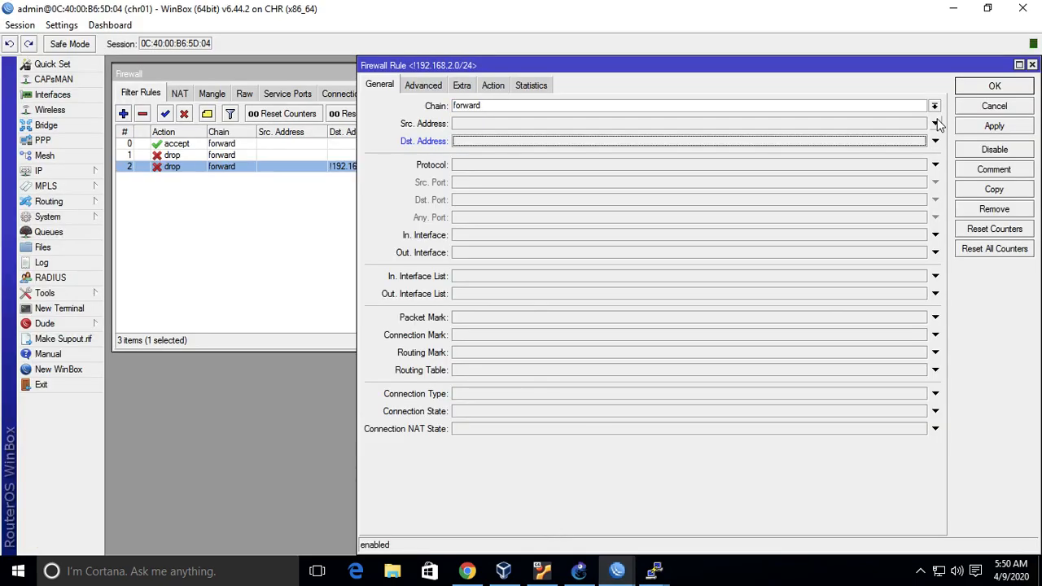
Set the rule's source address to 192.168.1.254, save the rule, and widen the Action column in the filter rule list.
click(935, 123)
text(192.168.)
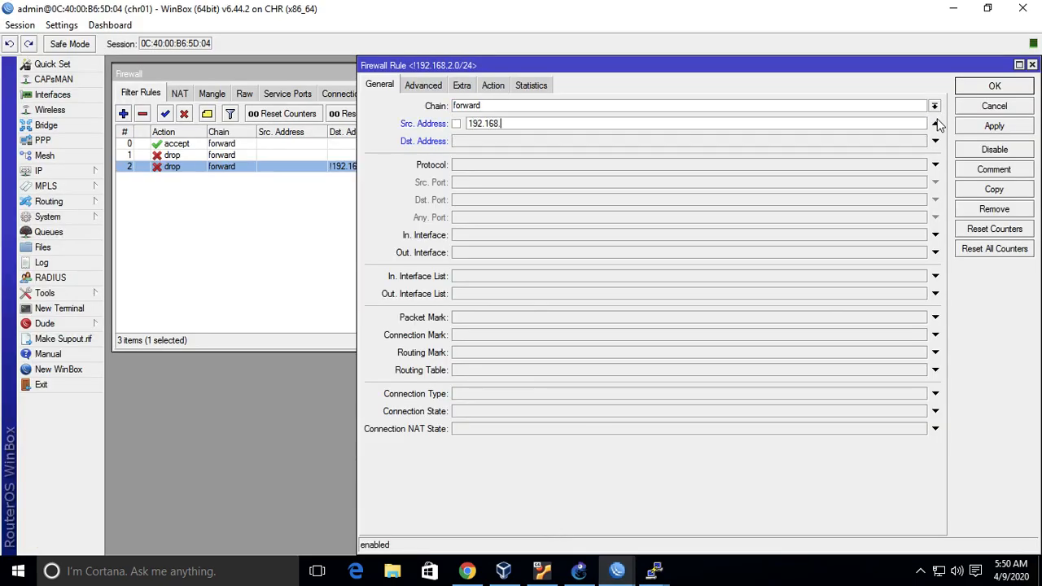
text(1.0/24)
key(BackSpace)
key(BackSpace)
key(BackSpace)
key(BackSpace)
text(254)
click(505, 85)
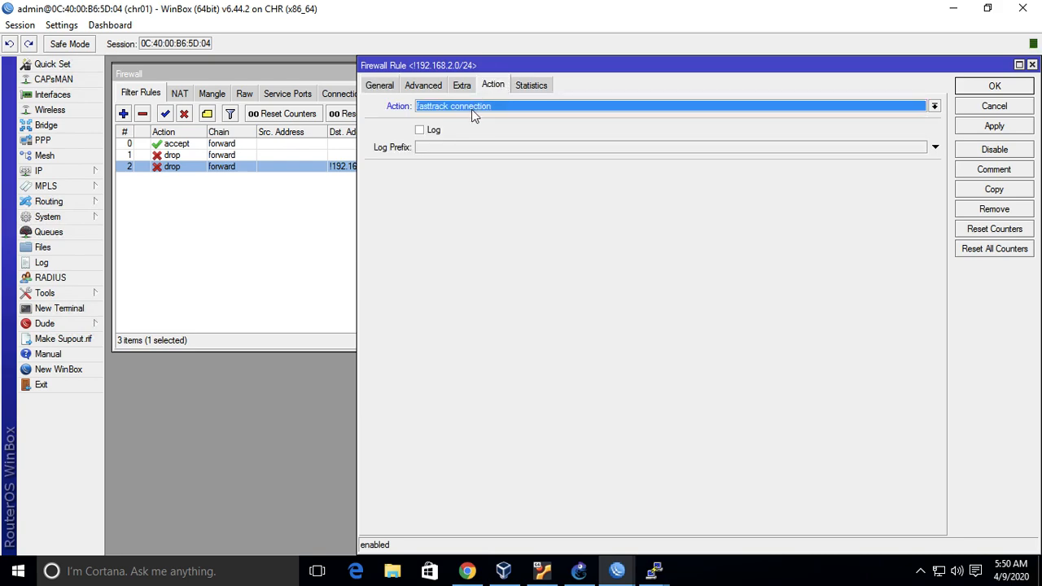
click(966, 89)
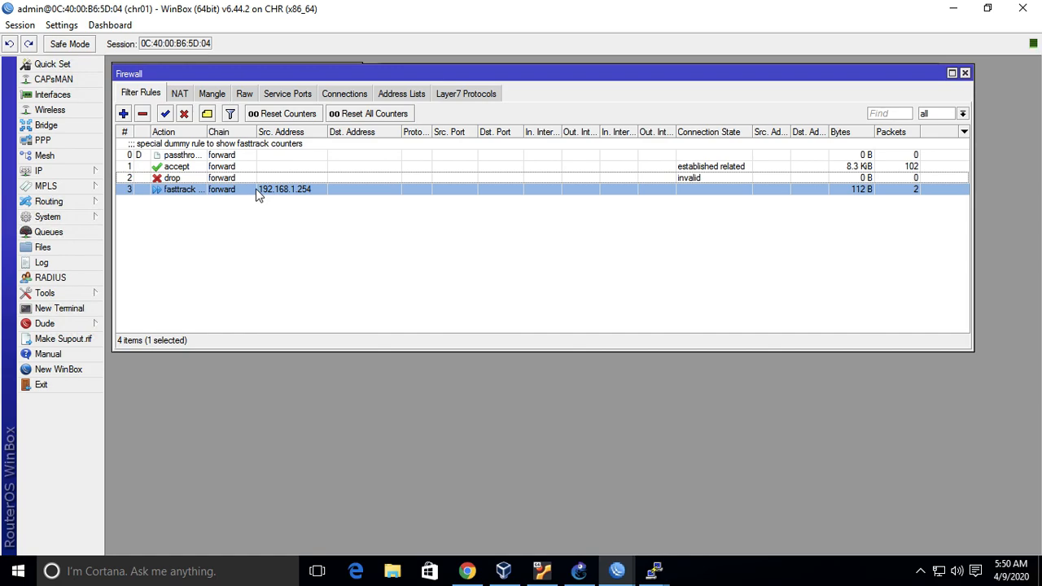
click(261, 225)
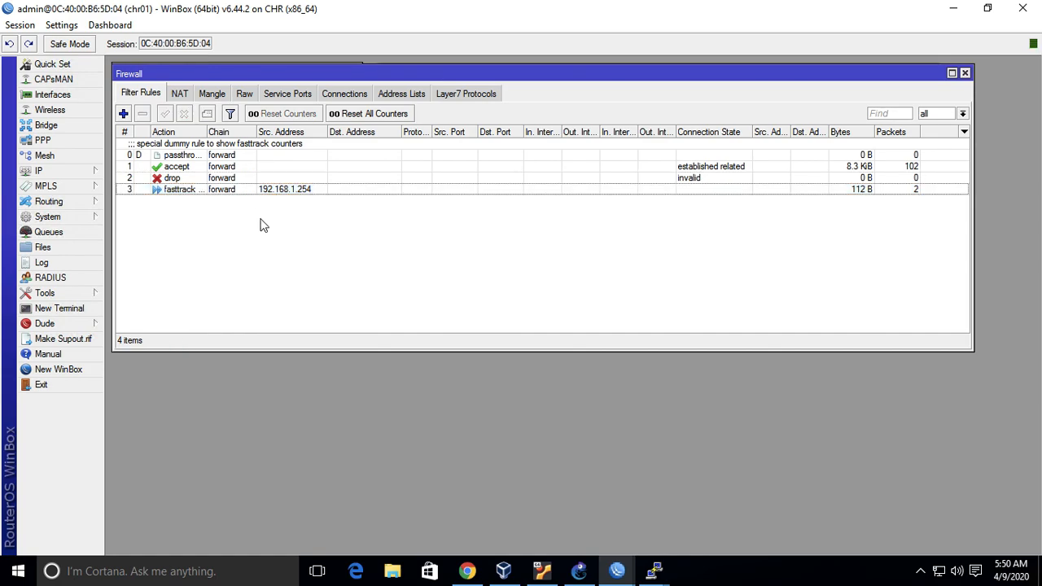
drag(207, 131, 220, 130)
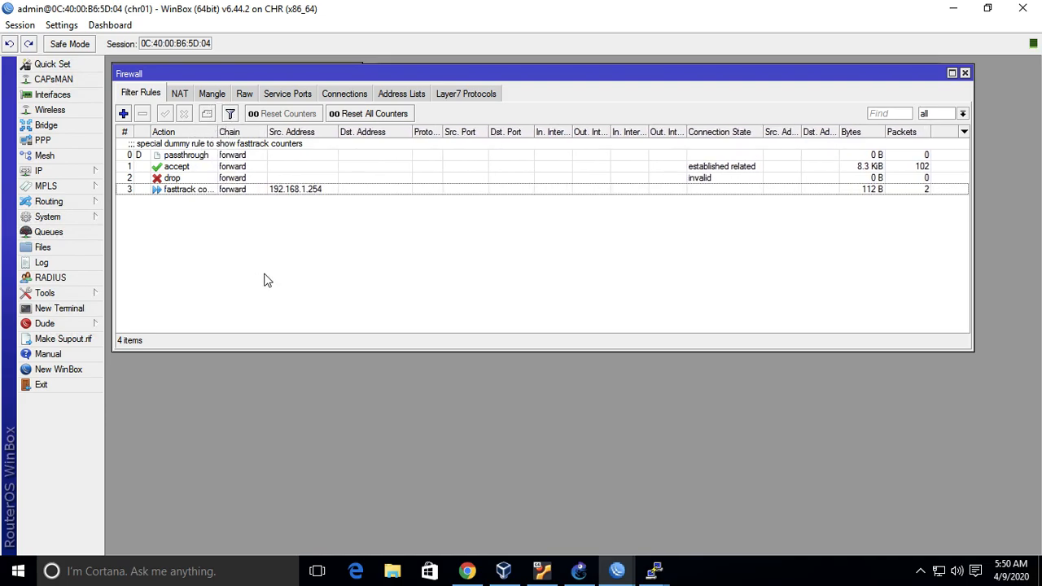
Switch to the meeting05 presentation in PowerPoint and review the custom chain slides.
key(ctrl+Left)
click(75, 358)
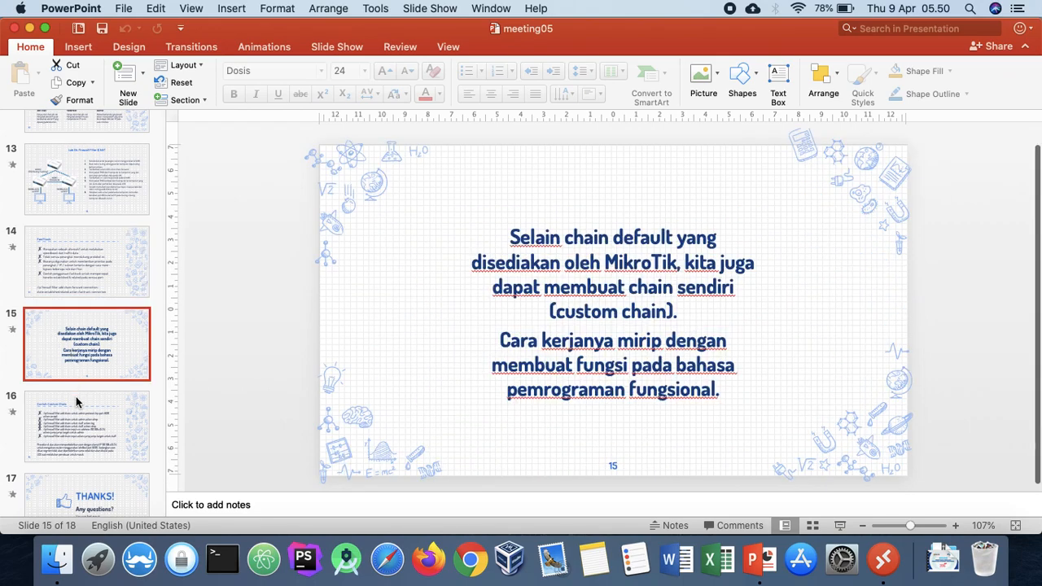
click(76, 403)
click(82, 369)
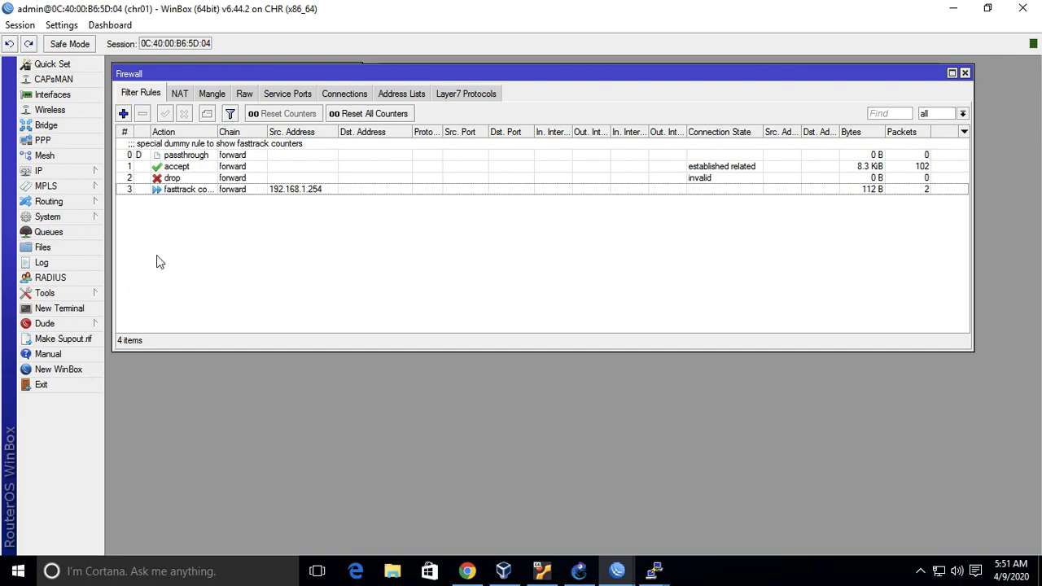
In WinBox, remove the fasttrack rule for 192.168.1.254 and try to remove the special dummy passthrough rule.
click(184, 189)
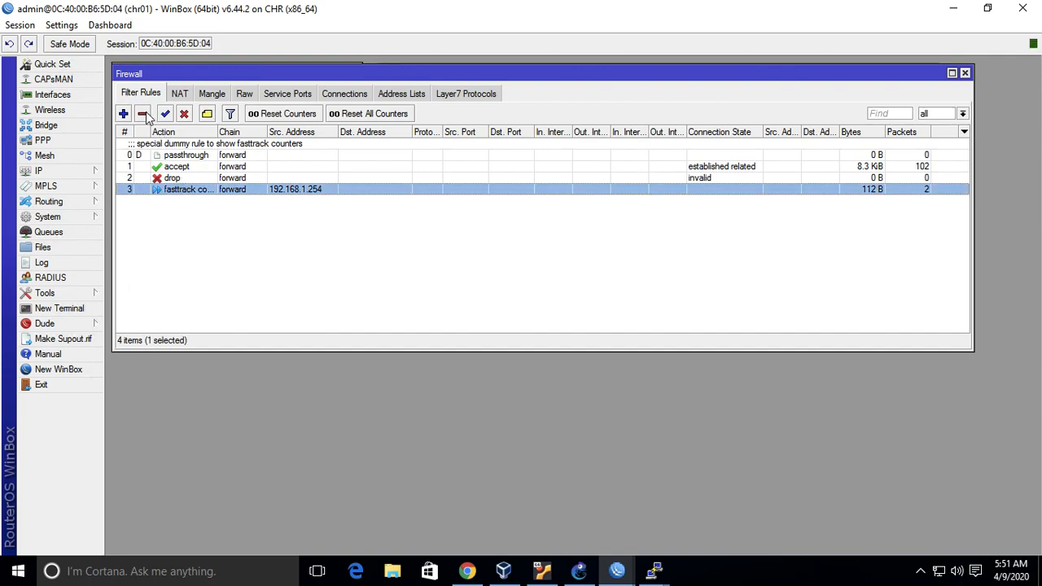
click(143, 114)
click(195, 155)
click(142, 114)
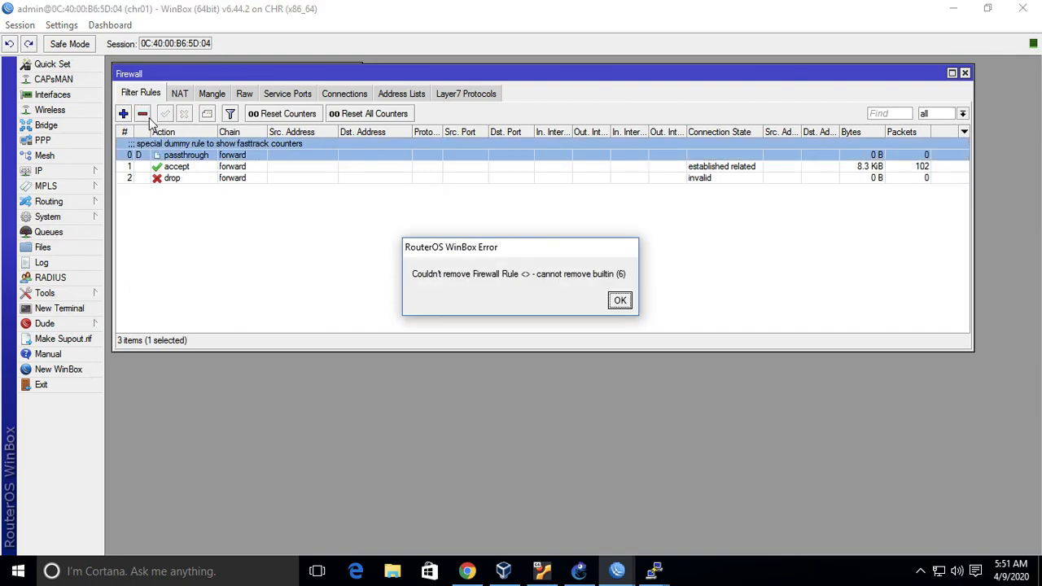
click(620, 301)
click(268, 268)
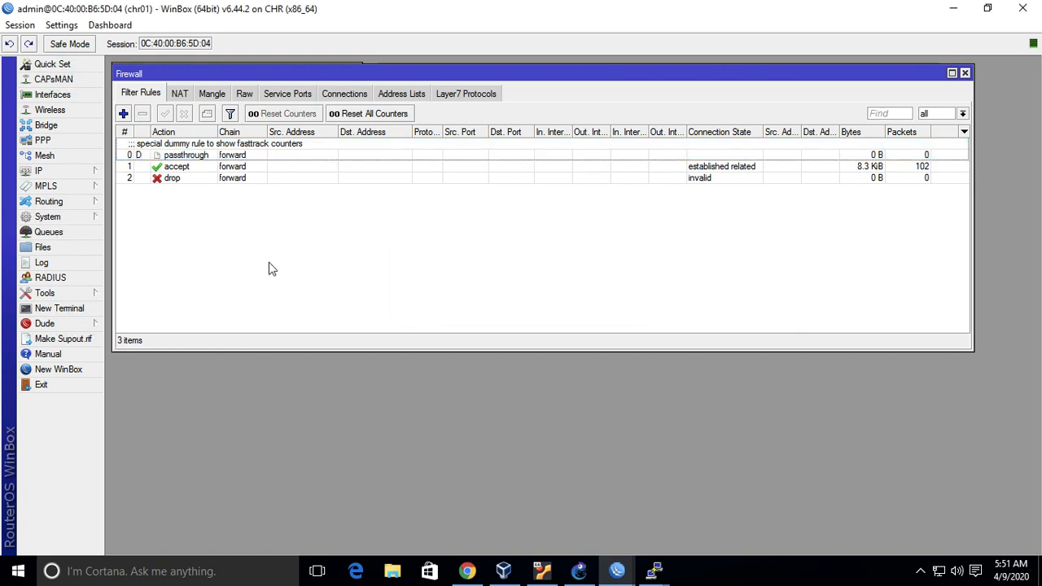
Inspect the general settings of the dummy passthrough rule and close it.
double_click(203, 158)
click(362, 86)
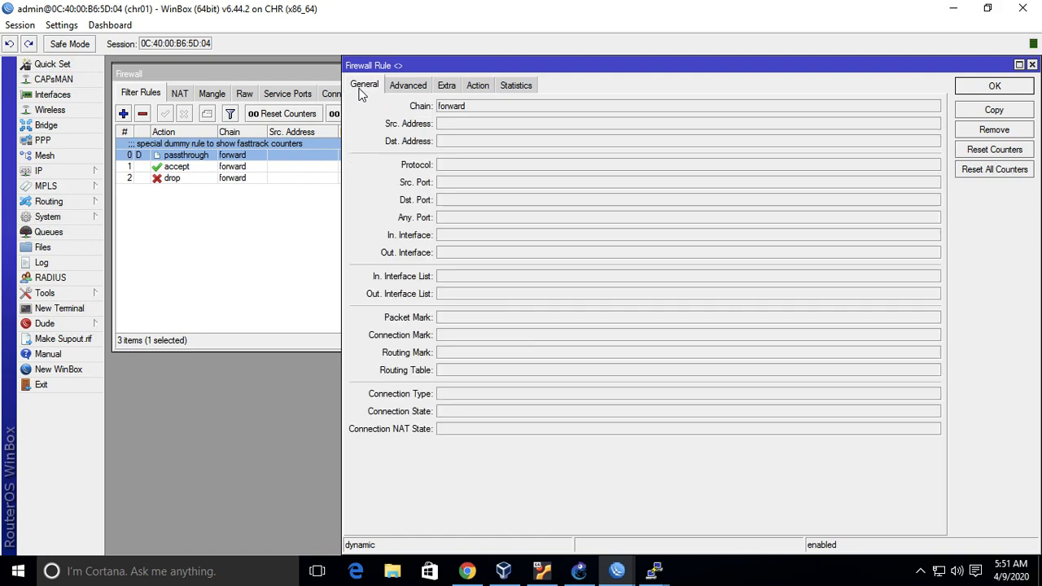
click(1032, 64)
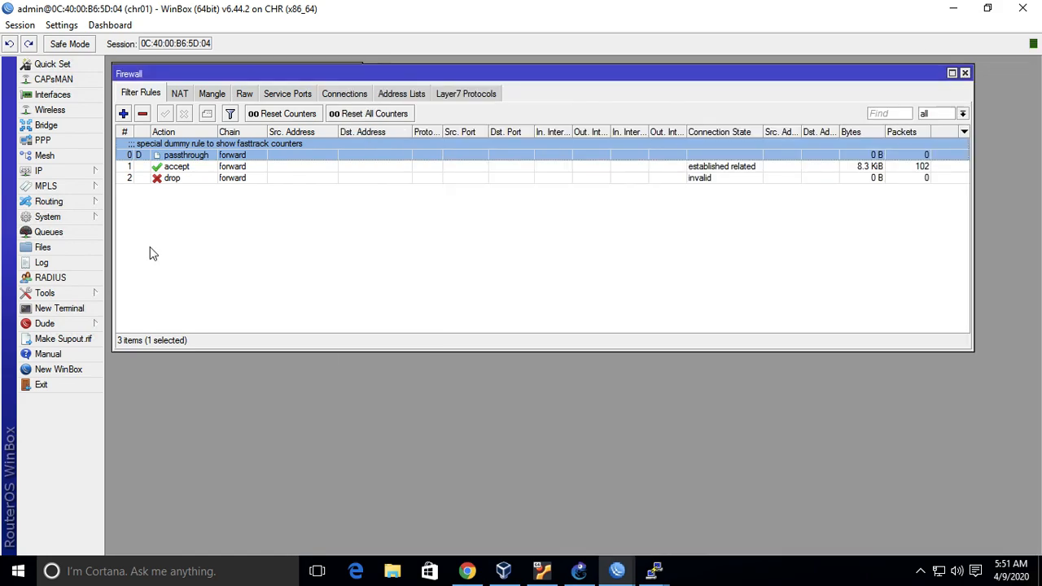
click(218, 220)
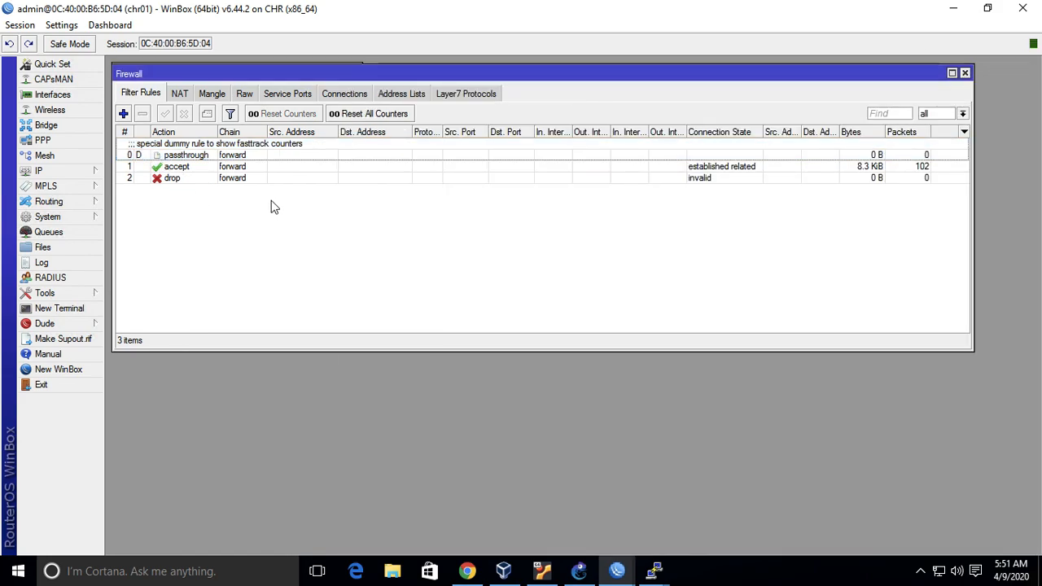
Start a new firewall filter rule on a custom chain named chain-ku and open its action settings.
click(123, 114)
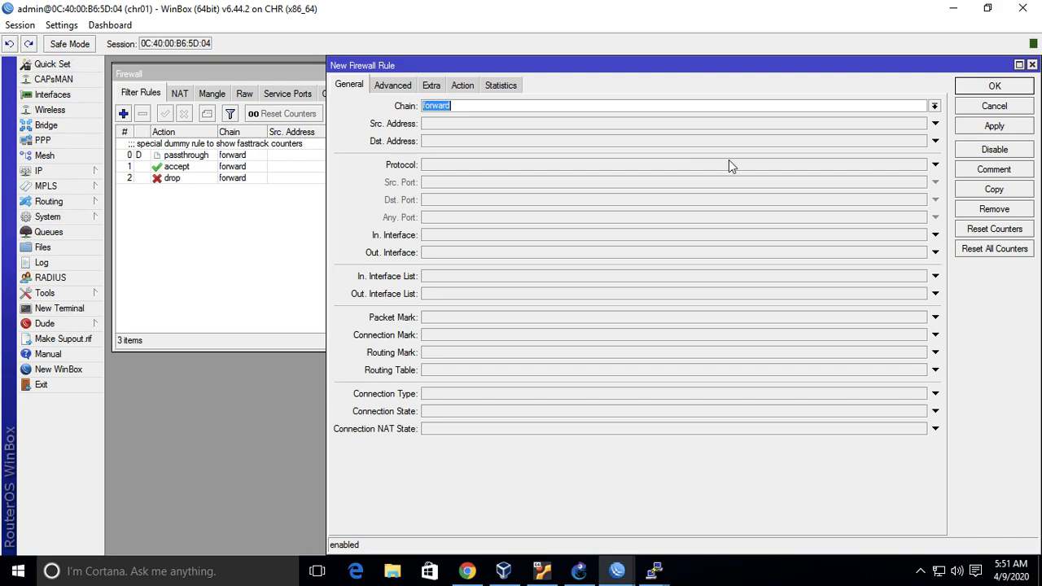
click(934, 106)
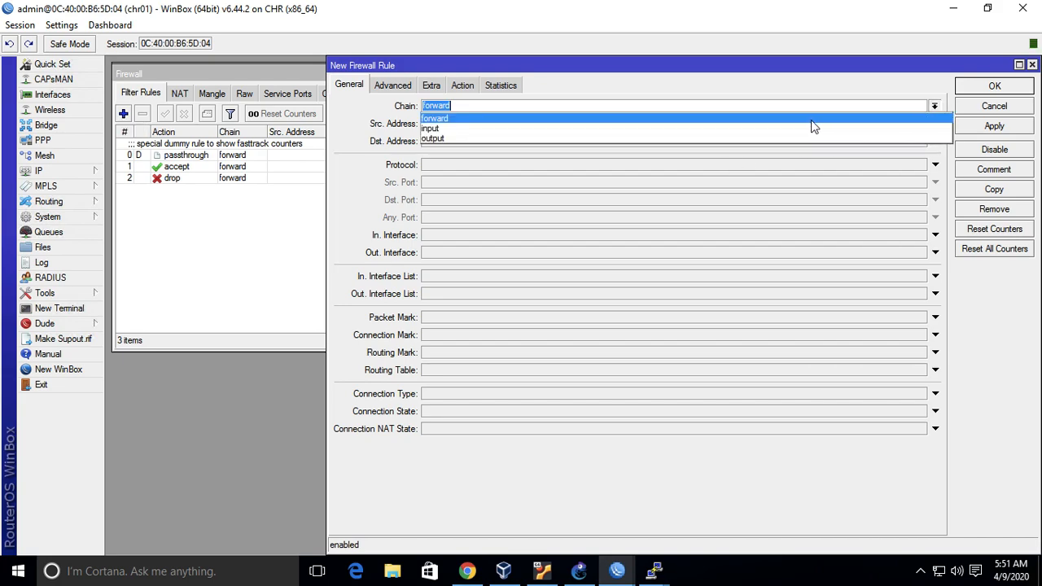
click(748, 96)
text(chain-ku)
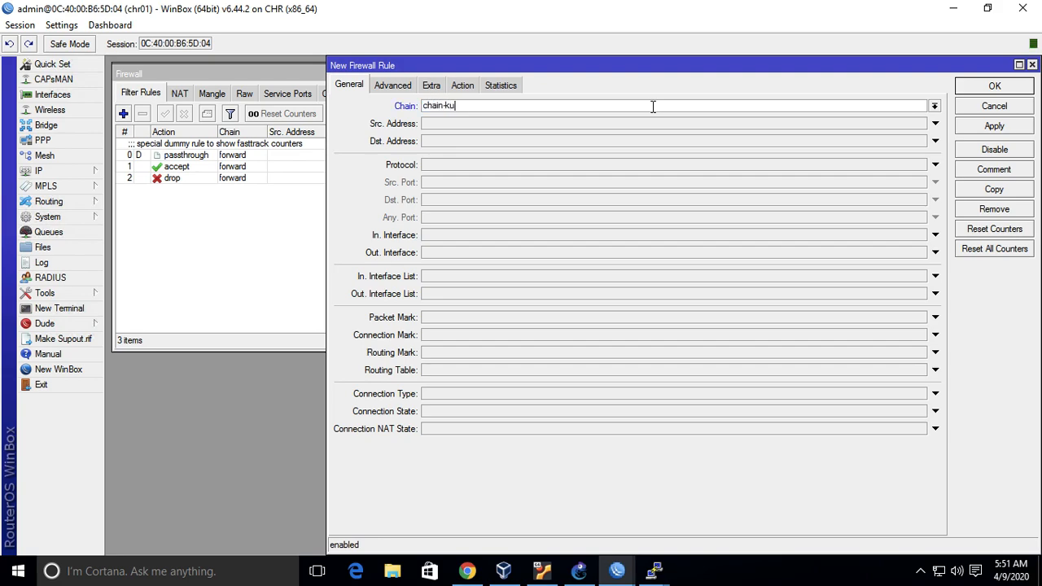
key(BackSpace)
key(BackSpace)
key(BackSpace)
key(BackSpace)
key(BackSpace)
text(ch)
key(BackSpace)
text(hain-ku)
click(466, 85)
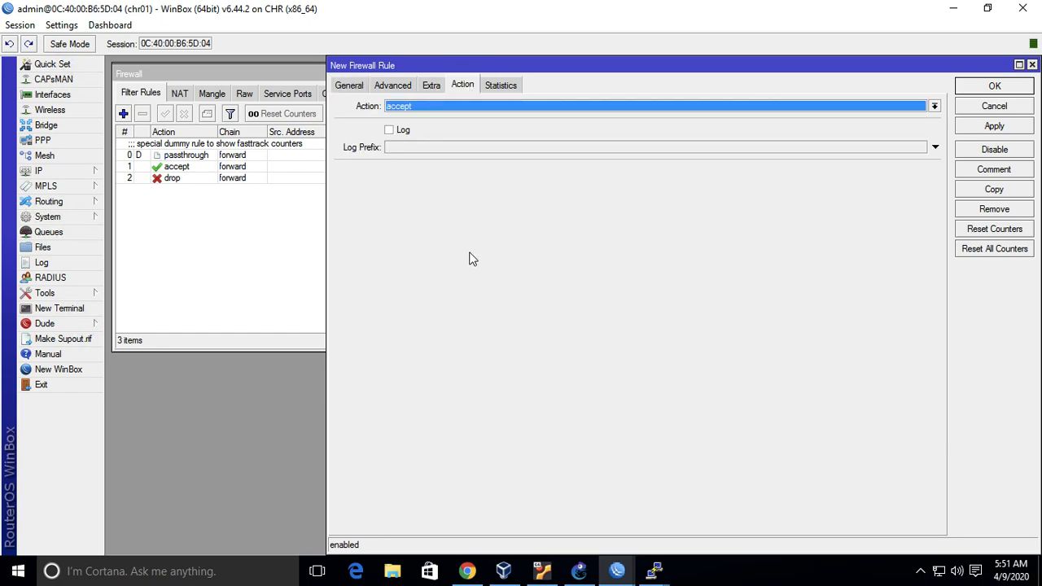
Review the custom chain slide in PowerPoint and the basic_setup topology in GNS3.
key(ctrl+Left)
click(103, 415)
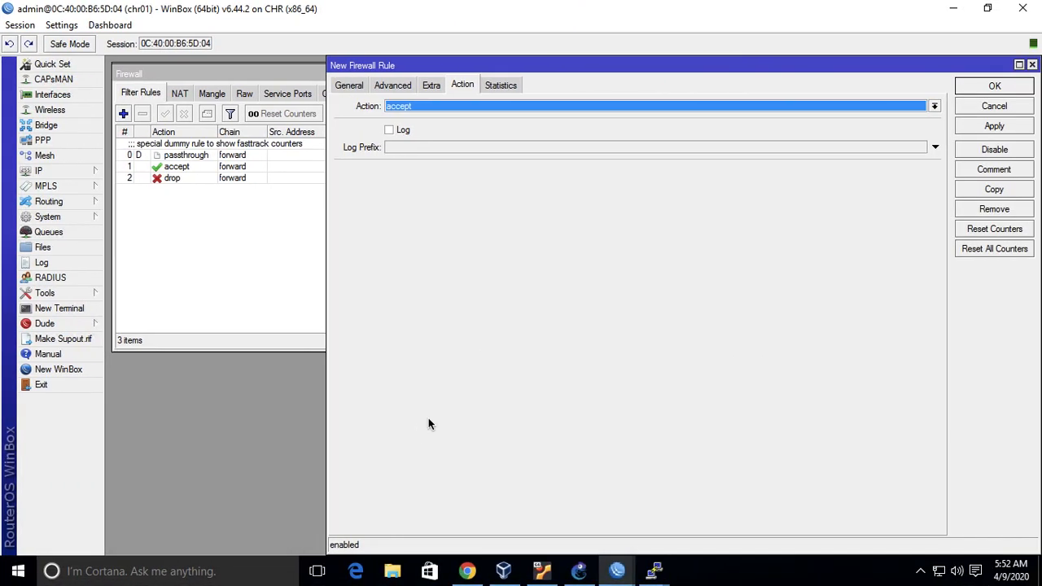
click(579, 570)
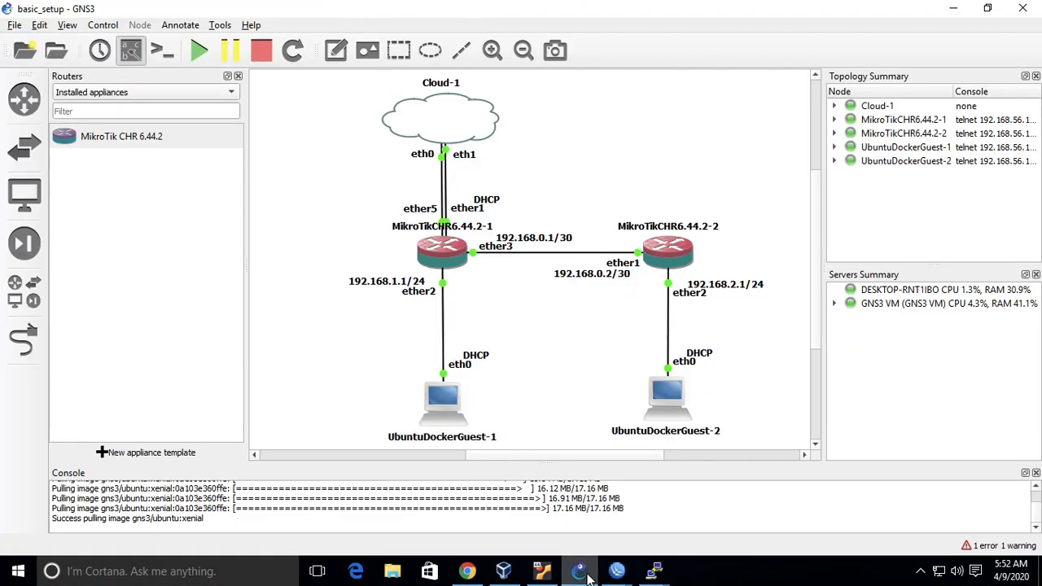
mouse_move(444, 407)
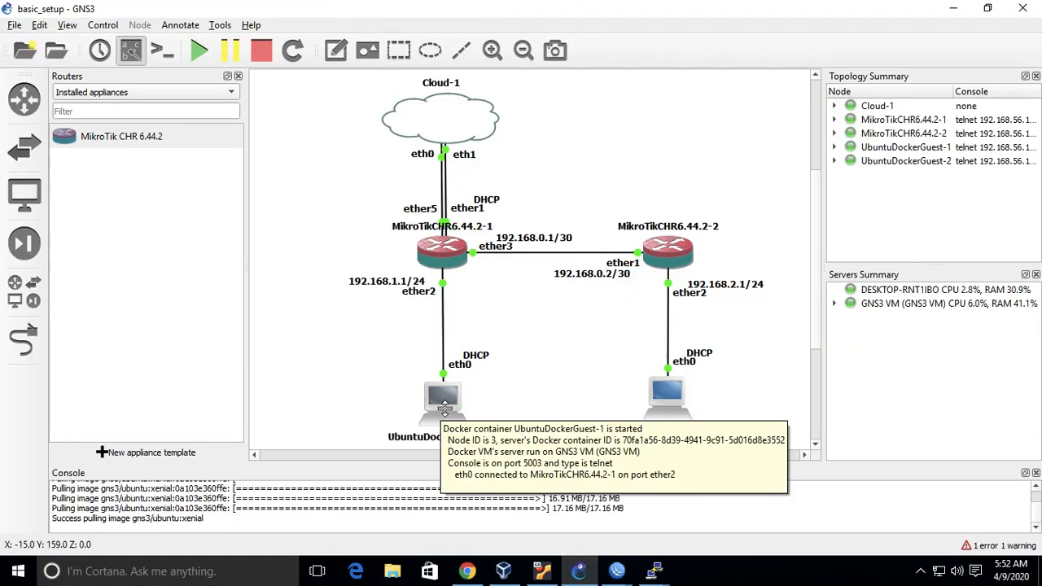
click(655, 572)
click(566, 511)
text(ssh)
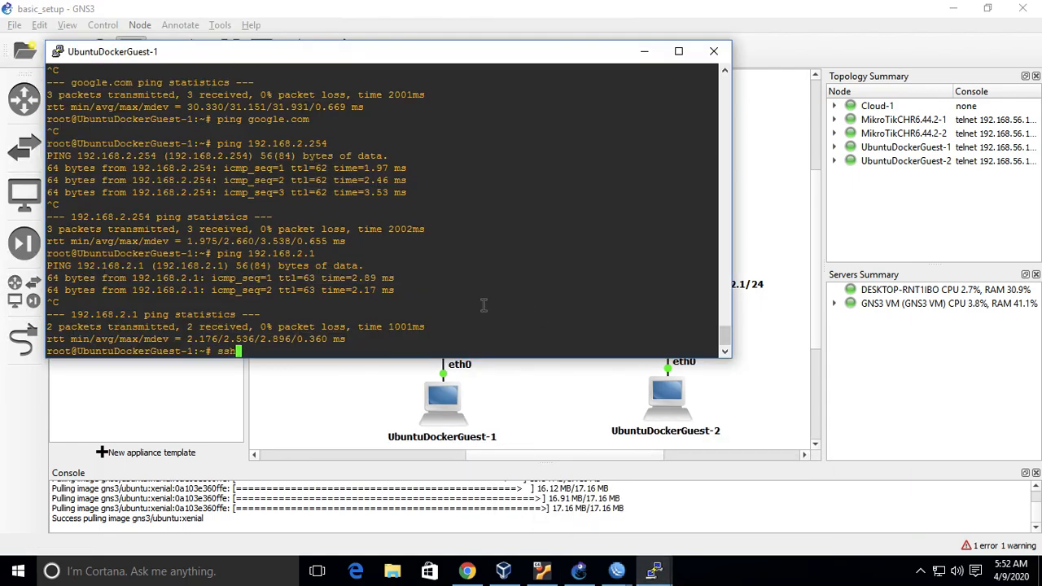
key(Return)
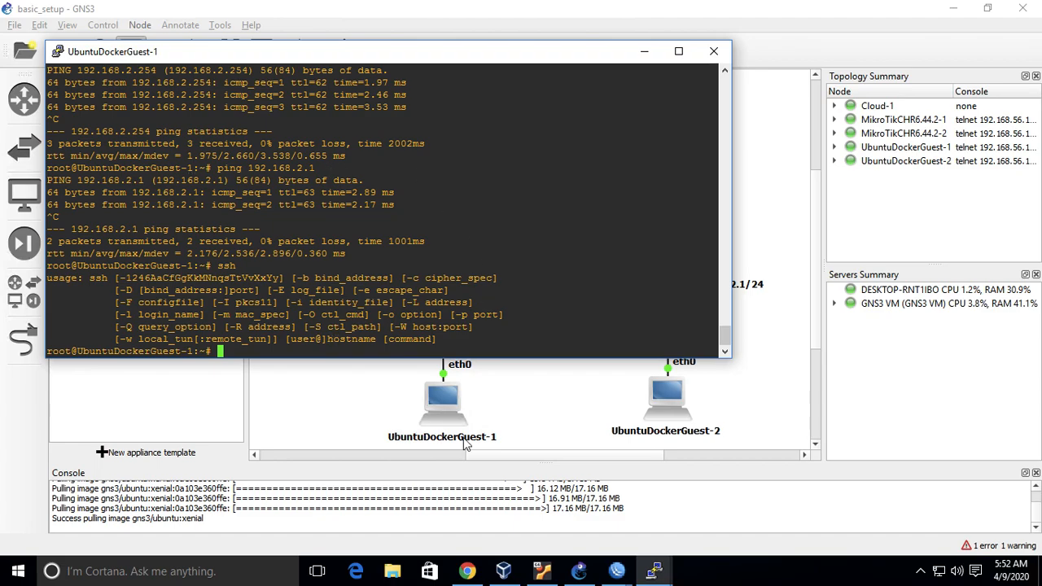
text(ssh admin@)
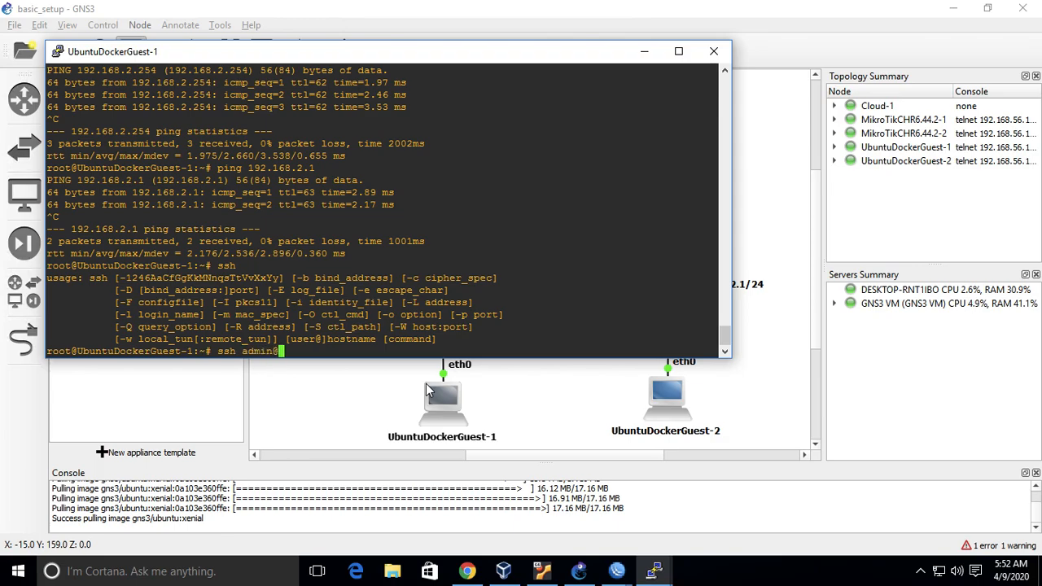
text(192.168.)
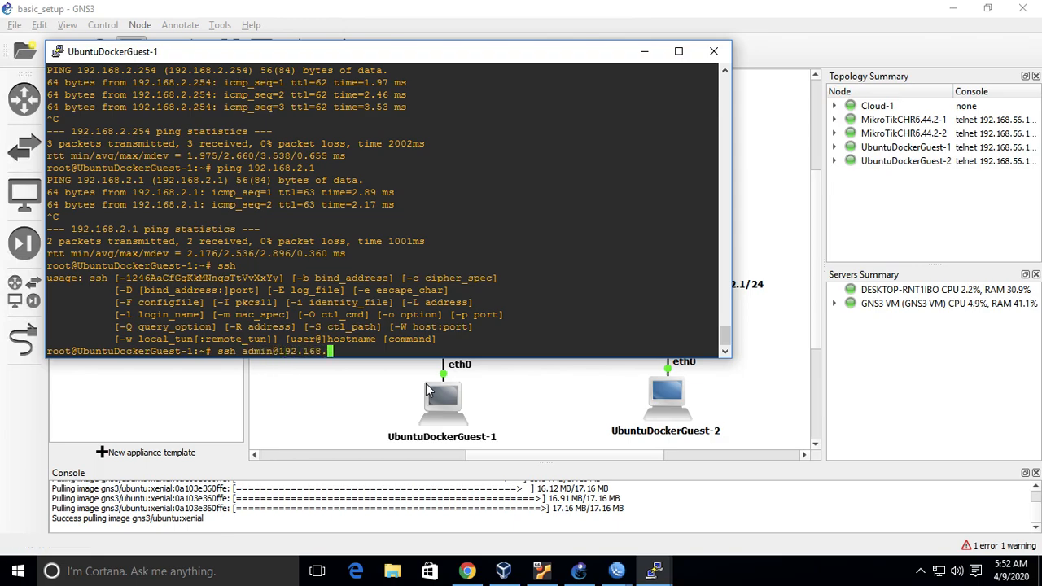
text(1.1)
key(Return)
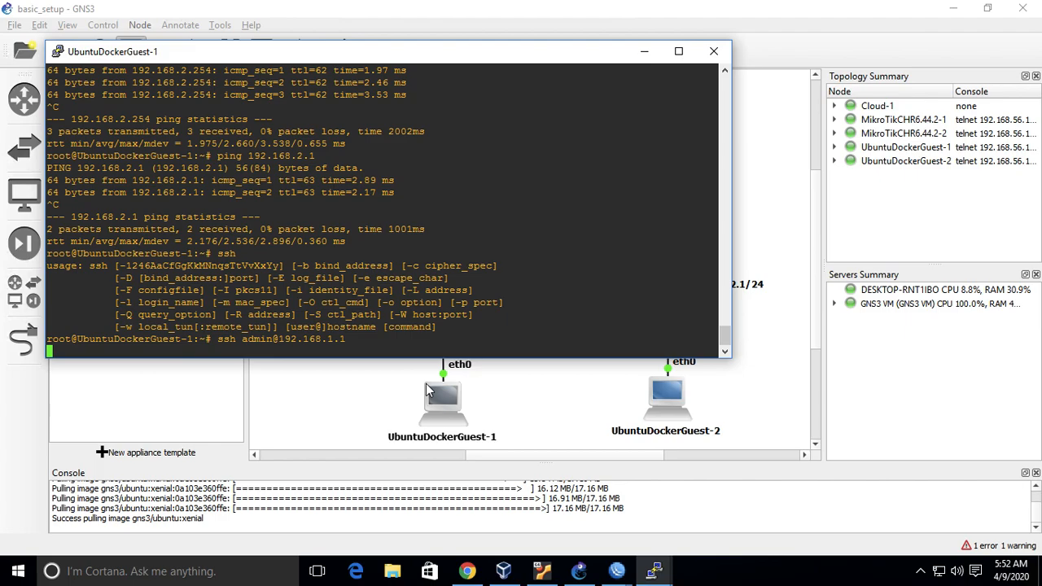
Switch to WinBox and discard the unfinished new firewall rule.
click(625, 571)
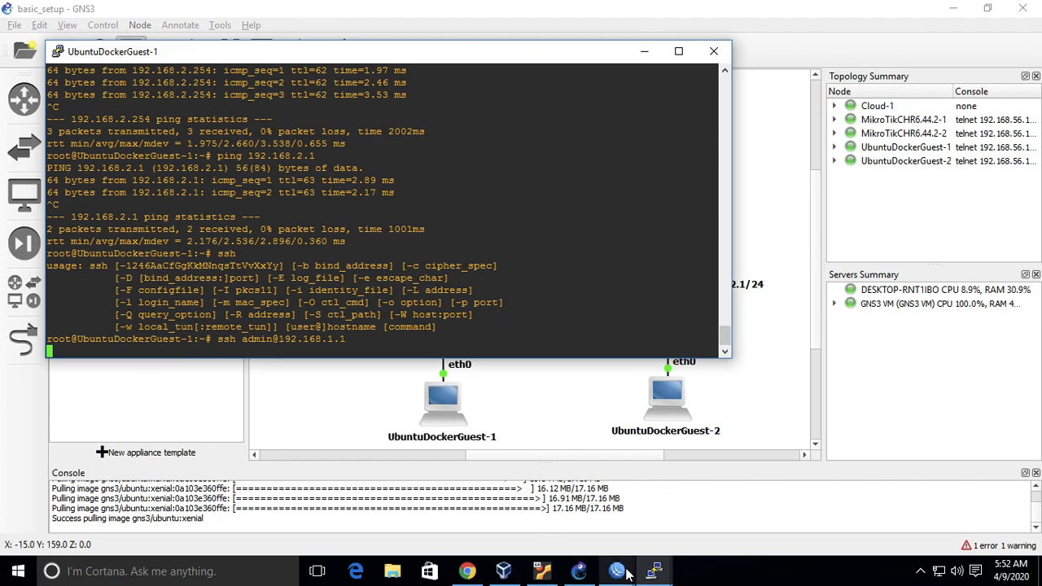
click(560, 521)
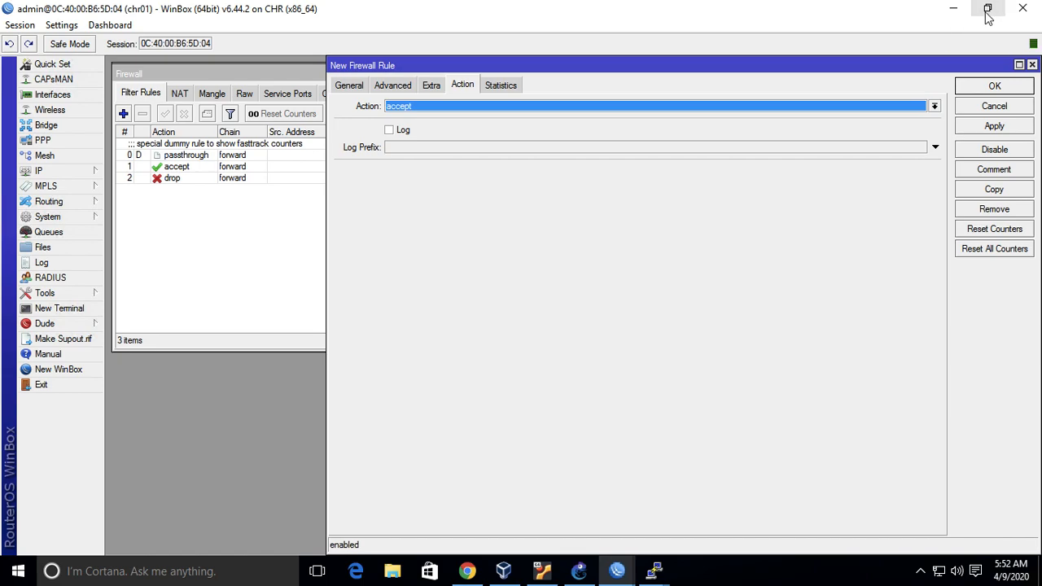
click(1032, 64)
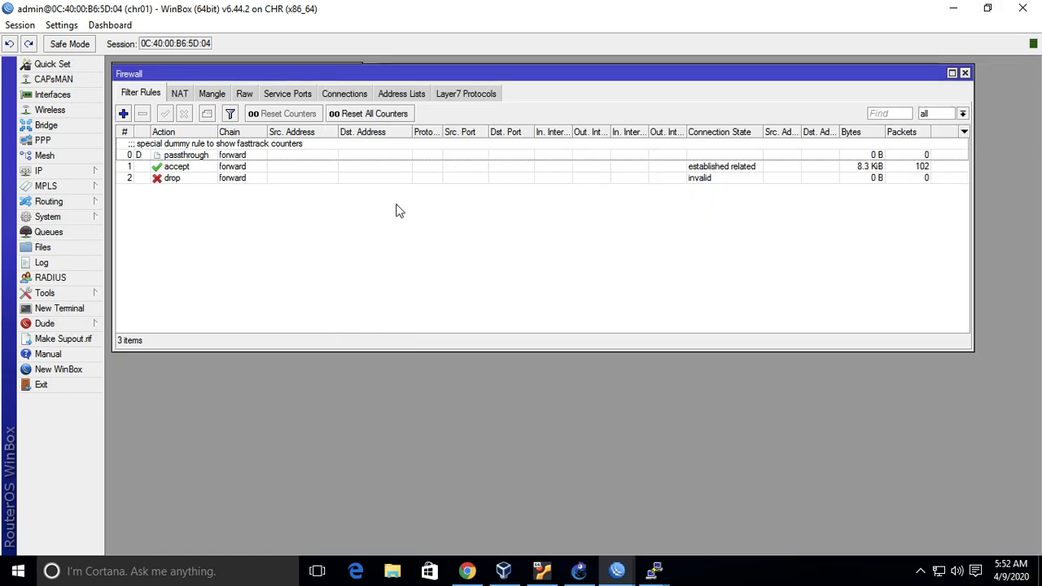
Return to the UbuntuDockerGuest-1 console and answer yes to continue the SSH login to the router.
click(654, 571)
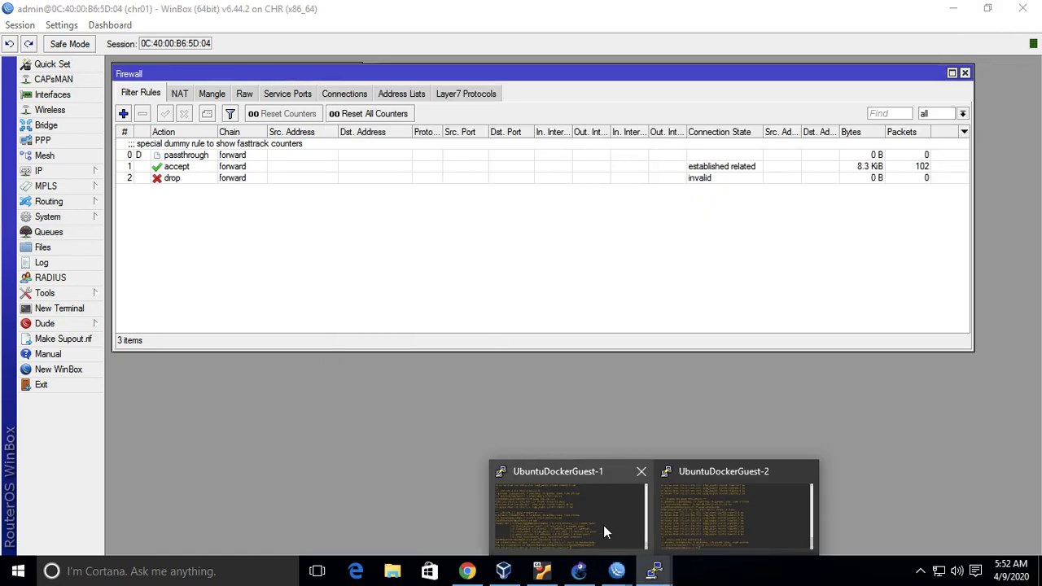
click(603, 524)
text(yes)
key(Return)
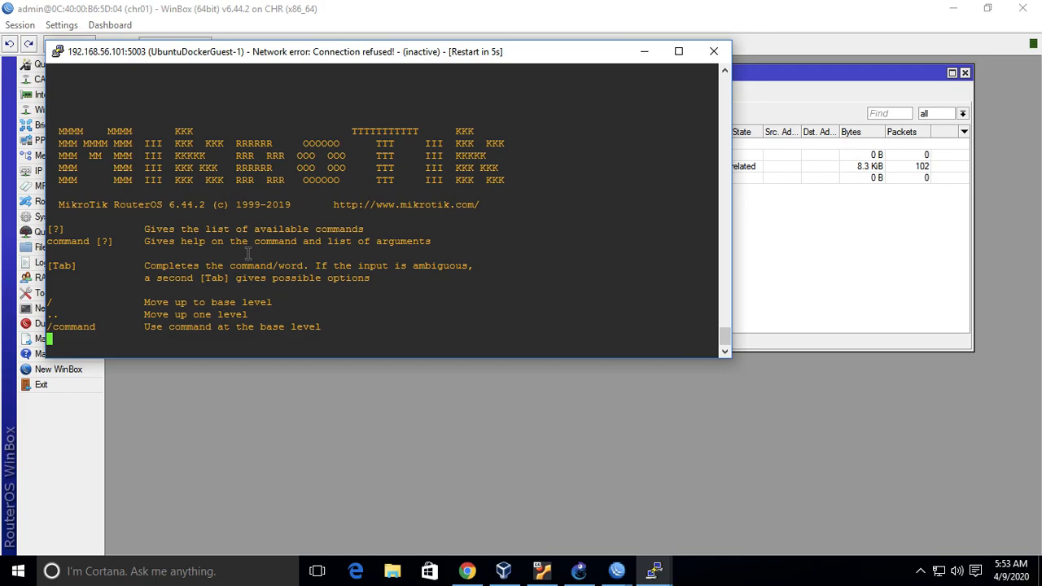
Check the UbuntuDockerGuest-1 console, start that stopped guest again in the GNS3 topology, and return to WinBox.
click(579, 570)
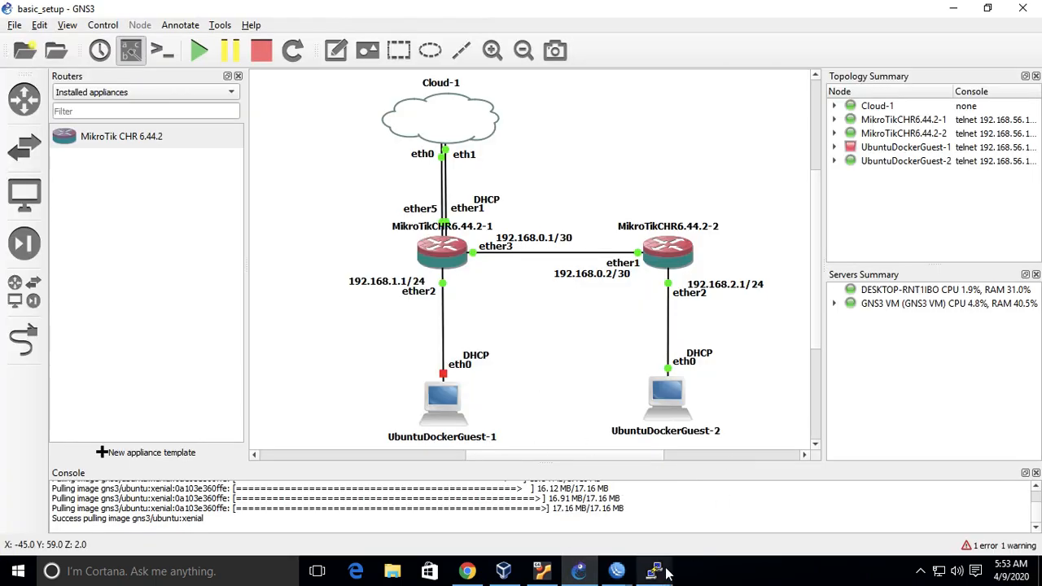
click(570, 496)
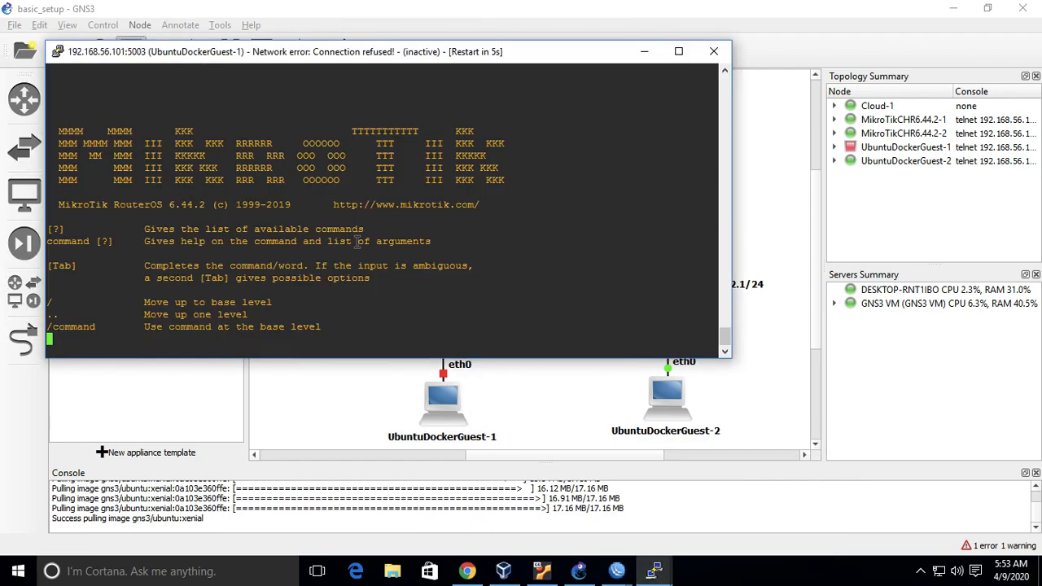
click(789, 127)
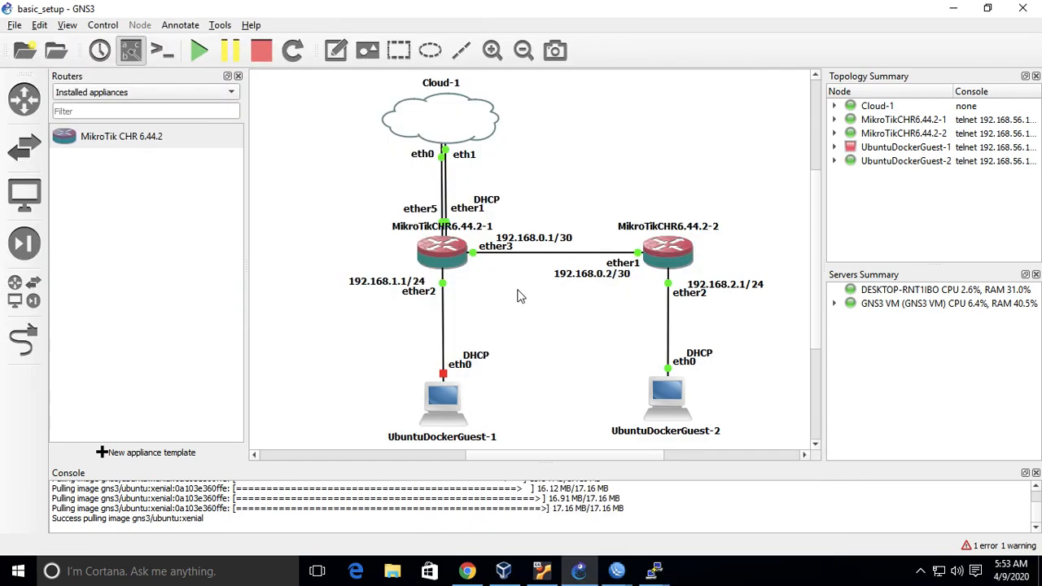
right_click(451, 395)
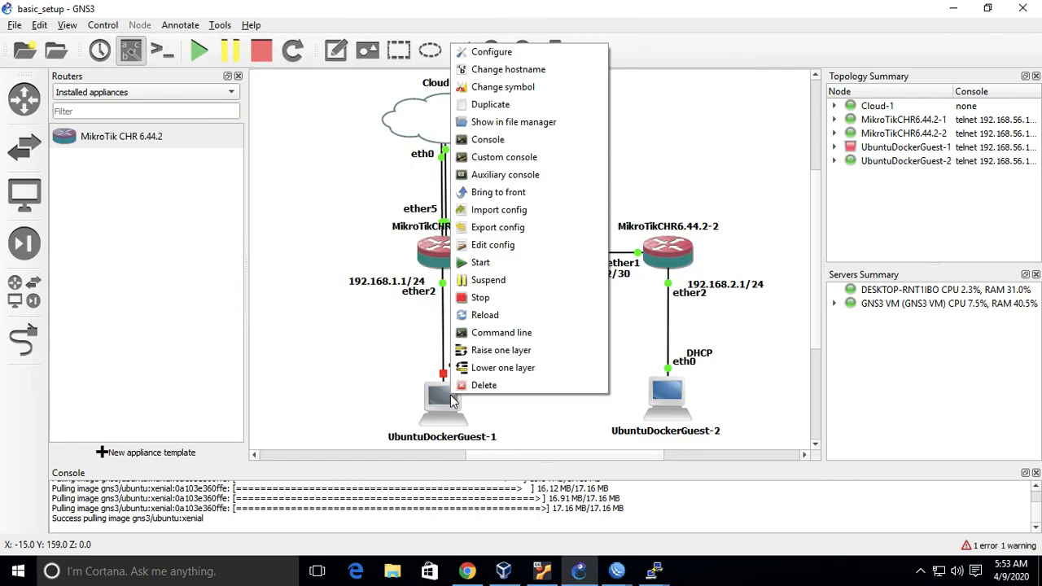
click(536, 262)
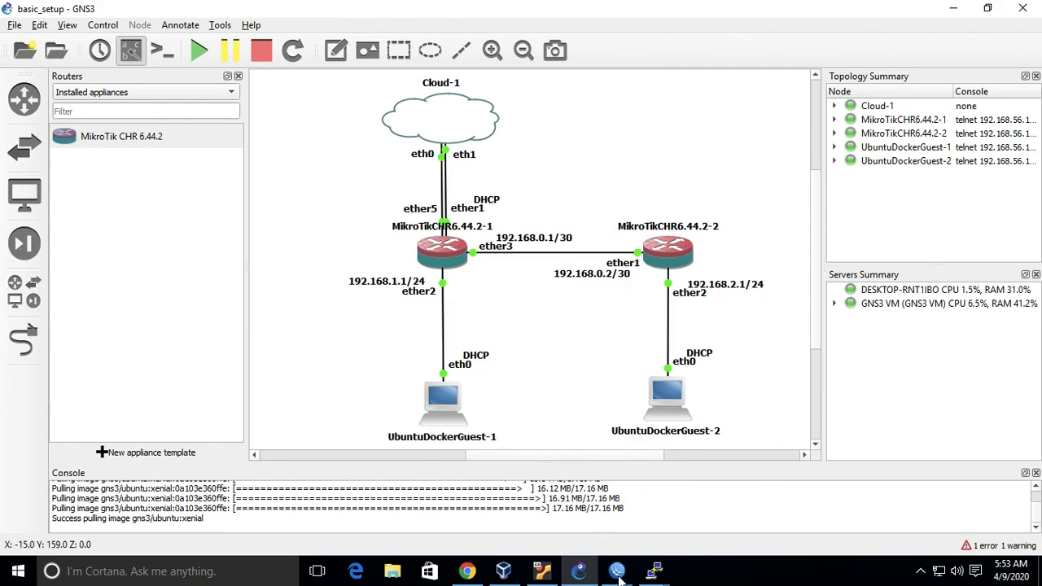
mouse_move(617, 570)
click(548, 513)
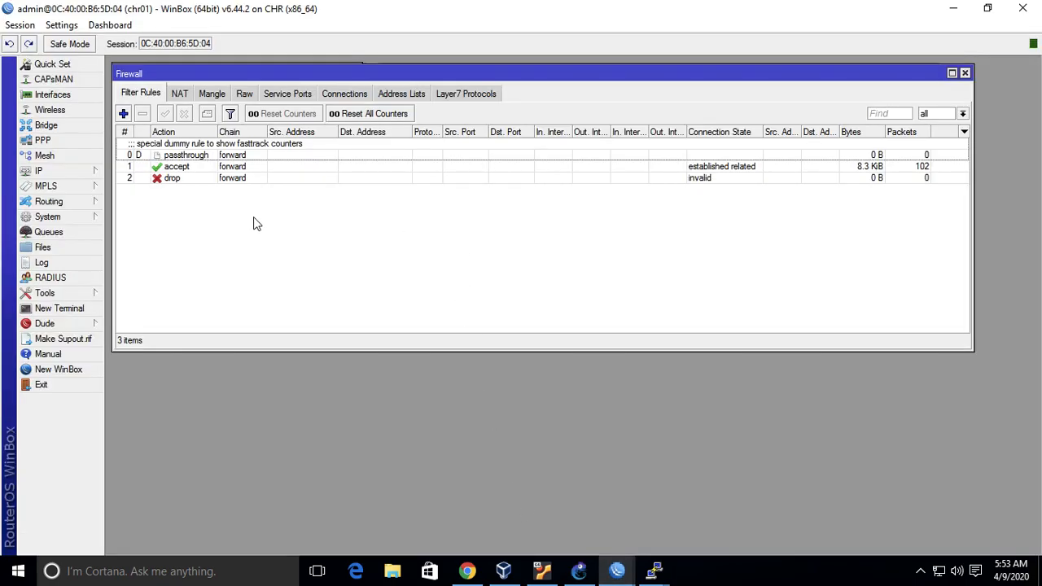
click(123, 113)
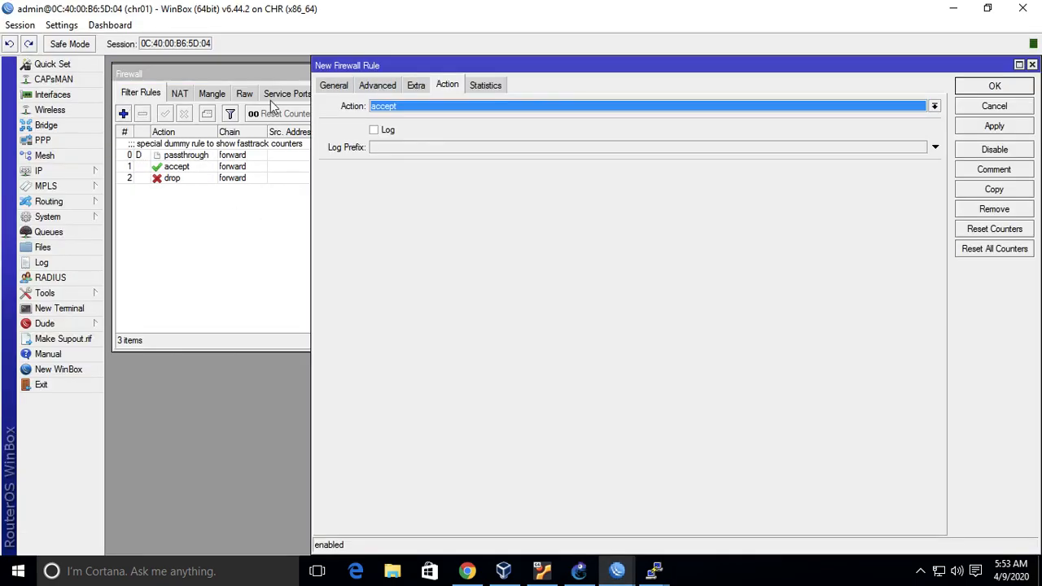
click(346, 86)
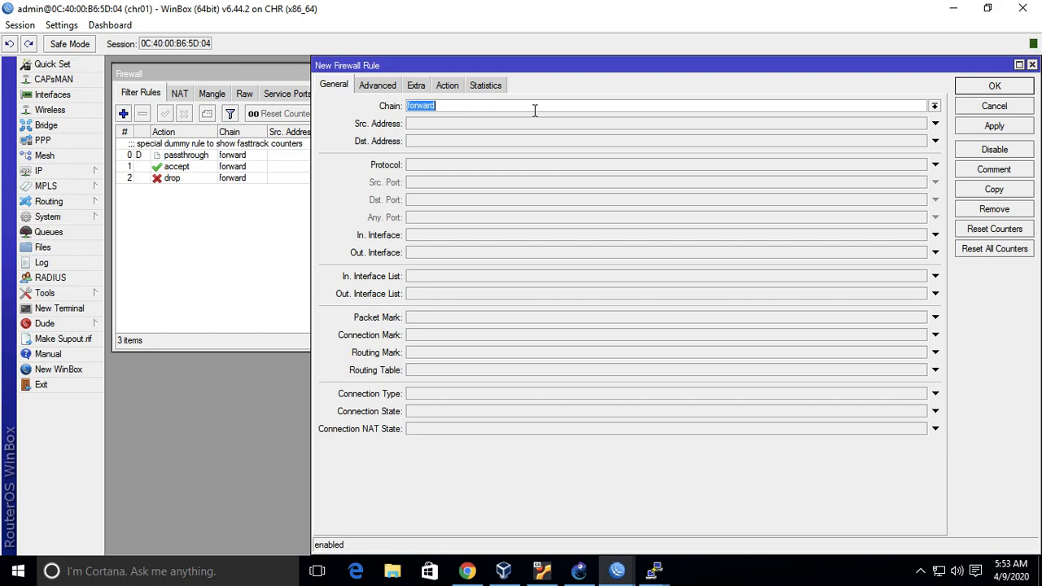
text(chainku)
click(934, 124)
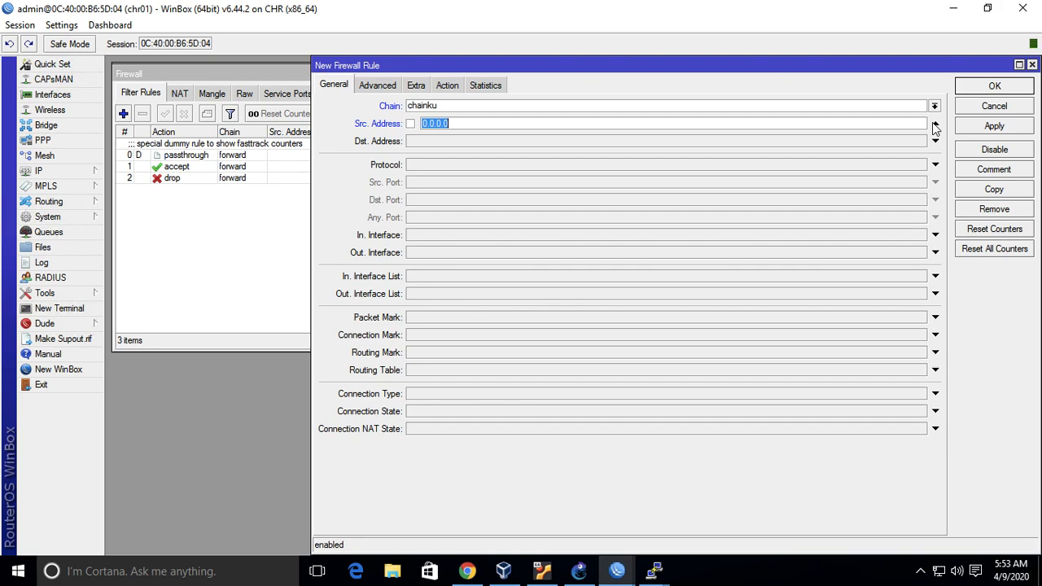
text(192.168.1.254)
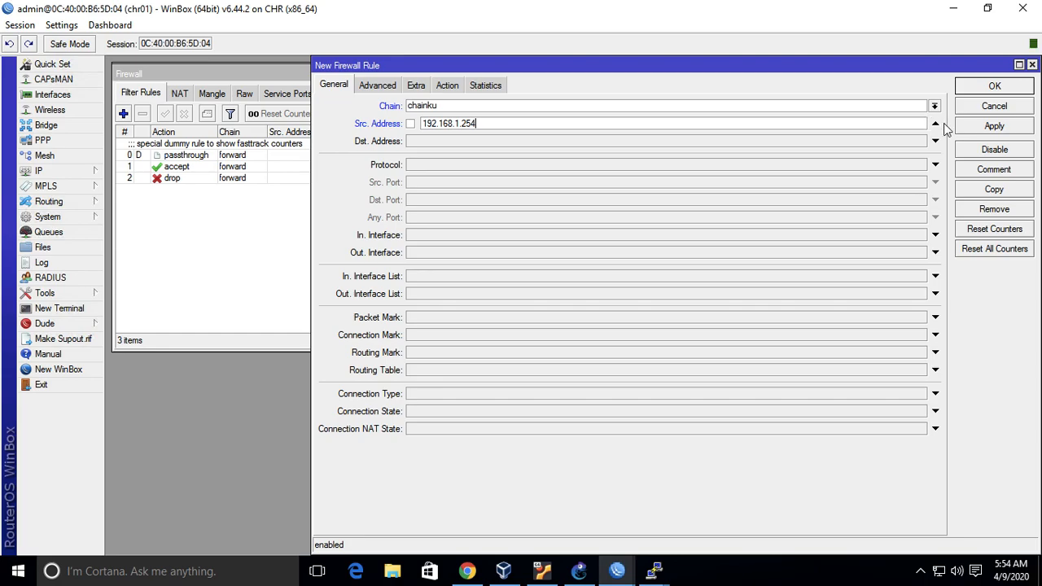
click(985, 107)
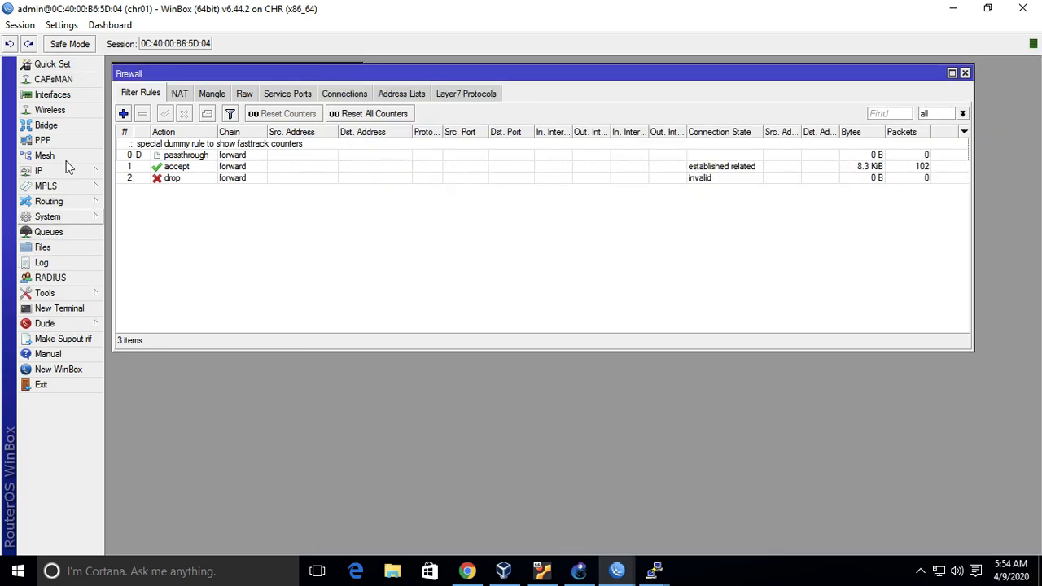
Start a new firewall filter rule with the drop action and source address 192.168.1.254.
click(122, 114)
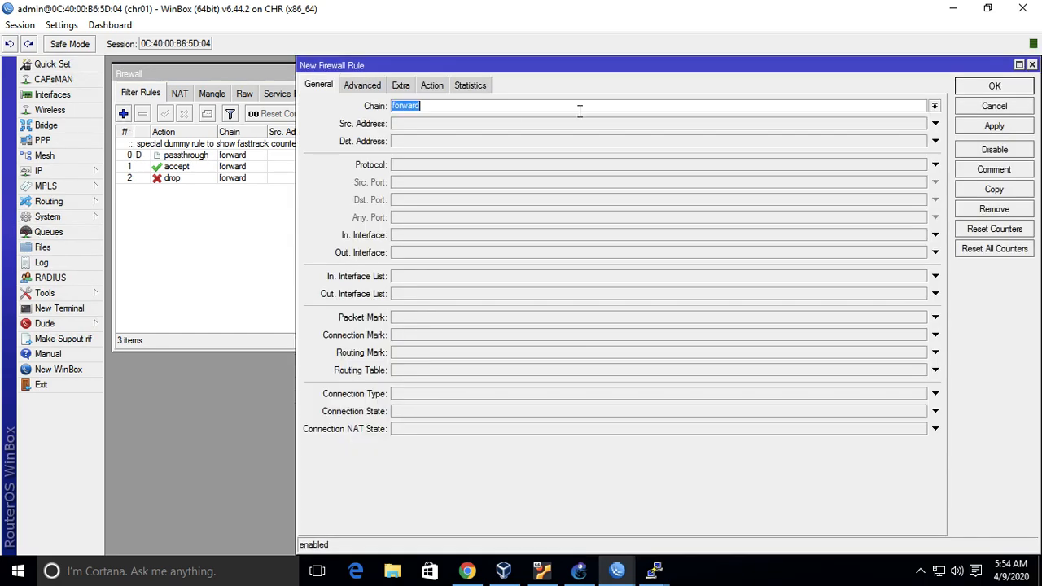
click(443, 90)
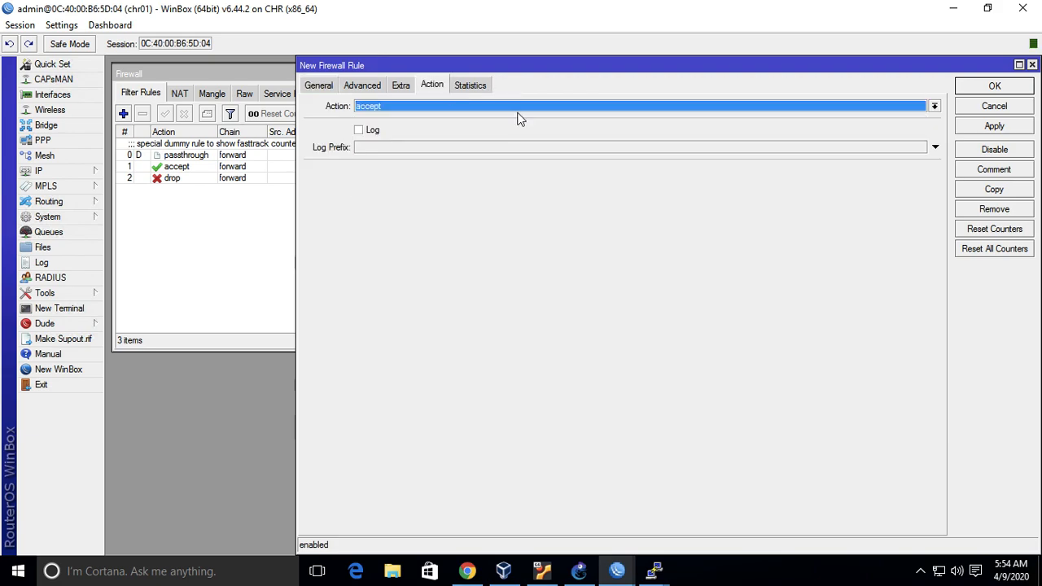
click(934, 106)
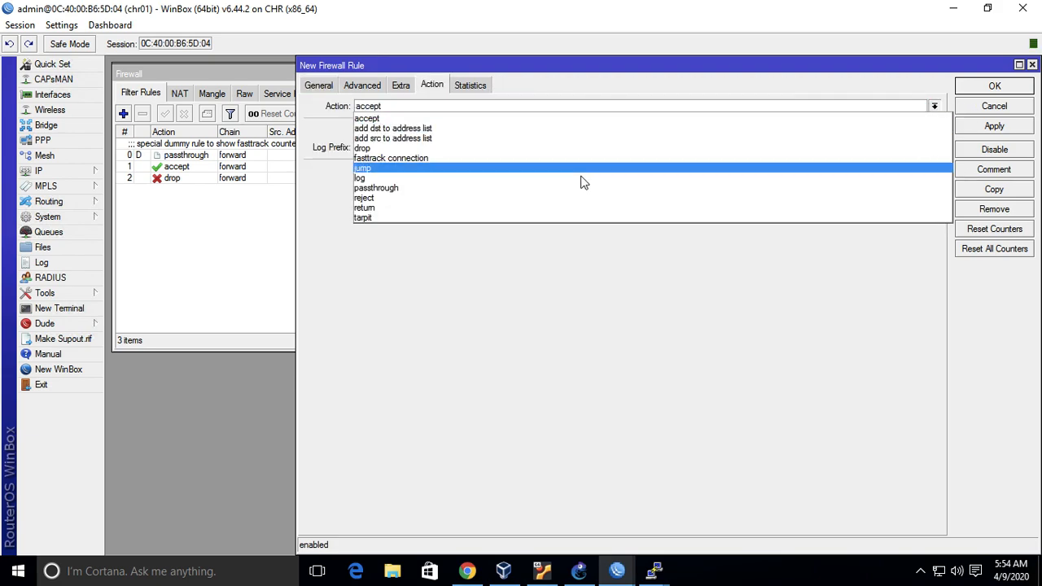
click(510, 146)
click(319, 84)
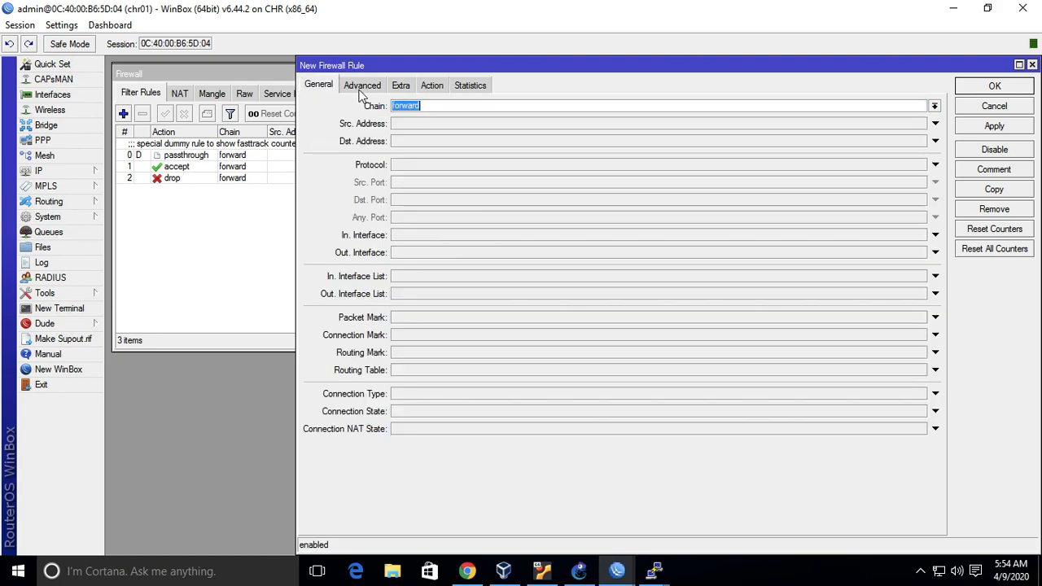
click(431, 86)
click(321, 86)
click(935, 124)
text(19)
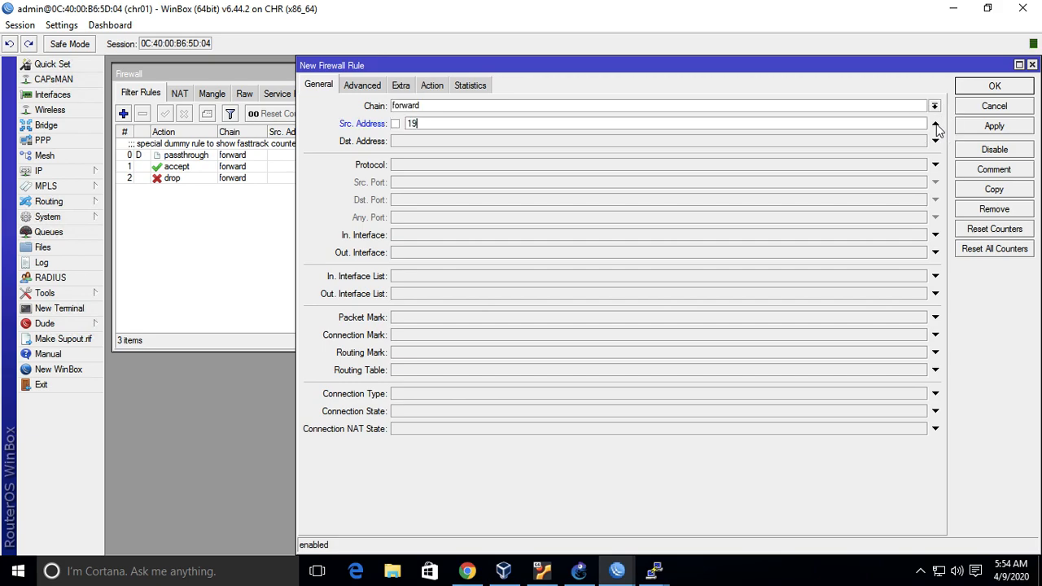
text(2.168.1.254)
Set the new rule's action to accept and its chain to chain-ku, and save it.
click(425, 85)
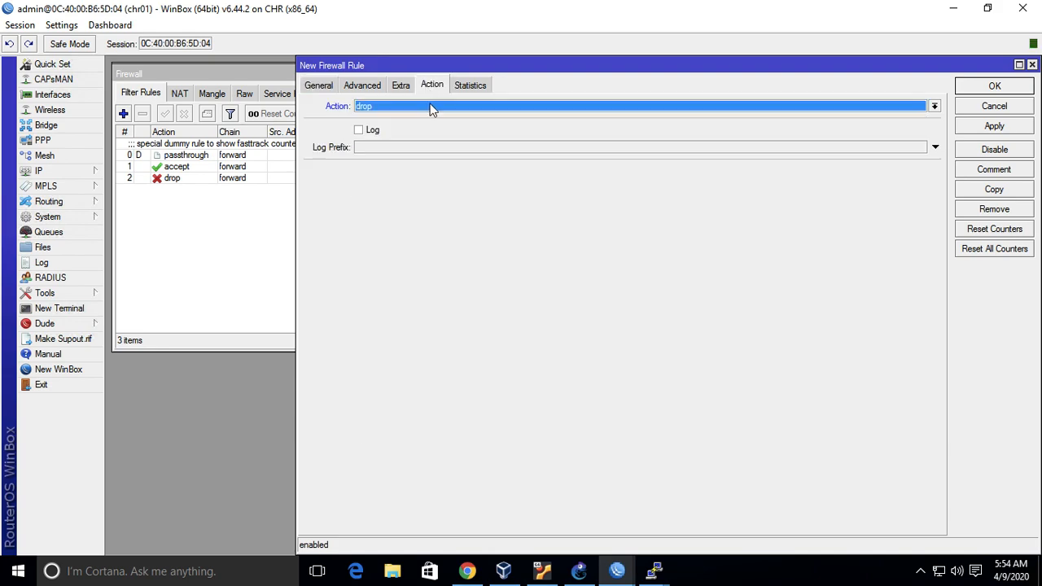
click(429, 107)
click(422, 120)
click(326, 86)
text(cha)
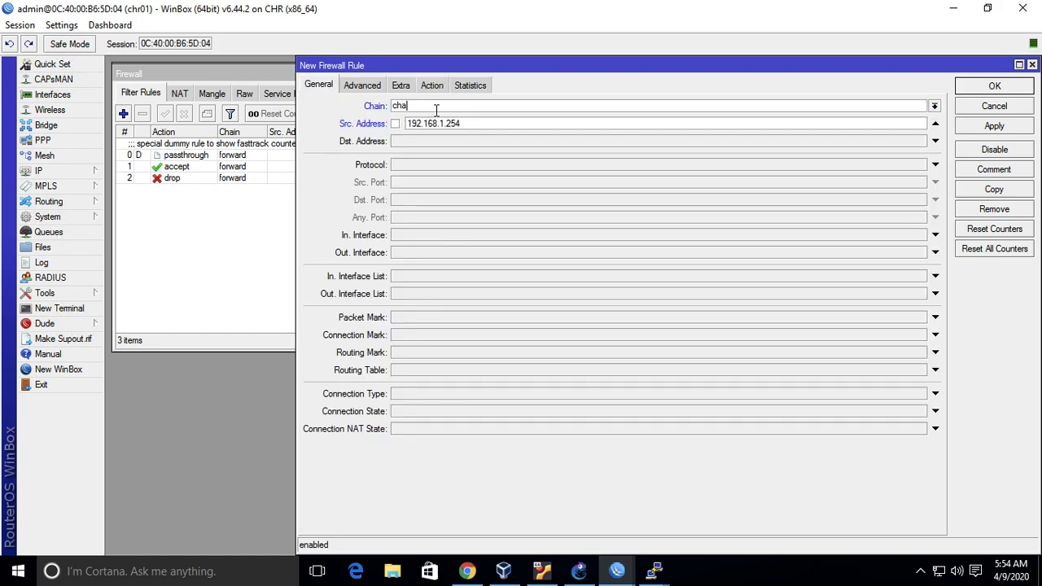
text(in-kiu)
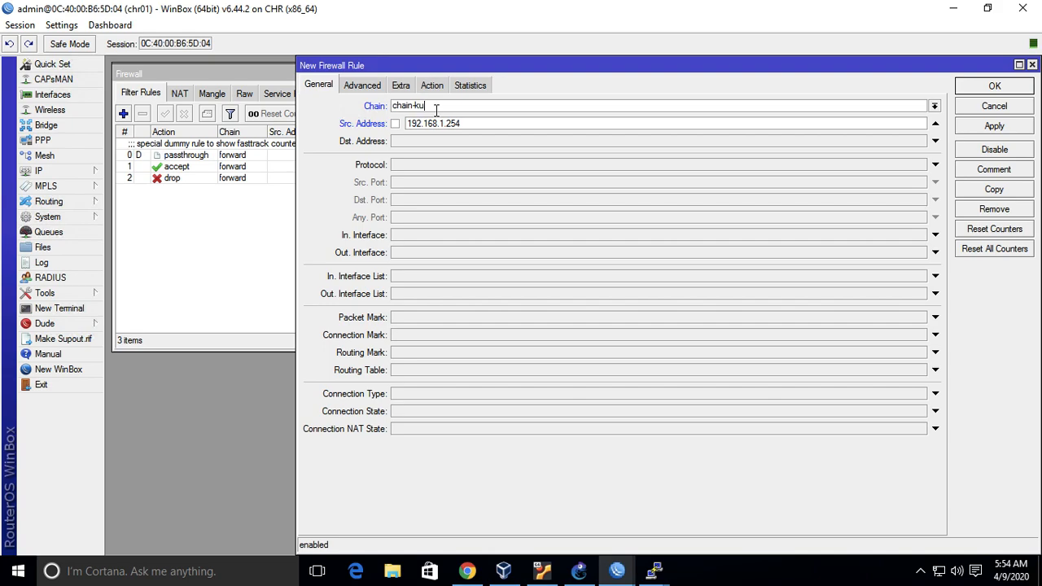
click(994, 86)
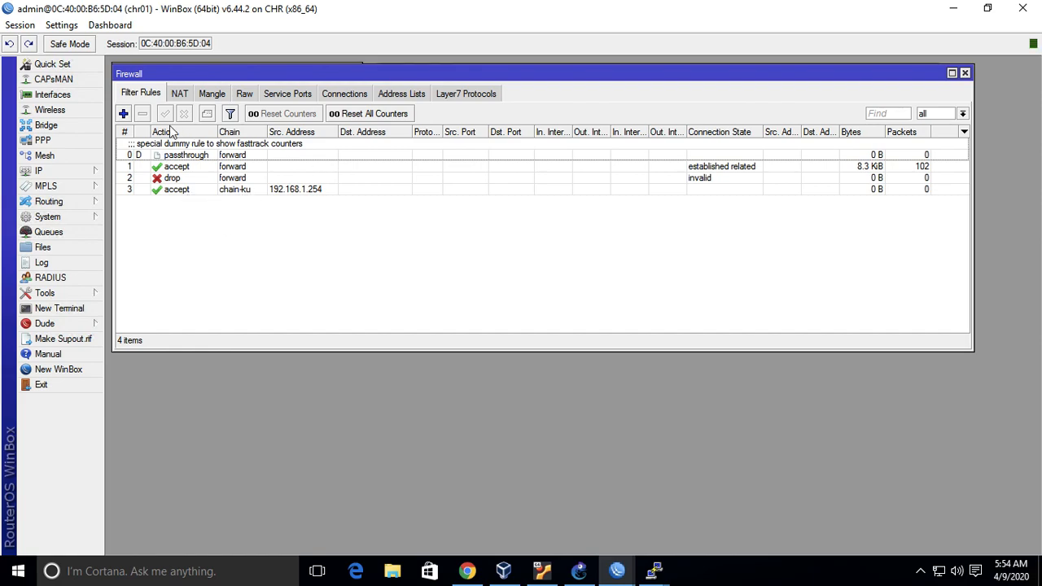
Add a second filter rule on chain-ku that drops traffic from every source except 192.168.1.254 (!192.168.1.254).
click(123, 113)
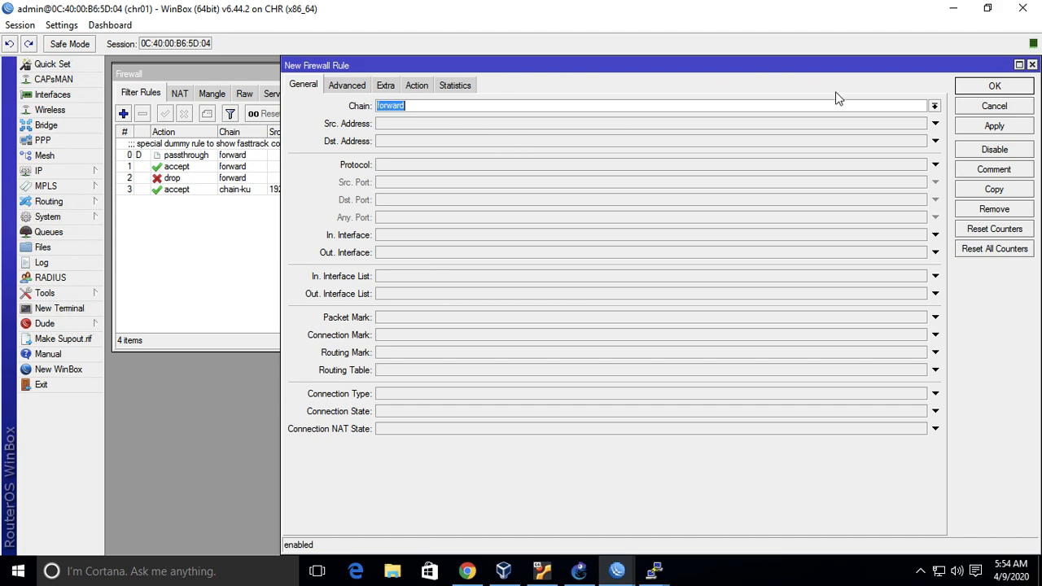
text(ch)
click(934, 106)
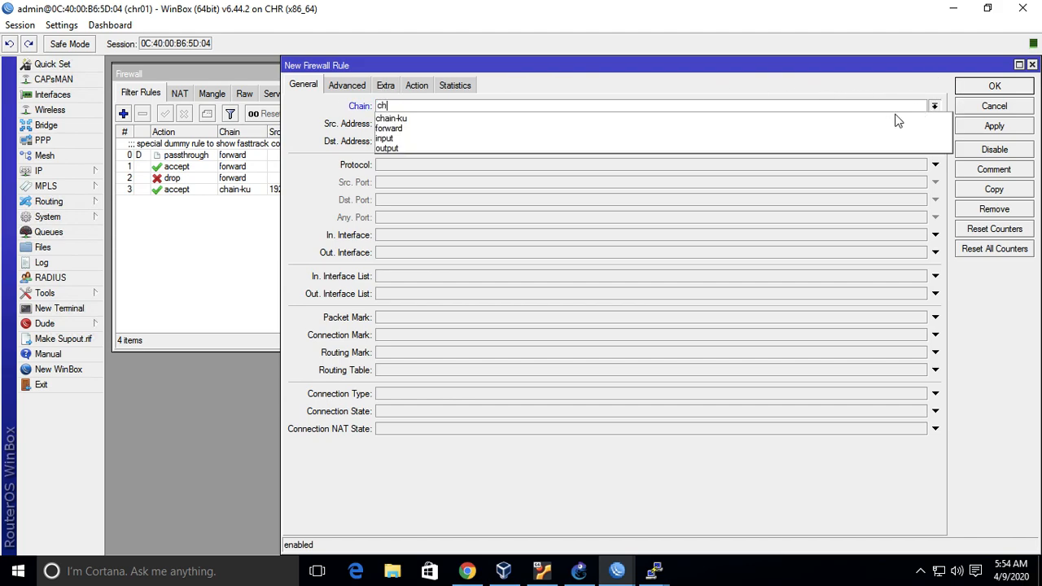
click(890, 114)
click(936, 123)
text(192.168.1.254)
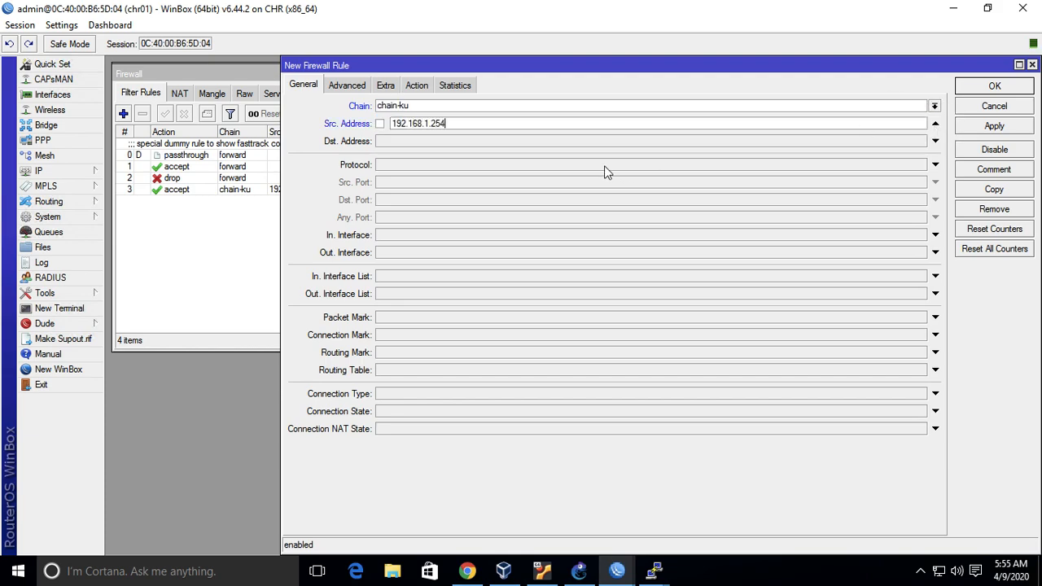
click(416, 85)
click(438, 106)
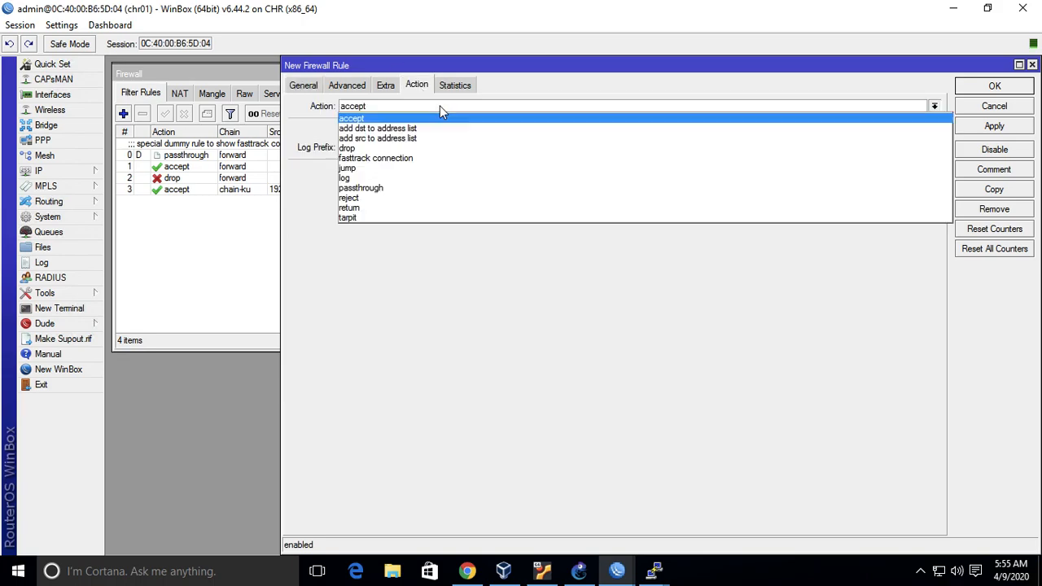
click(423, 146)
click(996, 87)
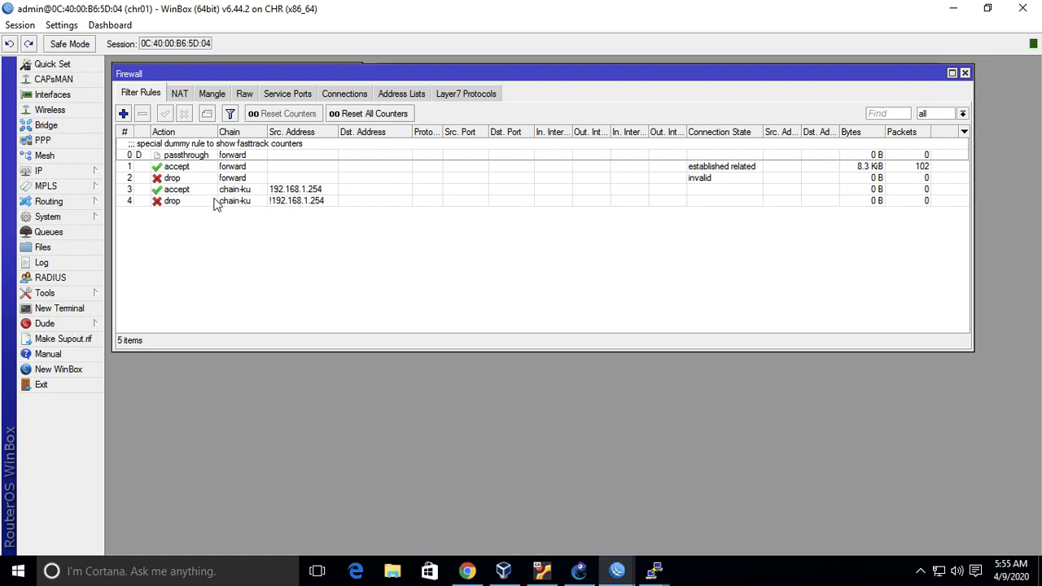
Add a forward-chain filter rule that jumps to chain-ku, and move it above the two chain-ku rules.
click(123, 113)
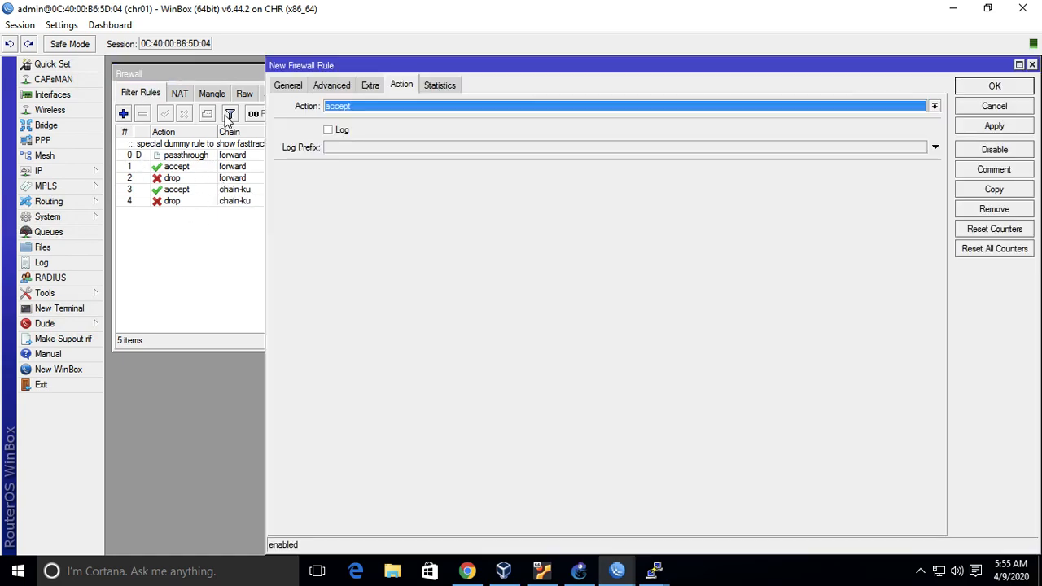
click(297, 86)
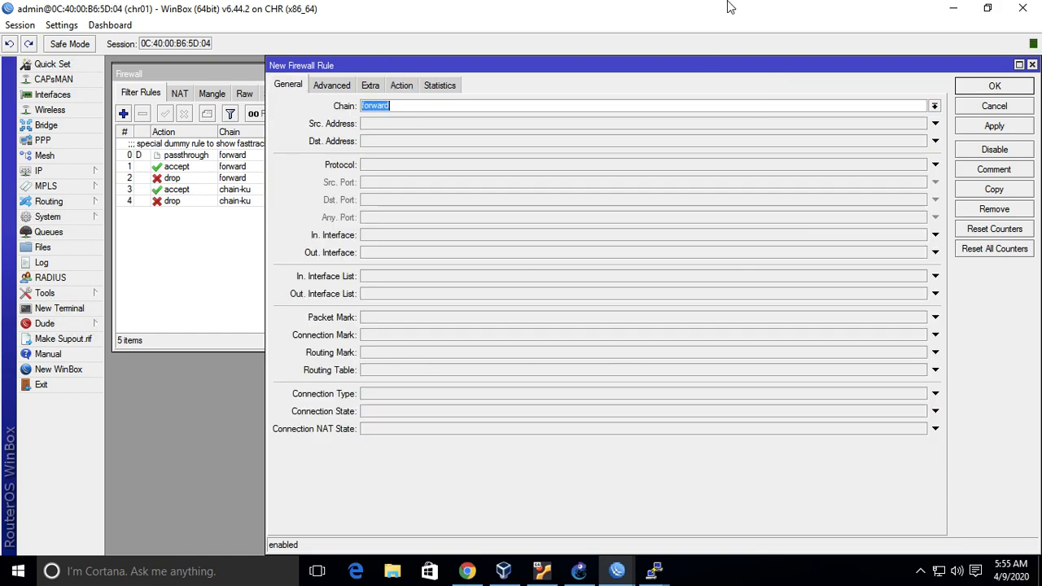
click(407, 86)
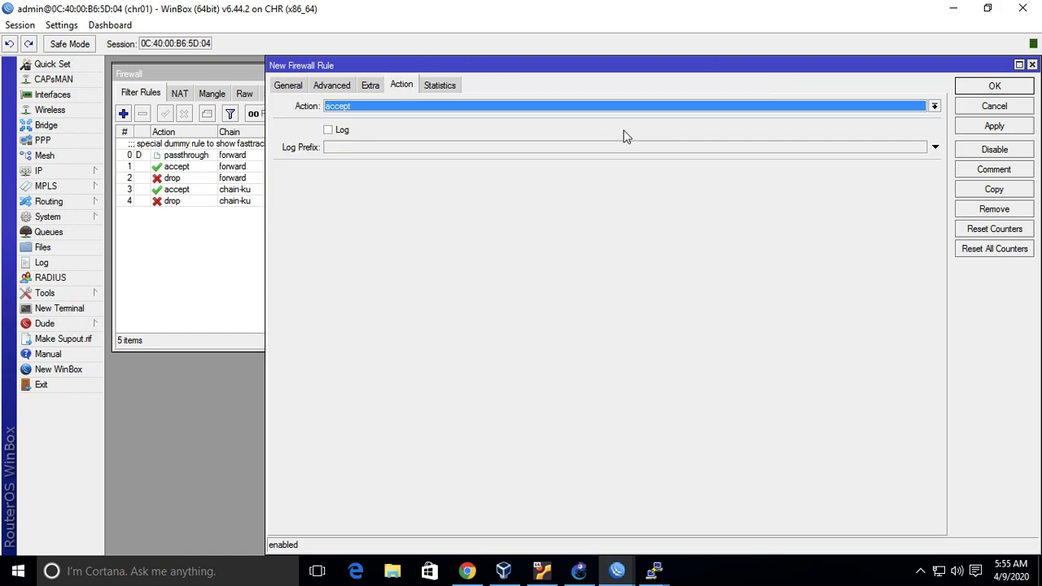
click(787, 107)
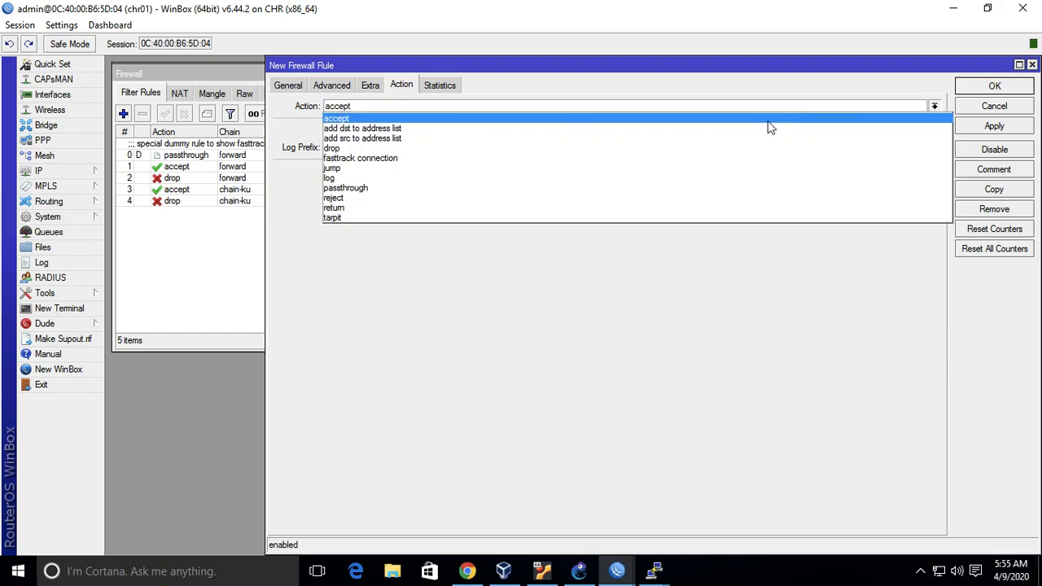
click(726, 168)
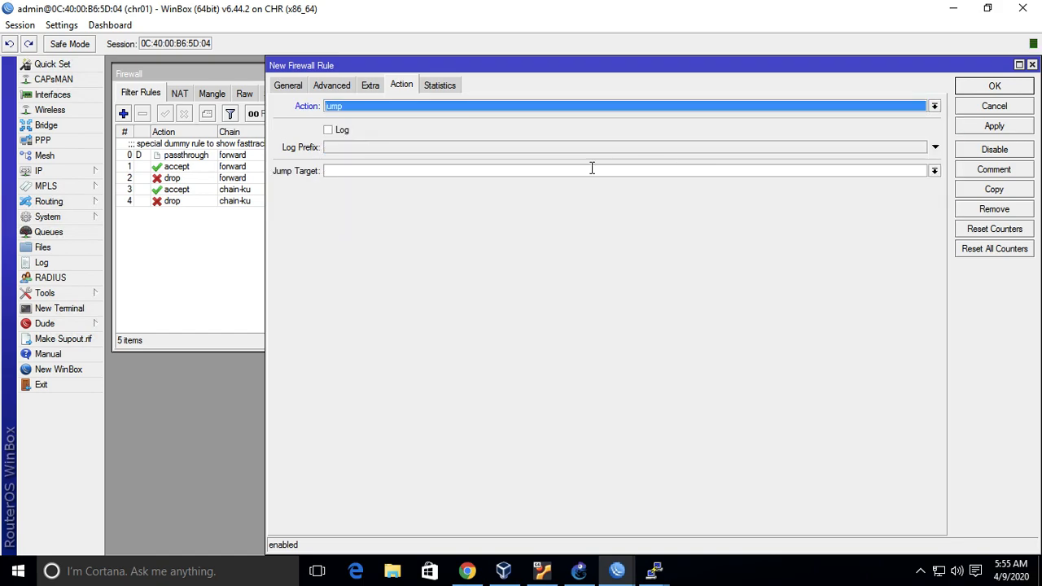
click(933, 172)
click(903, 183)
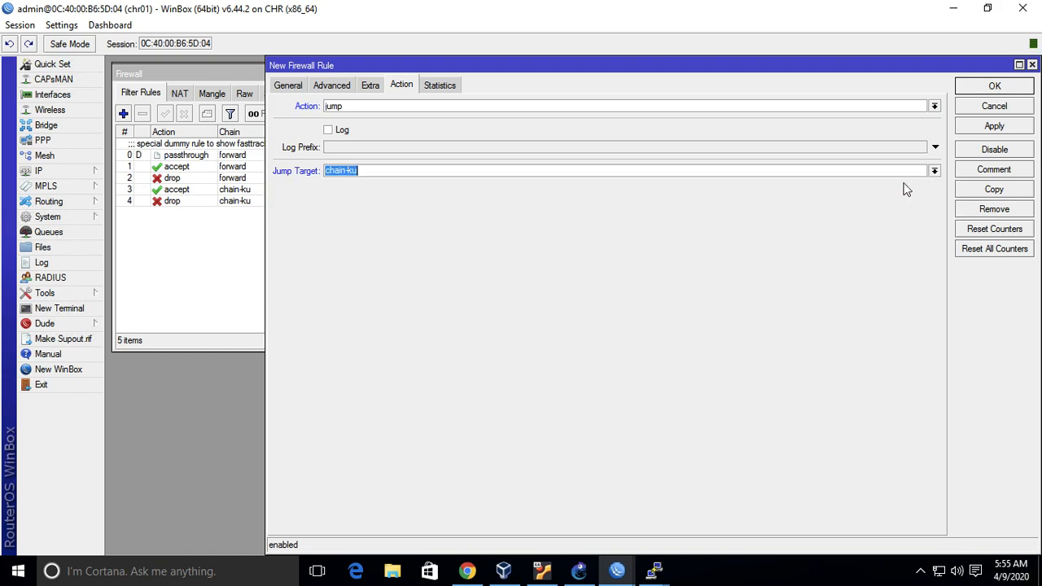
click(998, 87)
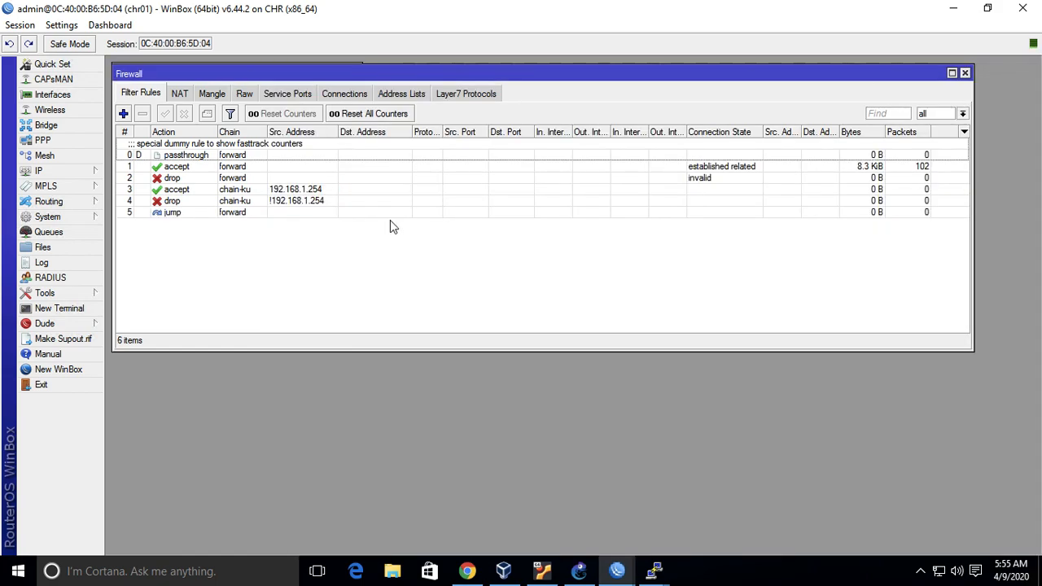
click(220, 213)
drag(220, 213, 216, 186)
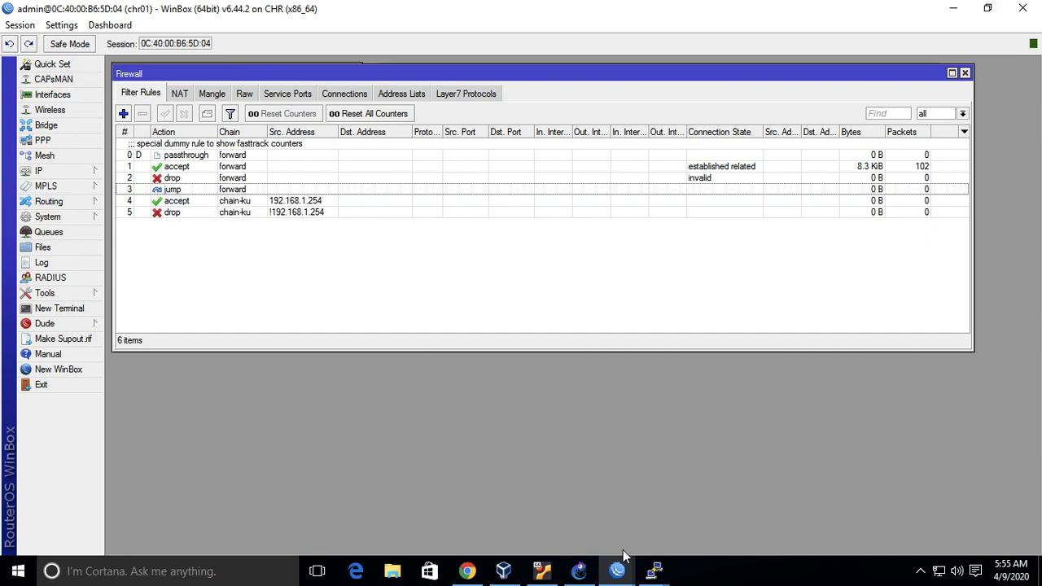
Ping 192.168.2.1 from the UbuntuDockerGuest-1 console.
mouse_move(654, 570)
click(581, 501)
text(ping 192.168.2.1)
key(Return)
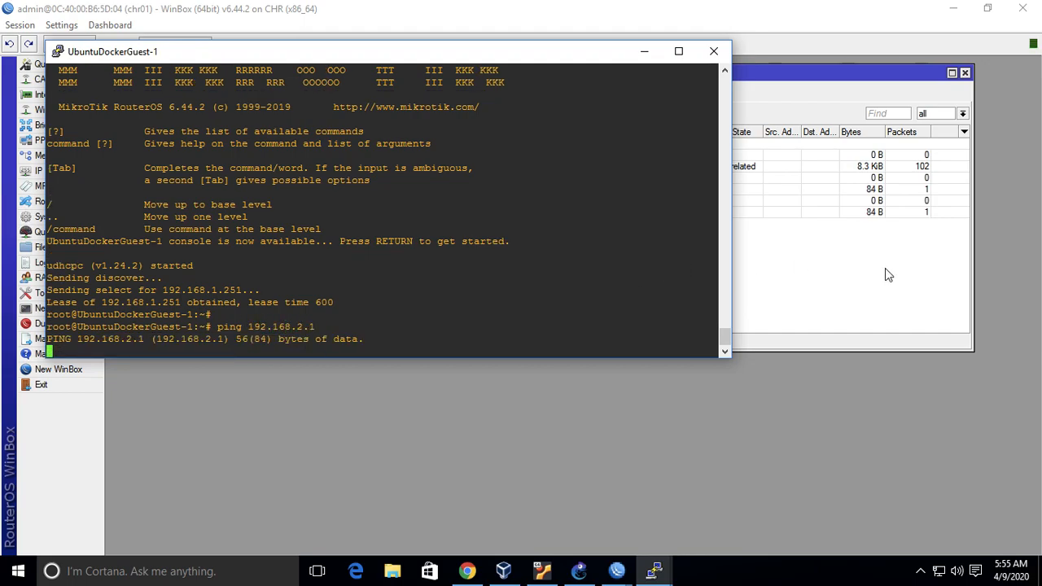
Check the jump and chain-ku rule counters in WinBox against the ping running in the UbuntuDockerGuest-1 console.
click(779, 297)
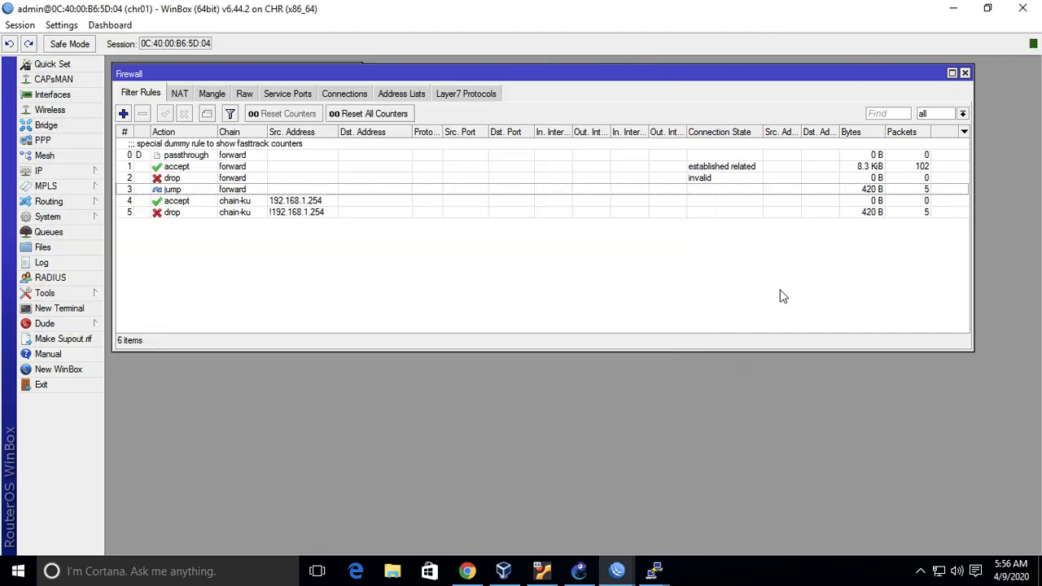
click(295, 214)
click(319, 203)
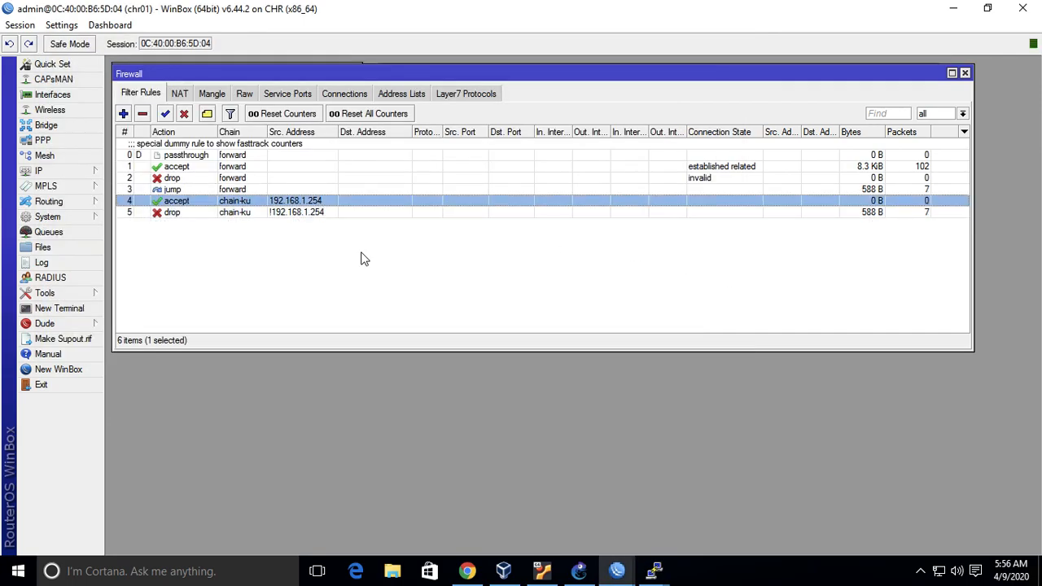
mouse_move(656, 569)
click(580, 493)
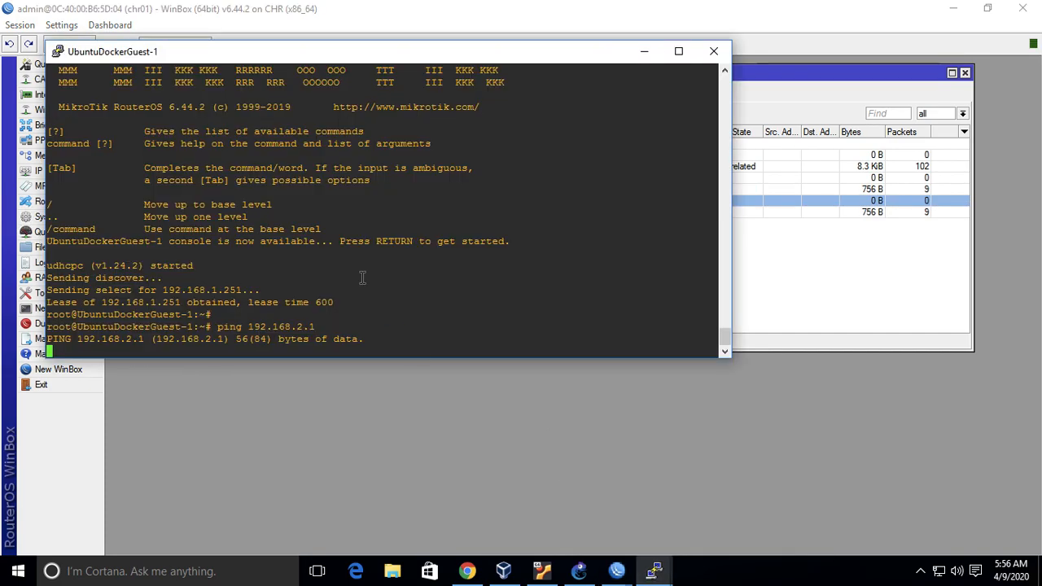
click(756, 288)
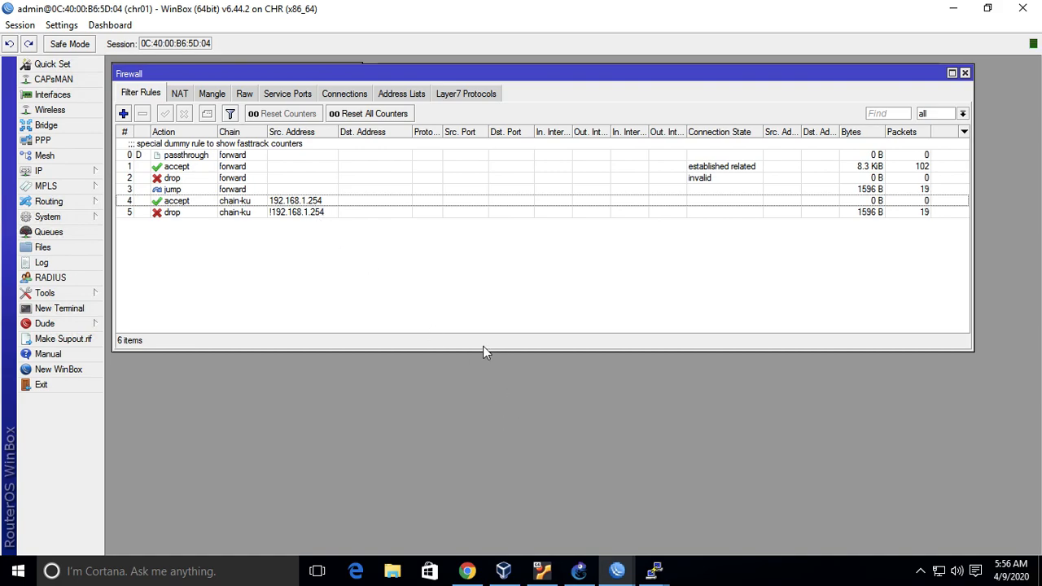
Examine the path between the two Ubuntu guests in the GNS3 topology alongside the WinBox filter rules.
click(581, 568)
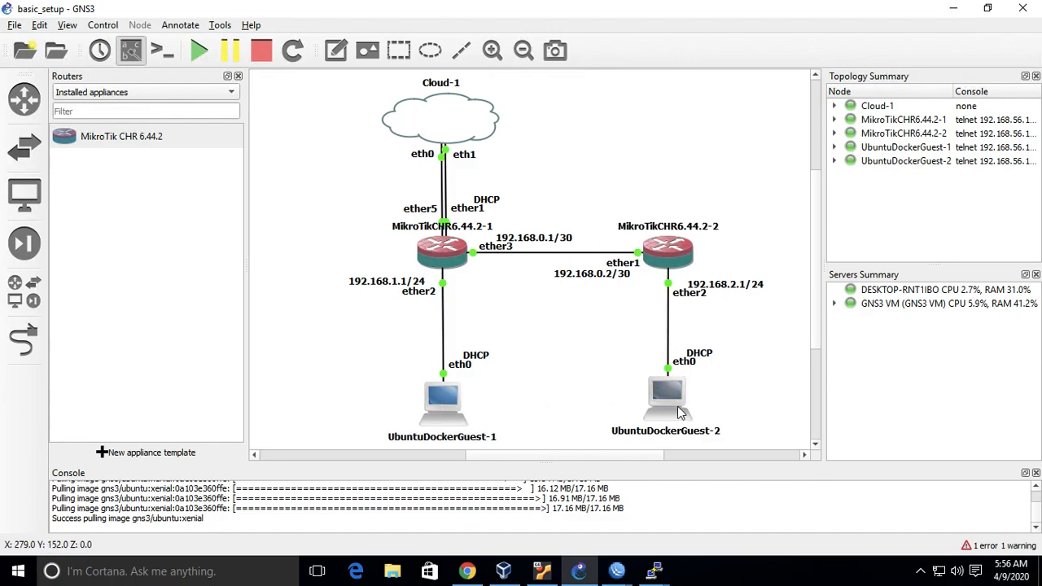
mouse_move(680, 413)
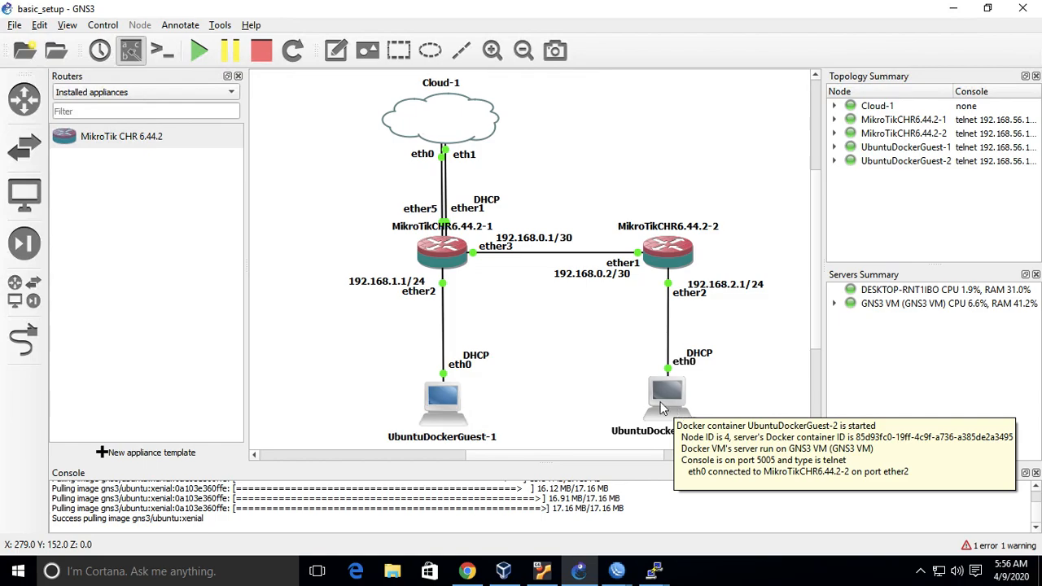
mouse_move(441, 411)
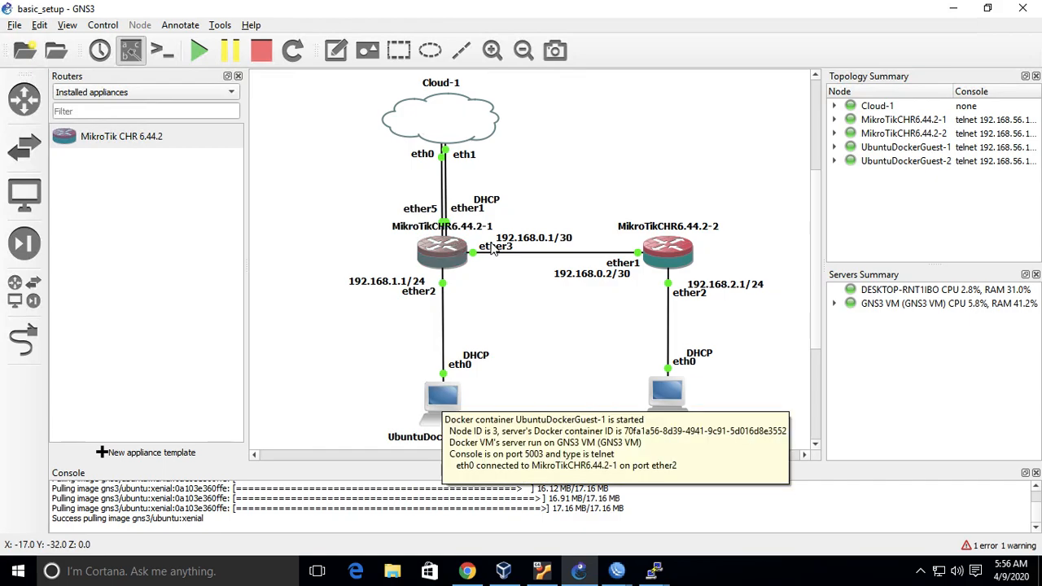
click(617, 572)
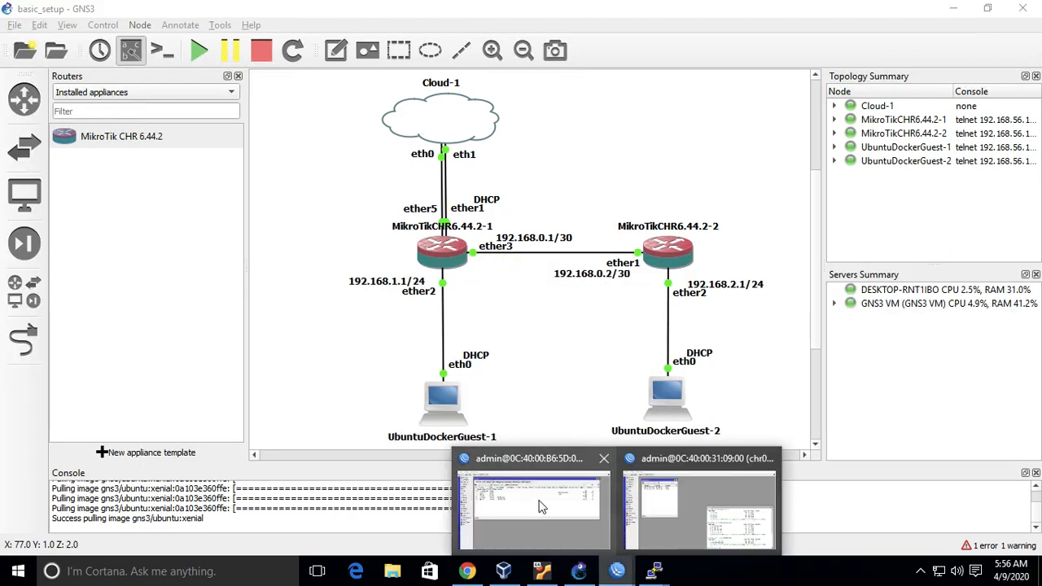
click(541, 505)
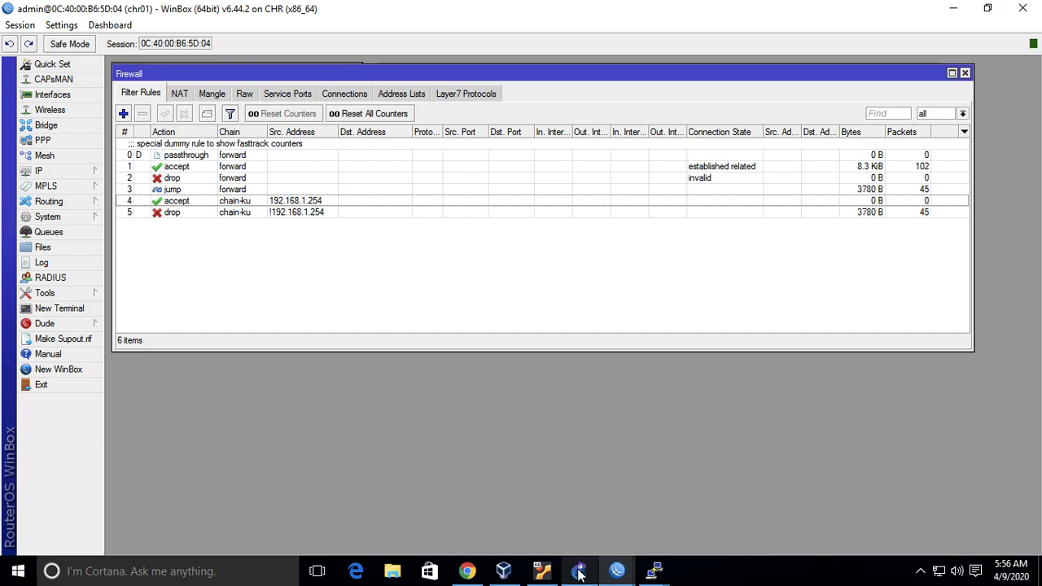
mouse_move(580, 566)
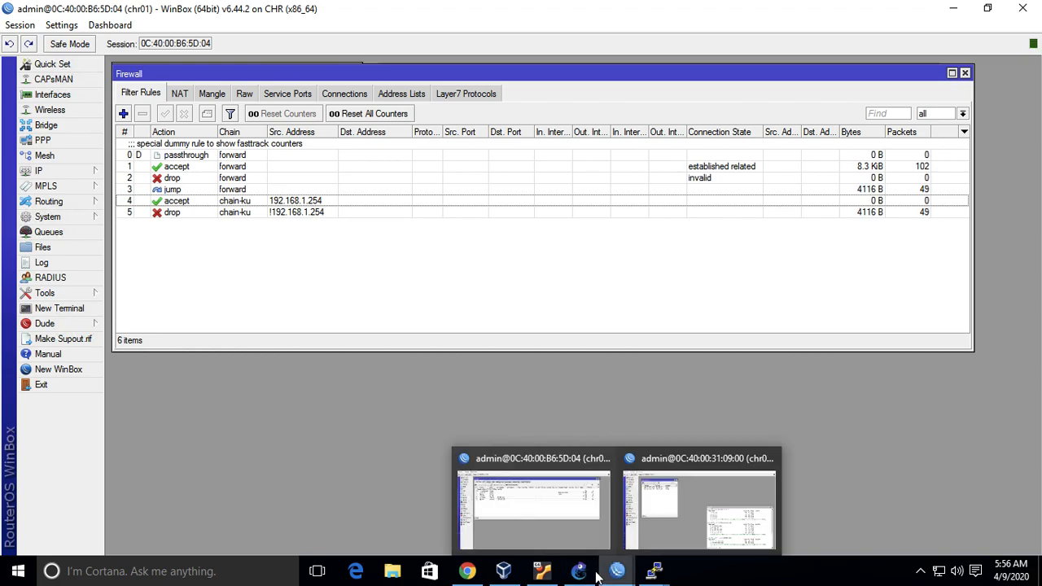
click(588, 516)
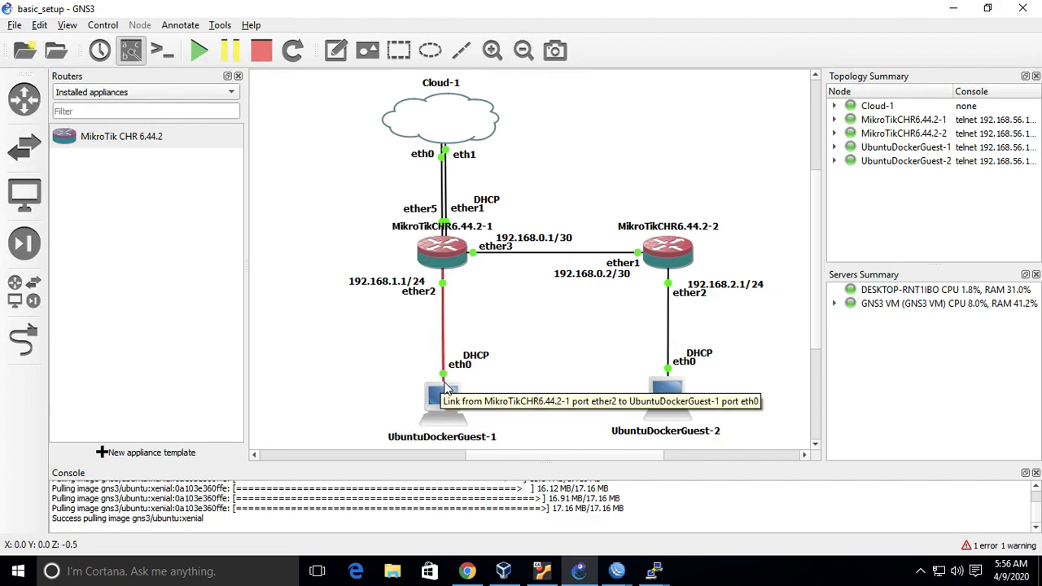
click(617, 571)
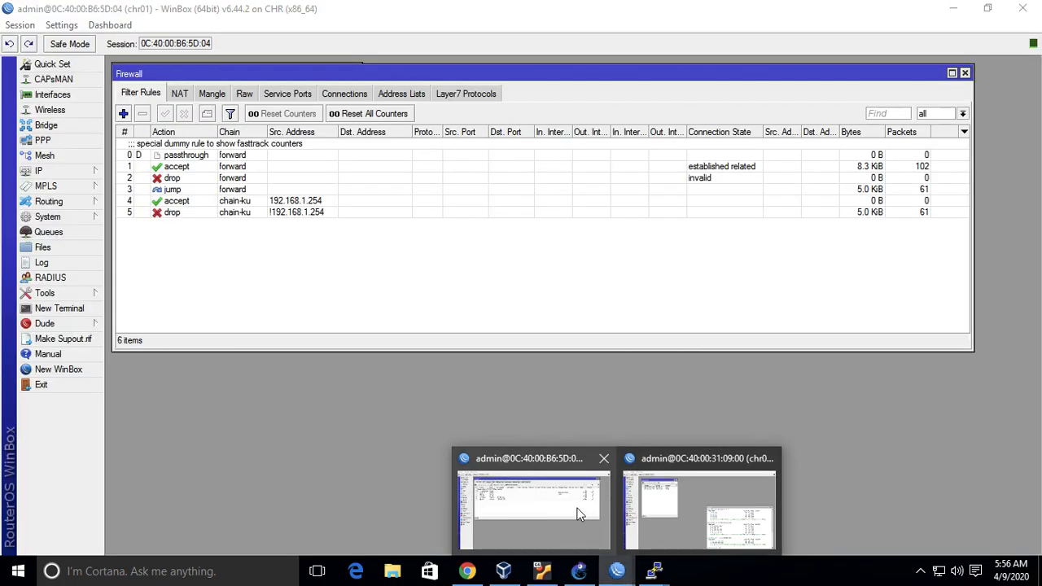
click(529, 509)
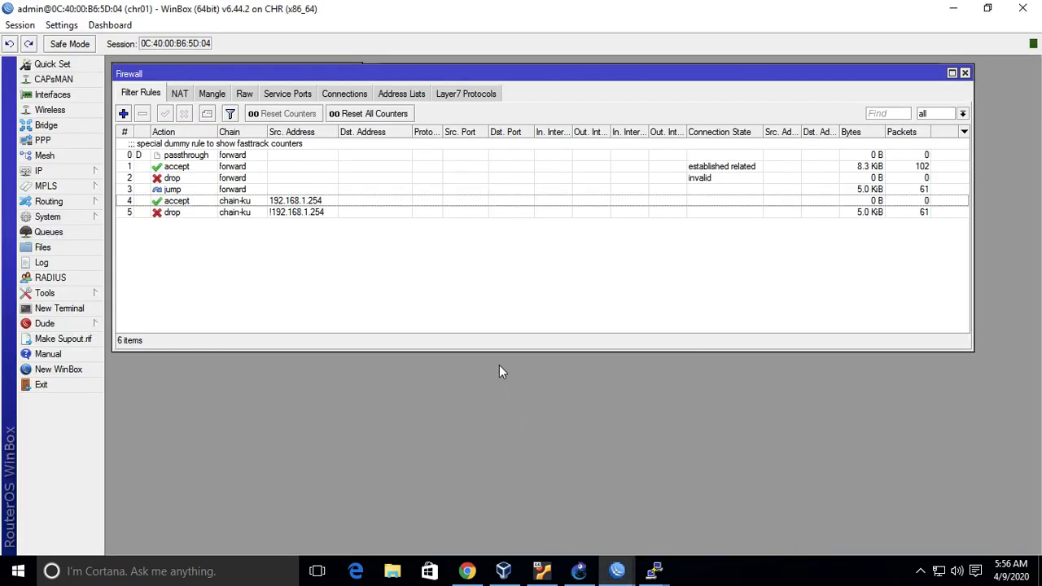
Restrict the chain-ku drop rule for !192.168.1.254 to the new connection state and save it.
double_click(252, 212)
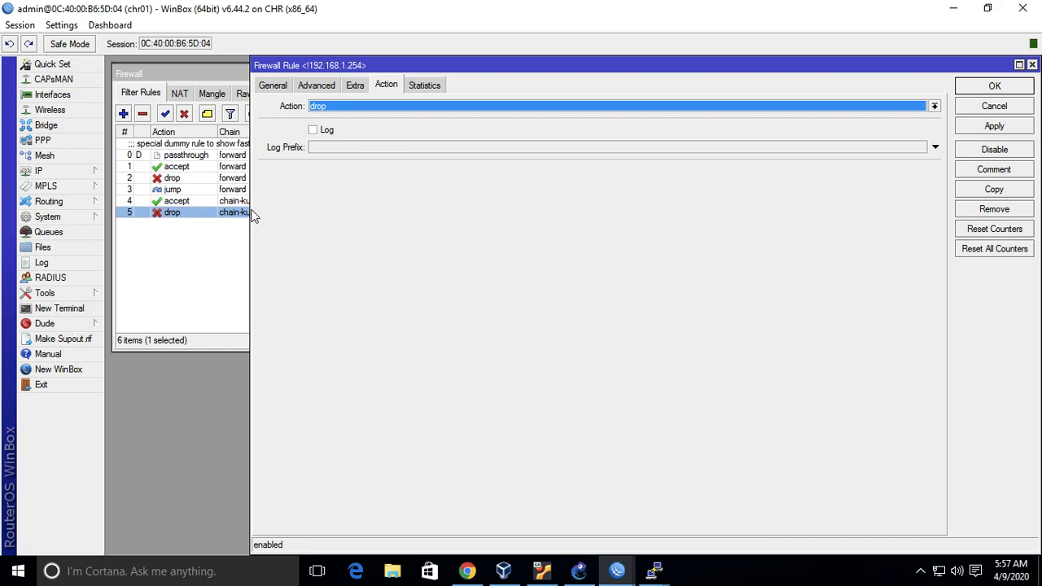
click(279, 84)
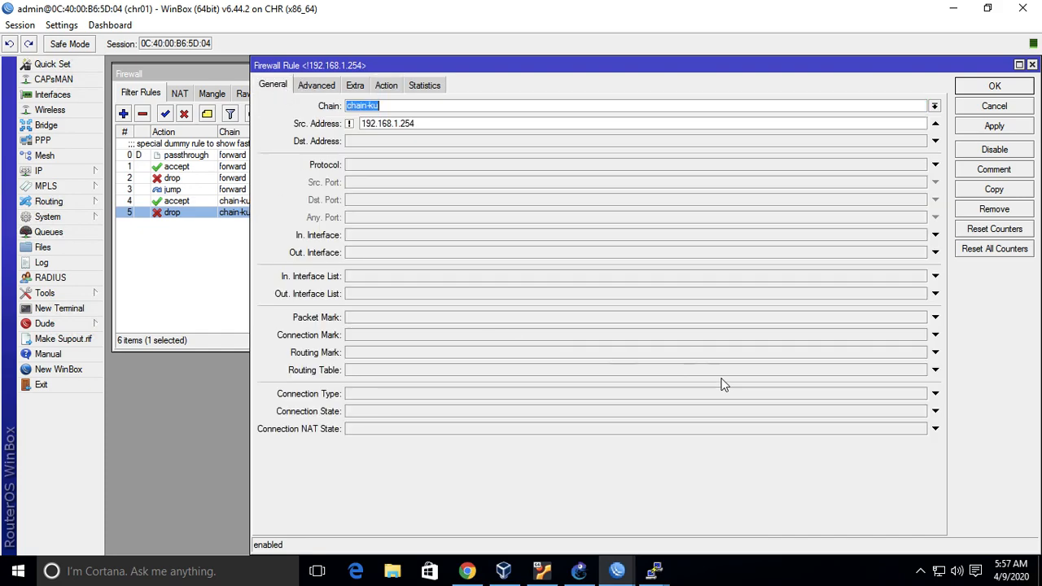
click(936, 411)
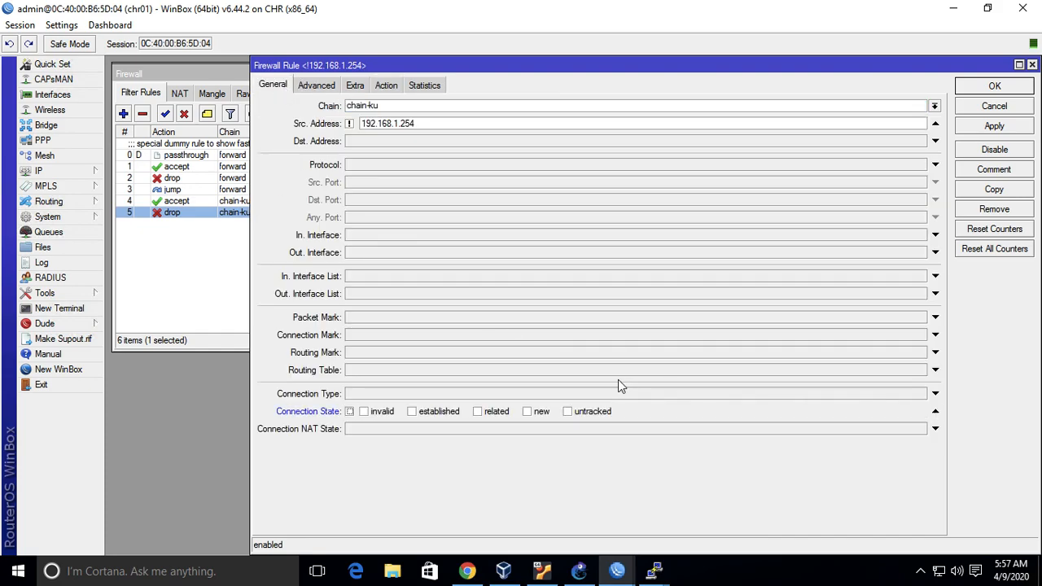
click(539, 413)
click(994, 86)
click(618, 290)
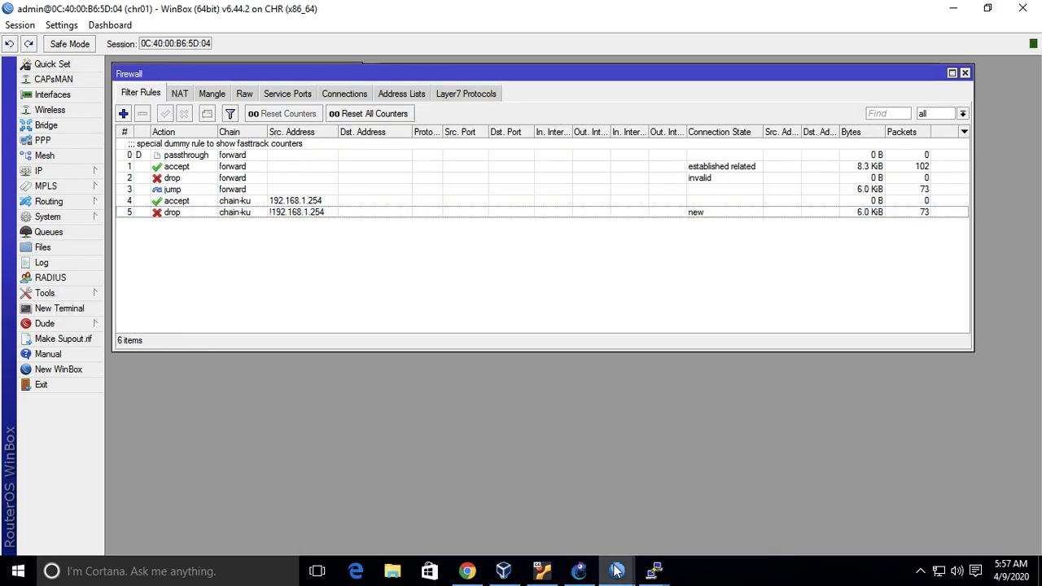
Stop the running ping in the UbuntuDockerGuest-1 console, repeat the ping to 192.168.2.1, stop it, and return to WinBox.
mouse_move(655, 571)
click(559, 507)
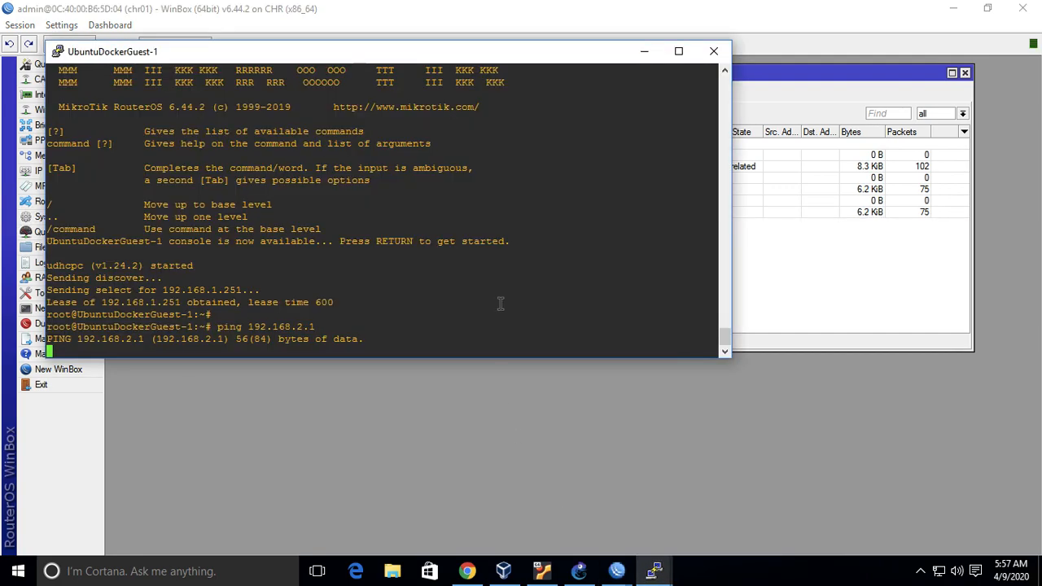
key(ctrl+c)
key(Up)
key(Return)
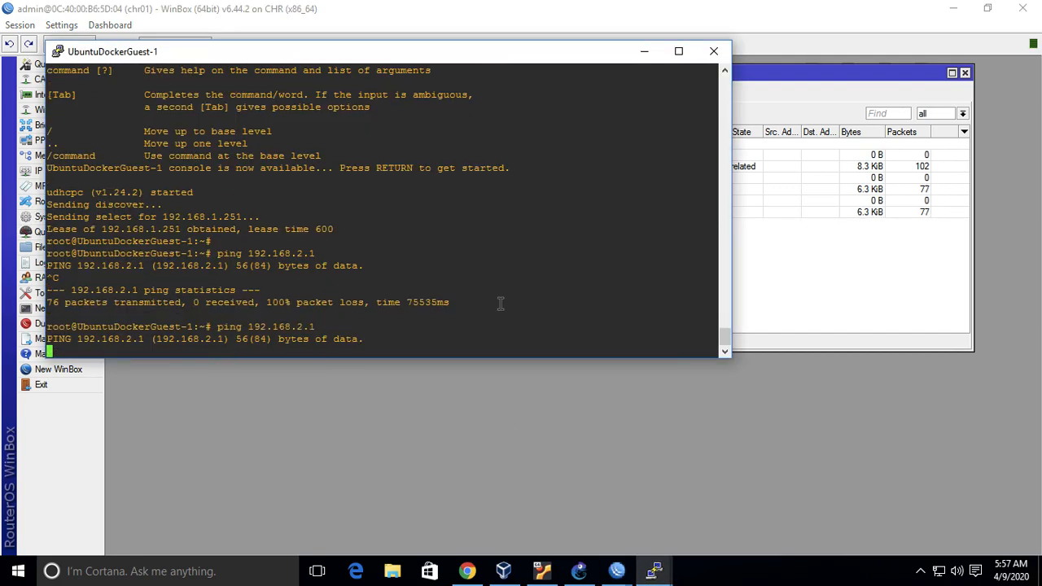
key(ctrl+c)
click(833, 305)
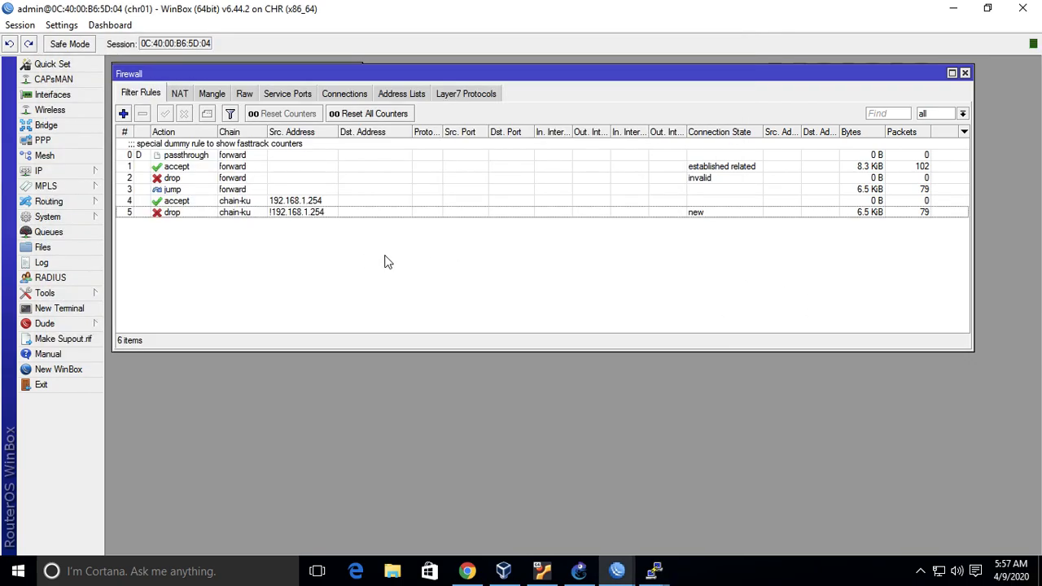
double_click(252, 212)
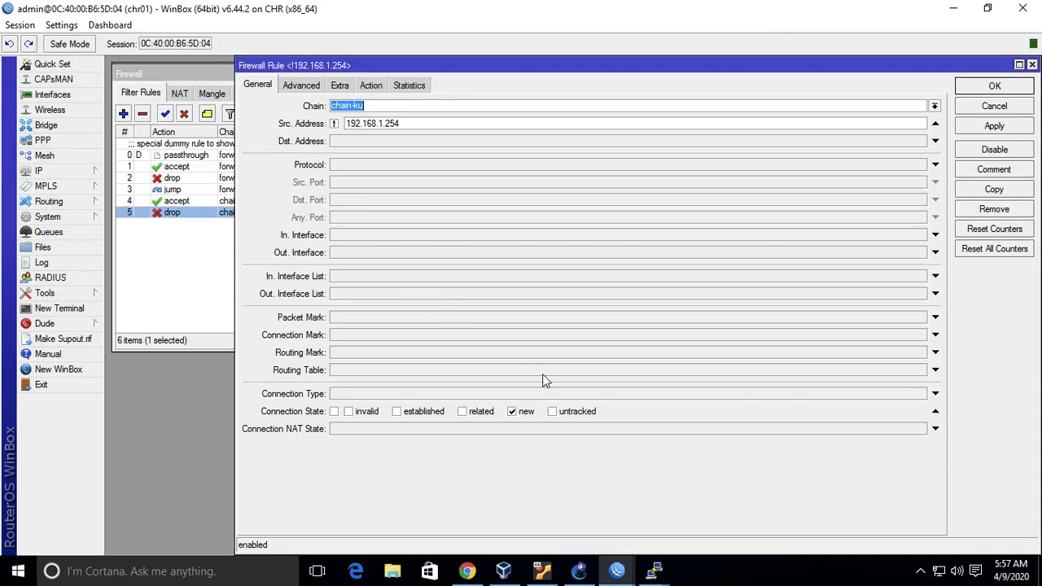
click(526, 413)
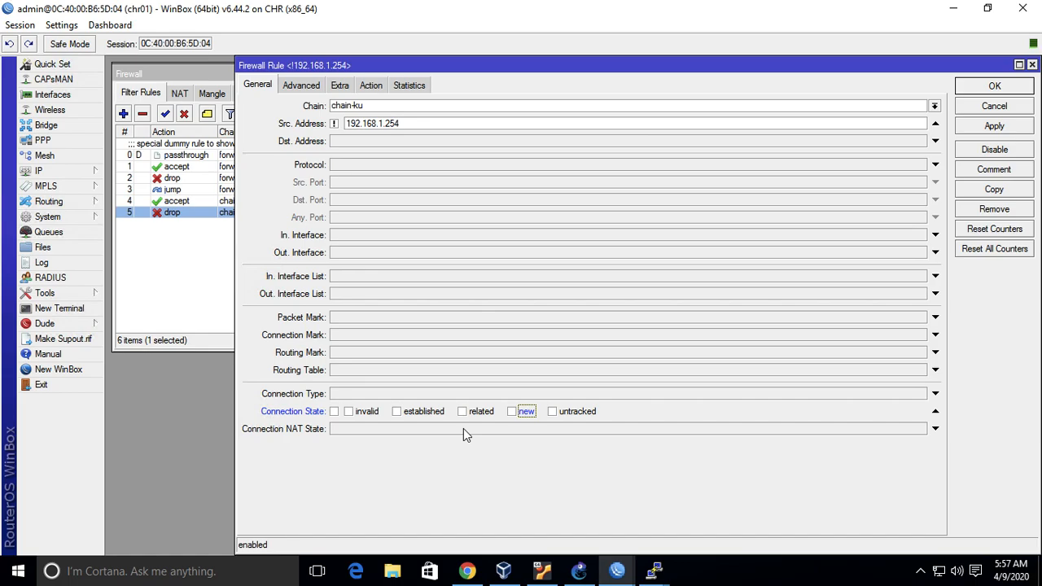
click(992, 107)
Disable the chain-ku drop rule, run and stop another ping to 192.168.2.1 from UbuntuDockerGuest-1, and return to WinBox.
click(184, 114)
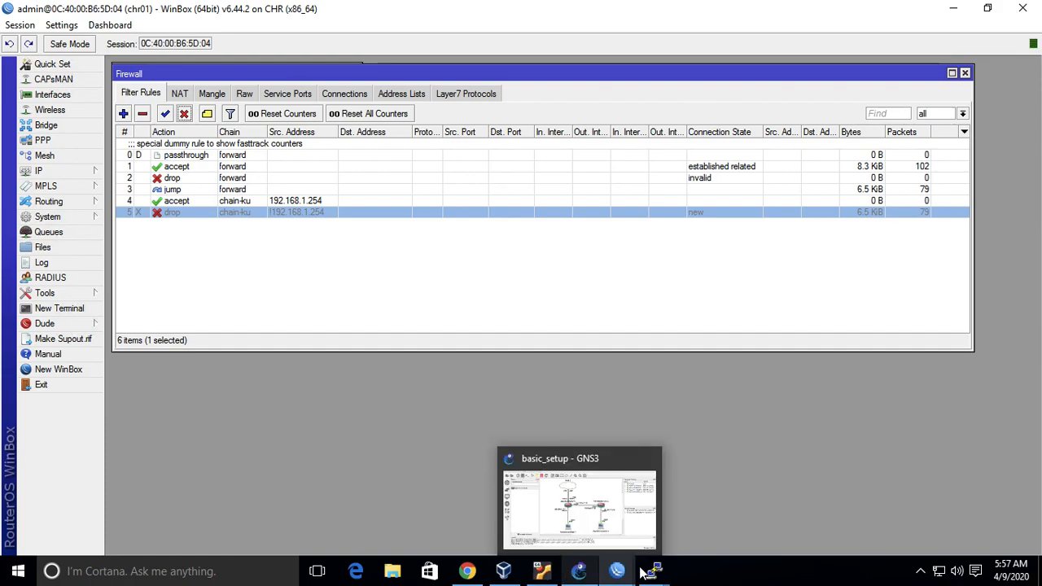
click(570, 505)
key(Up)
key(Return)
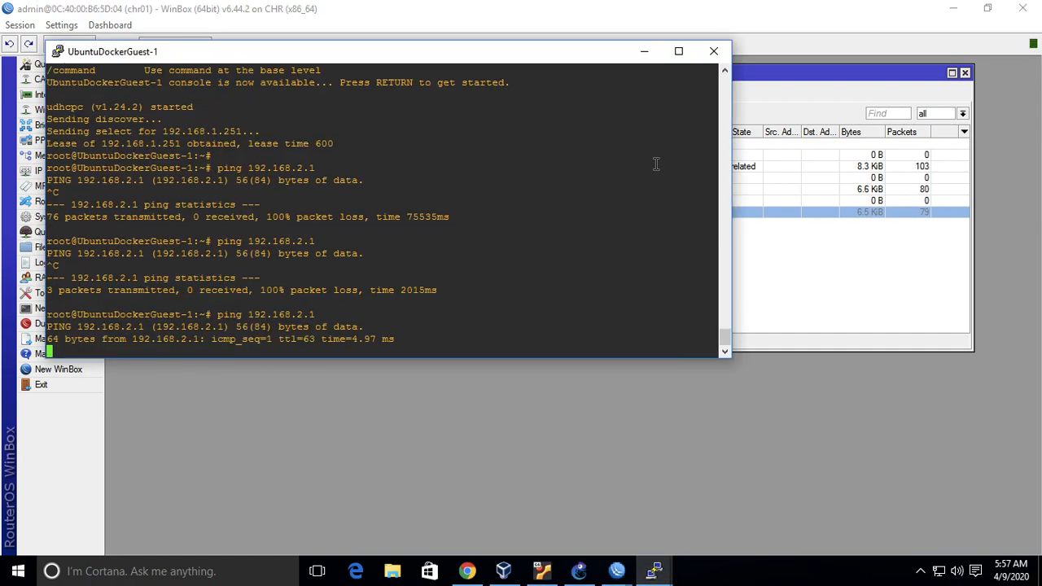
key(ctrl+c)
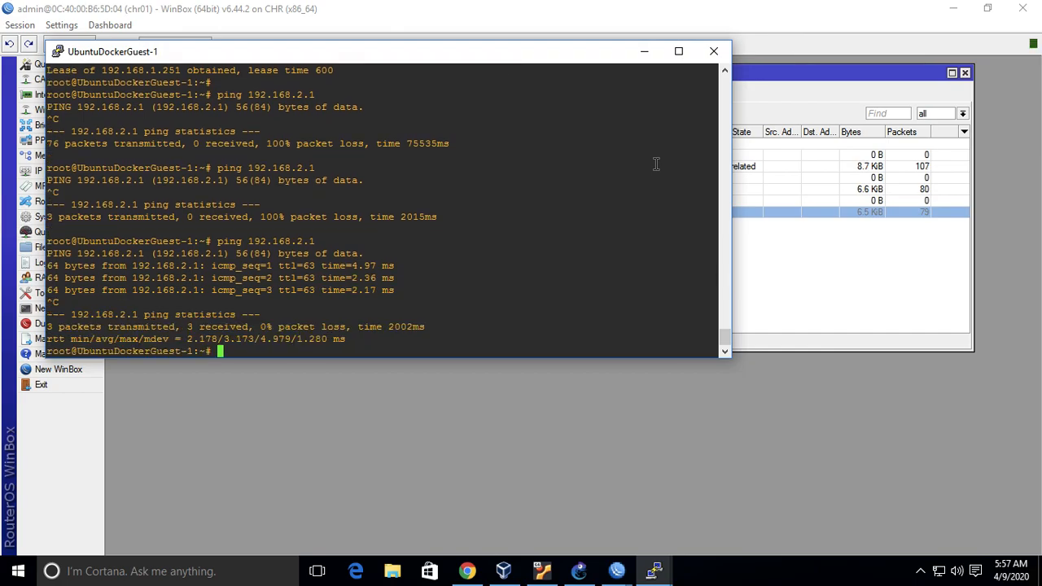
click(856, 244)
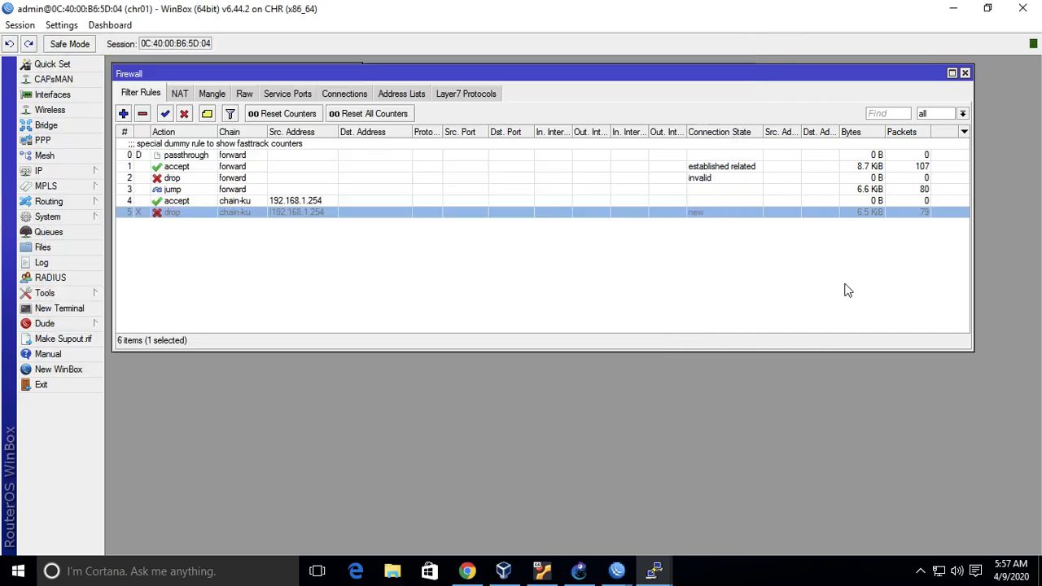
Review the settings of the disabled chain-ku drop rule, close them unchanged, and enable the rule again.
double_click(326, 209)
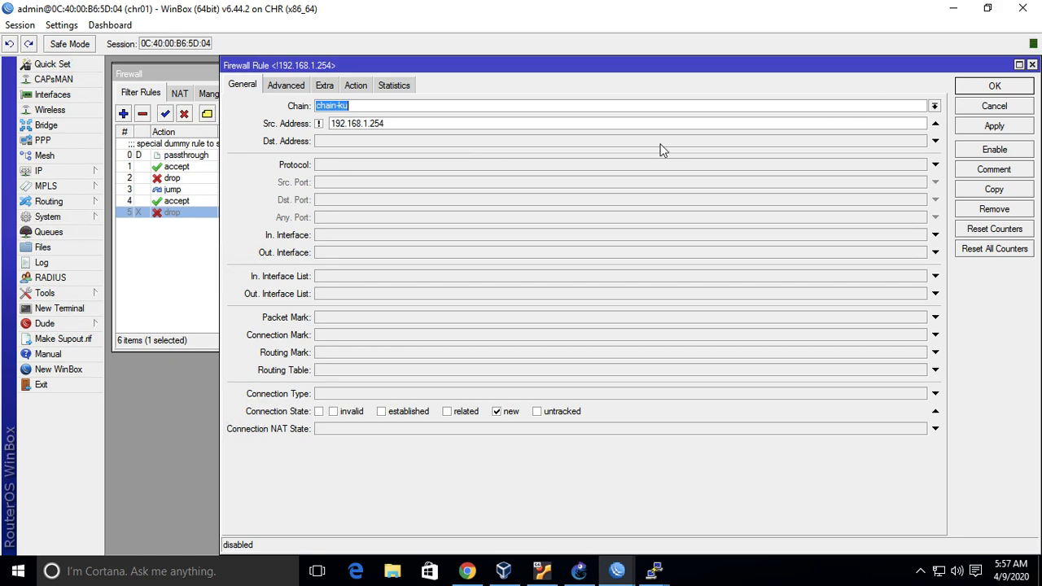
click(971, 112)
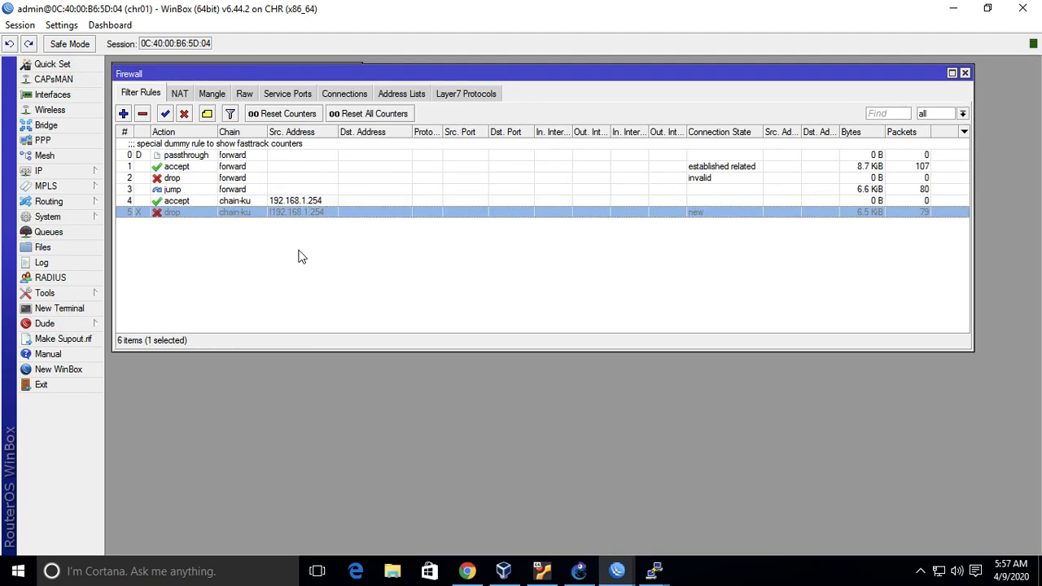
click(166, 114)
Add an accept rule to chain-ku for source address 192.168.2.254 and move it above the chain-ku drop rule.
click(123, 113)
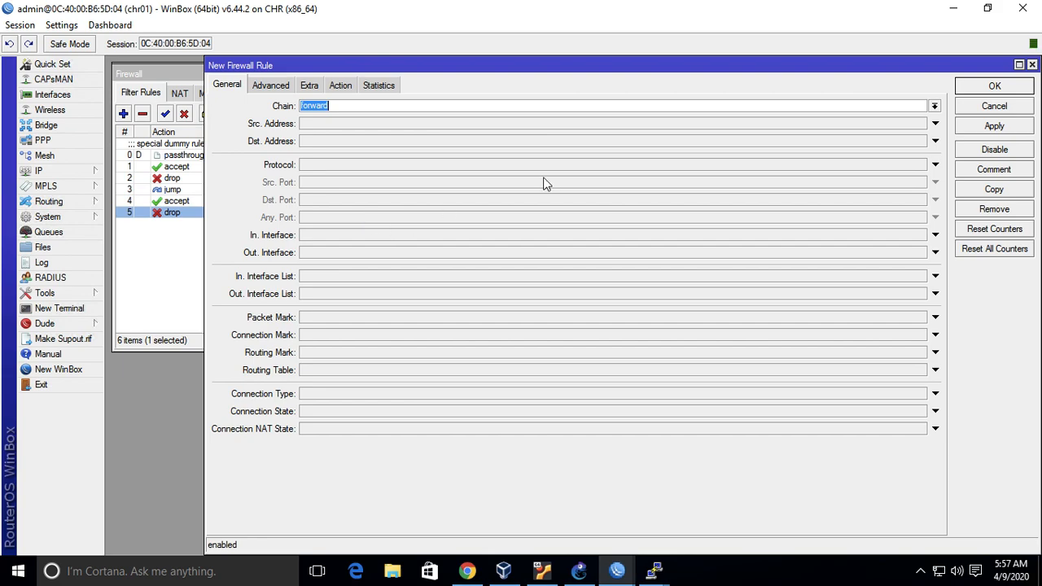
click(934, 106)
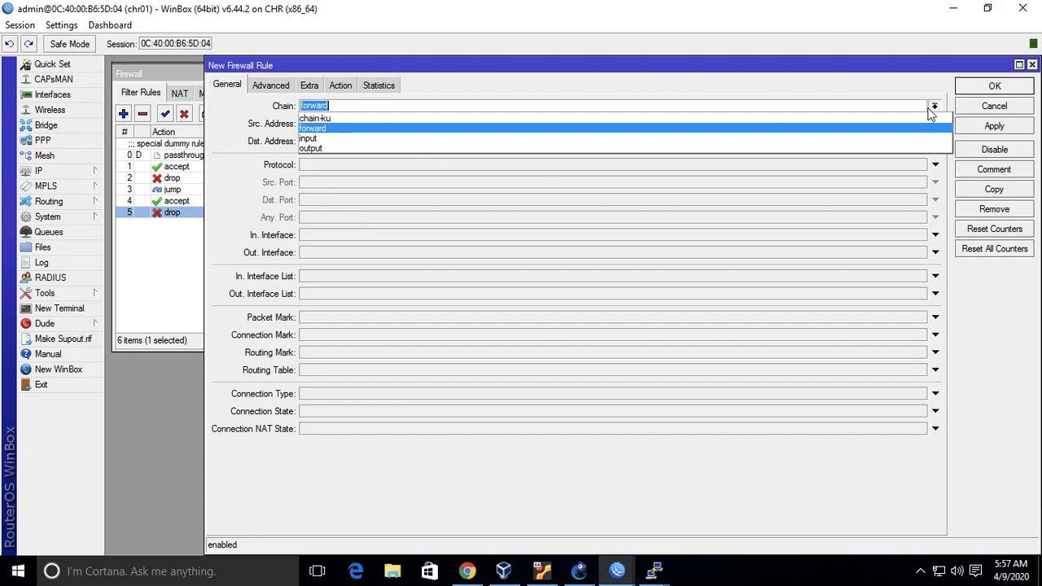
click(896, 118)
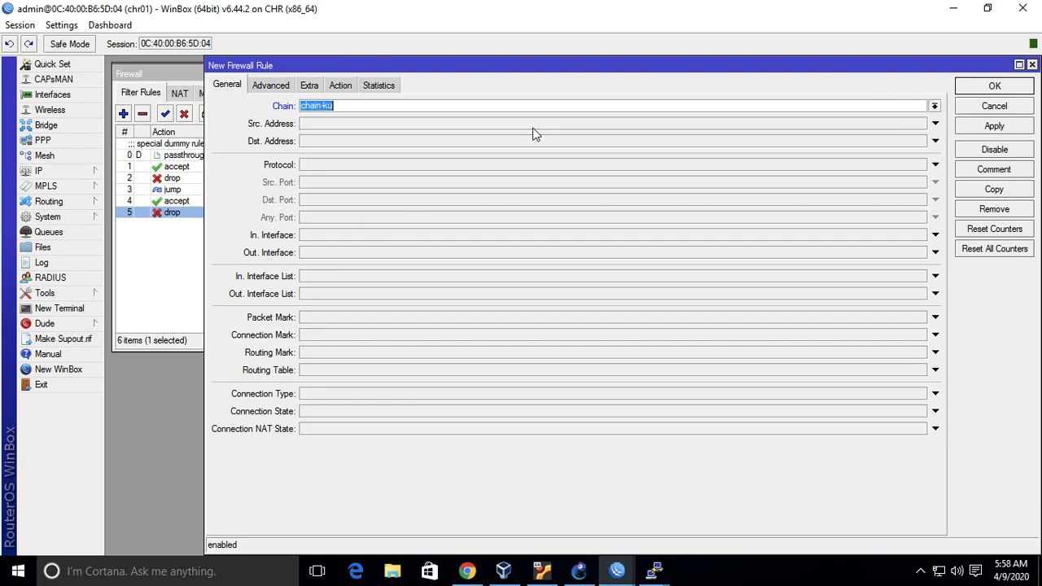
click(934, 123)
text(192.168.2)
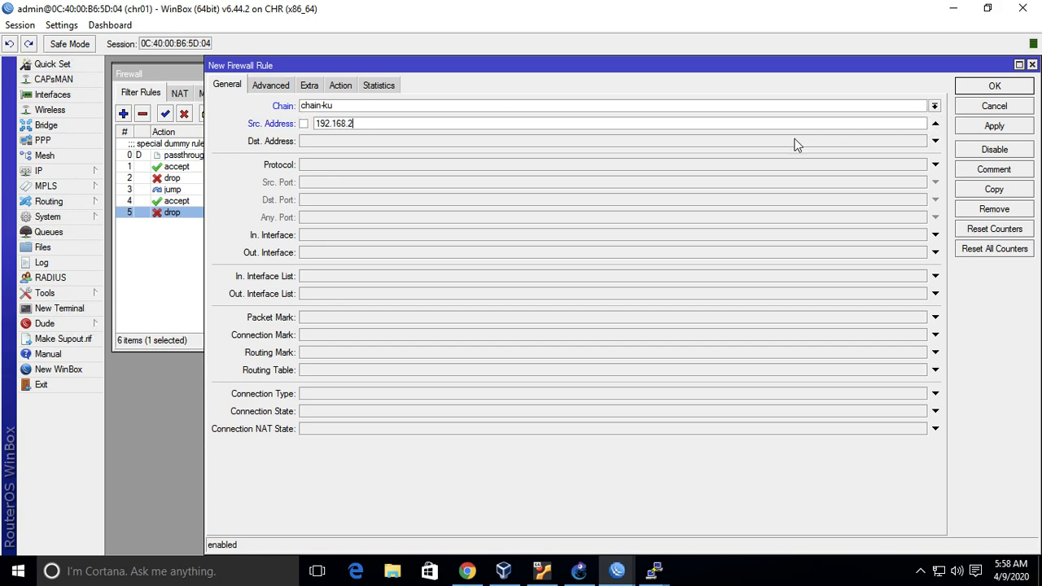
text(.254)
click(339, 86)
click(968, 90)
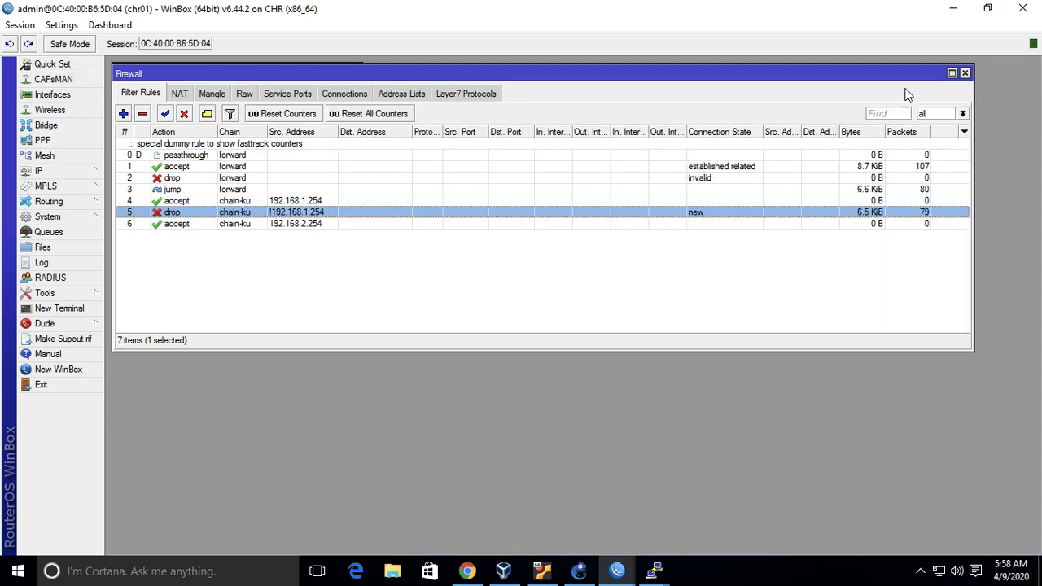
drag(298, 228, 293, 208)
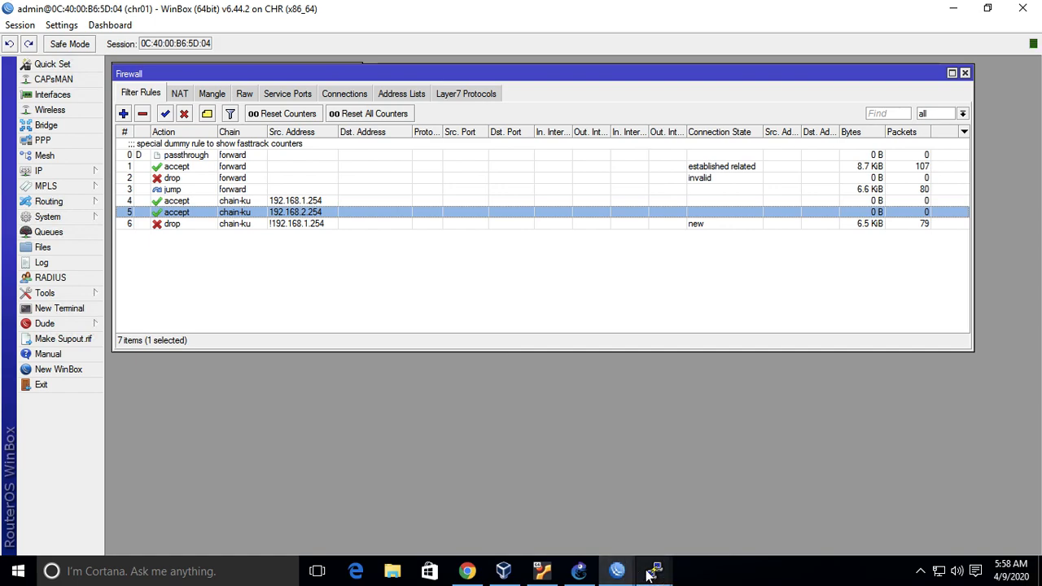
Repeat the ping to 192.168.2.1 in the UbuntuDockerGuest-1 console, stop it, and return to the WinBox filter rules.
mouse_move(651, 574)
click(563, 519)
key(Up)
key(Return)
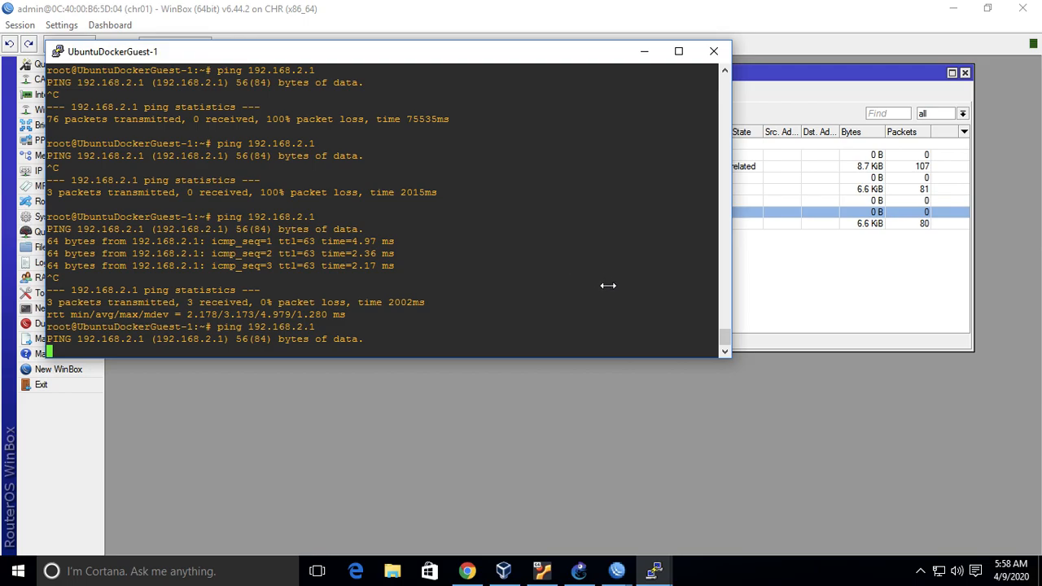
key(ctrl+c)
click(800, 296)
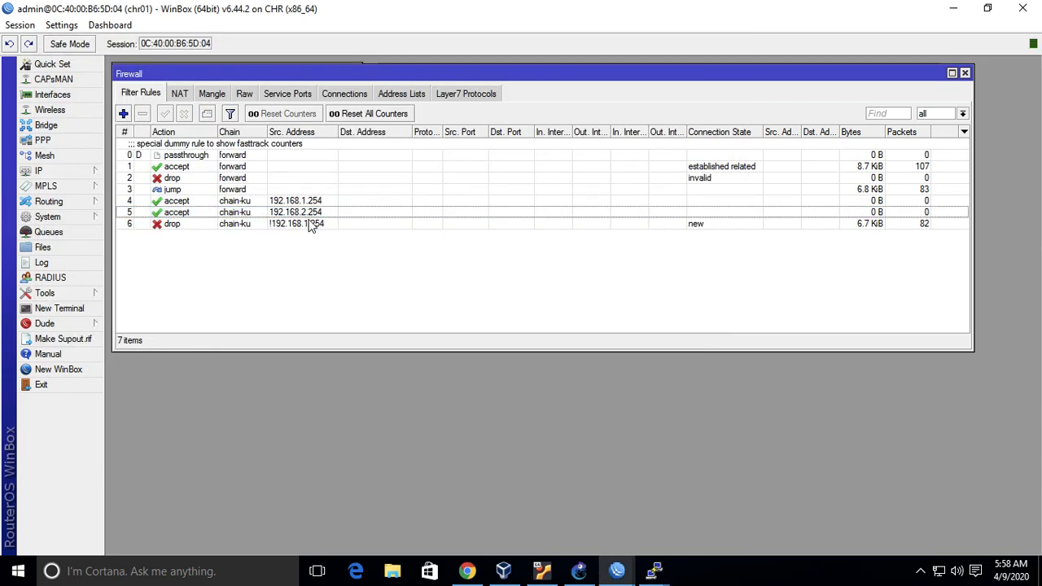
Start a ping to 192.168.2.254 from the UbuntuDockerGuest-1 console.
mouse_move(651, 570)
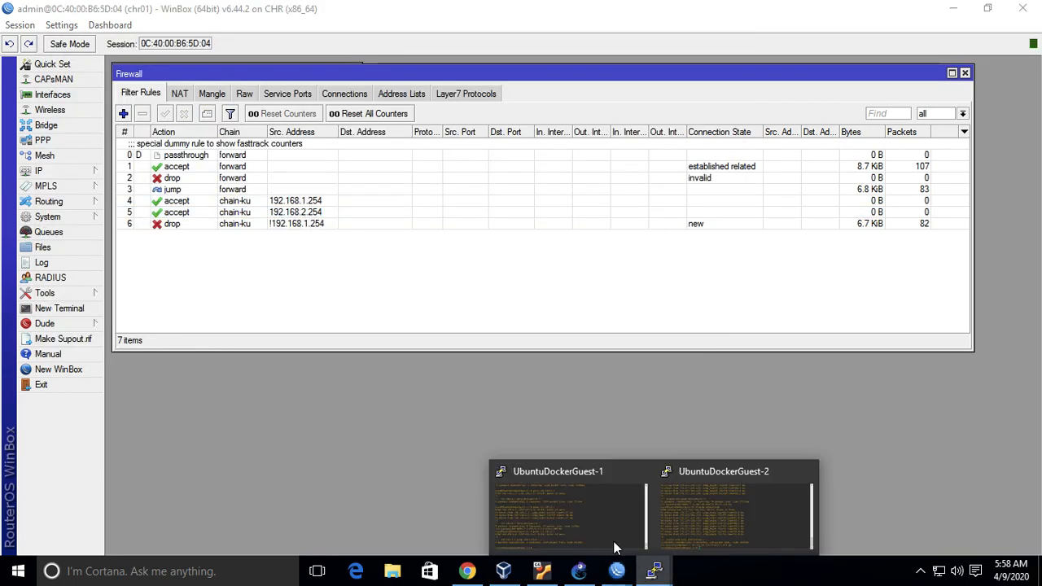
click(570, 512)
key(Up)
text(2)
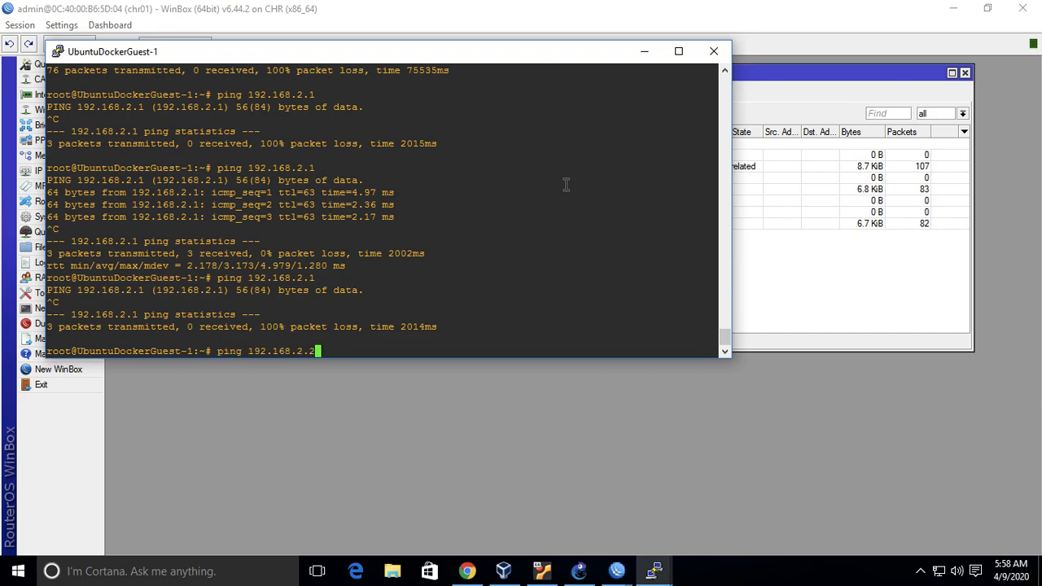
text(54)
key(Return)
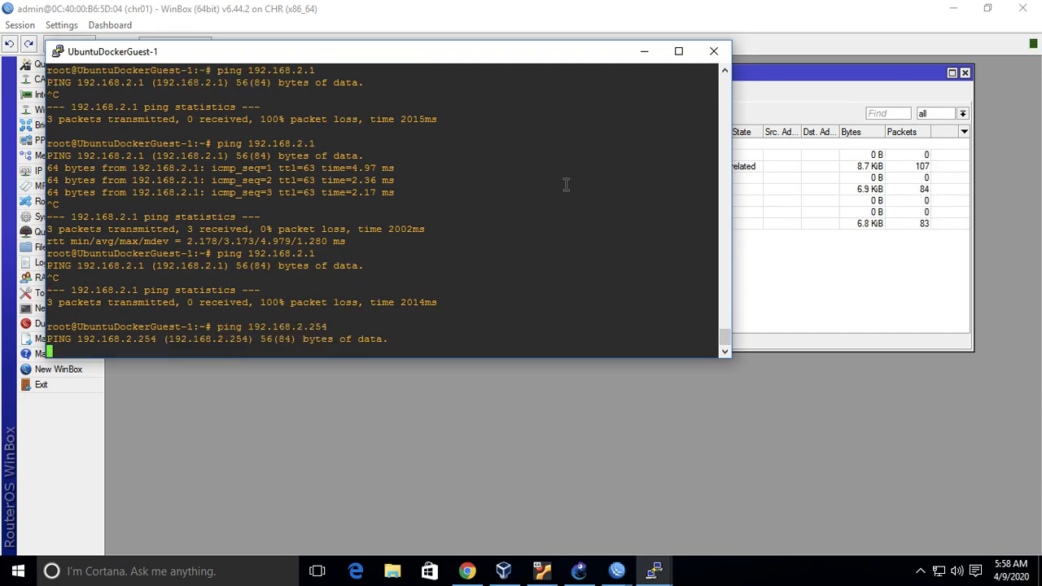
Switch to the chr02 WinBox session and view the DHCP server leases to check the second guest's address.
mouse_move(620, 575)
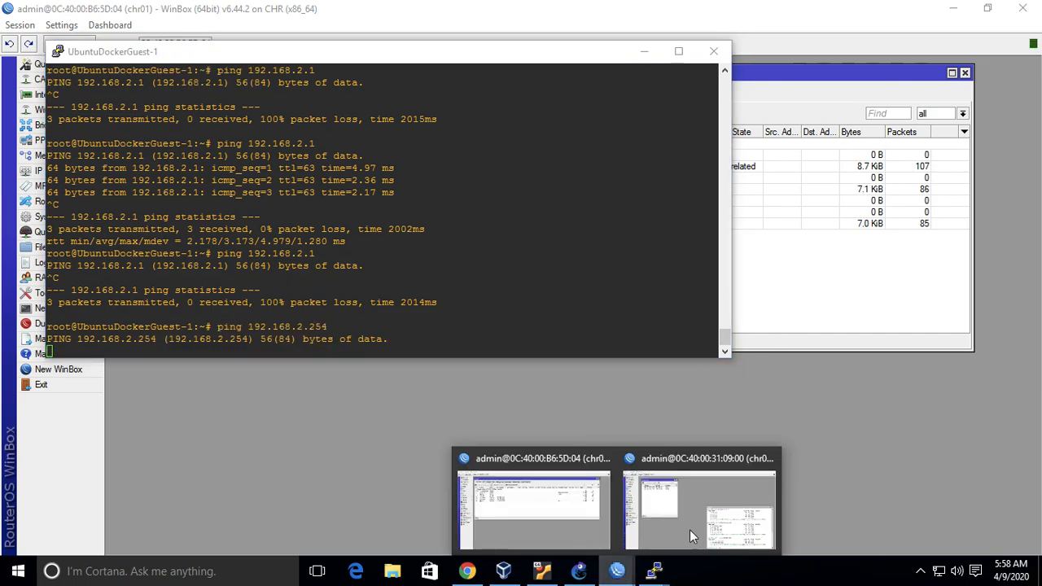
click(686, 533)
click(69, 174)
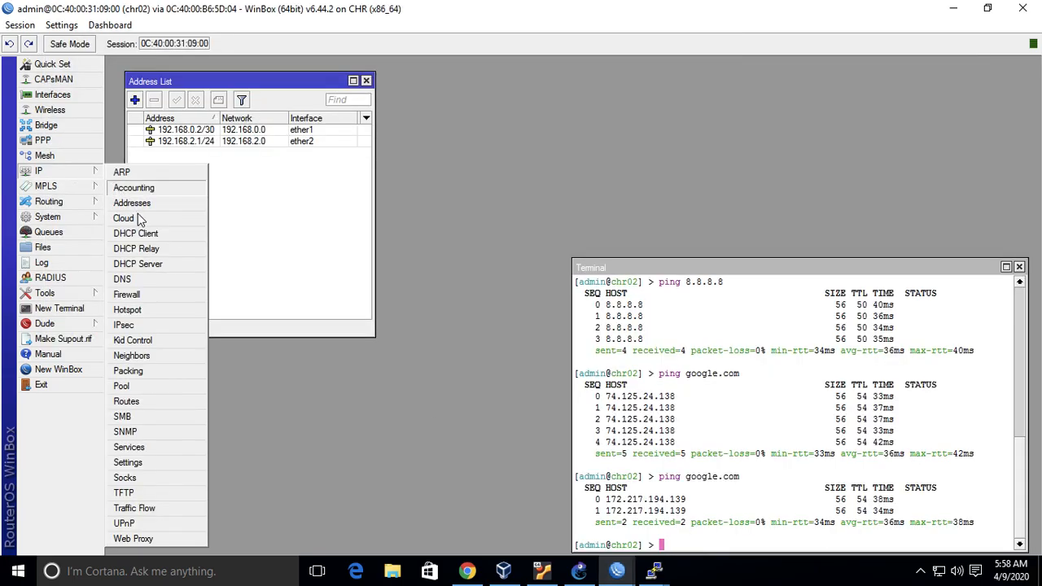
click(168, 265)
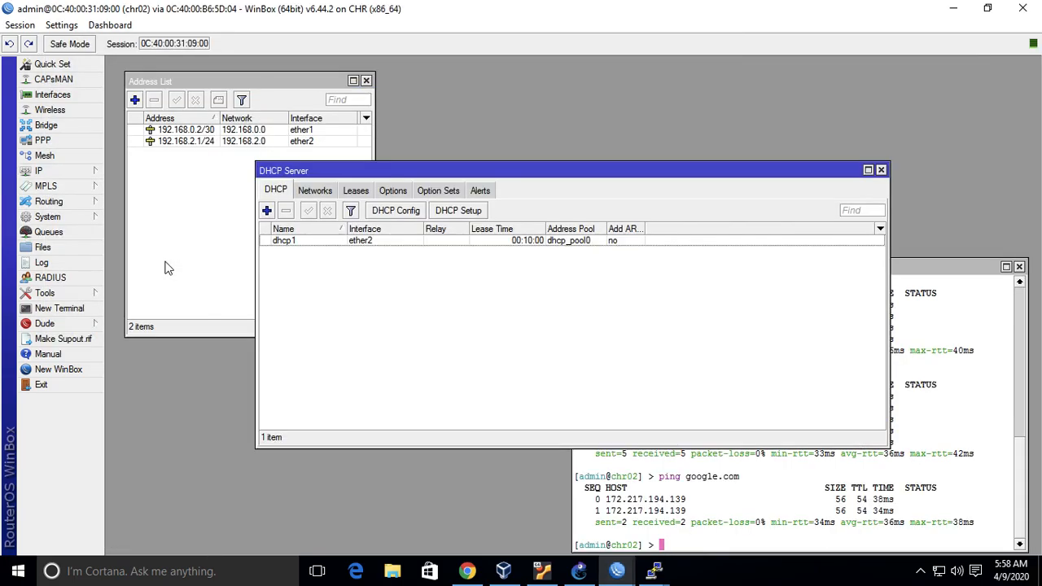
click(358, 193)
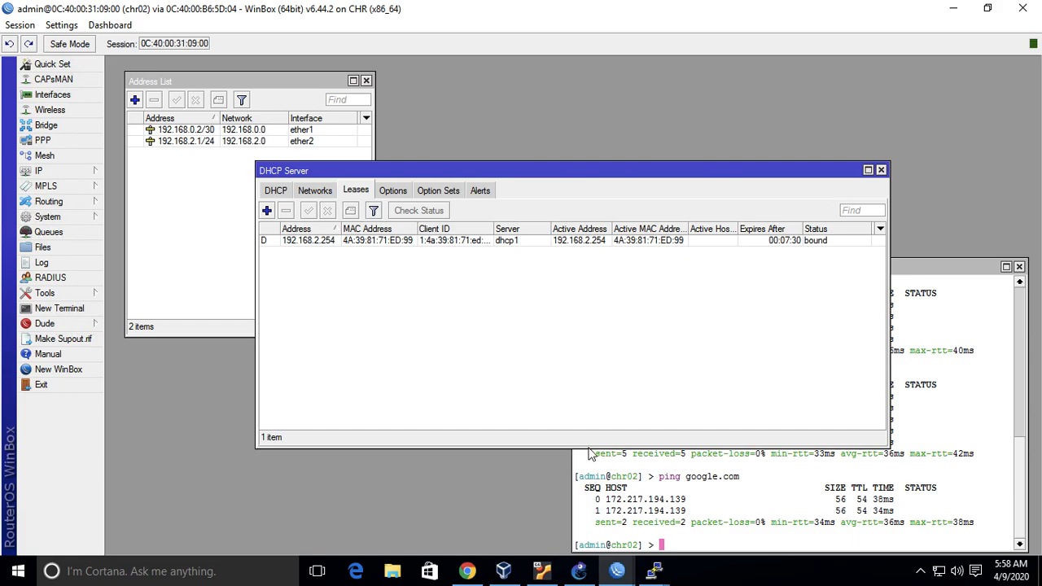
Stop the running ping to 192.168.2.254 in the UbuntuDockerGuest-1 console and return to the chr01 WinBox session.
mouse_move(655, 572)
click(614, 529)
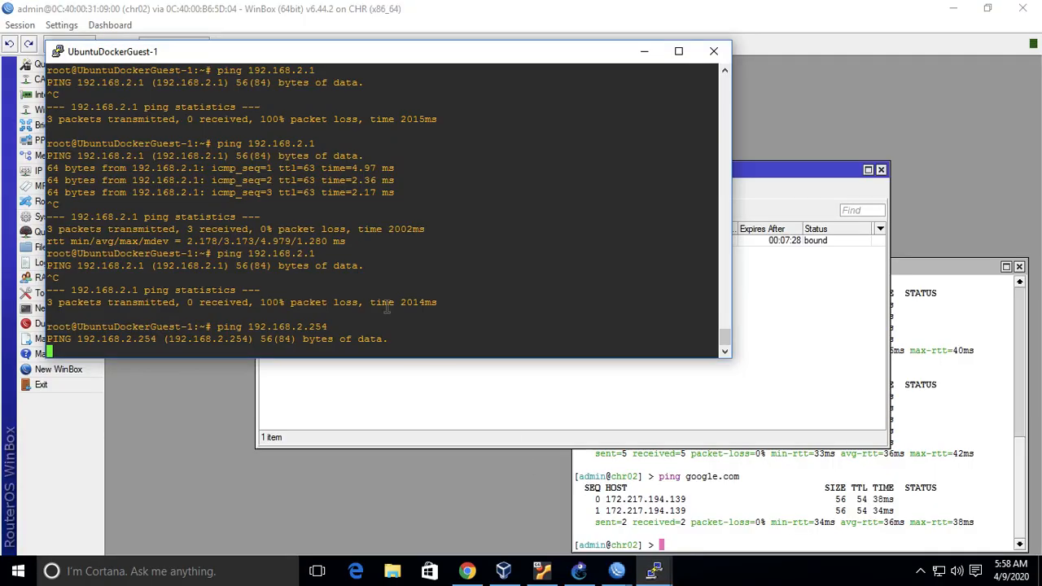
key(ctrl+c)
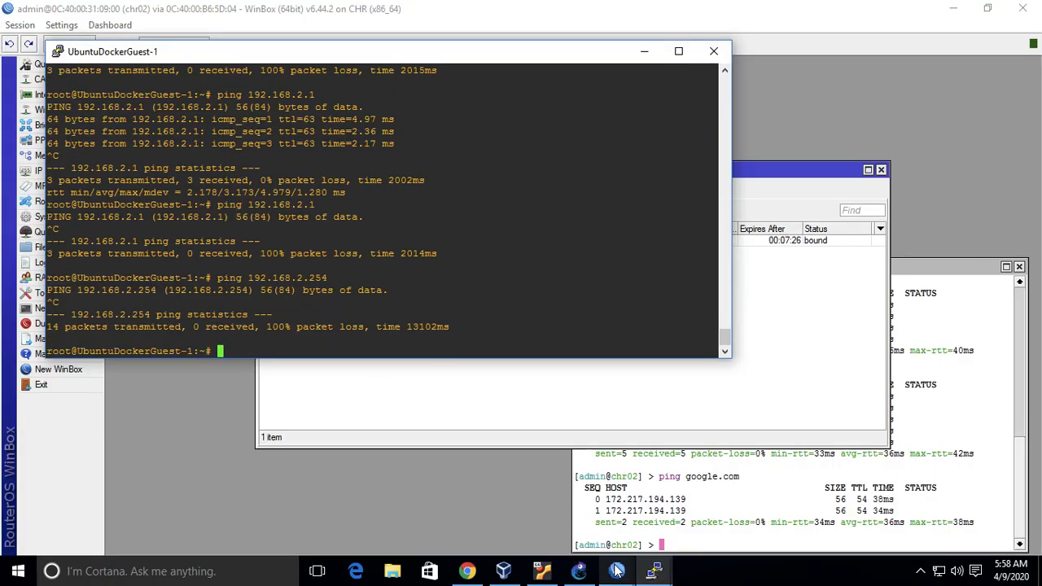
mouse_move(616, 571)
click(571, 532)
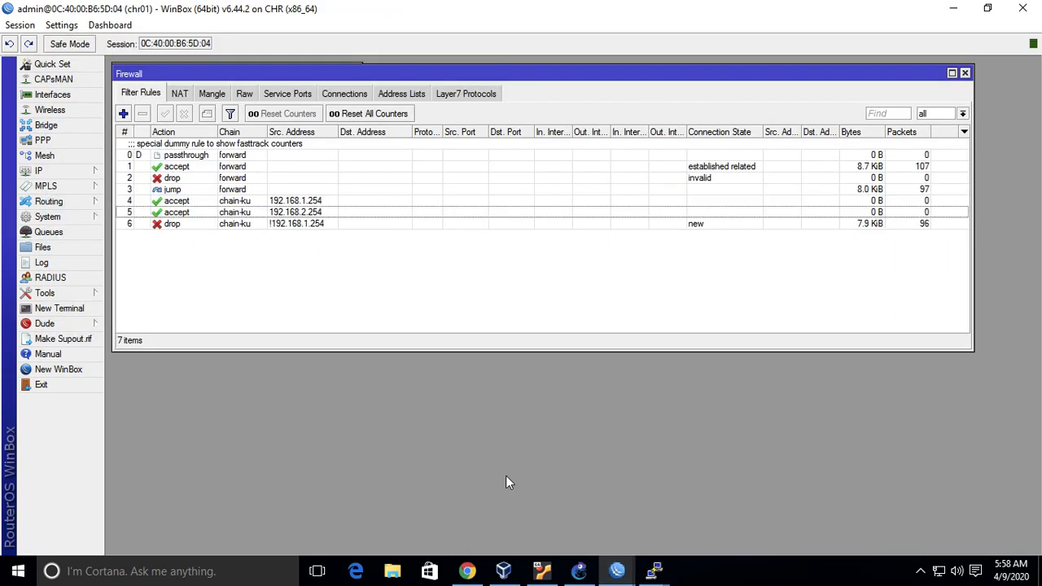
Disable both the chain-ku accept rule for 192.168.2.254 and the chain-ku drop rule.
click(246, 224)
shift+click(285, 213)
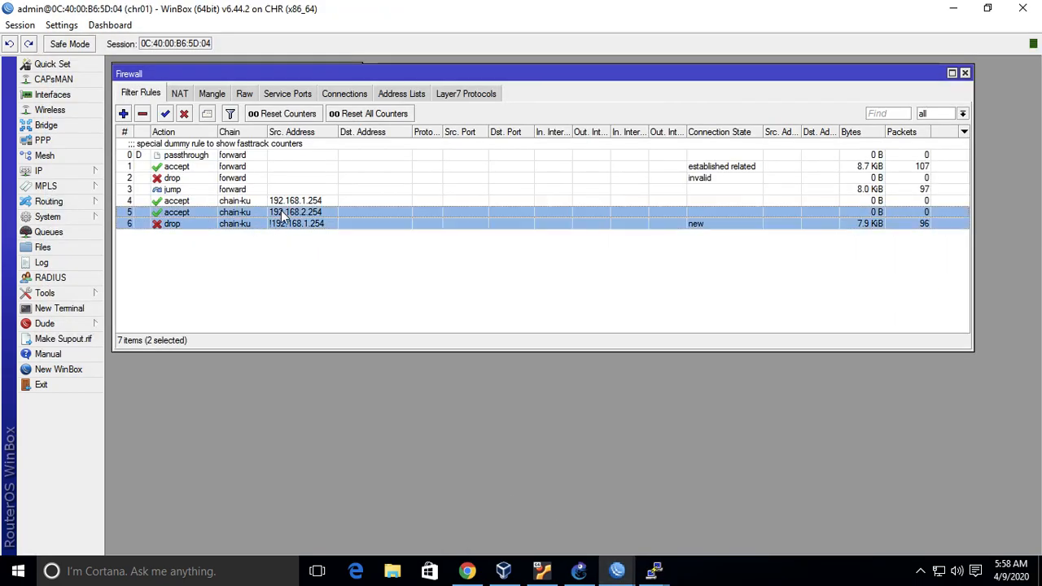
click(185, 114)
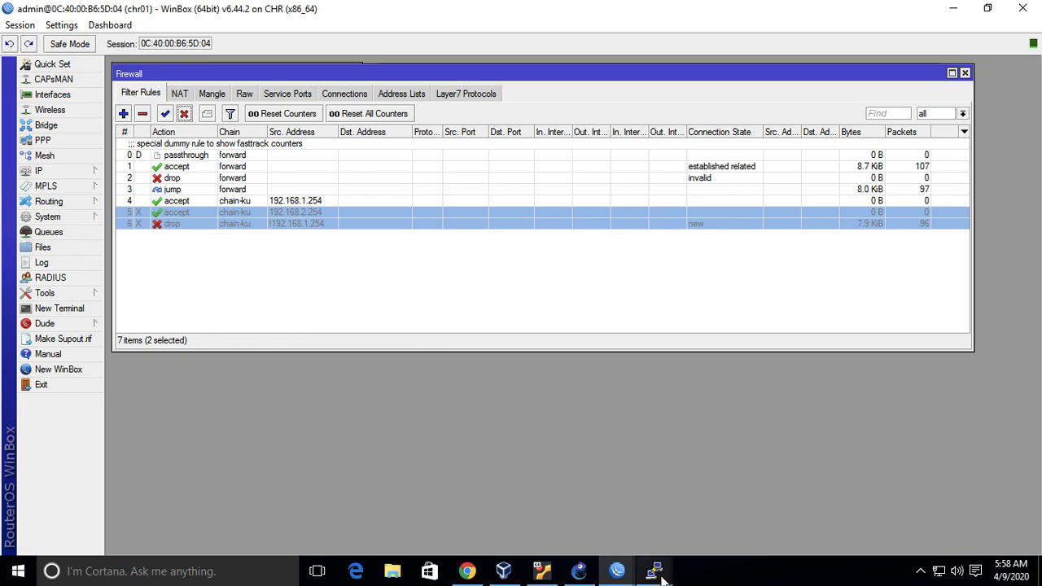
Start the ping to 192.168.2.254 again in the UbuntuDockerGuest-1 console and leave it running.
mouse_move(657, 573)
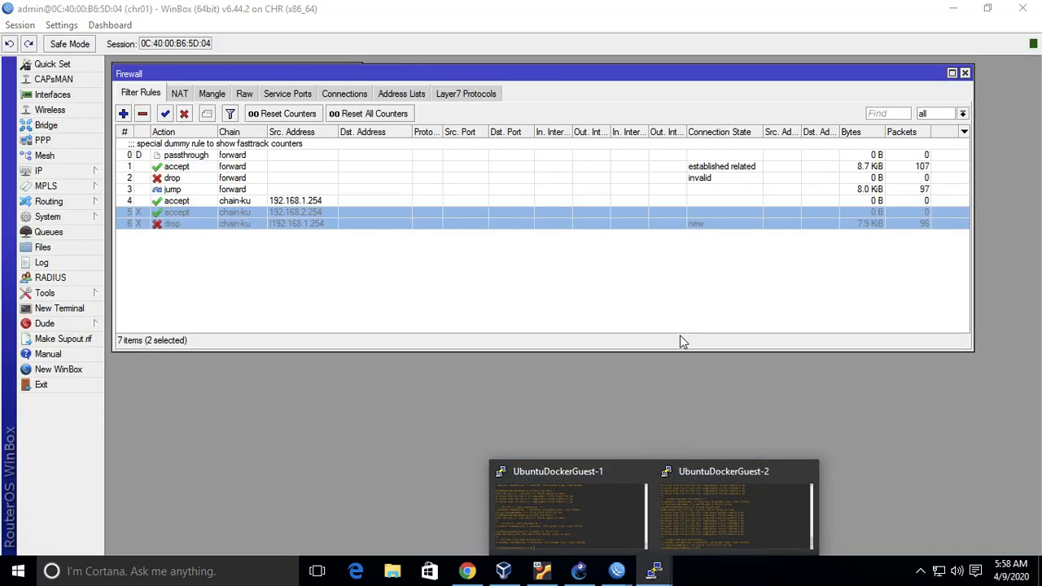
click(615, 502)
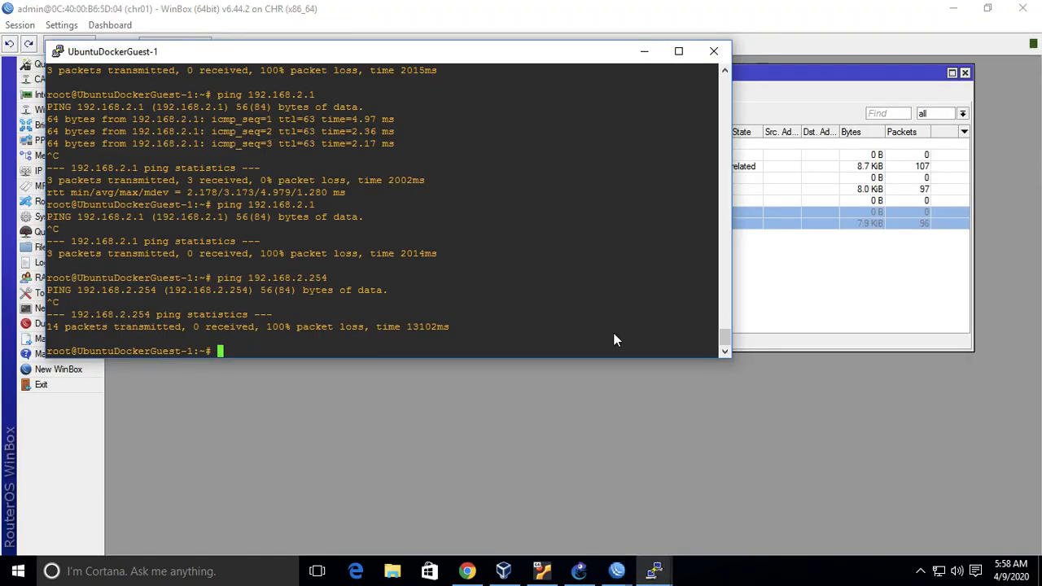
key(Up)
key(Return)
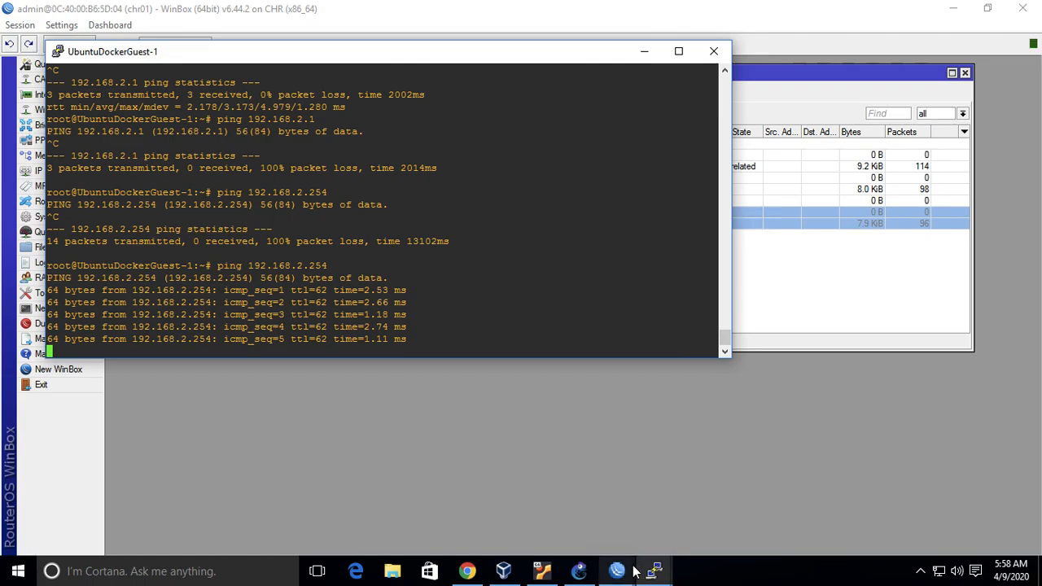
Enable the chain-ku accept rule for 192.168.2.254 in the chr01 WinBox session and check the running ping in UbuntuDockerGuest-1.
mouse_move(635, 572)
click(535, 511)
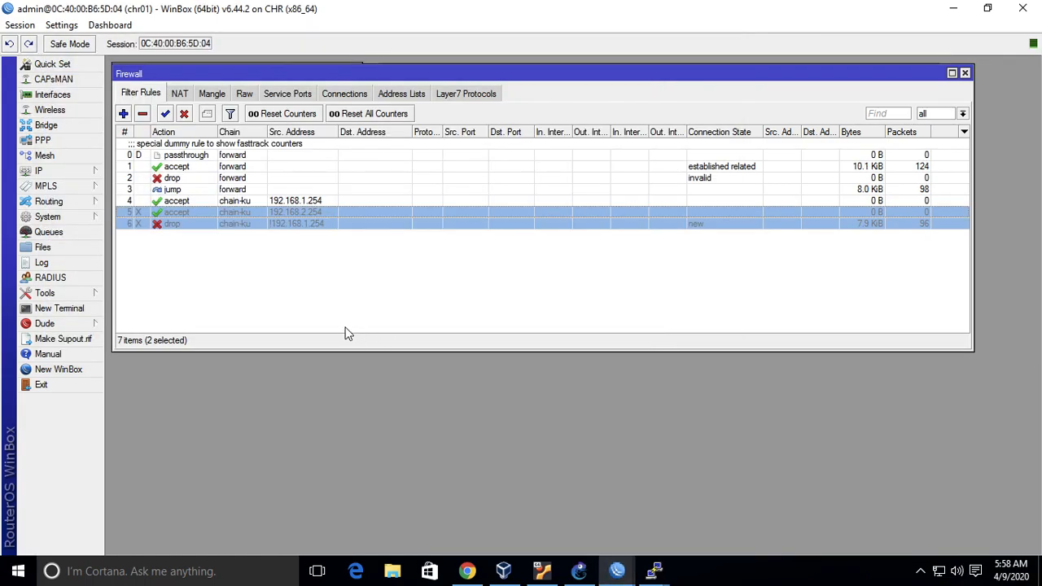
click(264, 218)
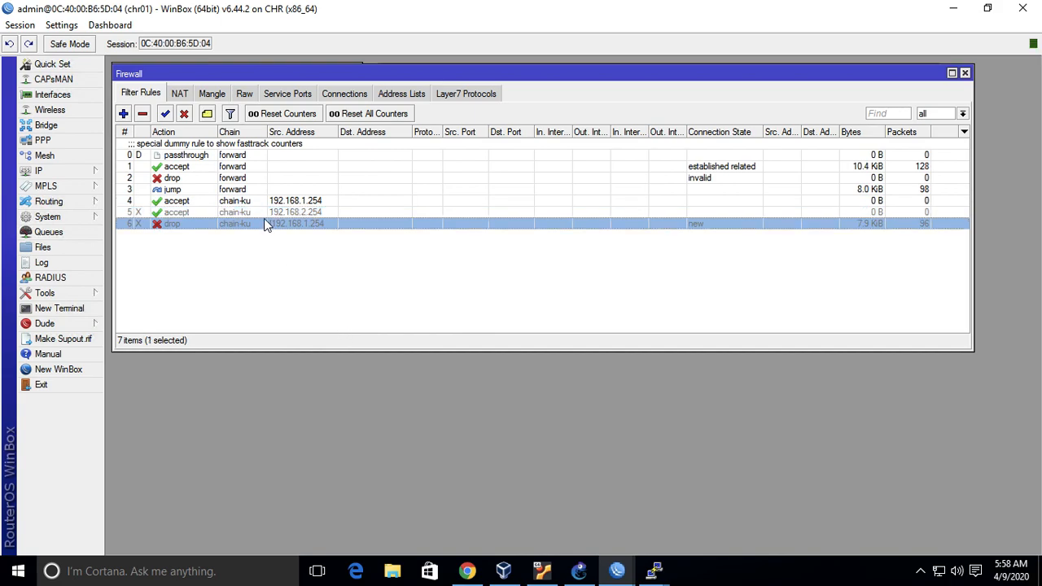
click(287, 212)
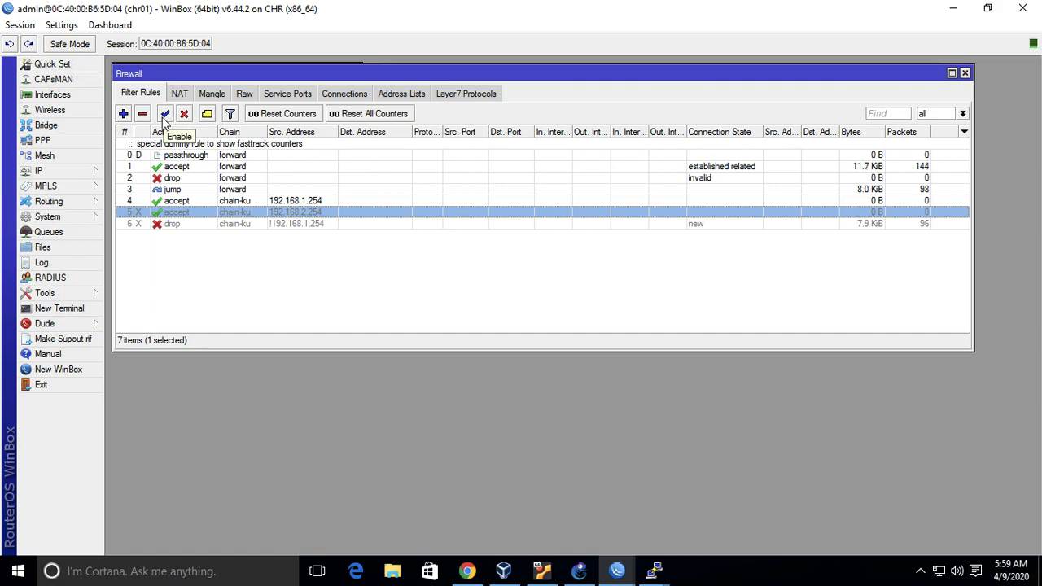
click(164, 118)
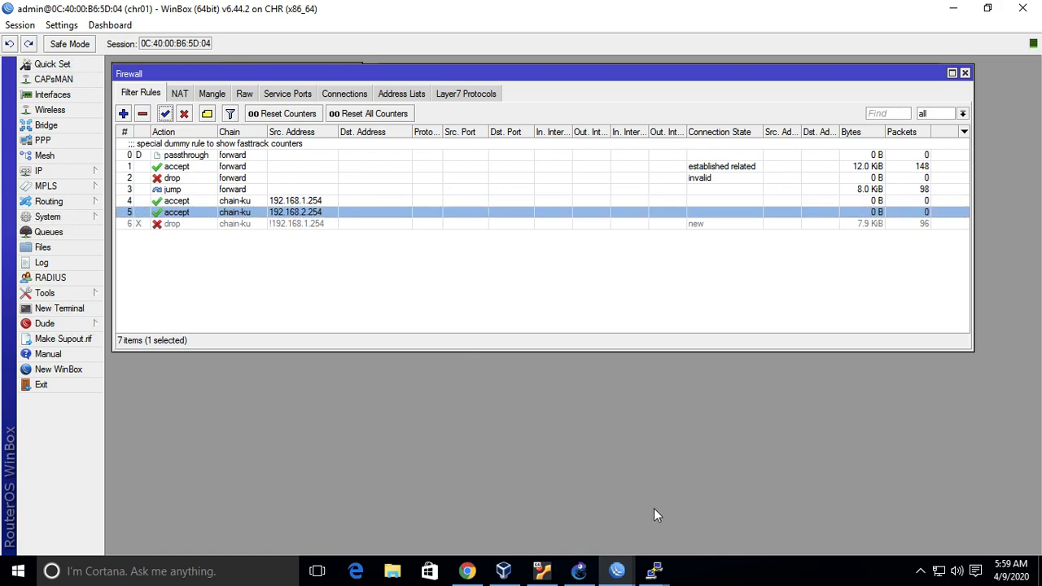
mouse_move(656, 570)
click(578, 518)
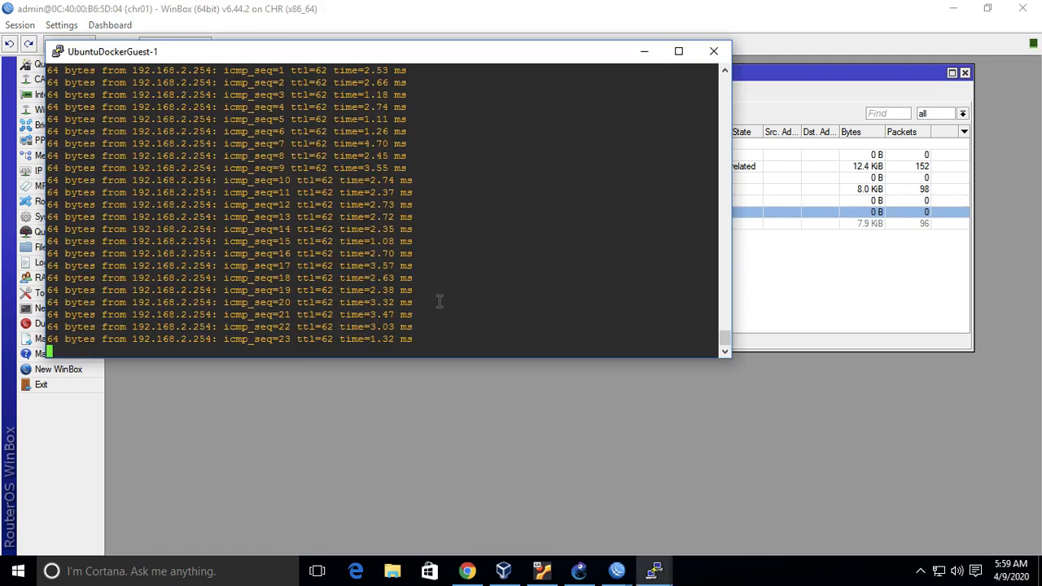
click(774, 279)
Enable the chain-ku drop rule, check the running ping in UbuntuDockerGuest-1, and return to the WinBox filter rules.
click(265, 226)
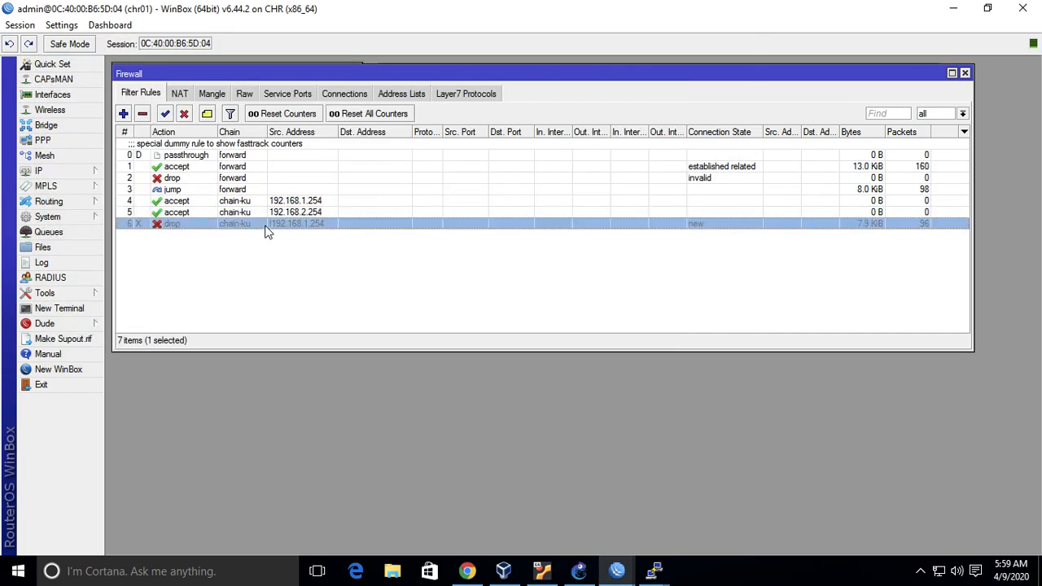
click(166, 114)
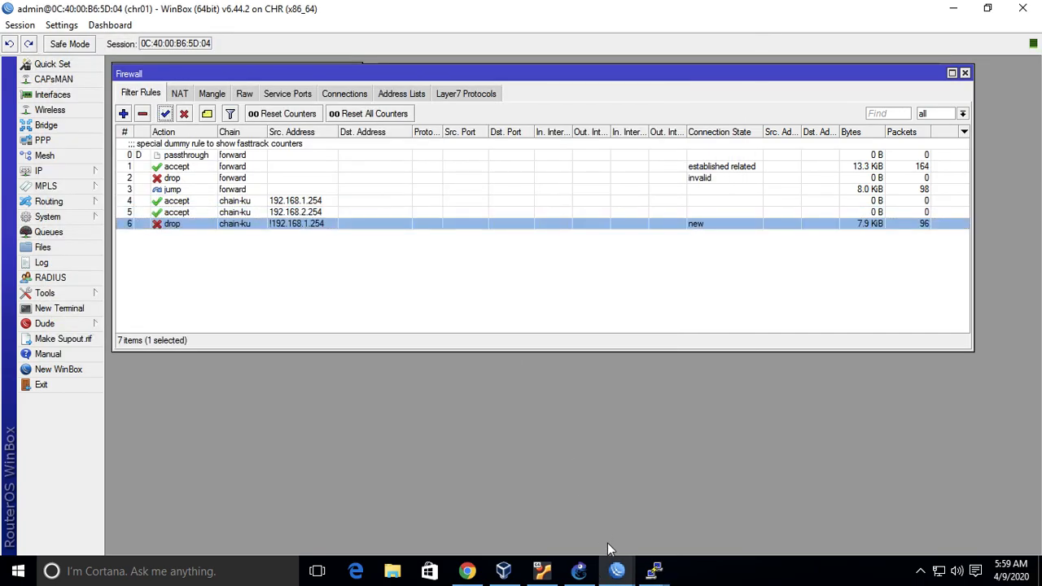
mouse_move(656, 569)
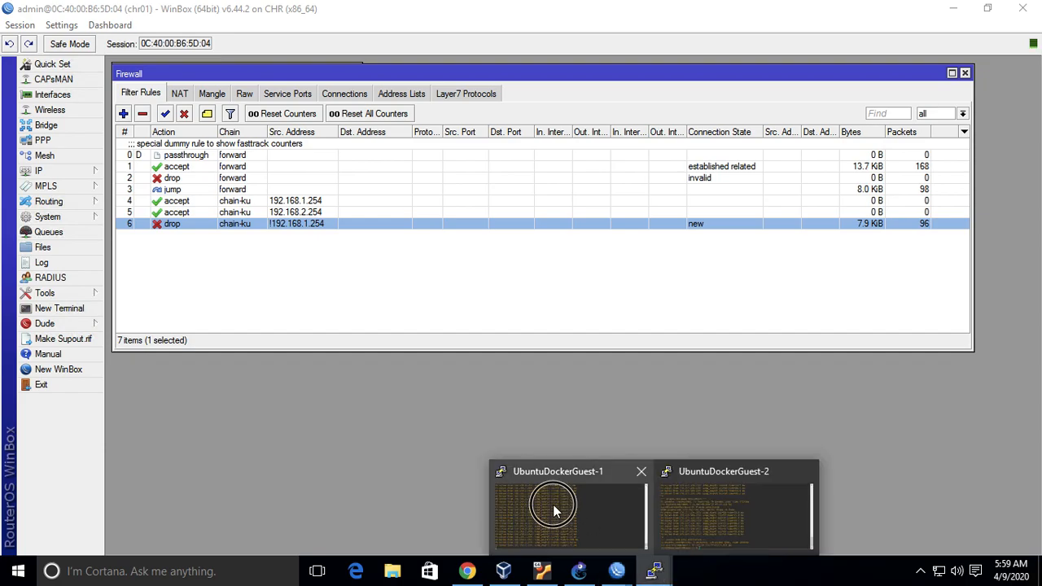
click(553, 504)
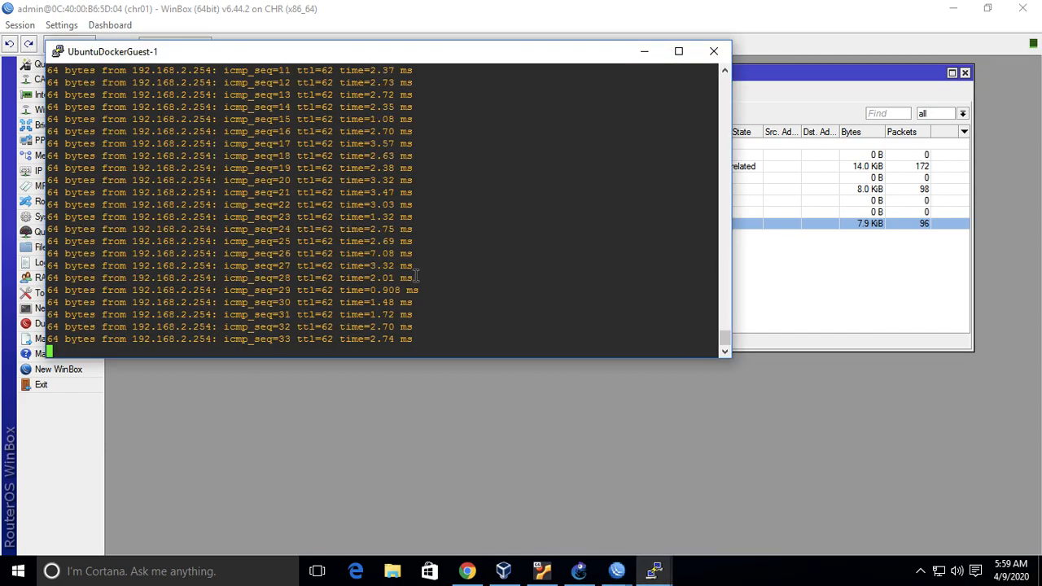
click(854, 300)
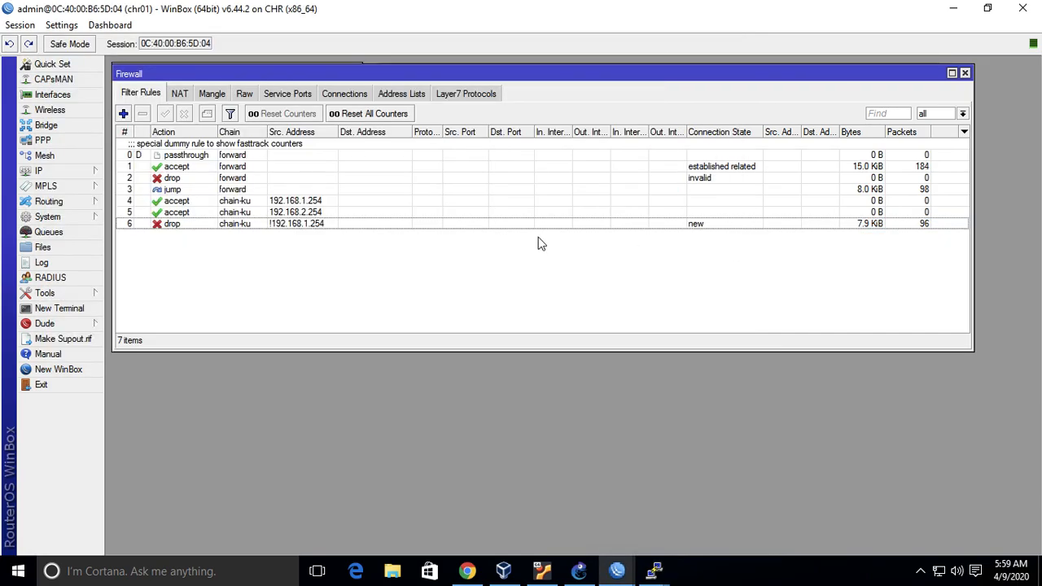
Remove the new connection state condition from the chain-ku drop rule for !192.168.1.254 and save the rule.
click(314, 202)
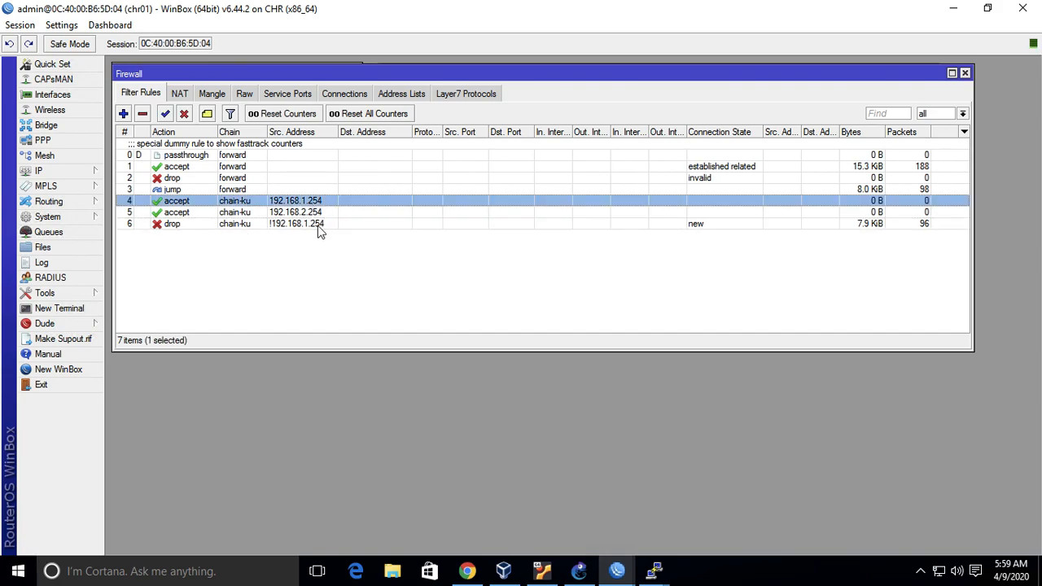
shift+click(318, 226)
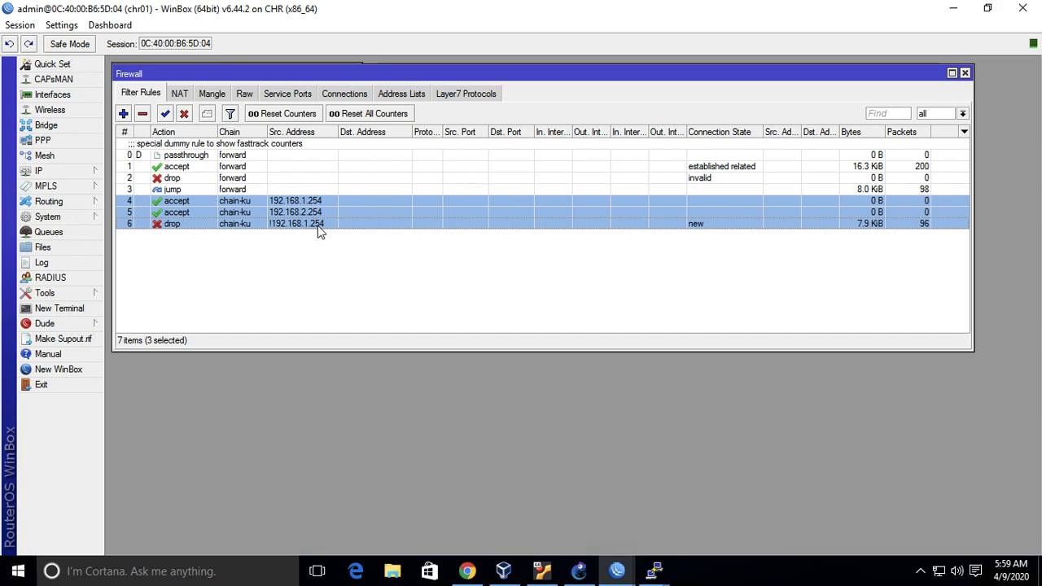
click(319, 224)
double_click(319, 224)
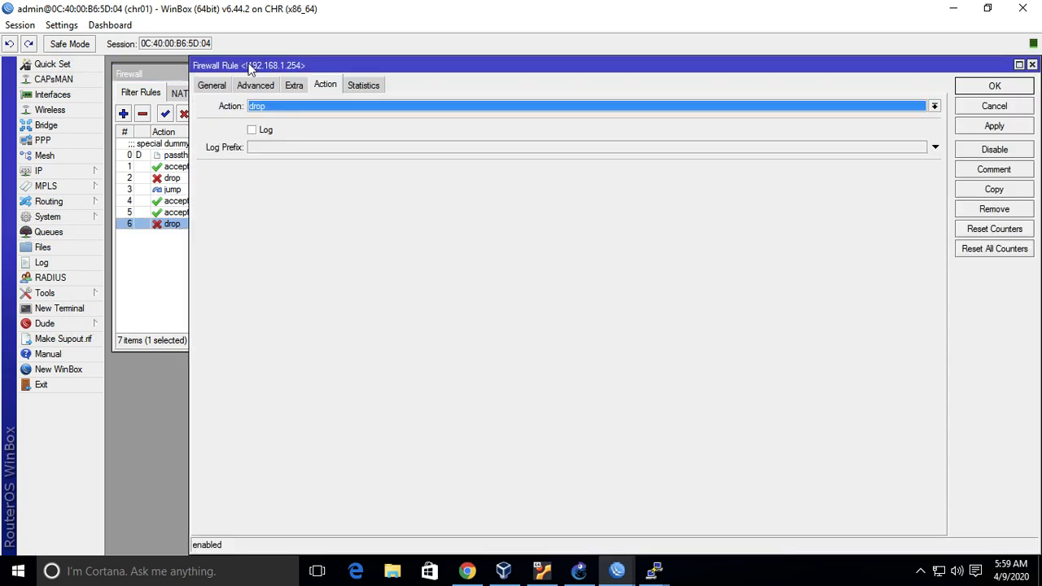
click(211, 86)
click(478, 413)
click(992, 87)
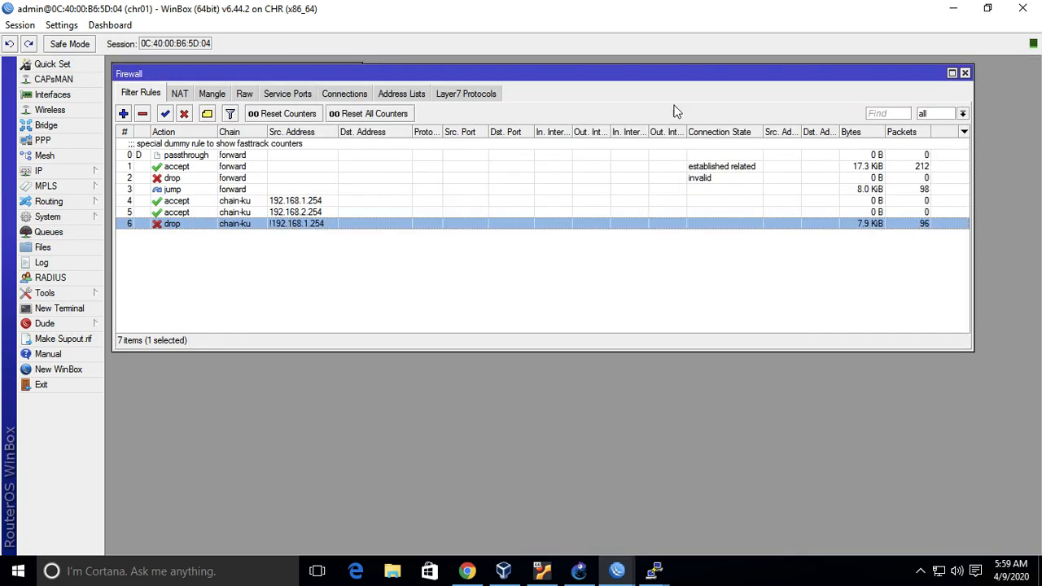
click(425, 273)
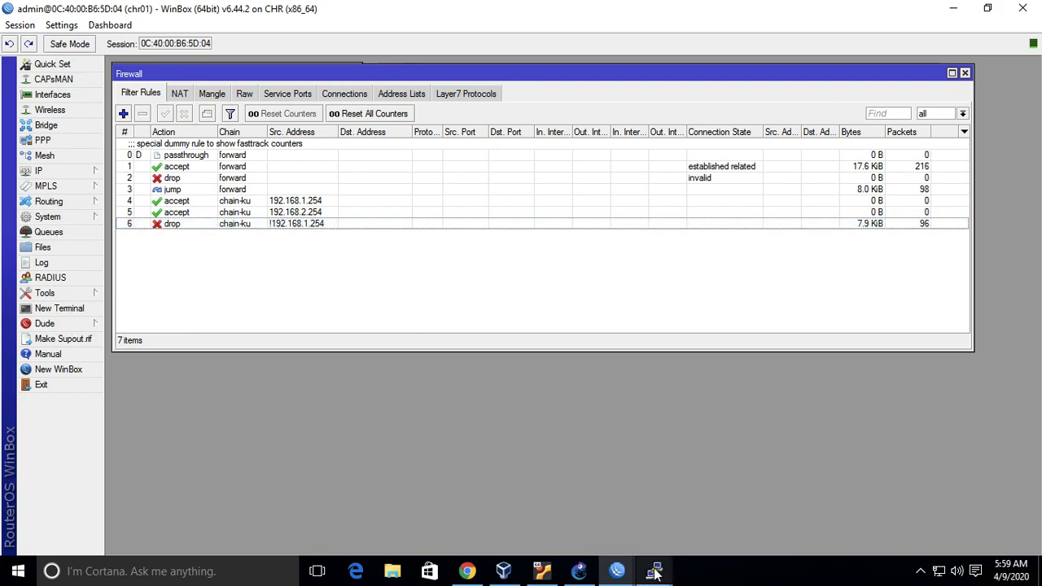
Check the running ping to 192.168.2.254 in the UbuntuDockerGuest-1 console and return to the WinBox filter rules.
mouse_move(654, 571)
click(555, 520)
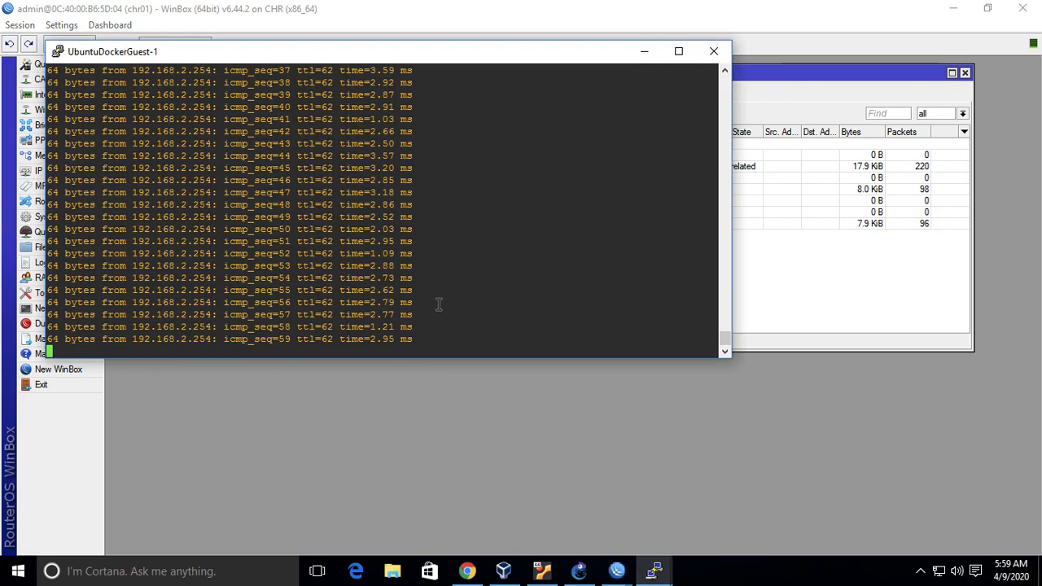
click(820, 293)
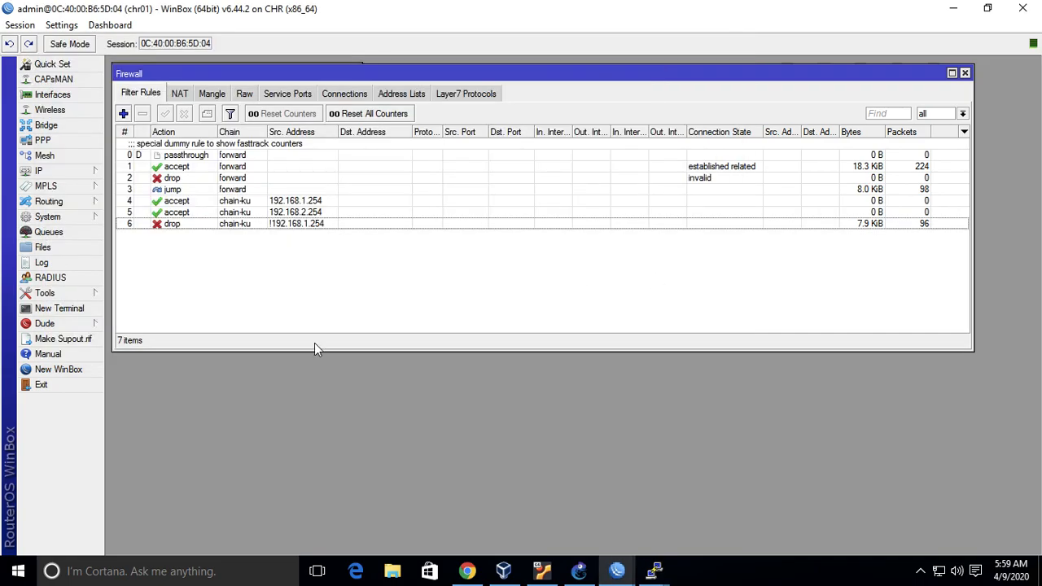
Review the three chain-ku rules and the forward jump rule's action, and switch to the meeting05 presentation in PowerPoint.
click(245, 204)
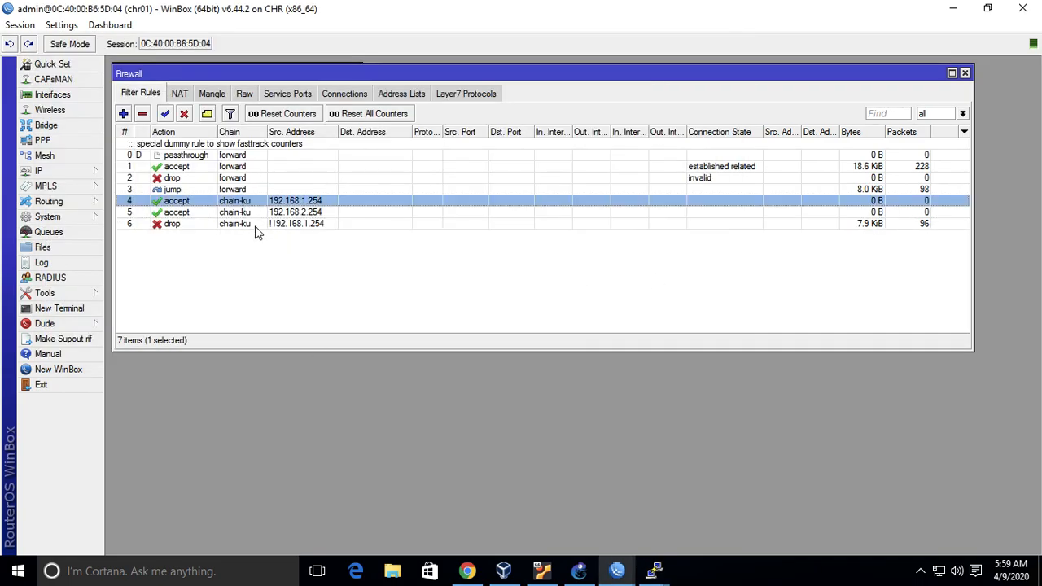
shift+click(255, 228)
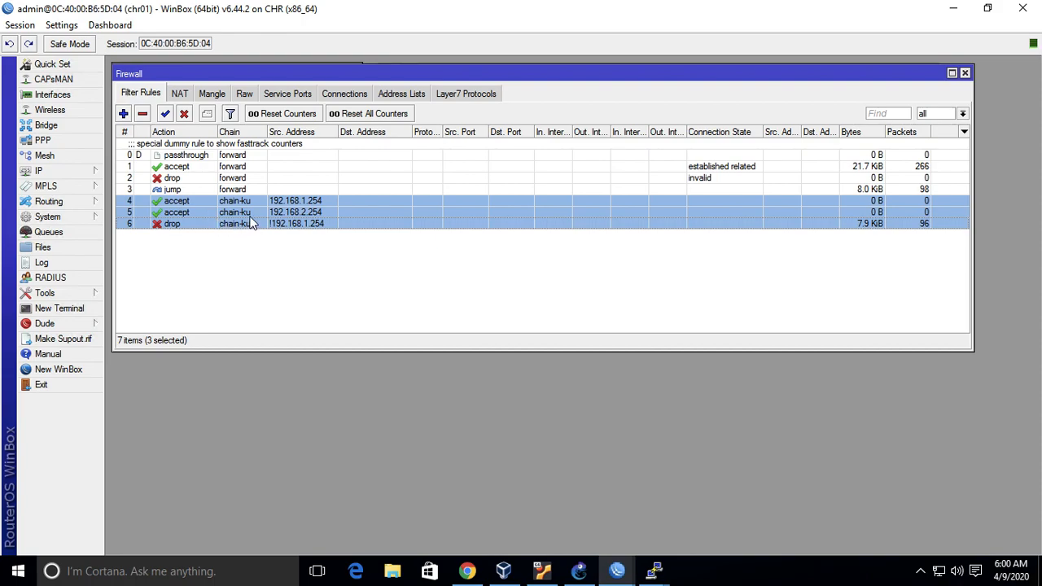
double_click(230, 189)
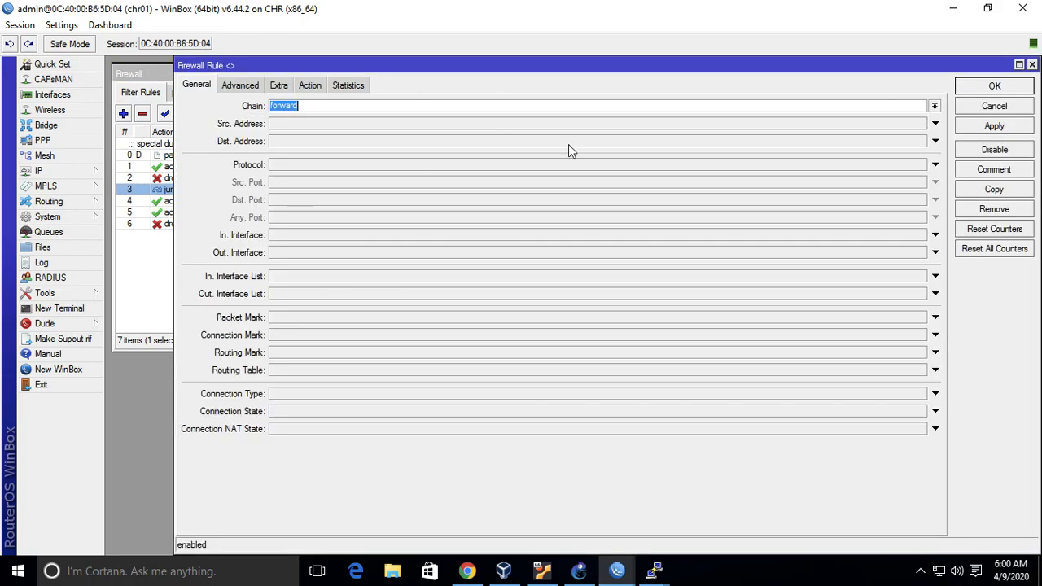
click(307, 87)
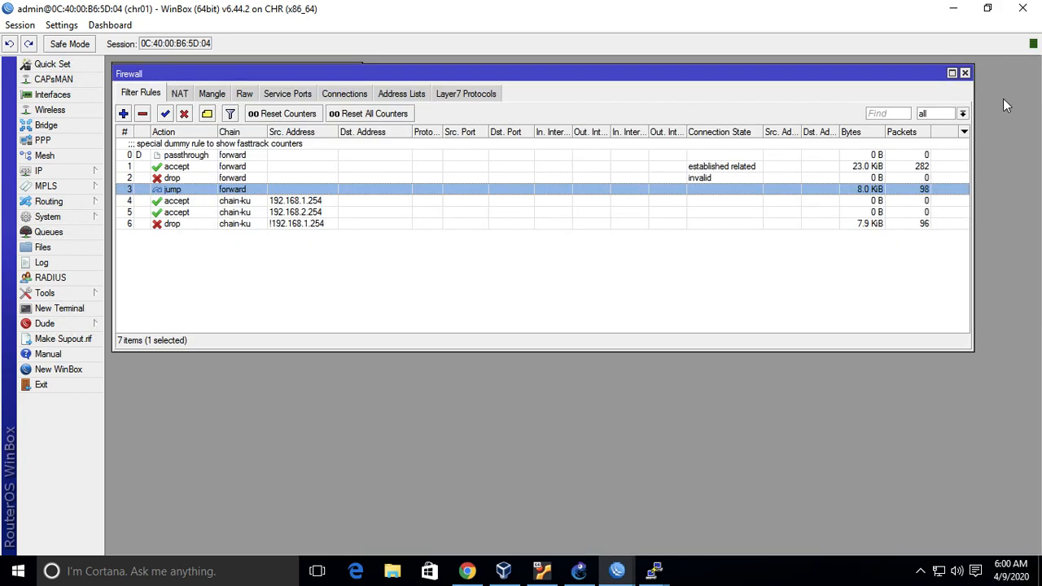
click(1003, 100)
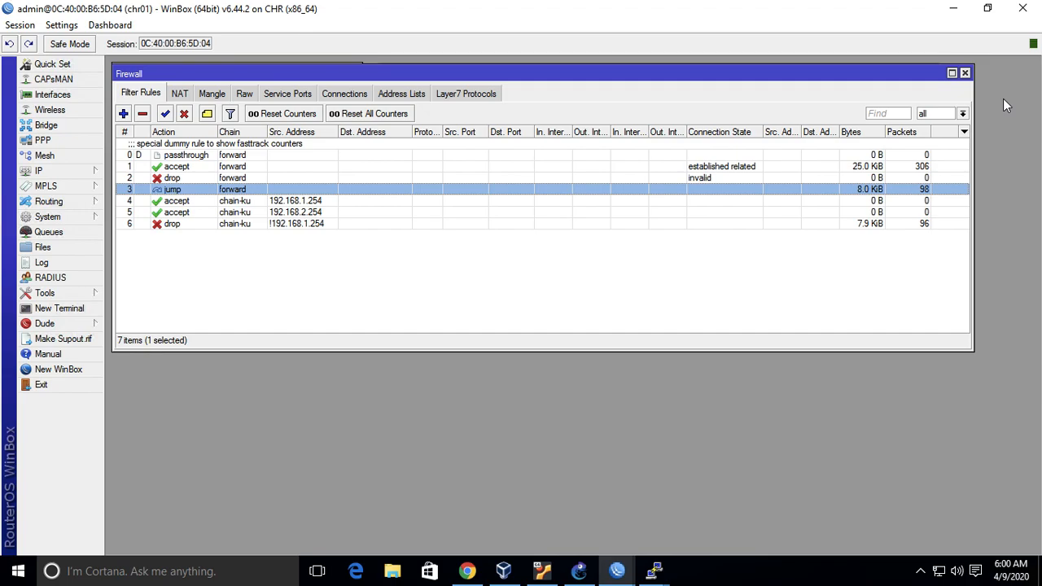
key(ctrl+Left)
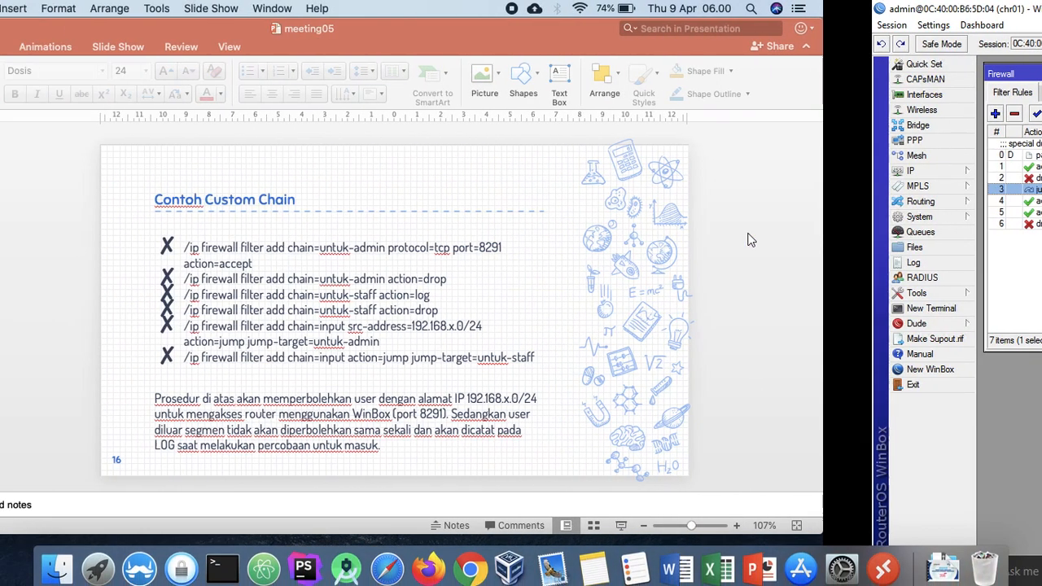